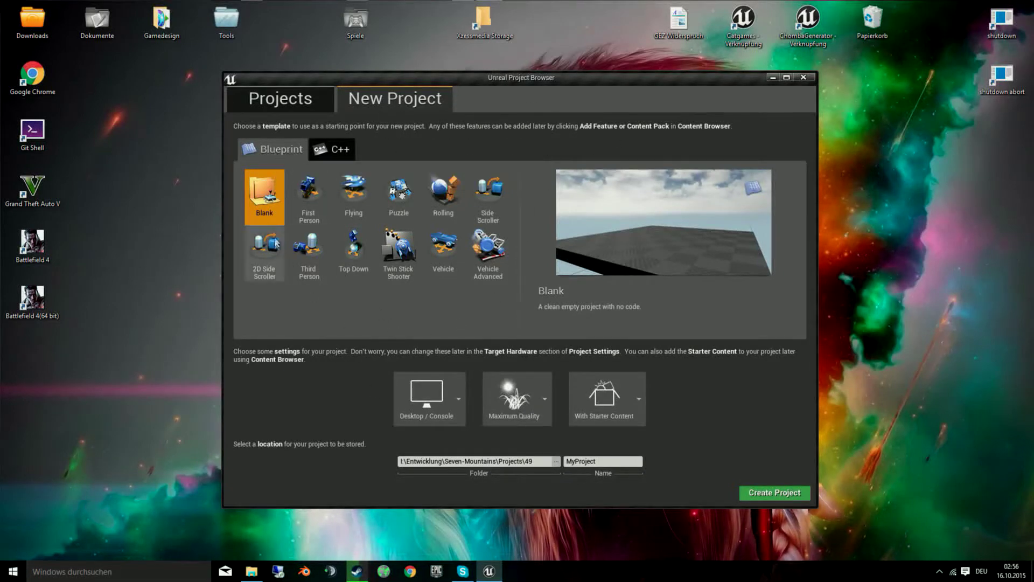
Name the new Blank project BasisWissen and create it.
left_click(597, 461)
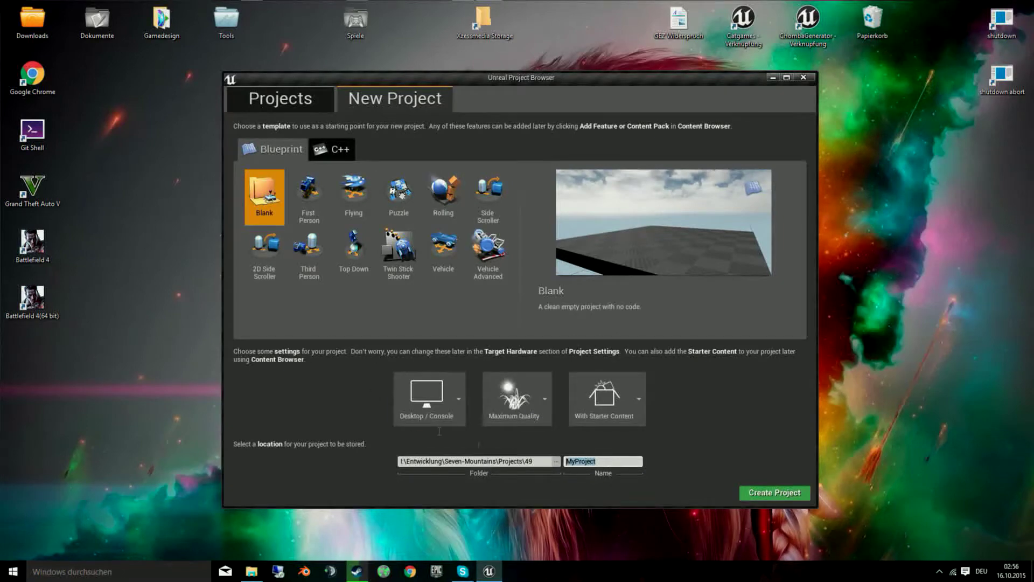
type("BasisWissen")
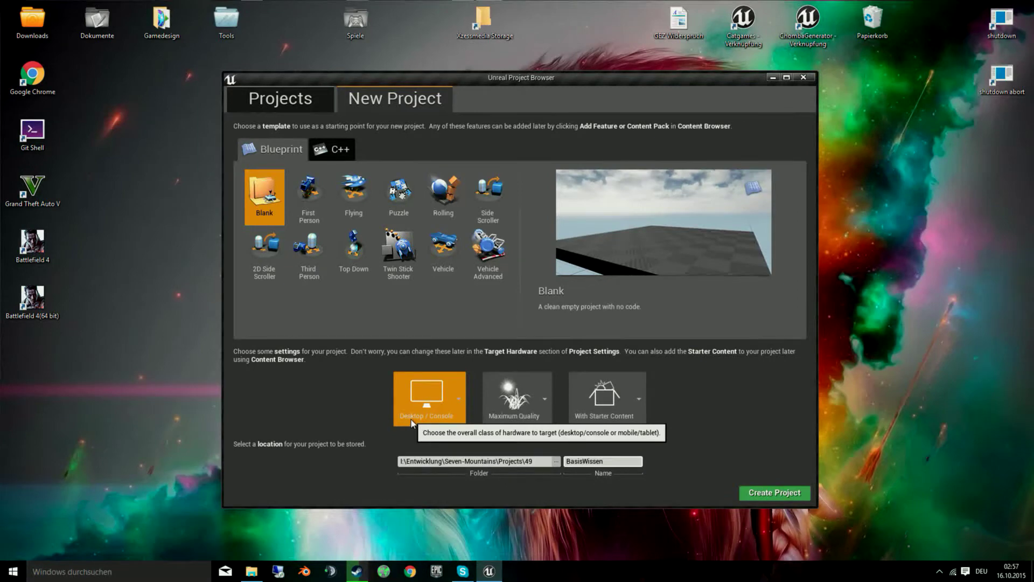
left_click(781, 492)
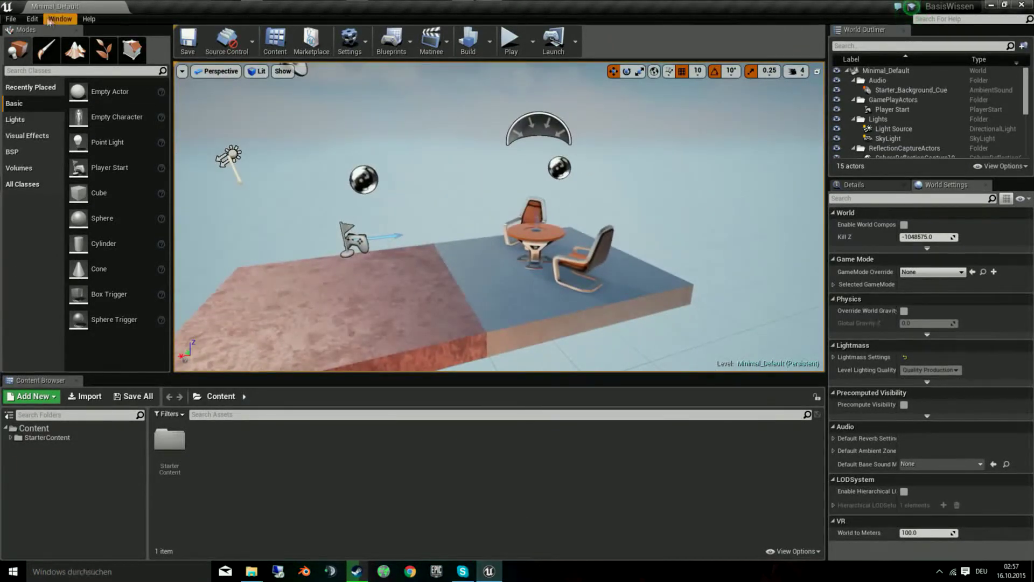
Create a new Untitled level from the Default template.
left_click(10, 19)
left_click(37, 39)
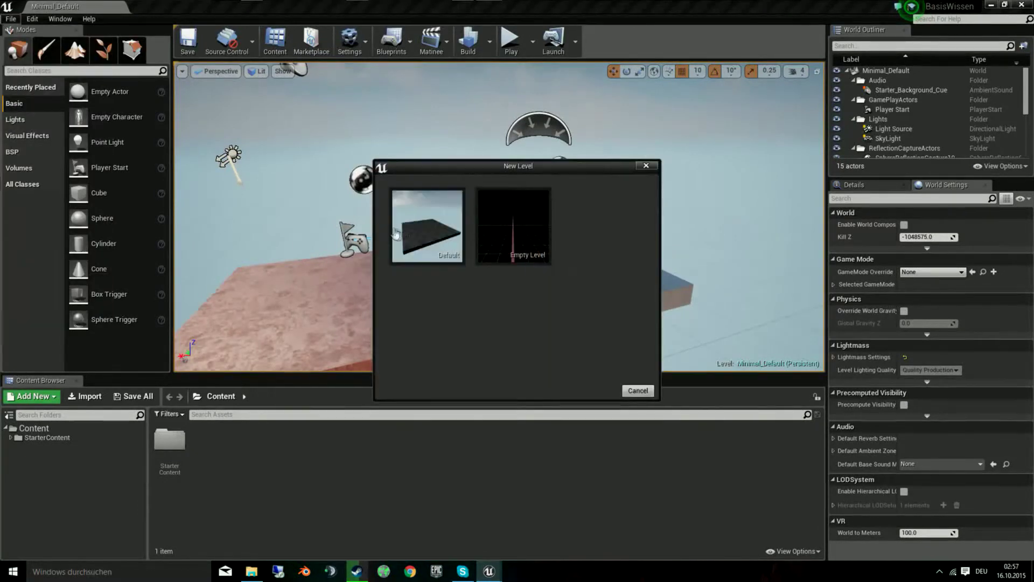
left_click(396, 216)
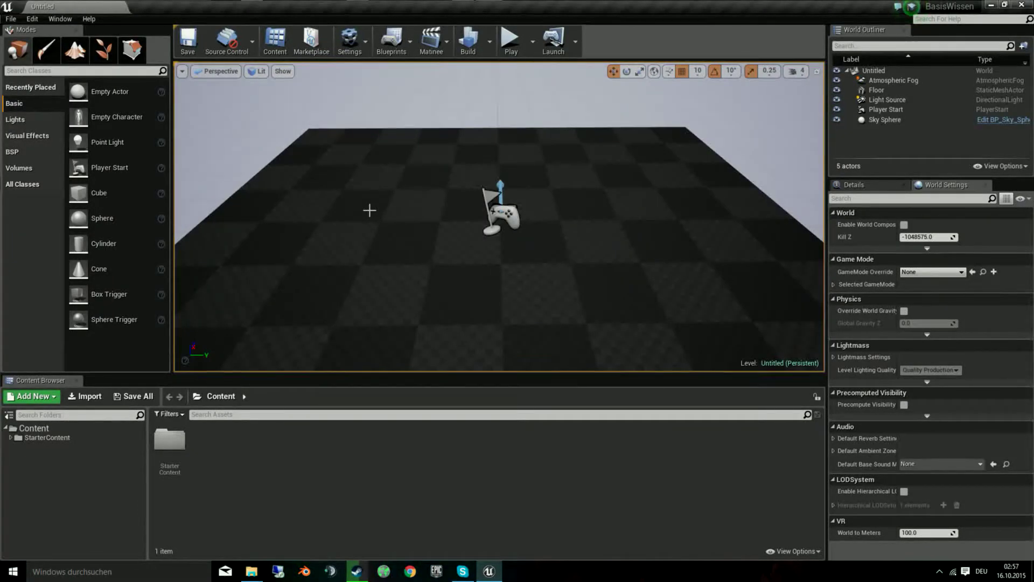
Tilt the view, then test-play the level and stop the session with Esc.
right_click_drag(376, 212, 536, 98)
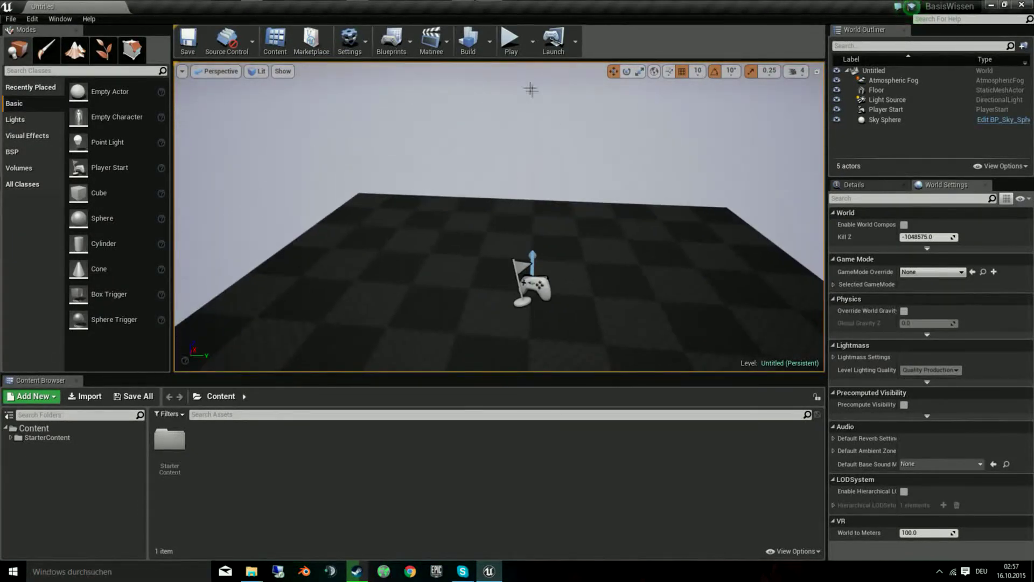
left_click(510, 38)
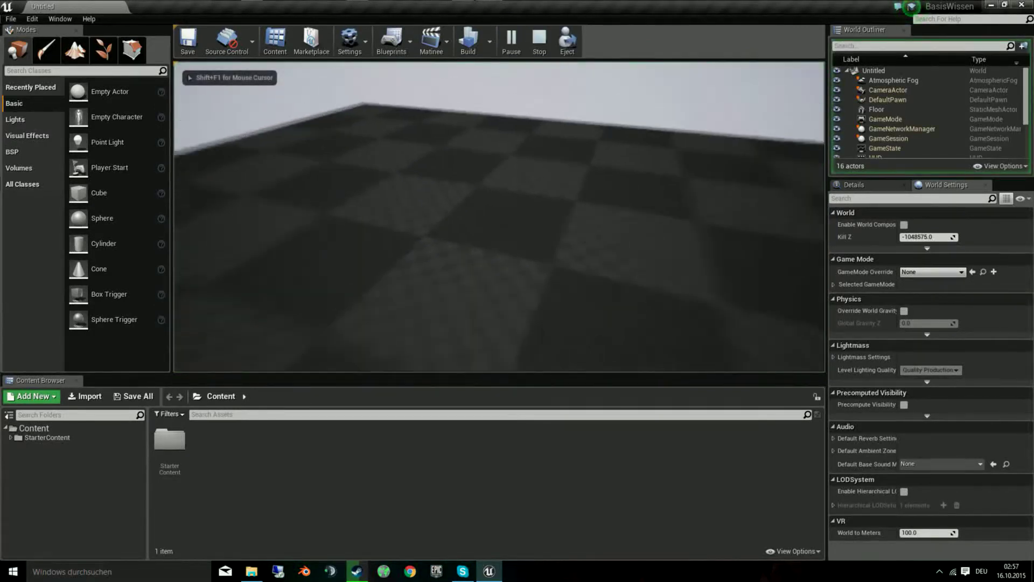
mouse_move(498, 216)
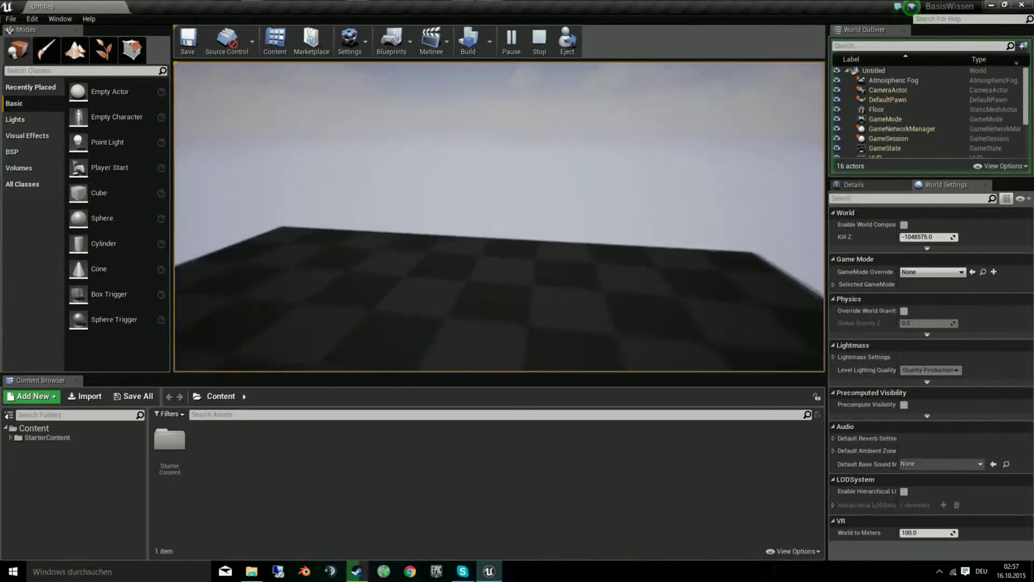
key("Escape")
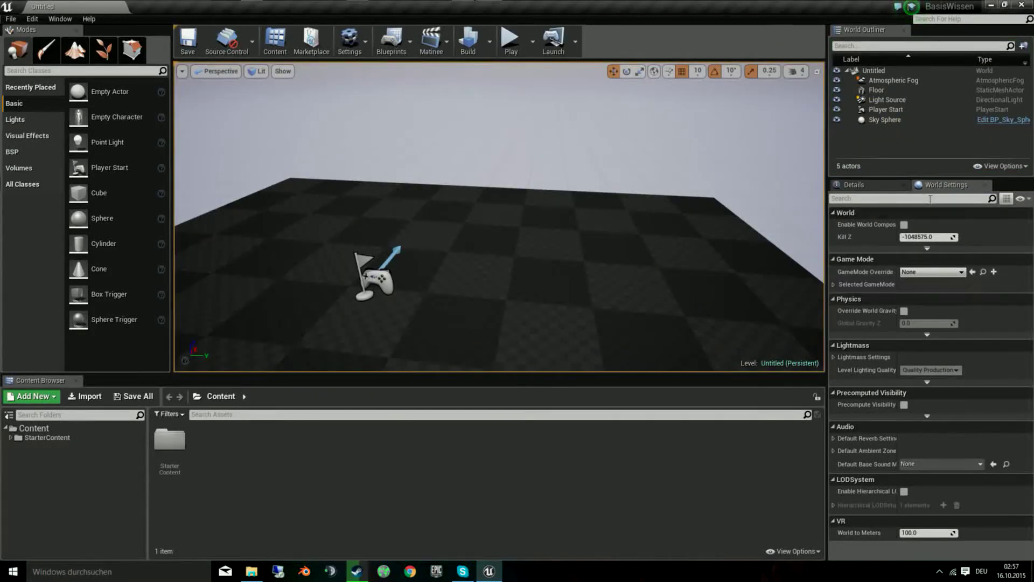
mouse_move(865, 276)
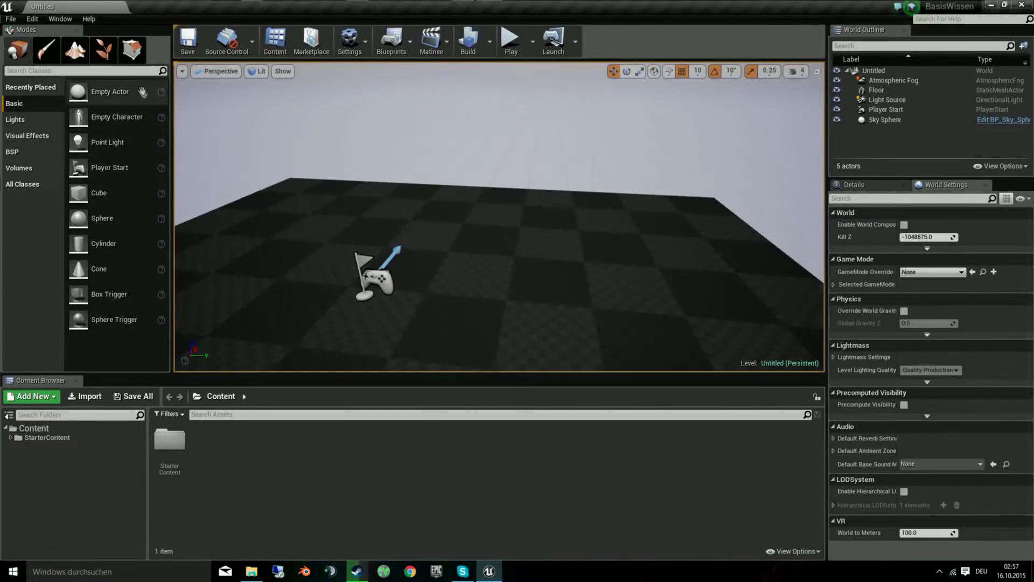
left_click(32, 20)
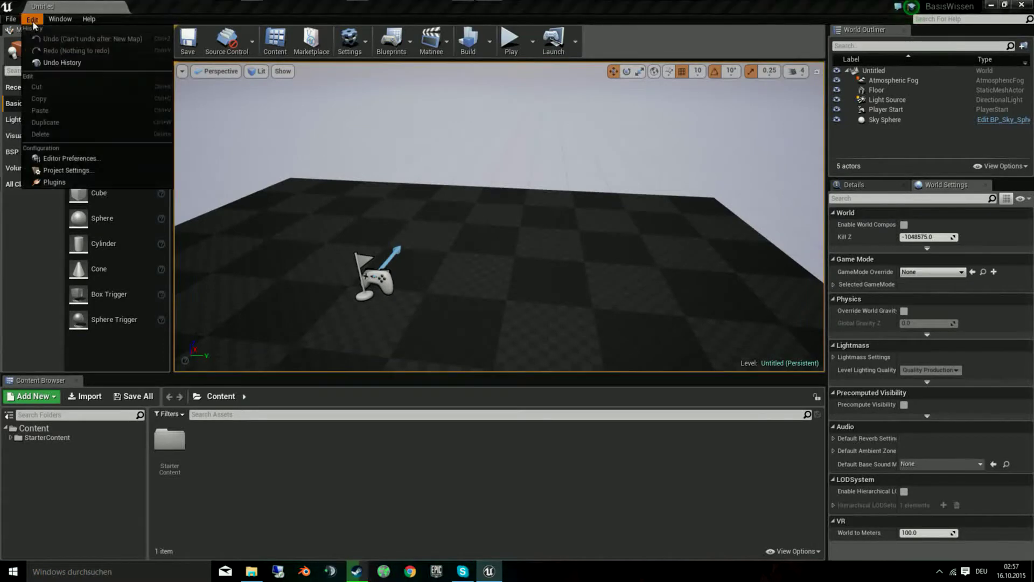
left_click(65, 171)
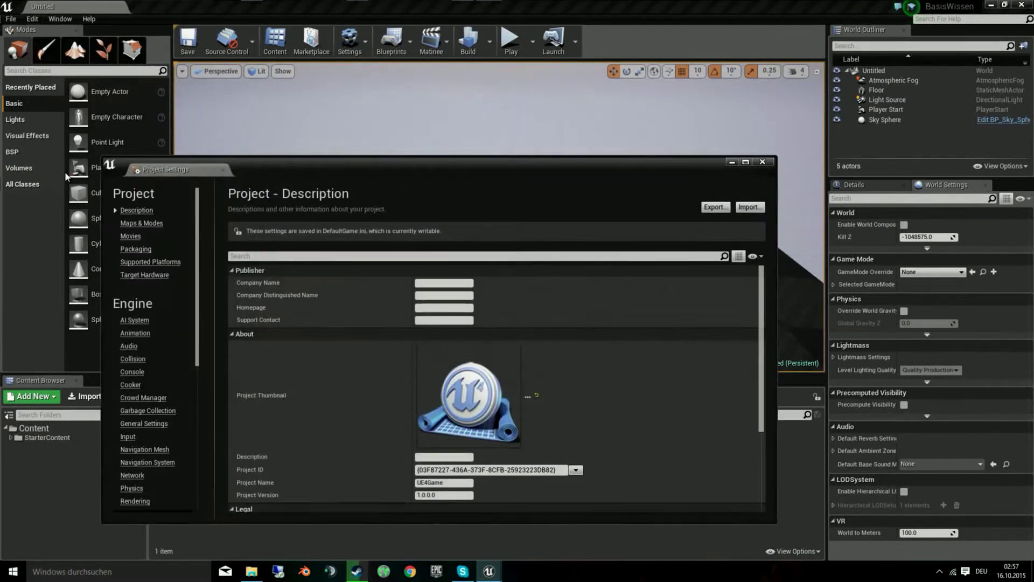
left_click(139, 223)
left_click_drag(309, 170, 332, 146)
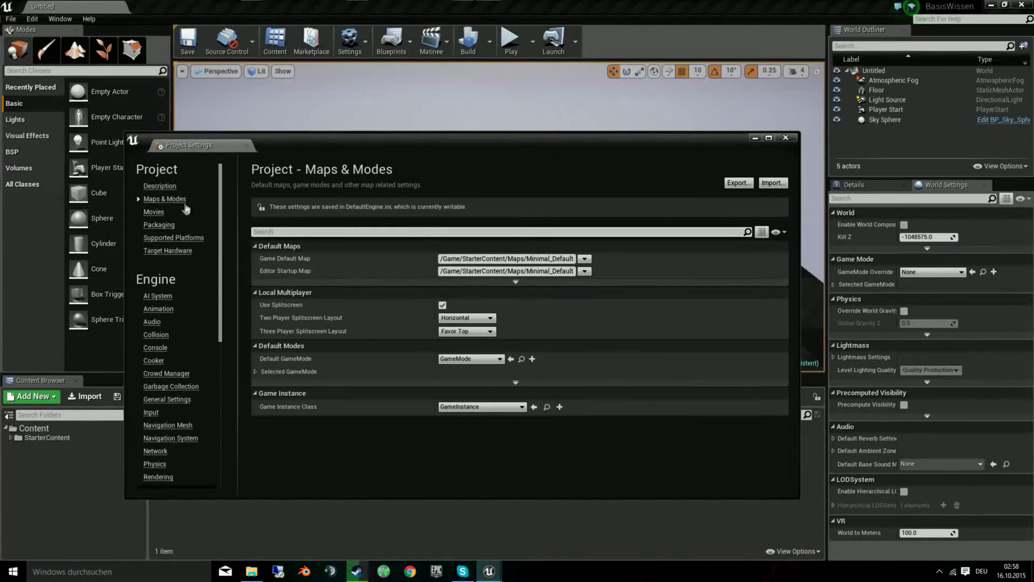
left_click(421, 281)
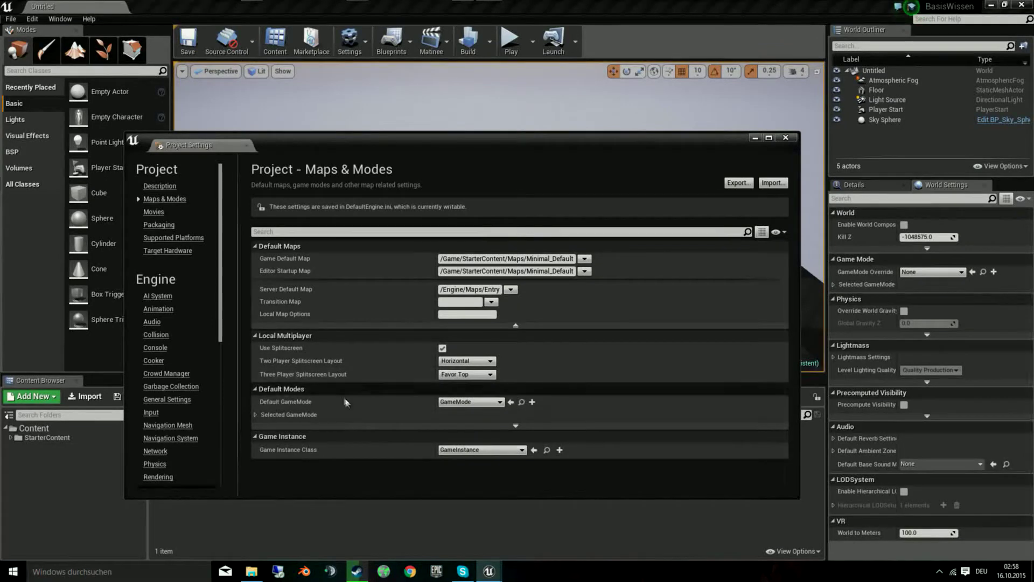
left_click(447, 402)
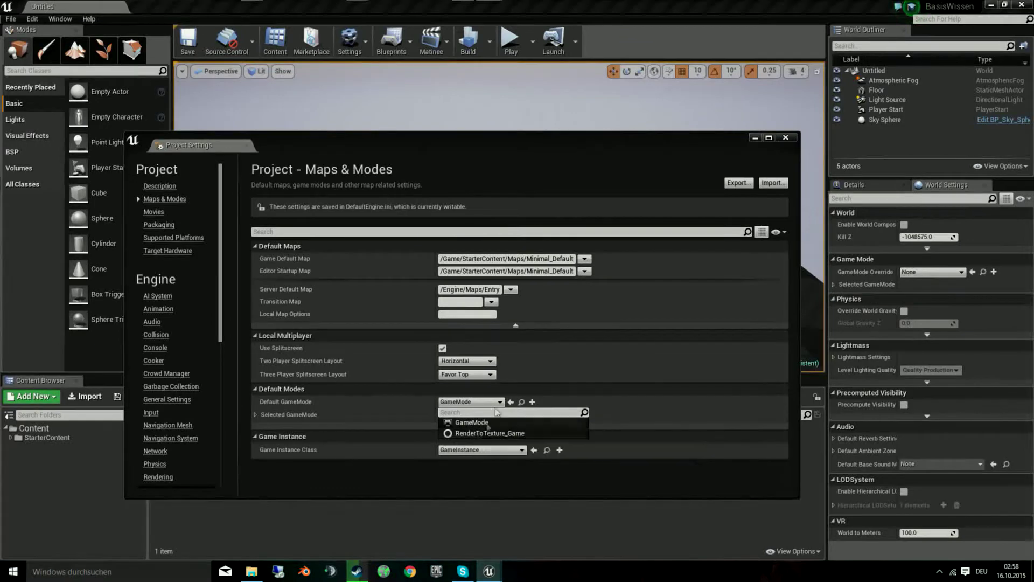
left_click(783, 138)
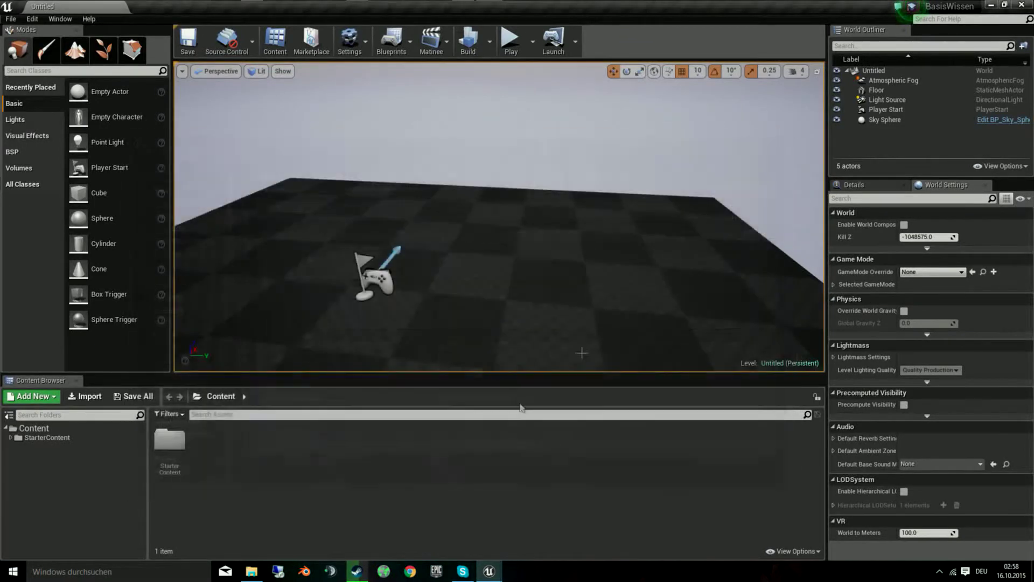
Create a Blueprints folder inside Content.
right_click(260, 469)
left_click(39, 426)
right_click(39, 425)
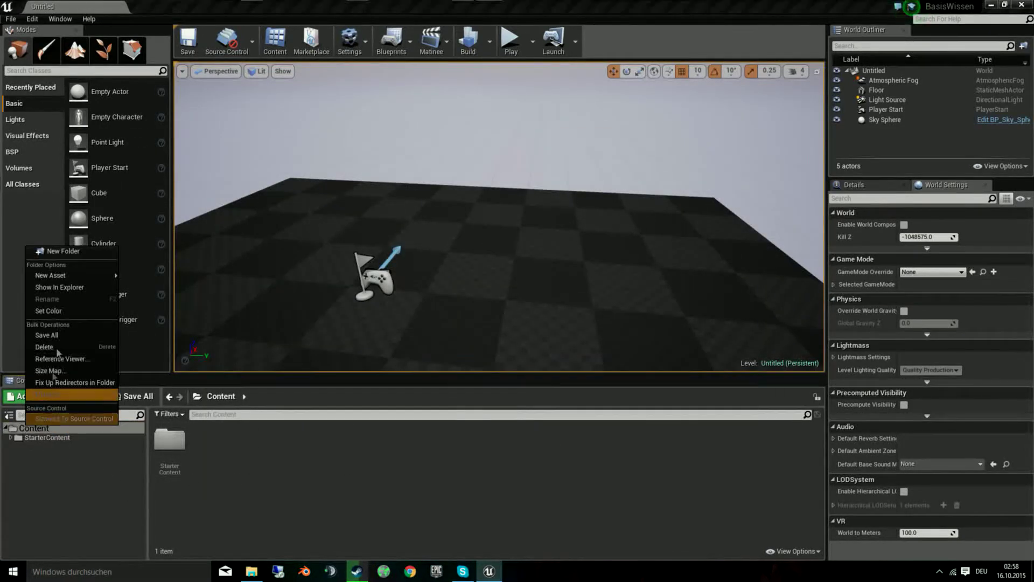
left_click(101, 253)
type("Blueprints")
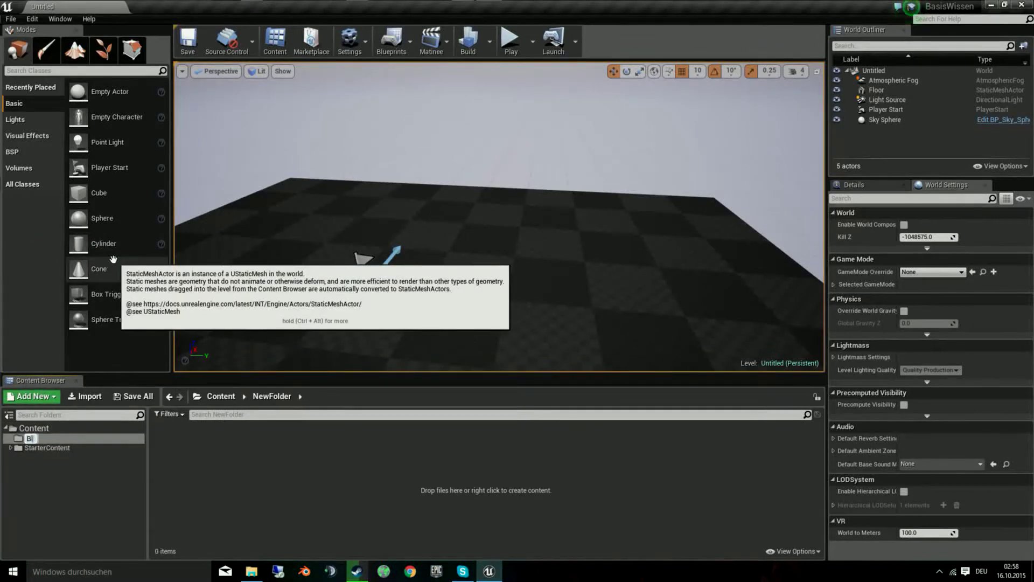
key("Return")
Add a Modes subfolder inside Blueprints.
right_click(297, 450)
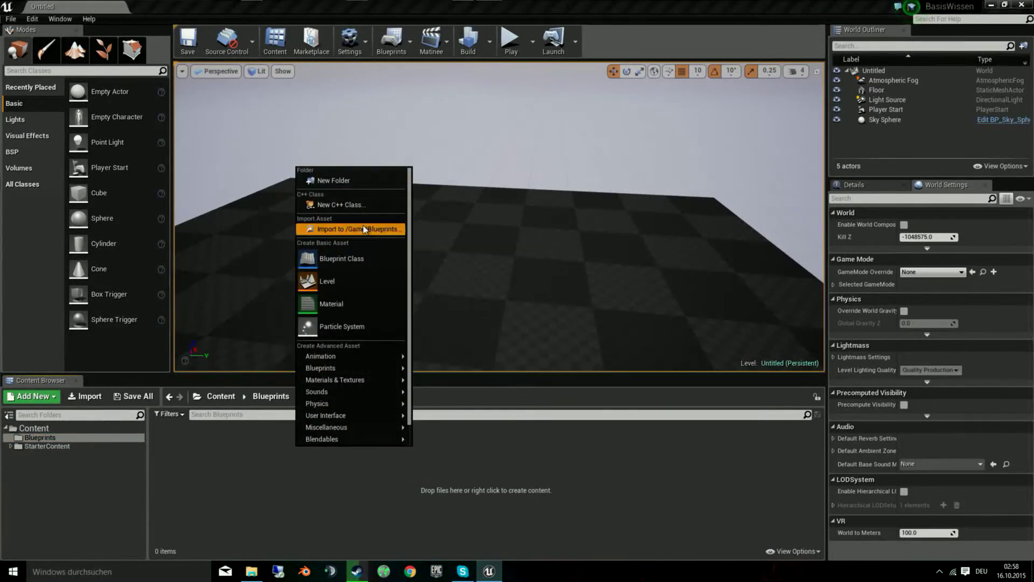
left_click(339, 181)
type("Modes")
key("Return")
In Modes, create a Game Mode blueprint class named Base_GameMode.
double_click(169, 439)
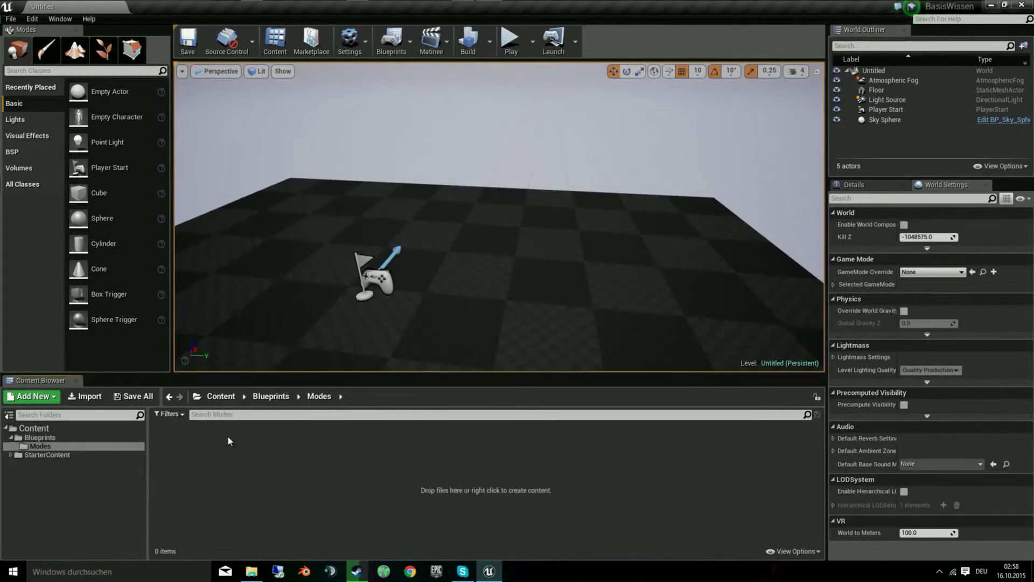
right_click(231, 453)
left_click(293, 268)
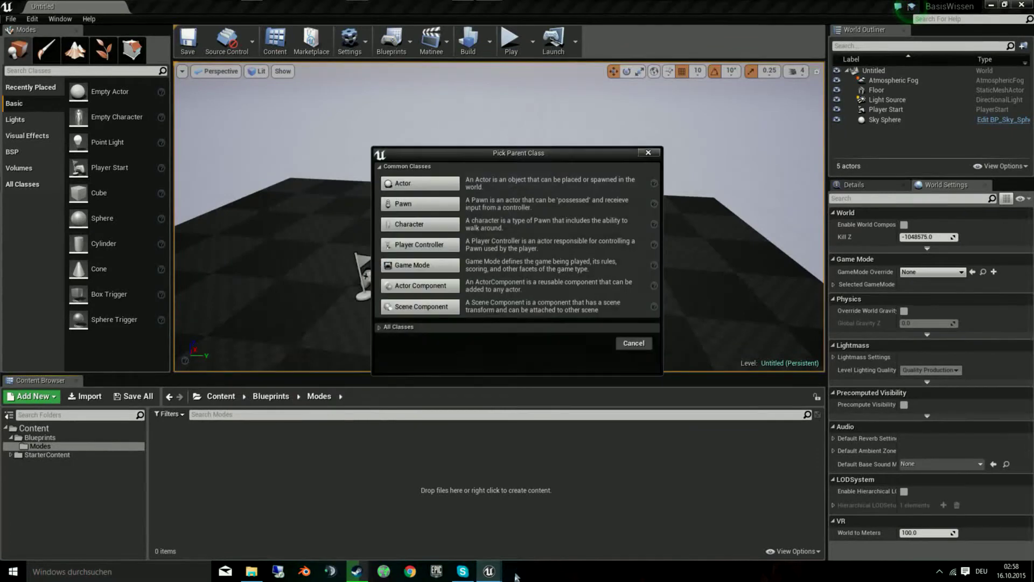
left_click(414, 265)
type("Base_")
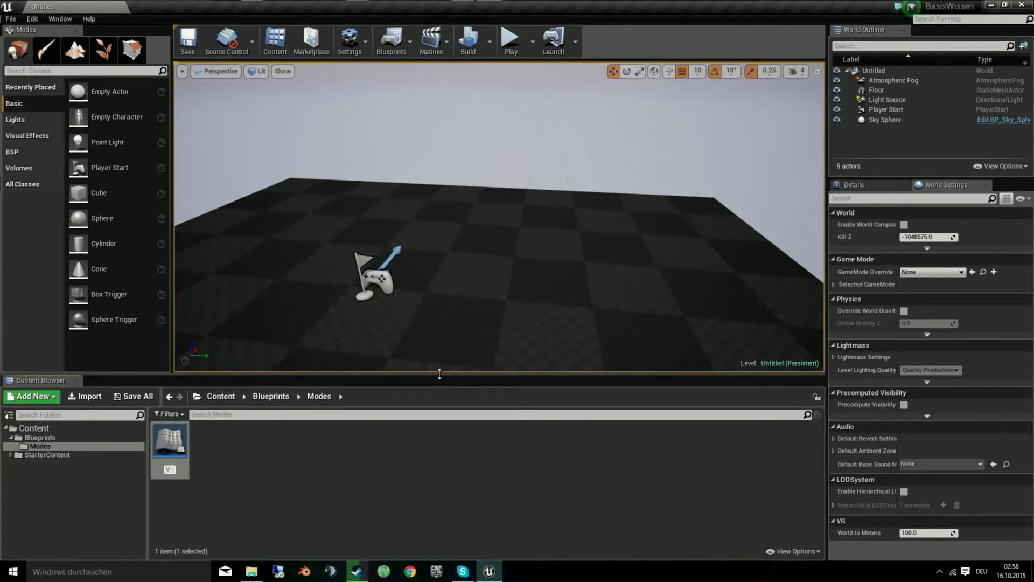
type("GameMode")
key("Return")
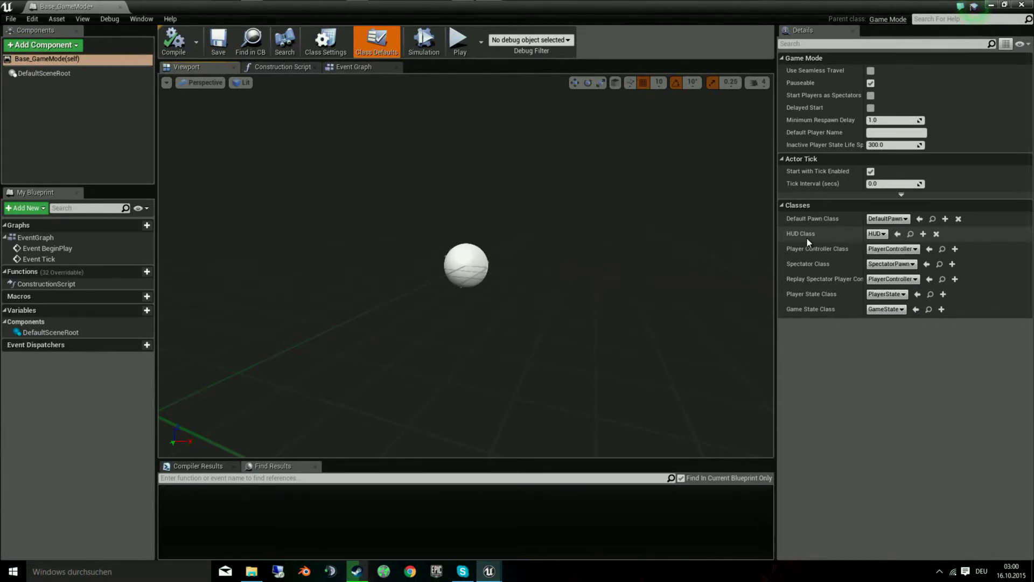
left_click(356, 574)
scroll(87, 436, "down", 4)
scroll(87, 436, "down", 3)
scroll(87, 436, "down", 4)
left_click(87, 437)
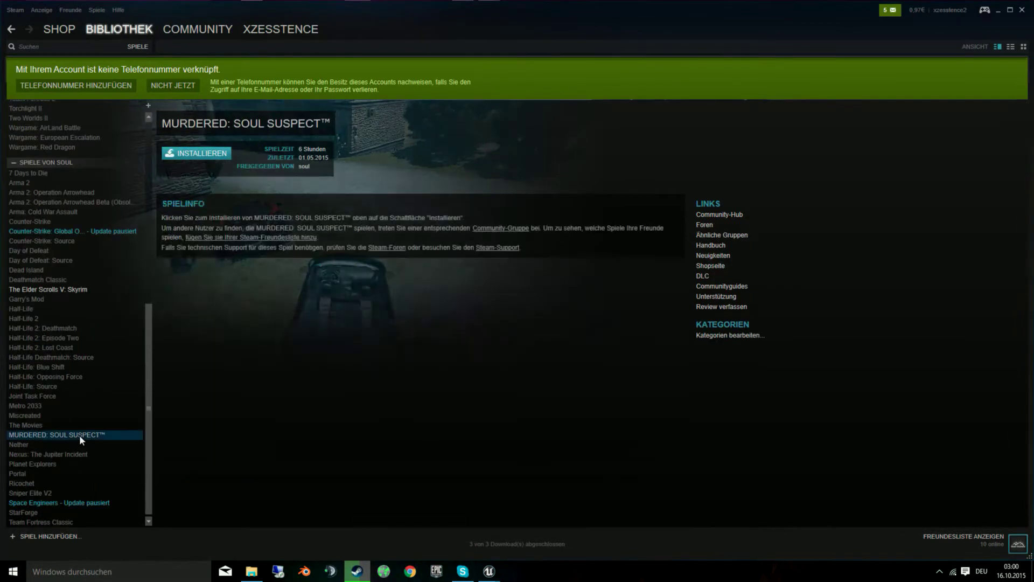
left_click(999, 14)
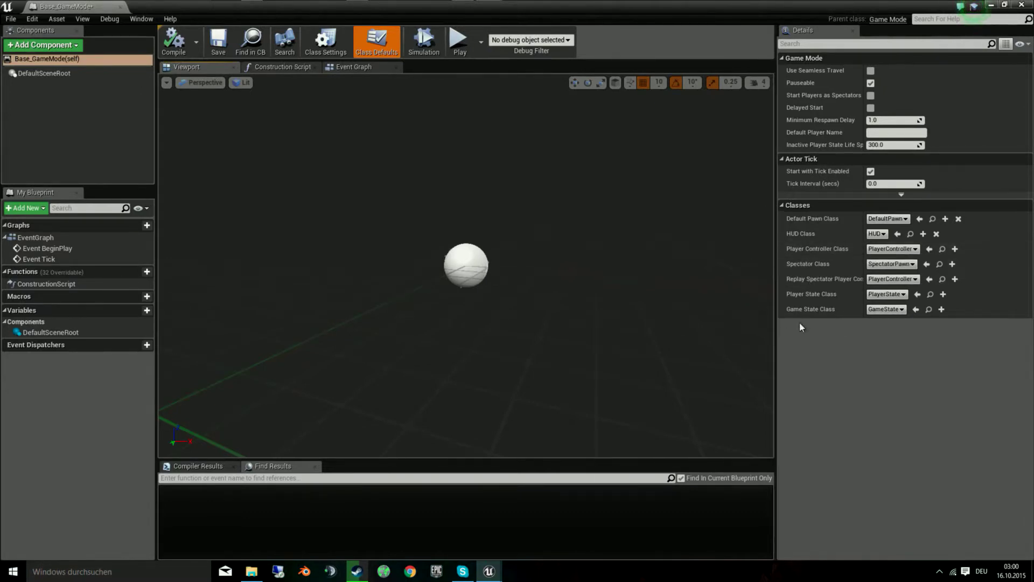
Show Base_GameMode's overridable functions, such as OnPostLogin and Spawn Default Pawn For.
mouse_move(826, 267)
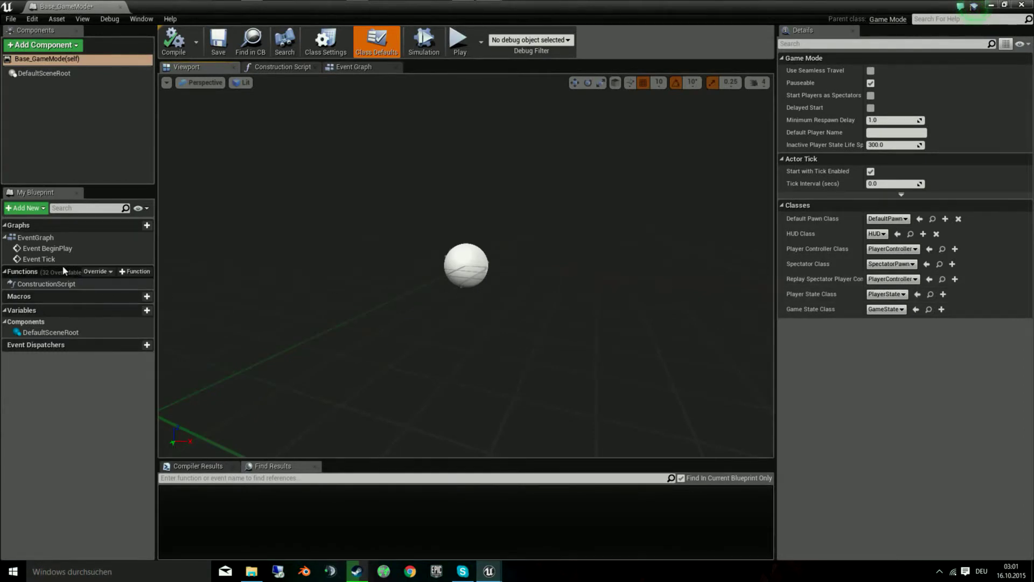
left_click(98, 273)
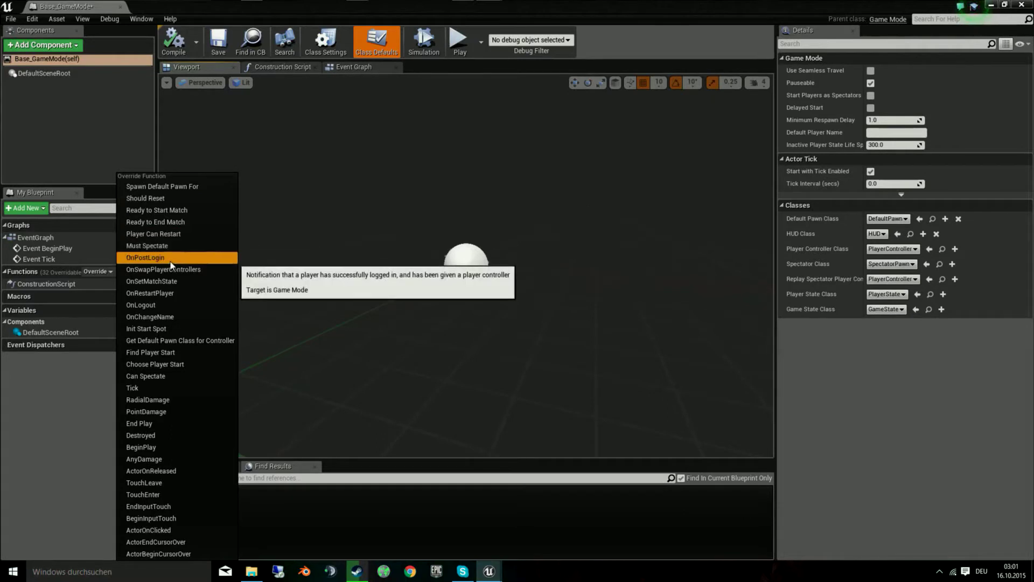
Add an Event OnPostLogin override to Base_GameMode's event graph.
left_click(73, 302)
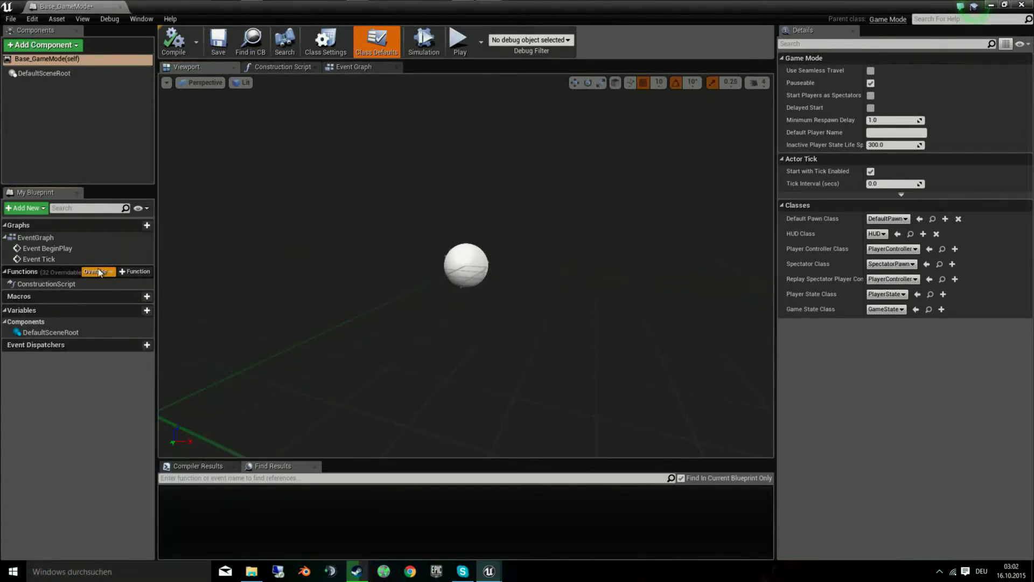
left_click(97, 272)
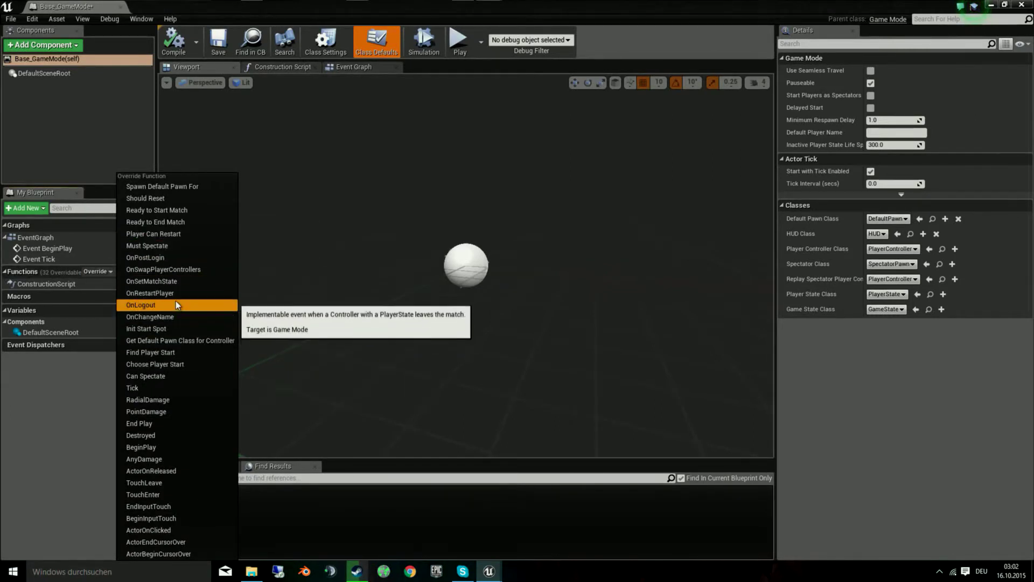
left_click(179, 258)
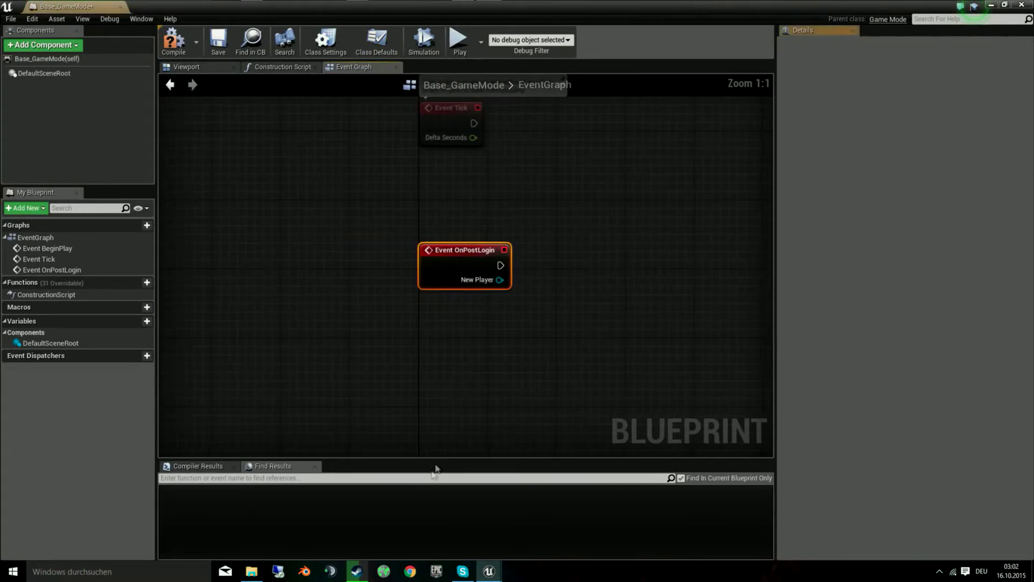
Search for a cast action from the new player's controller pin, then cancel it.
right_click_drag(568, 365, 437, 351)
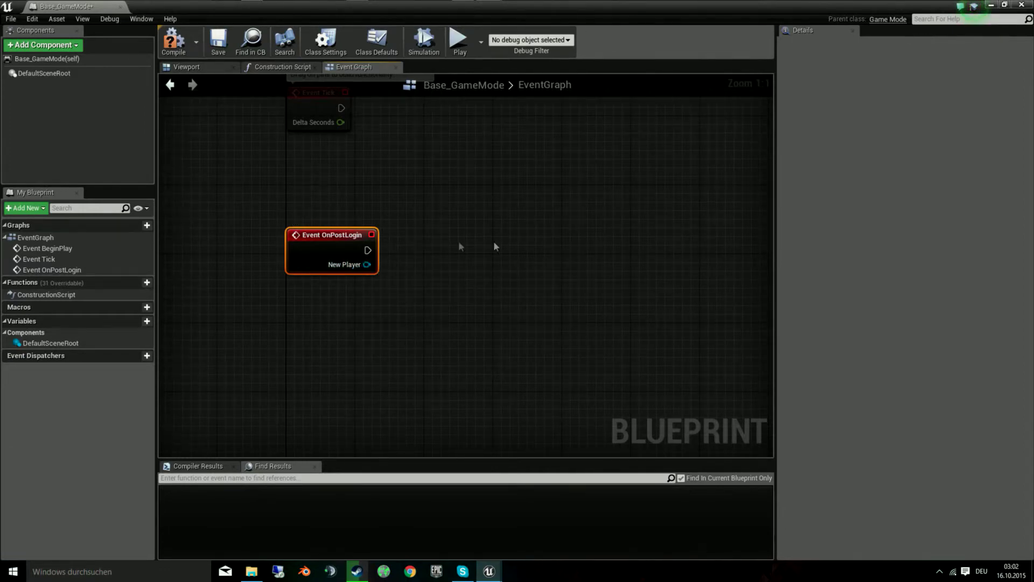
right_click_drag(360, 416, 377, 390)
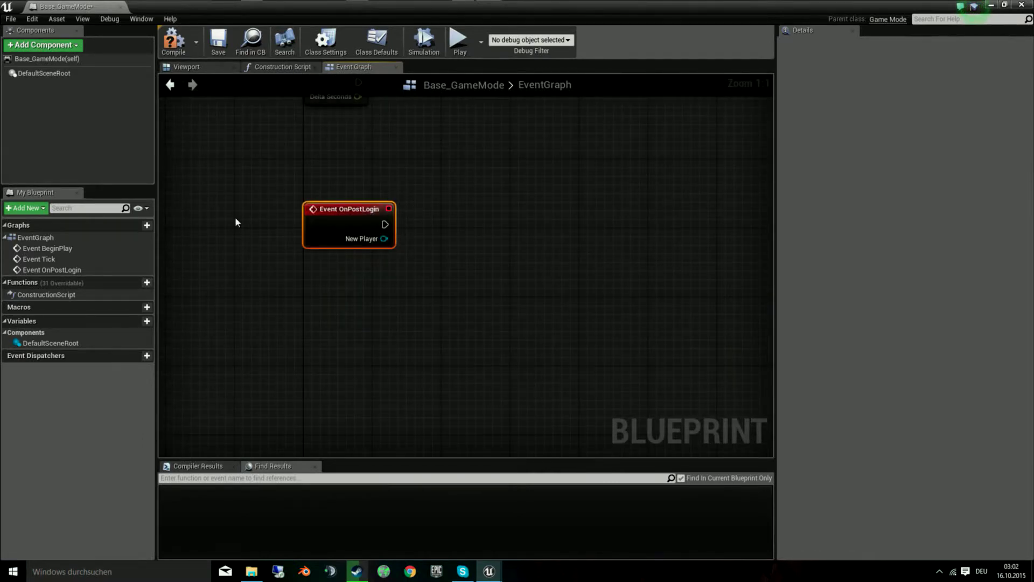
mouse_move(340, 231)
left_click_drag(384, 238, 467, 238)
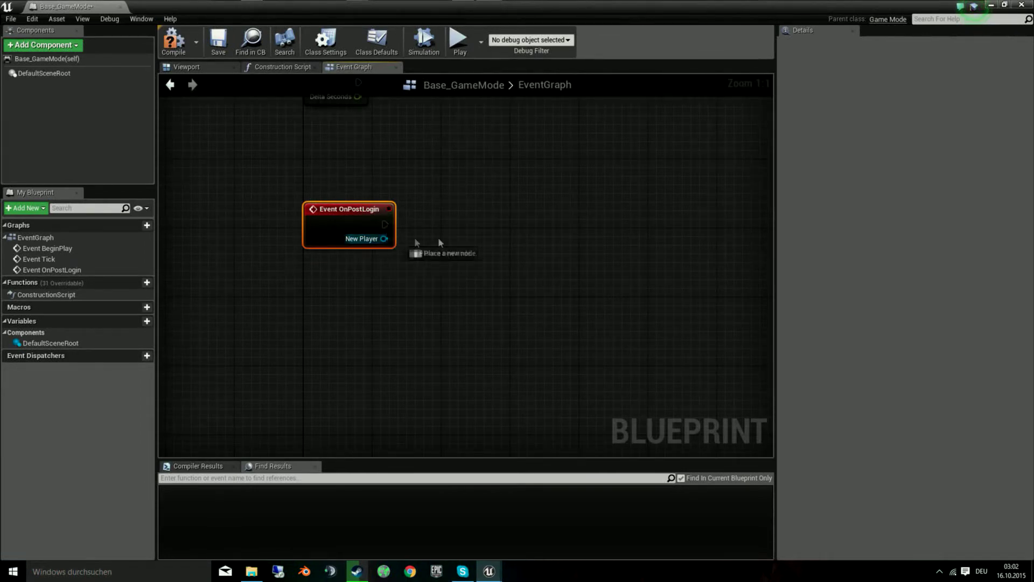
type("cast")
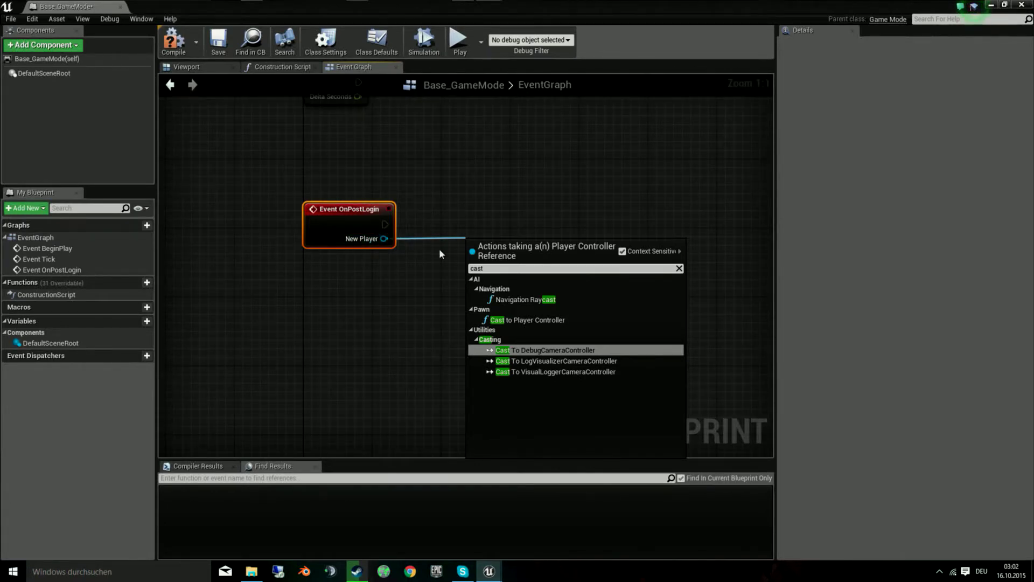
left_click(250, 419)
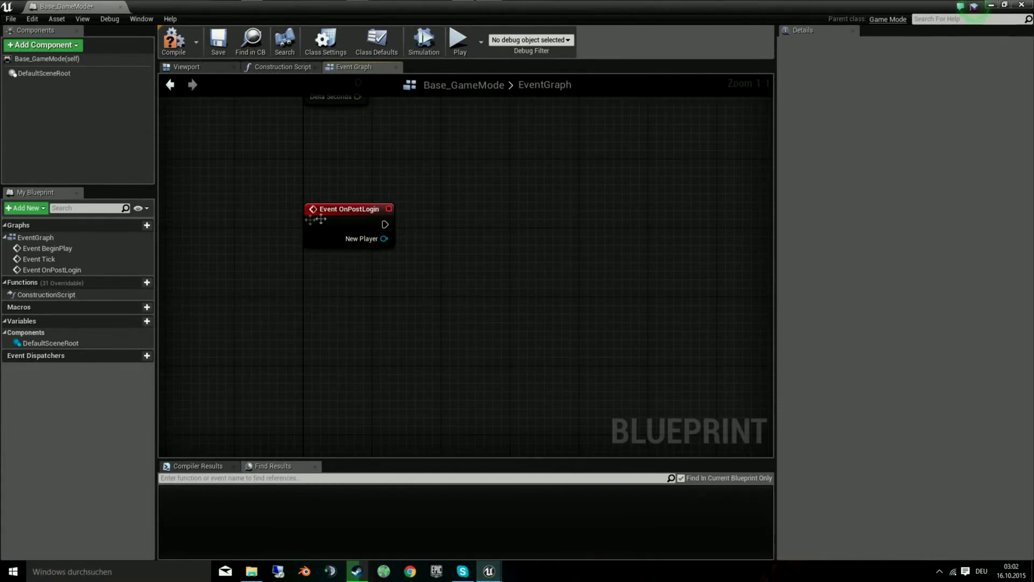
Delete the Event OnPostLogin node and override ChoosePlayerStart instead.
right_click(345, 213)
left_click(369, 223)
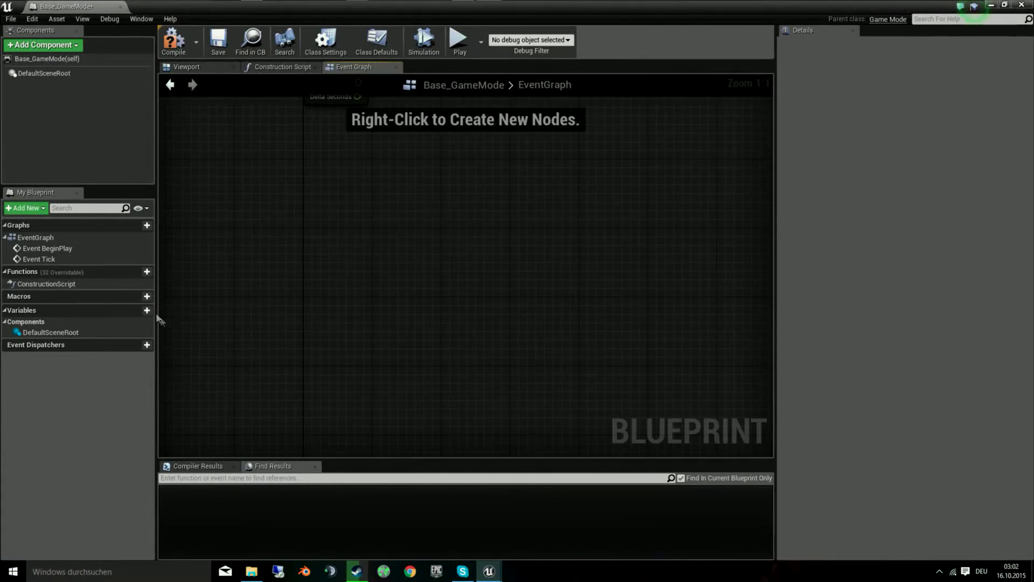
left_click(106, 270)
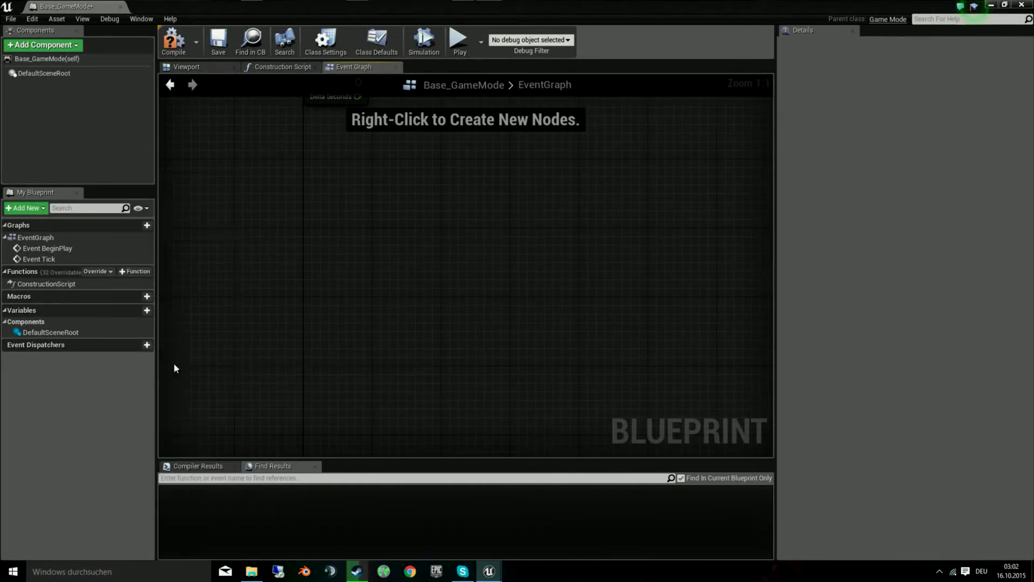
left_click(173, 363)
Add a Get All Actors Of Class node with its class set to PlayerStart.
right_click_drag(543, 334, 428, 323)
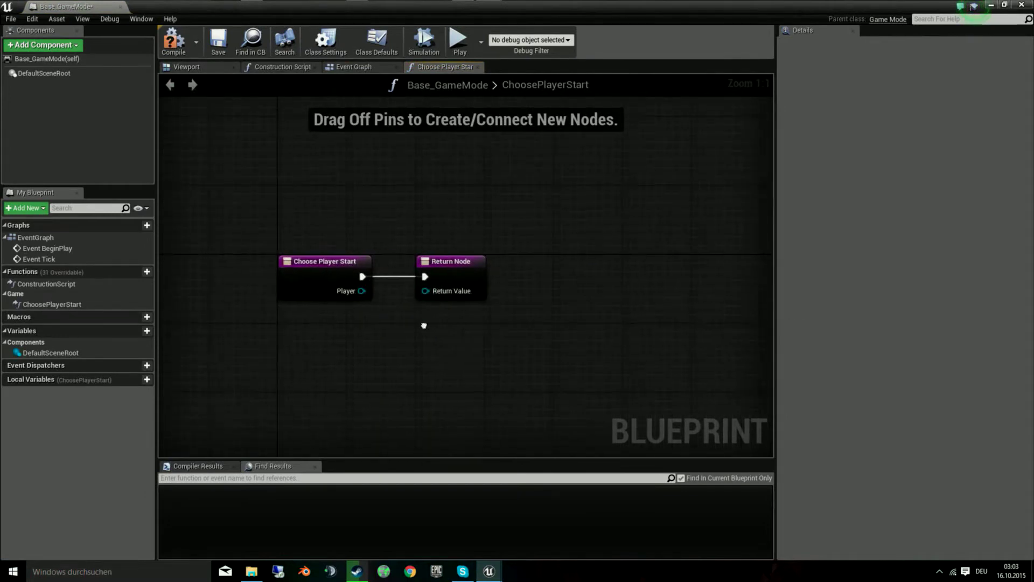
left_click_drag(466, 260, 631, 259)
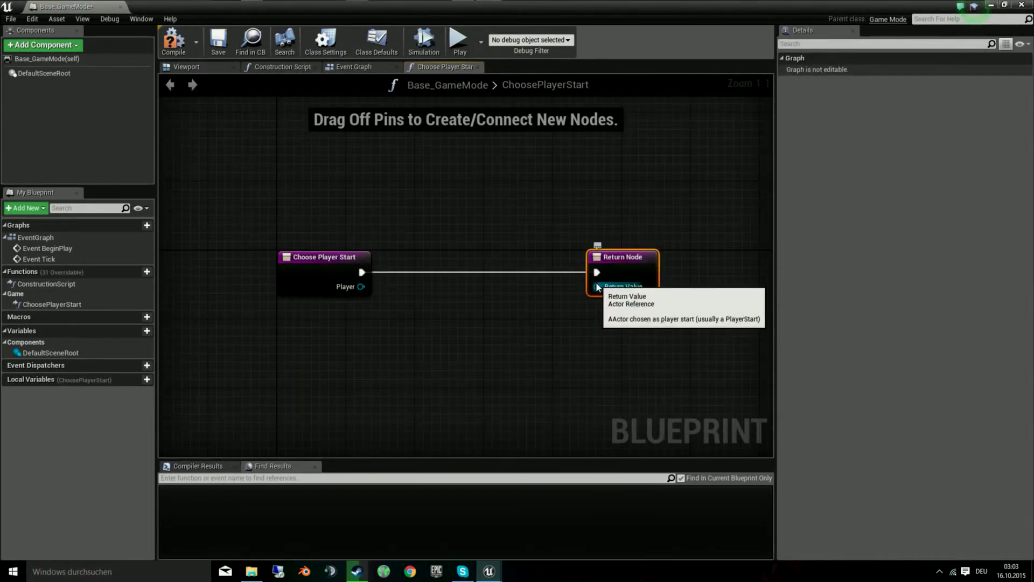
right_click_drag(577, 300, 514, 283)
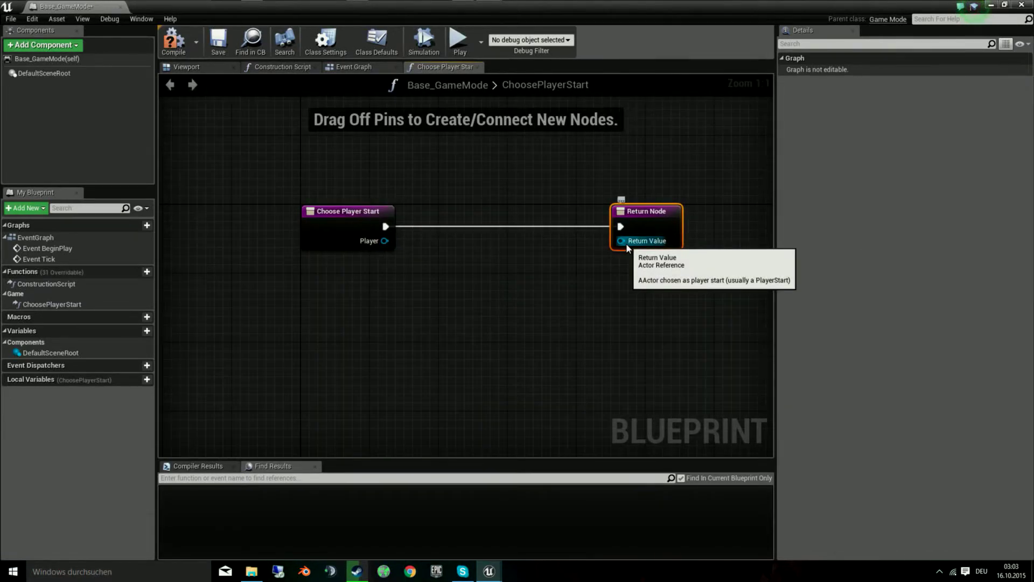
right_click_drag(411, 247, 356, 236)
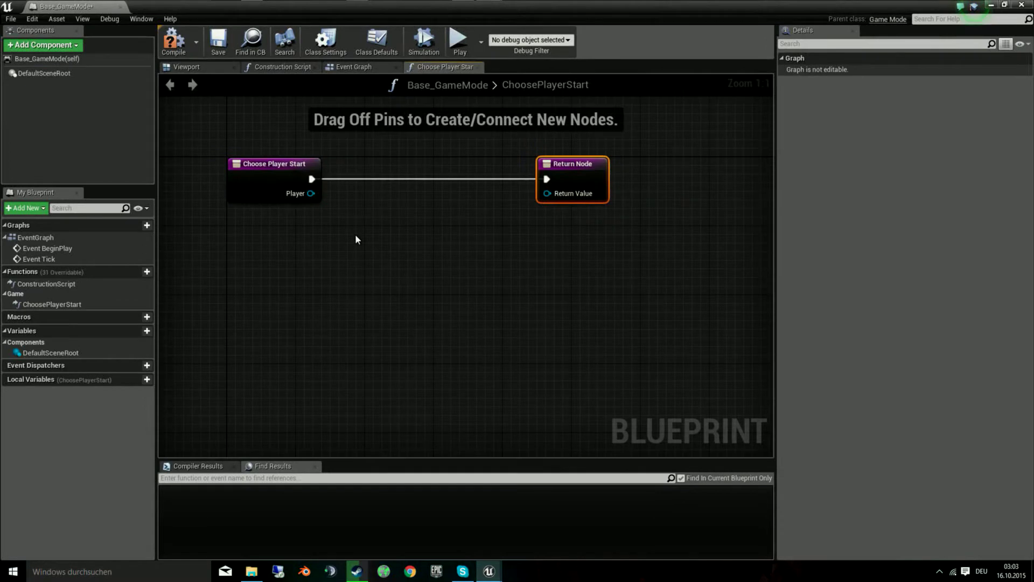
right_click(356, 239)
type("all actor")
key("Up")
key("Return")
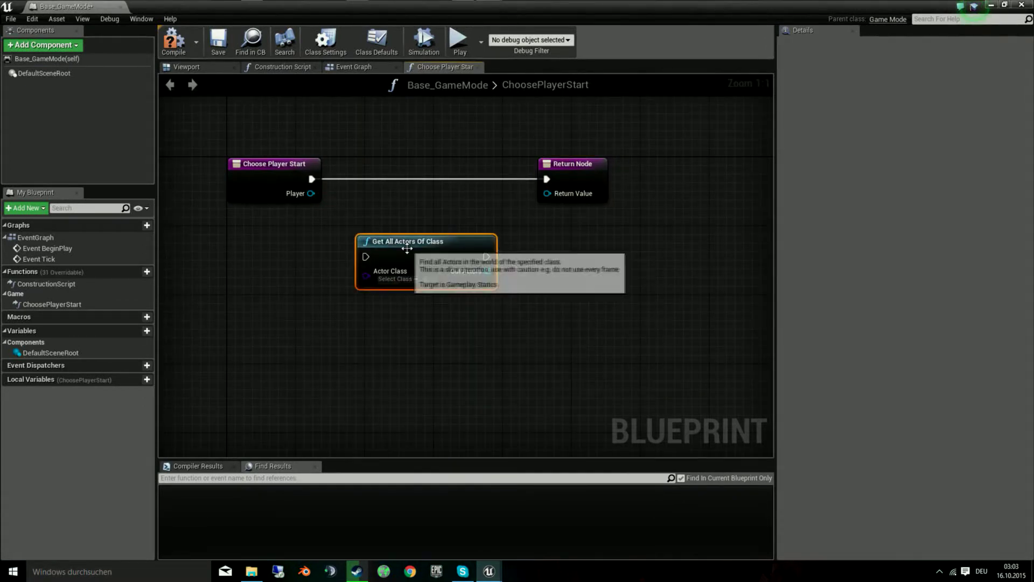
left_click(412, 278)
type("playe")
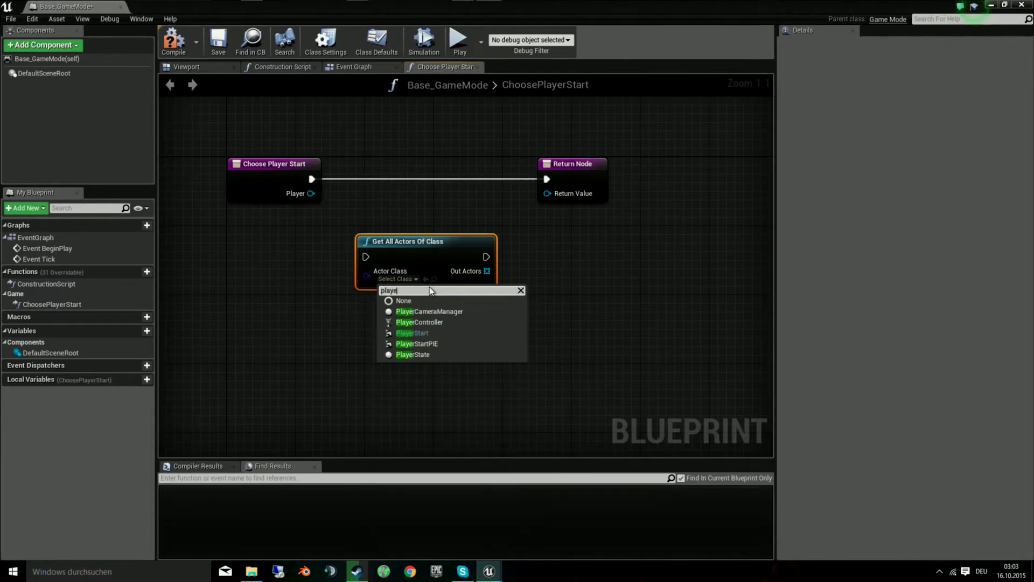
type("r start")
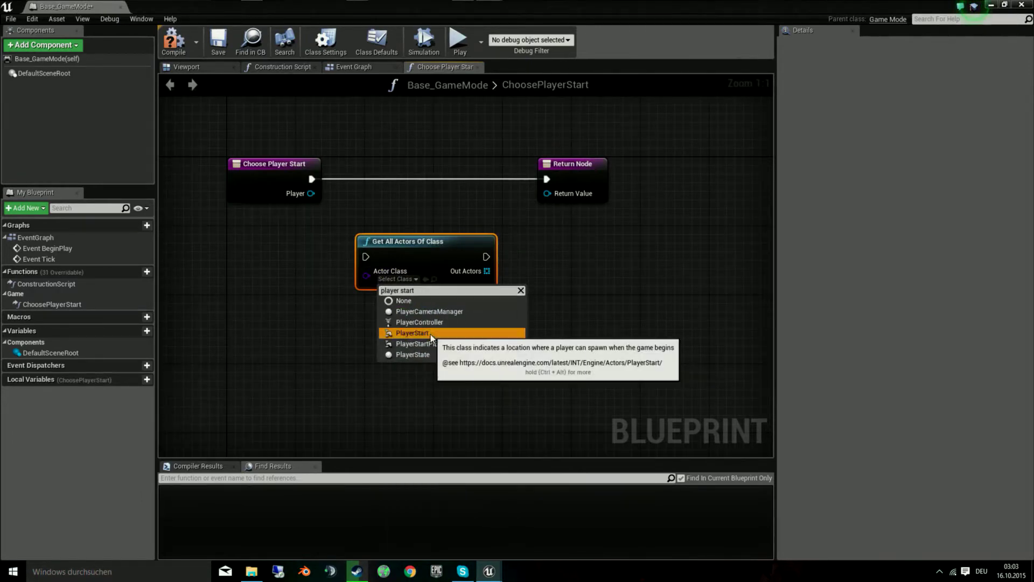
left_click(431, 334)
Add an array GET from Out Actors and wire exec and GET into the Return Node.
left_click_drag(486, 271, 533, 275)
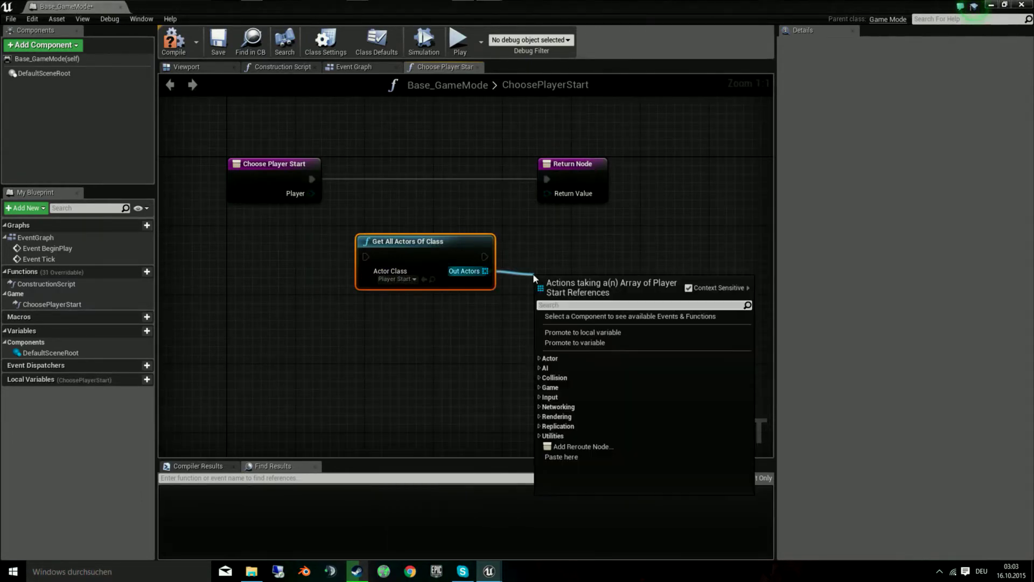
type("get")
key("Return")
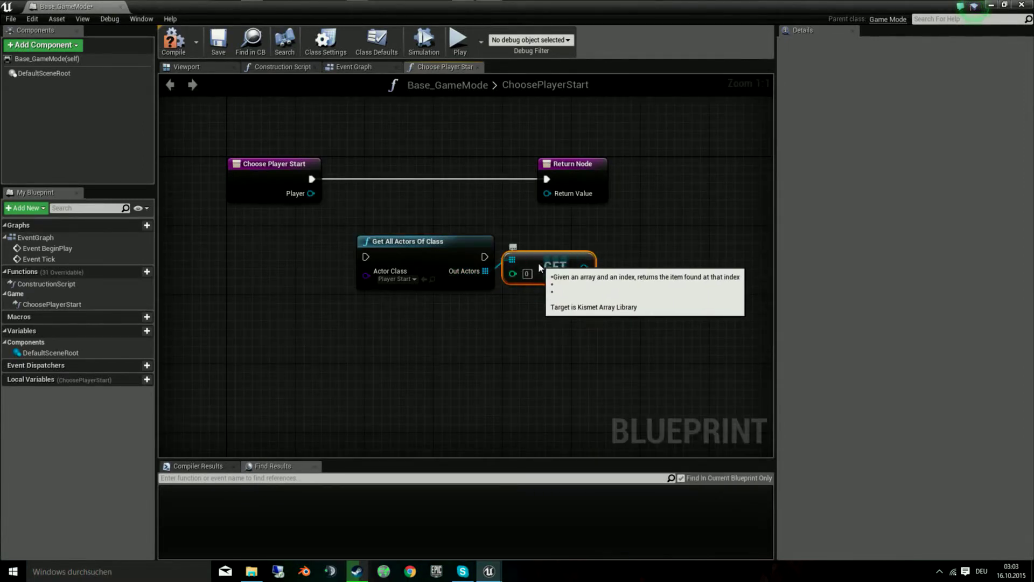
left_click_drag(538, 270, 512, 270)
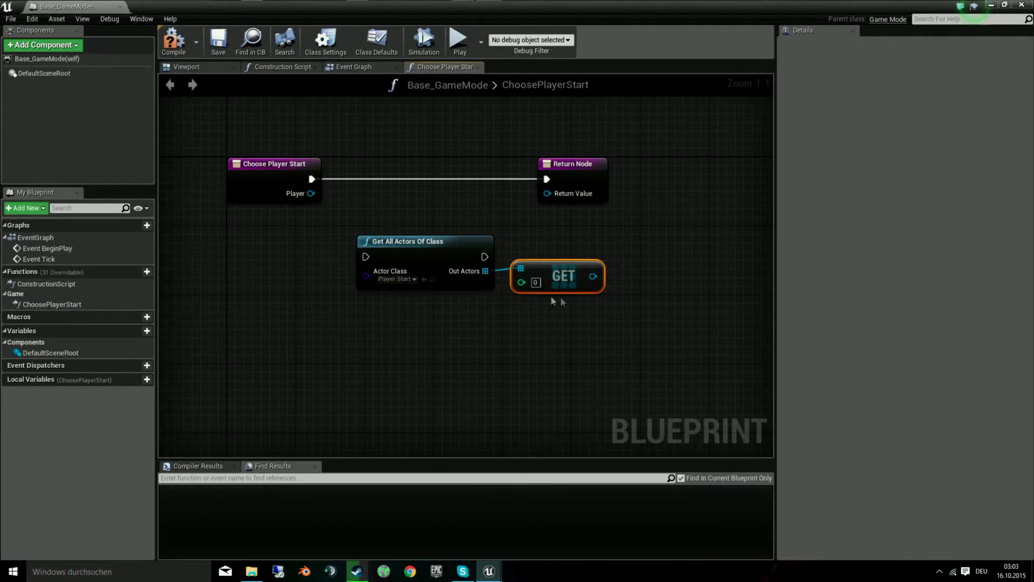
right_click_drag(554, 299, 431, 313)
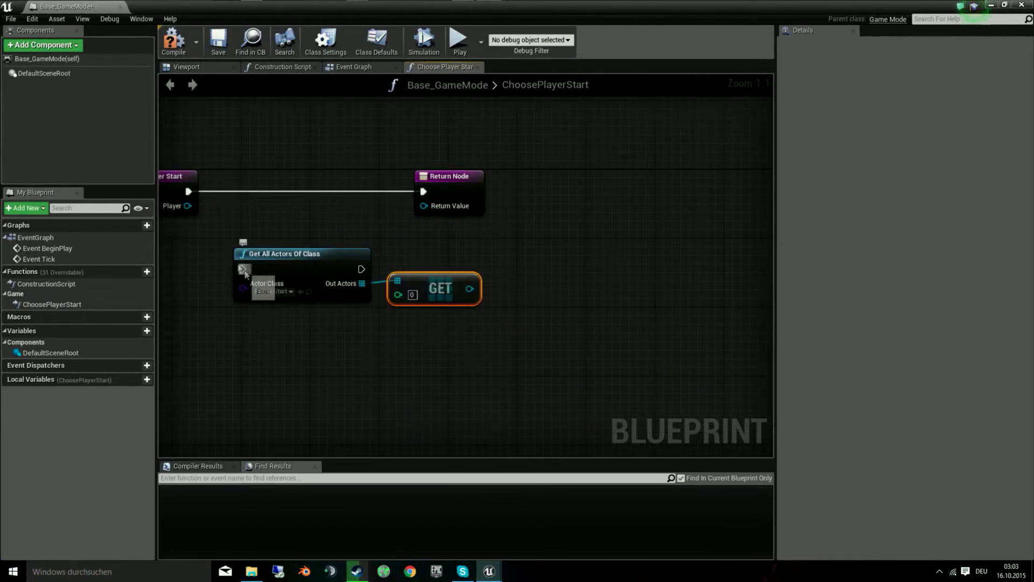
left_click_drag(242, 269, 188, 191)
left_click_drag(361, 269, 423, 191)
mouse_move(470, 291)
left_mouse_down()
mouse_move(424, 206)
mouse_move(604, 195)
left_mouse_up()
Line up the nodes, then select all of ChoosePlayerStart's nodes.
right_click_drag(501, 345, 591, 358)
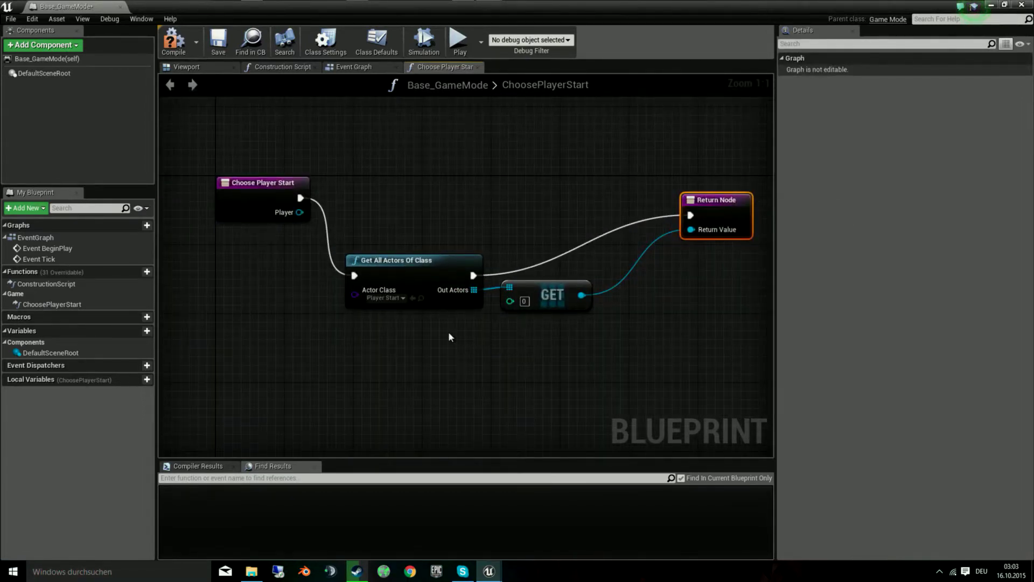
left_click_drag(461, 215, 517, 286)
left_click_drag(453, 263, 453, 185)
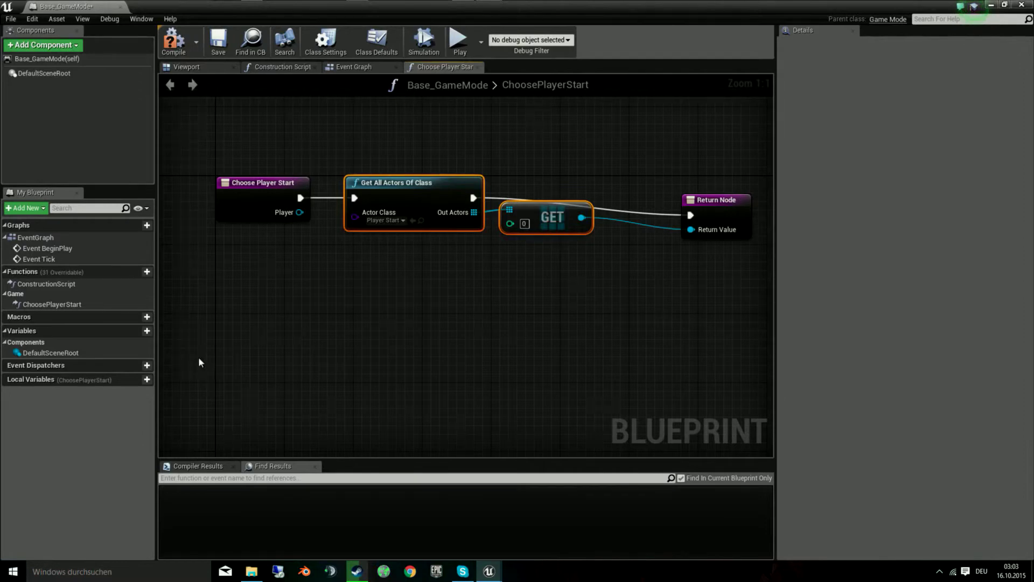
right_click_drag(493, 370, 451, 385)
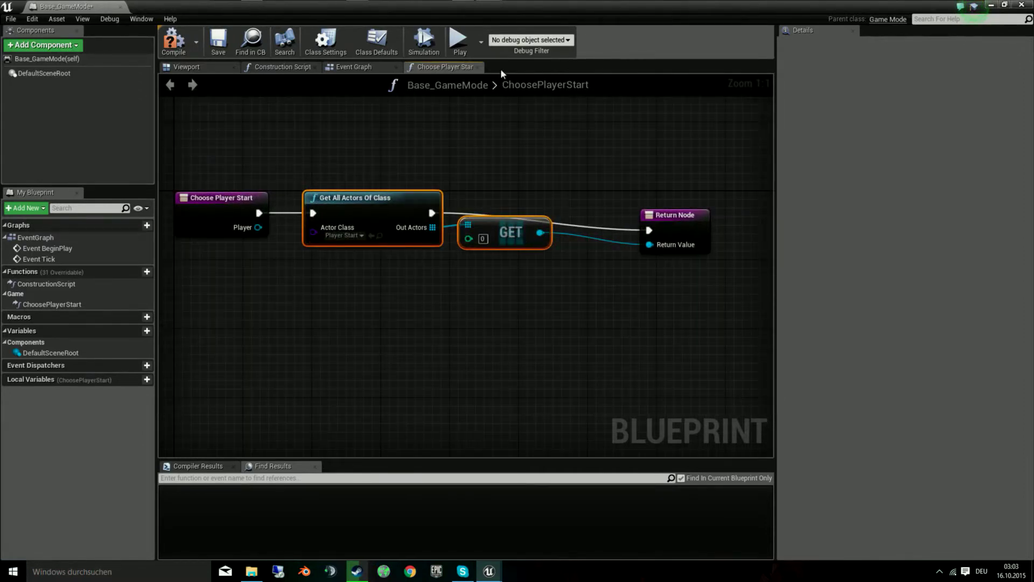
left_click_drag(531, 178, 491, 372)
right_click_drag(491, 372, 165, 348)
Delete the ChoosePlayerStart nodes and override, then save Base_GameMode.
key("Delete")
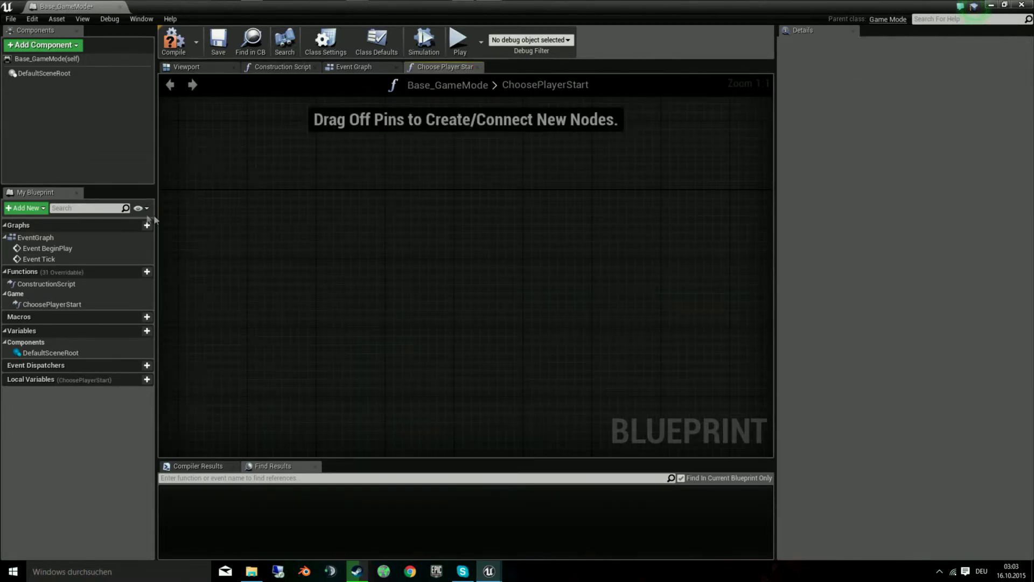
left_click(478, 66)
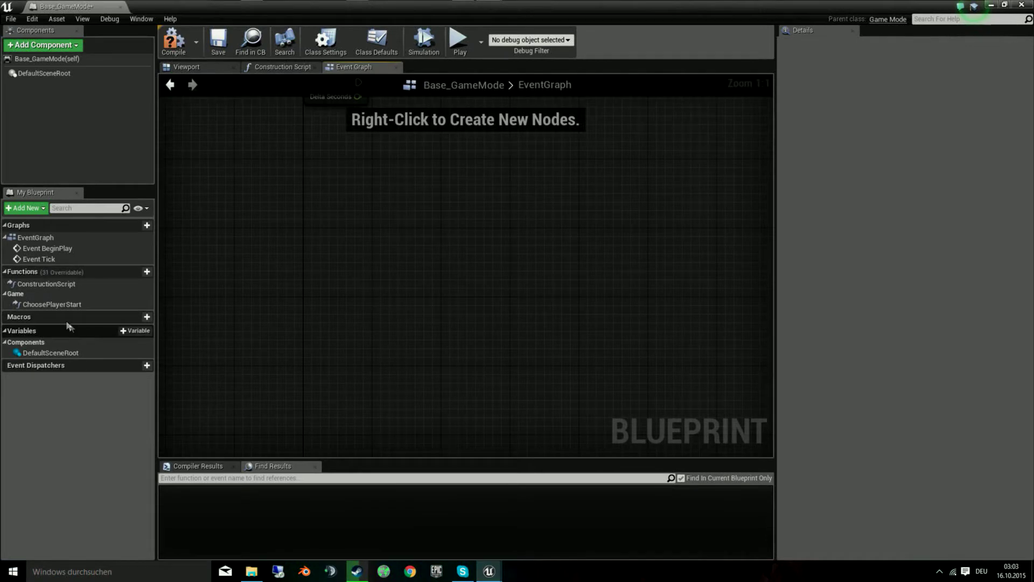
right_click(63, 304)
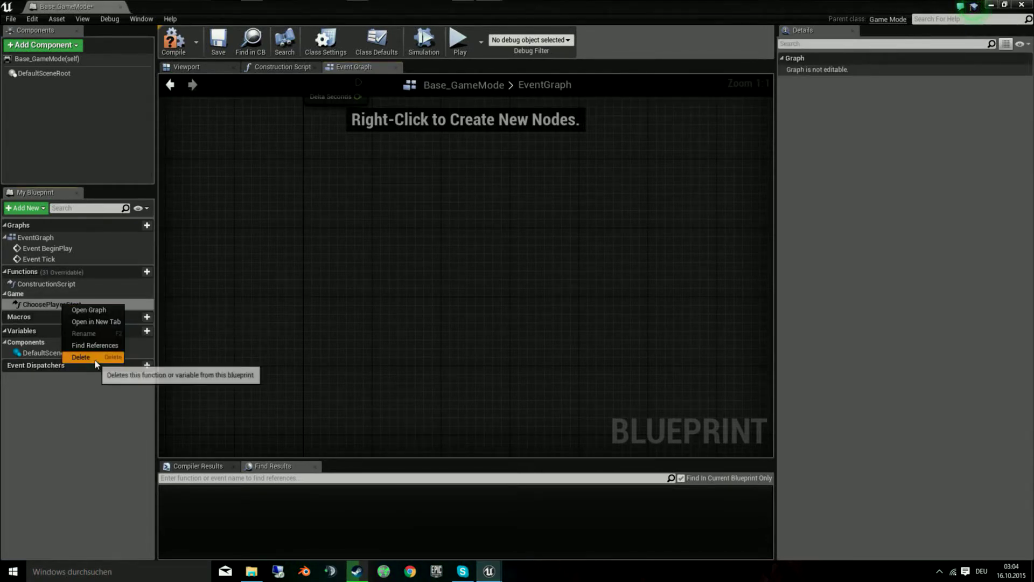
left_click(80, 356)
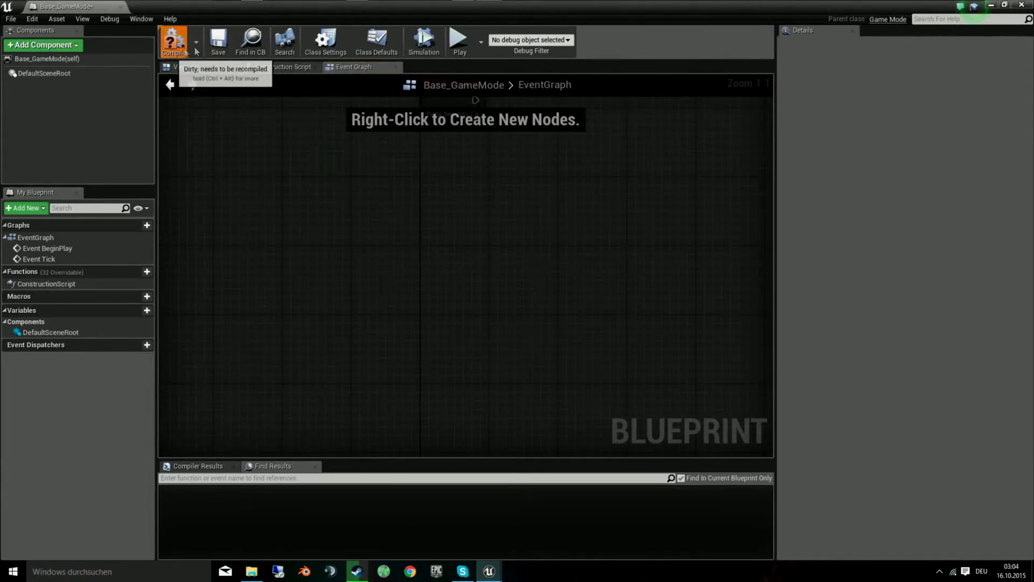
key("ctrl+s")
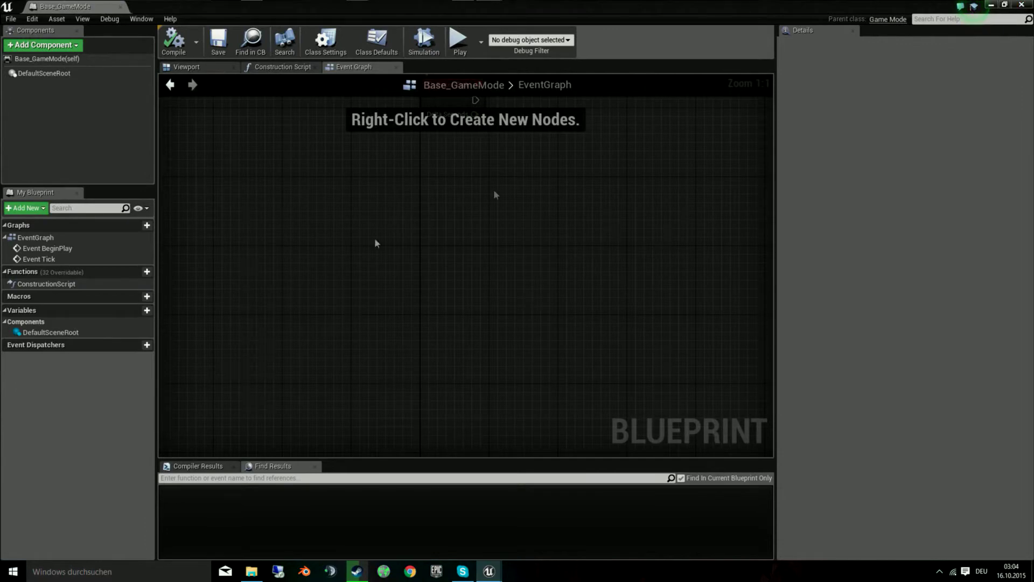
left_click(377, 43)
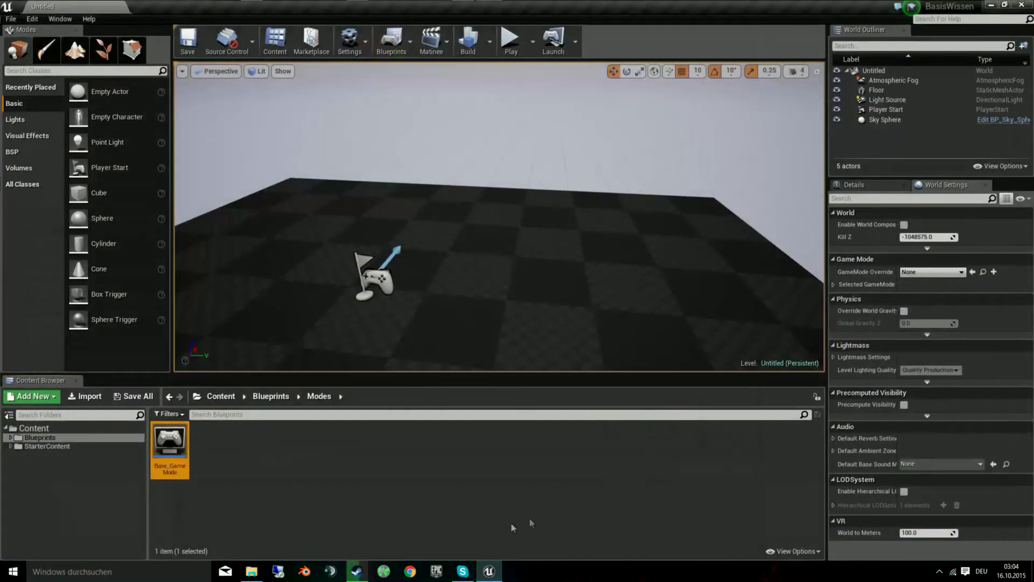
Create a Player folder and move it under Blueprints.
left_click(306, 459)
right_click(290, 462)
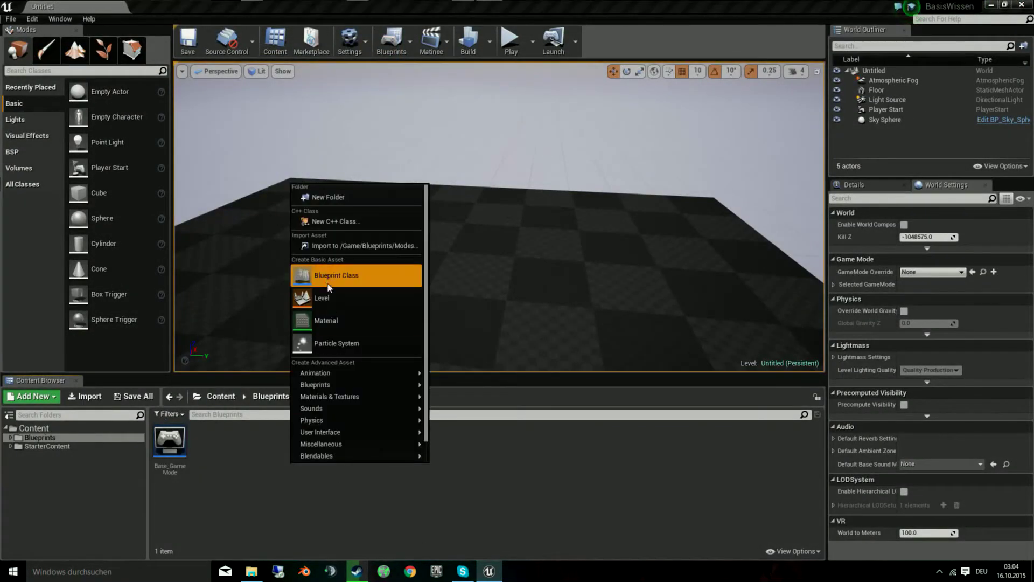
left_click(328, 196)
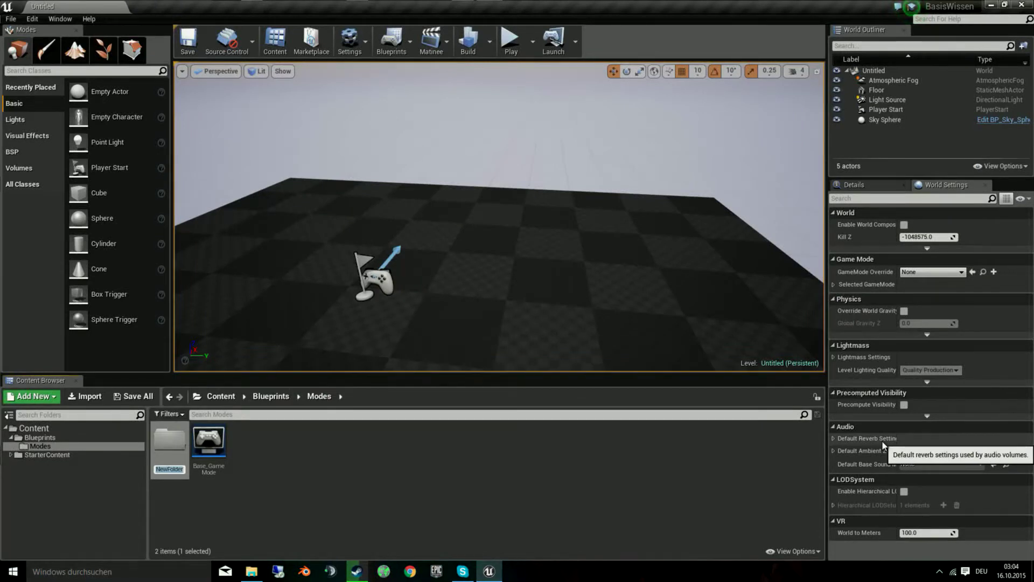
type("Player")
key("Return")
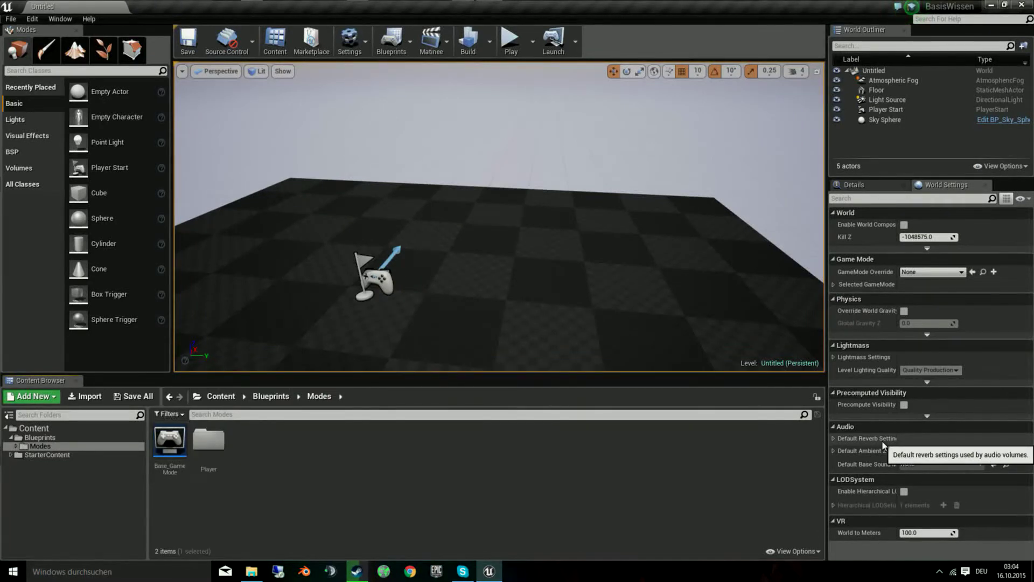
left_click_drag(209, 444, 33, 438)
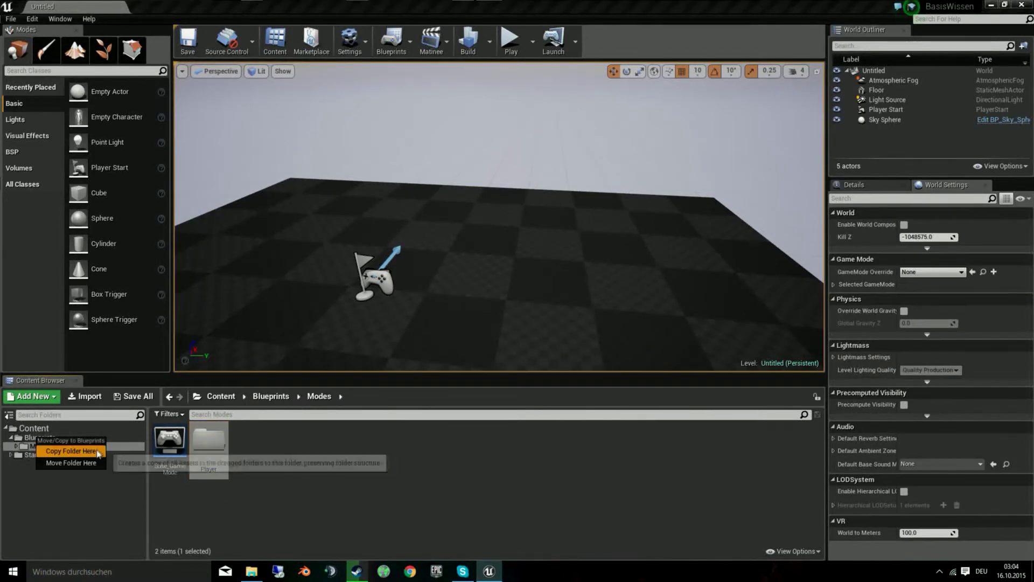
left_click(80, 463)
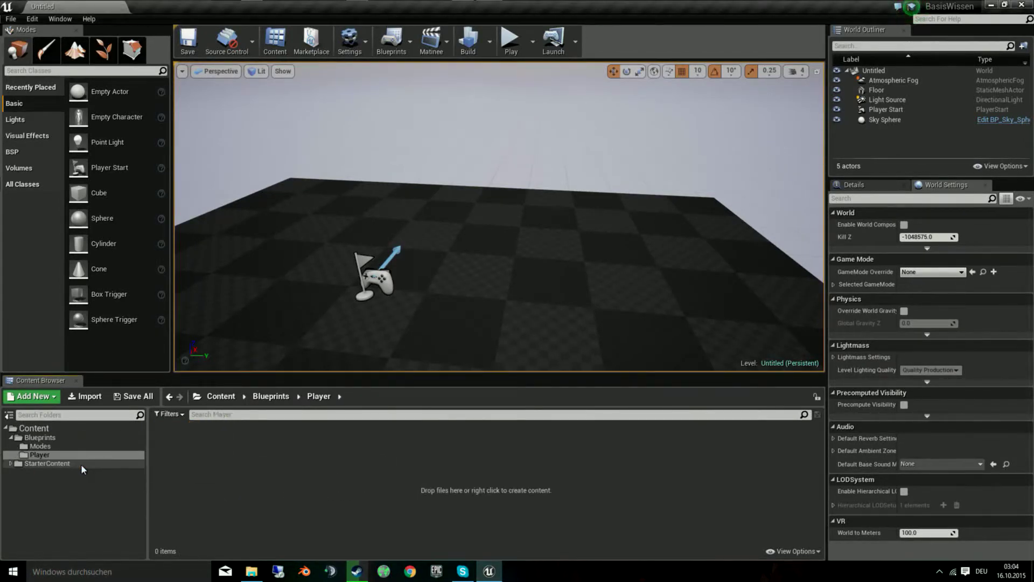
Add a Pawns folder inside Player and open it.
right_click(235, 460)
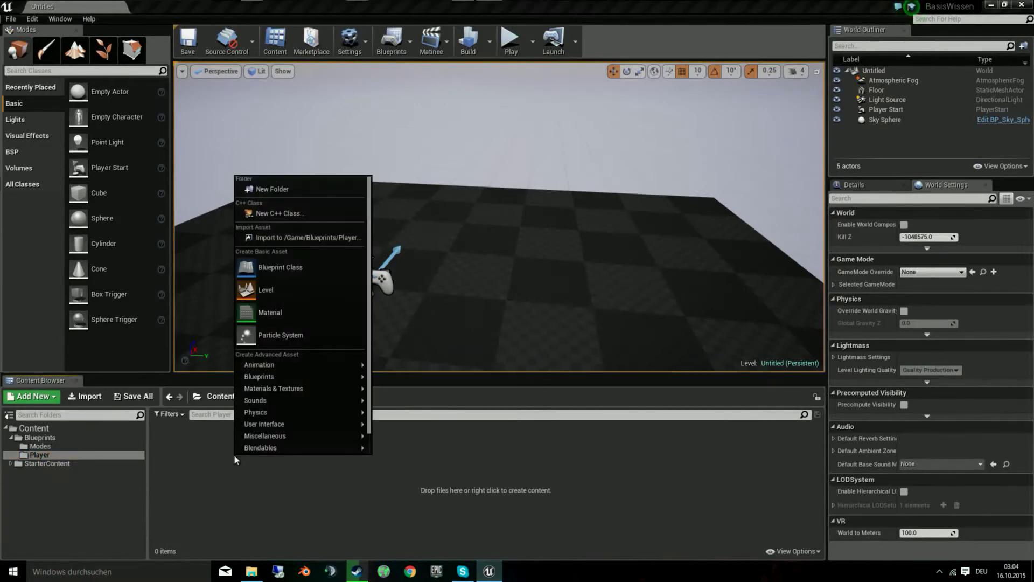
left_click(298, 191)
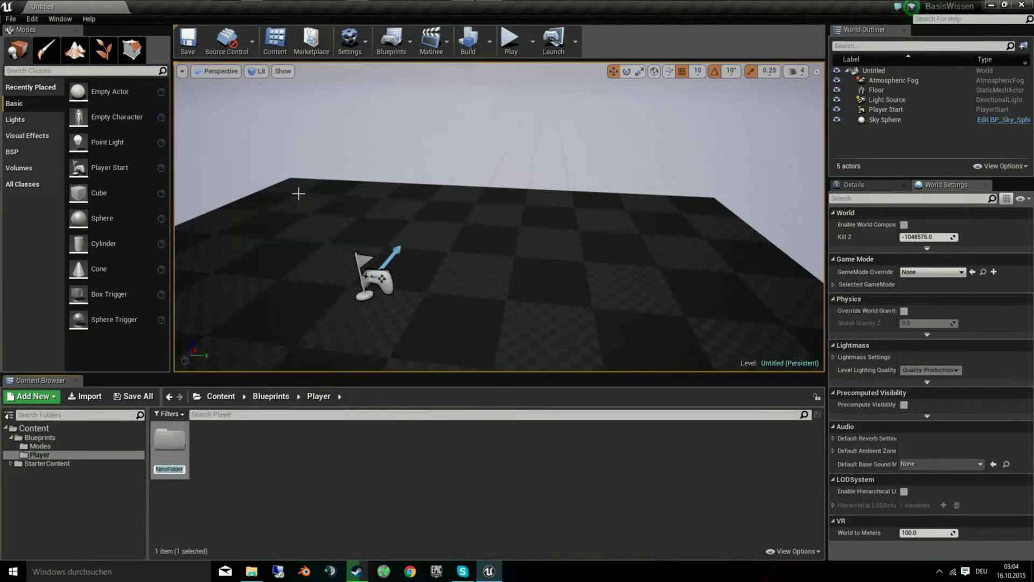
type("Pawns")
key("Return")
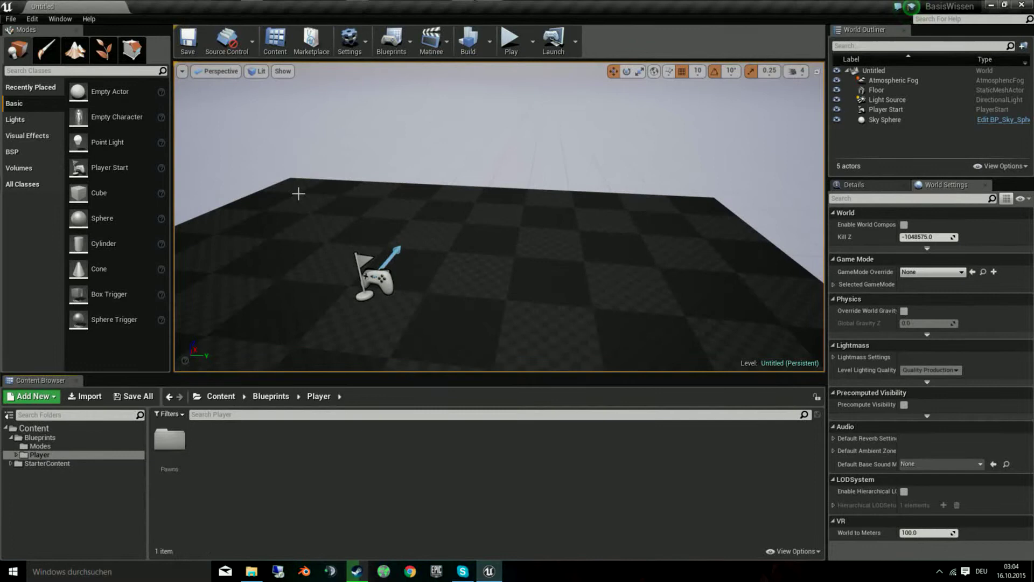
double_click(169, 439)
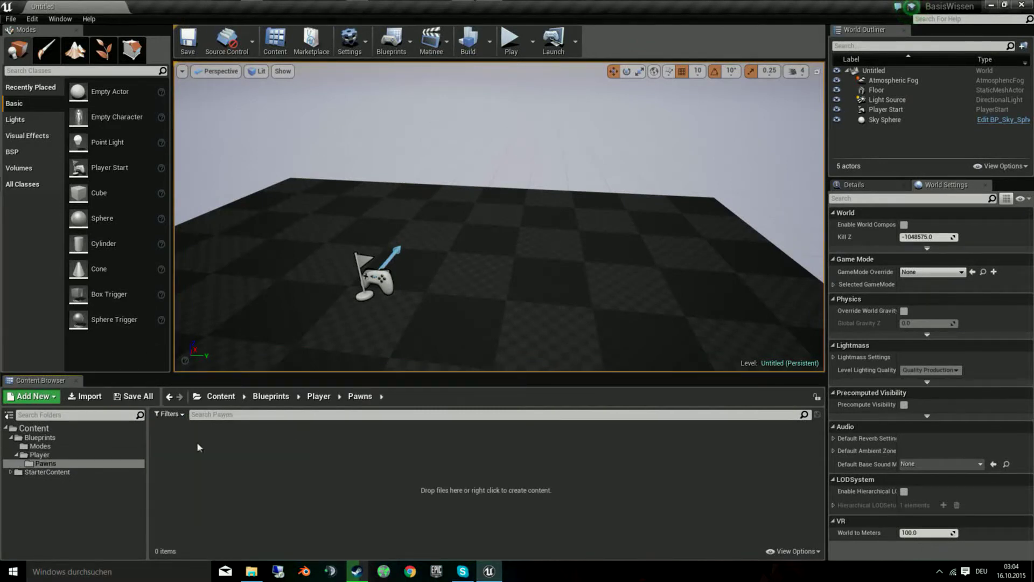
Create a Pawn blueprint class named SimplePawn.
right_click(206, 439)
left_click(270, 250)
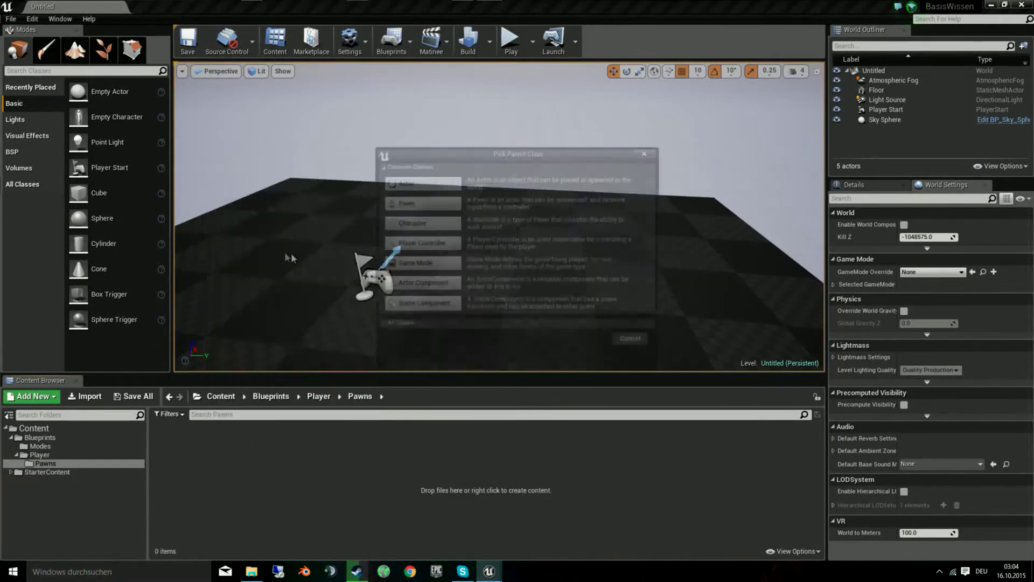
left_click(408, 208)
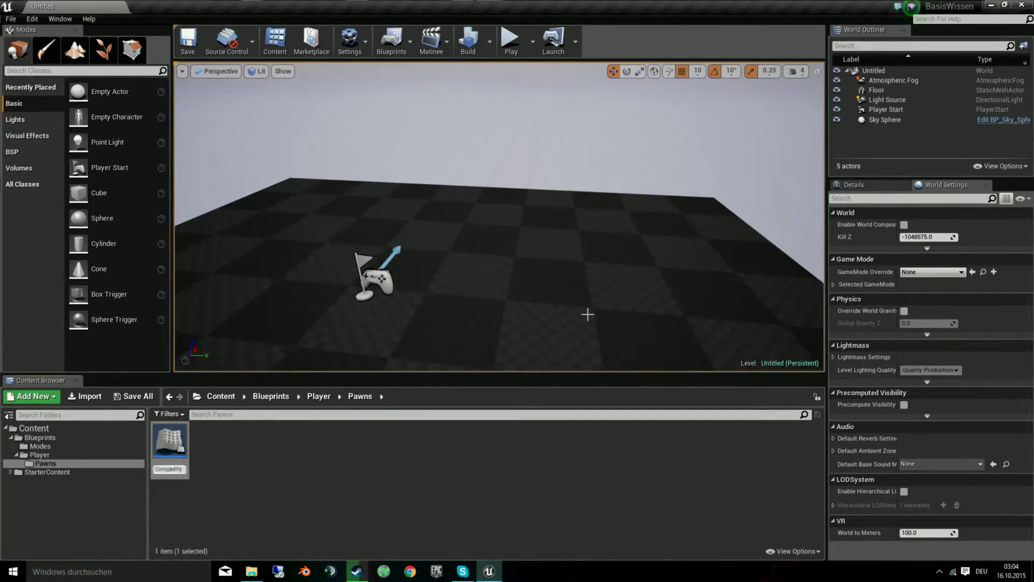
type("awn")
key("Return")
key("Return")
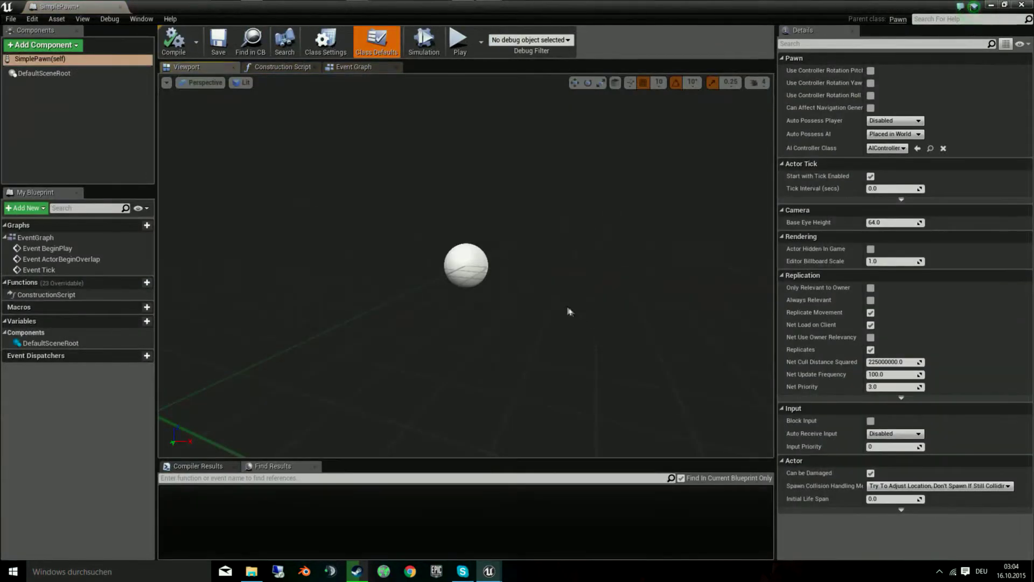
Add a Cube component to SimplePawn.
left_click(65, 48)
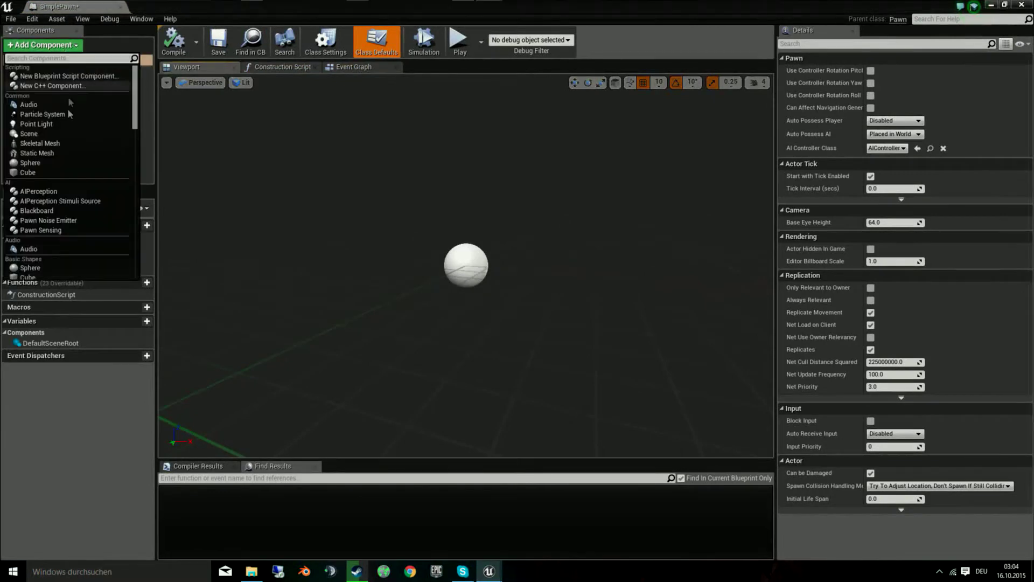
scroll(66, 232, "down", 1)
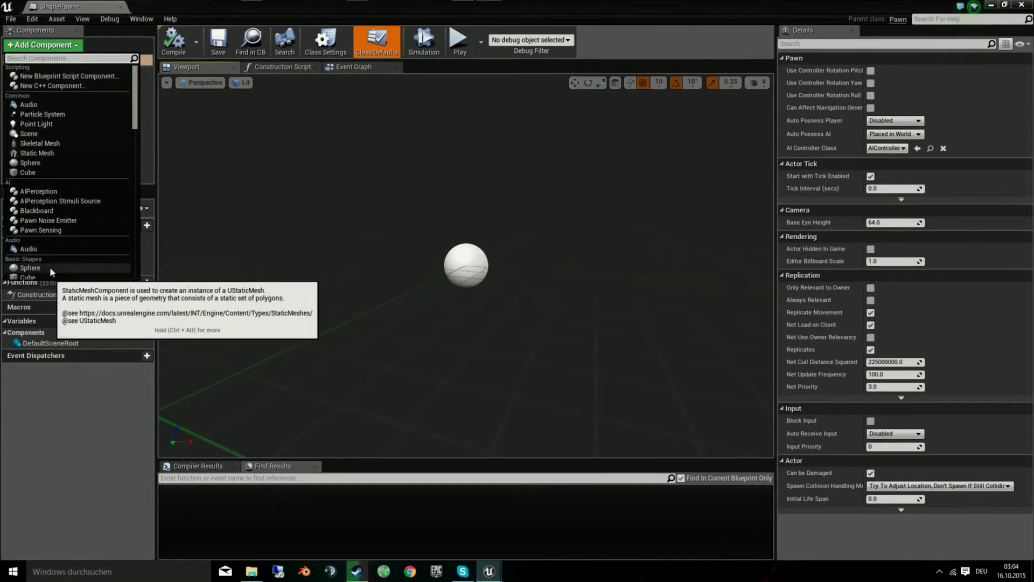
left_click(49, 267)
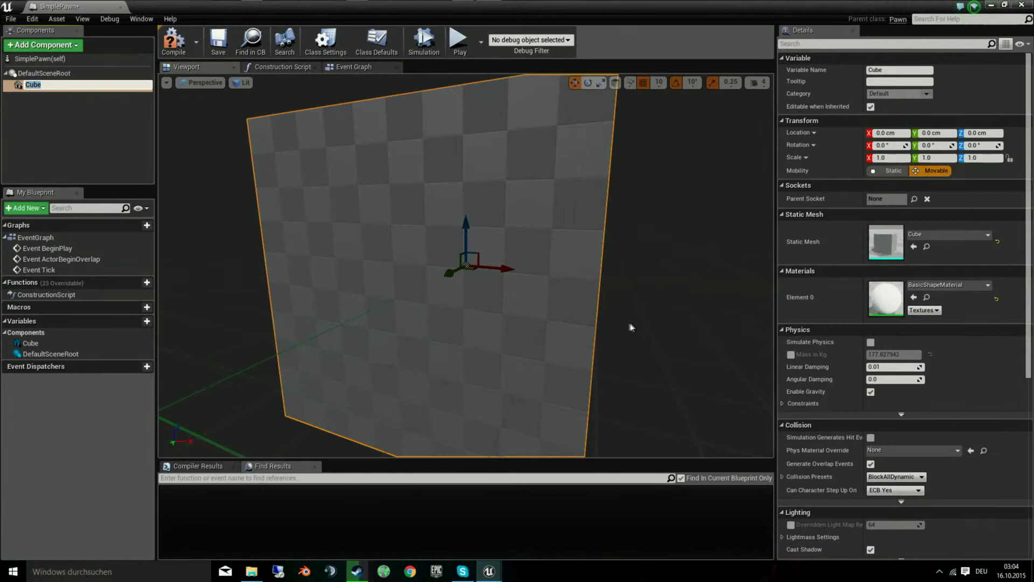
key("Return")
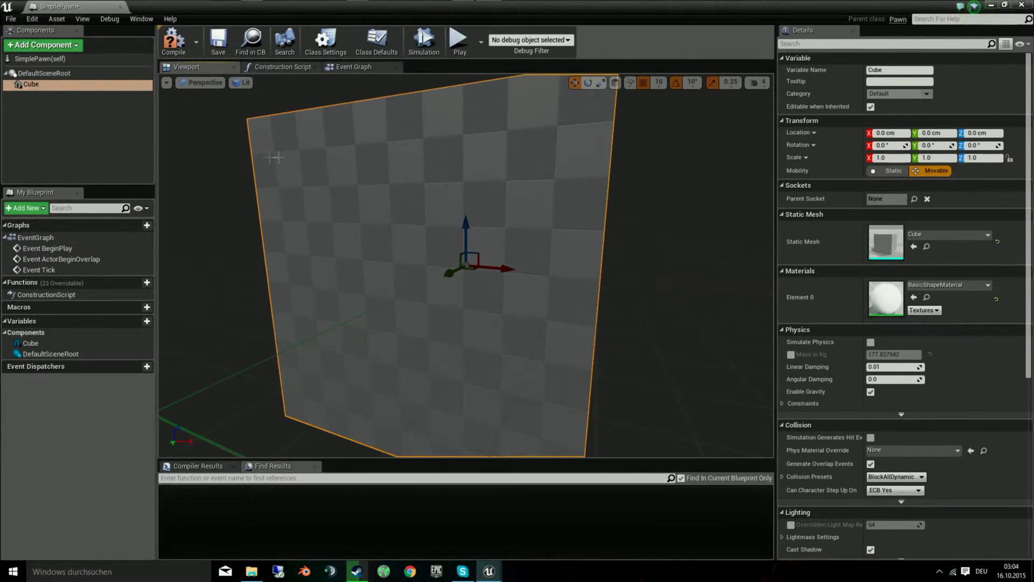
scroll(323, 161, "down", 2)
scroll(377, 170, "down", 2)
scroll(395, 174, "down", 2)
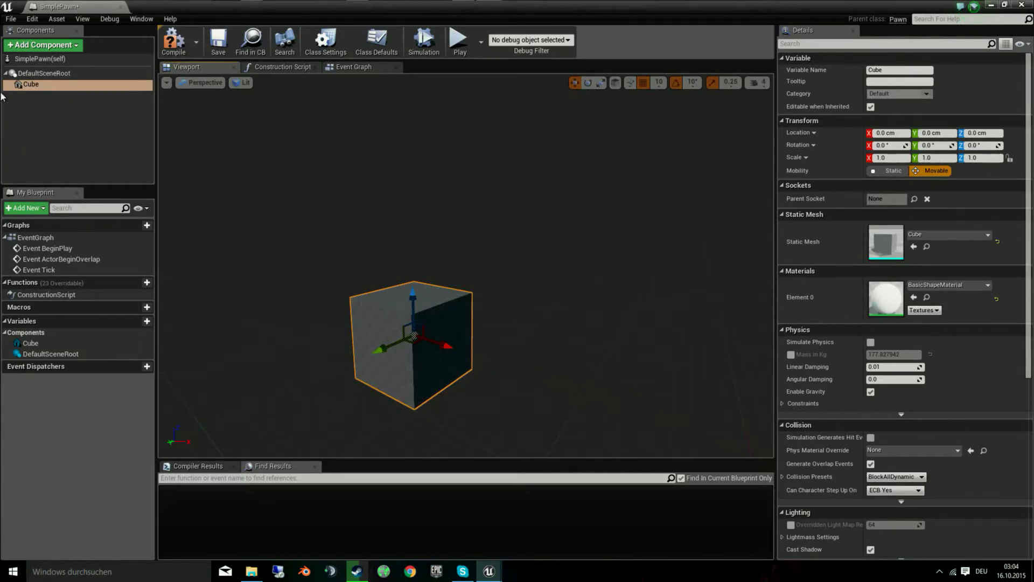
Add a SpringArm and a Camera, attaching the Camera to the SpringArm.
left_click(66, 47)
type("spring")
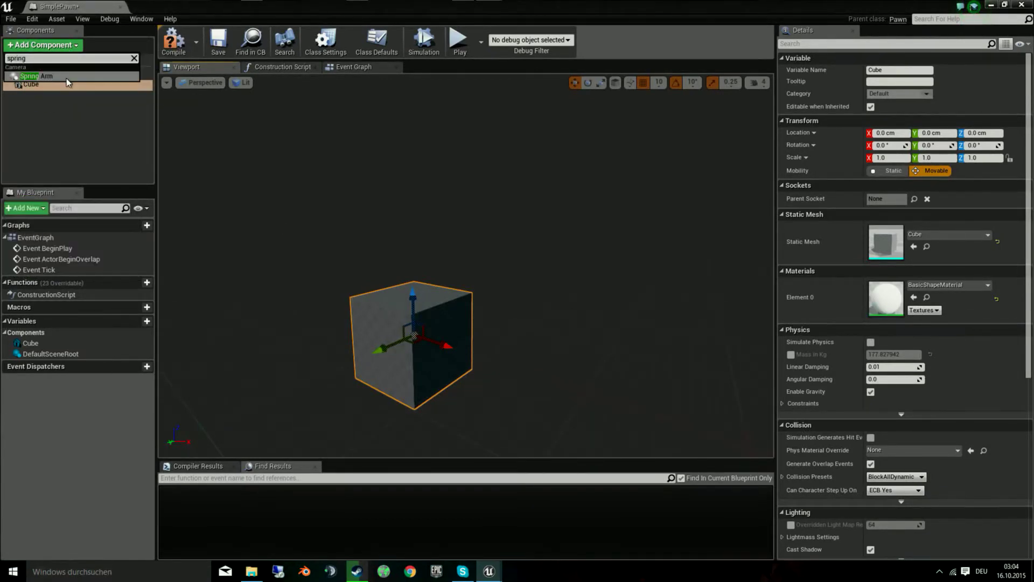
left_click(37, 76)
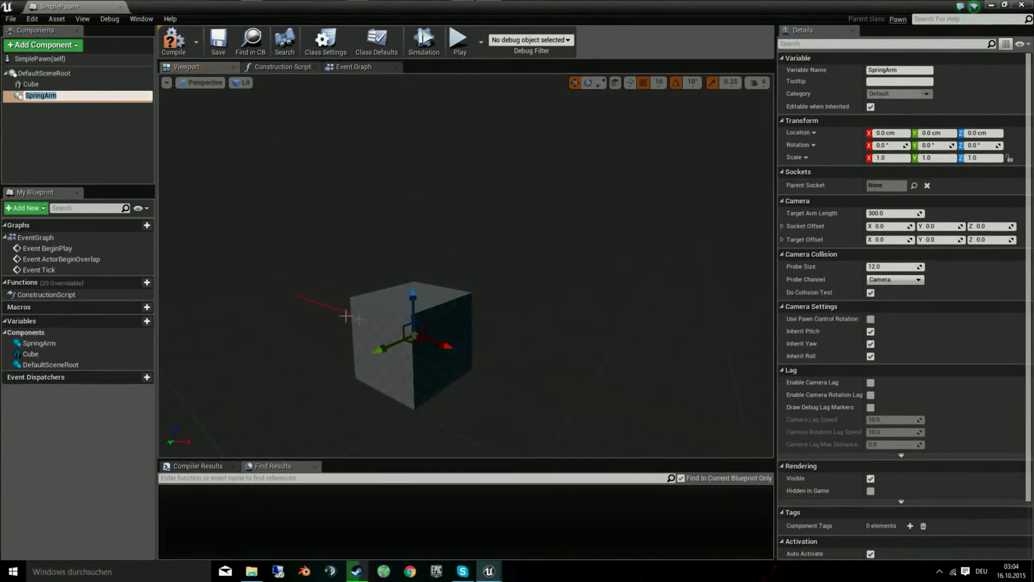
key("Return")
left_click(43, 44)
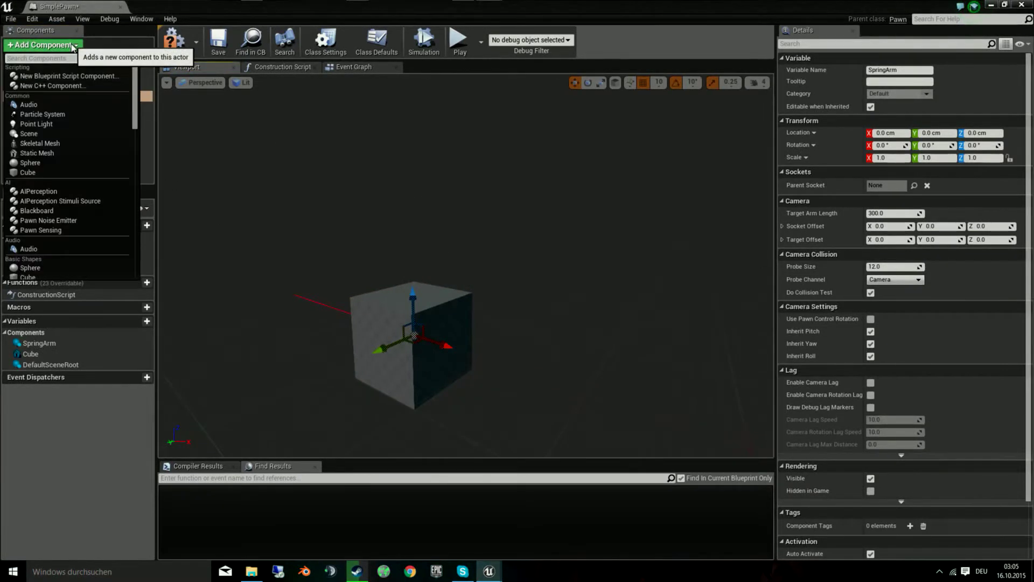
type("camera")
key("Return")
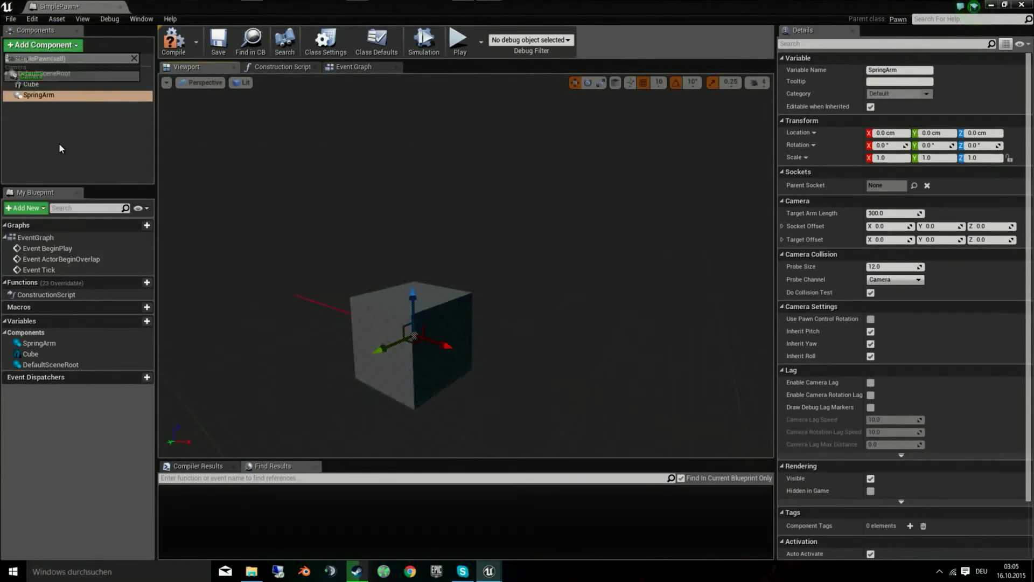
left_click_drag(30, 106, 46, 99)
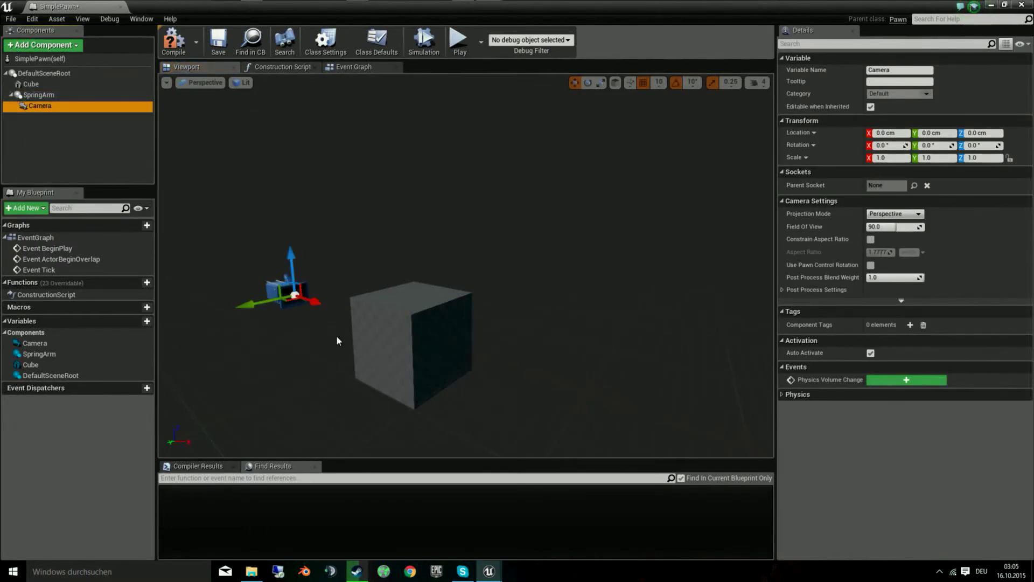
Set the SpringArm's Target Arm Length to about 465.
left_click(31, 84)
left_click(39, 95)
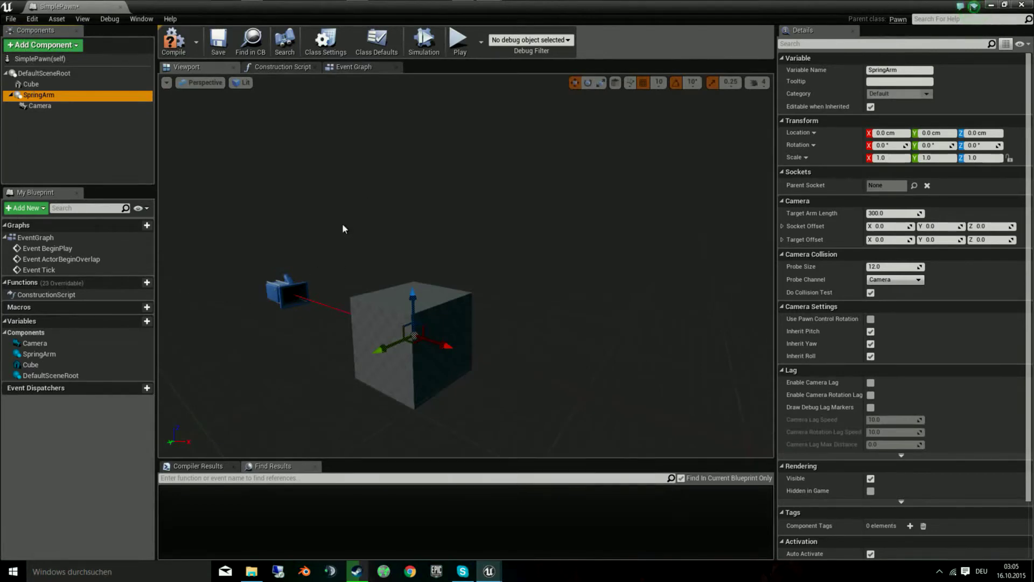
mouse_move(472, 257)
left_mouse_down()
mouse_move(539, 259)
mouse_move(469, 252)
left_mouse_up()
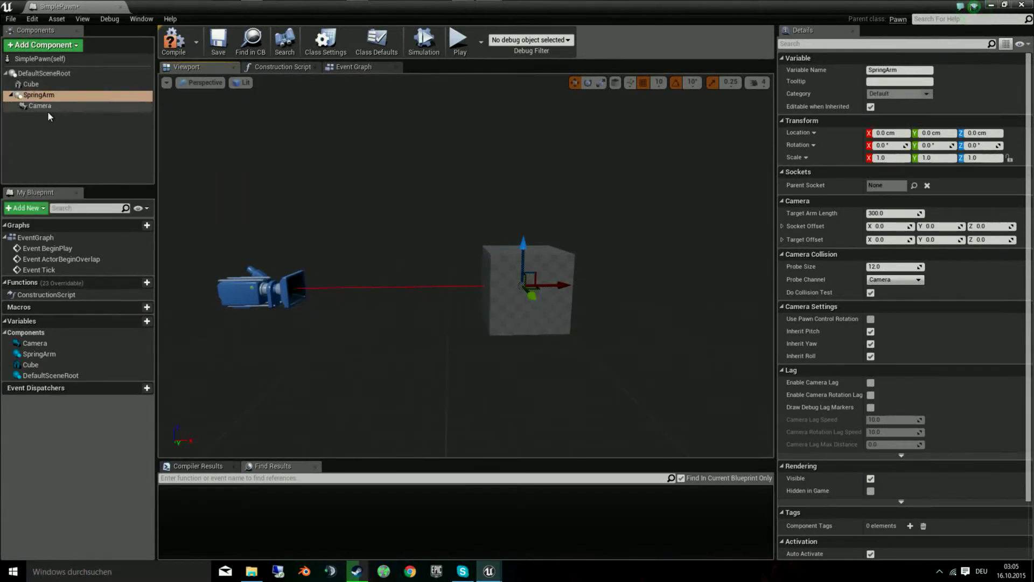
left_click(39, 95)
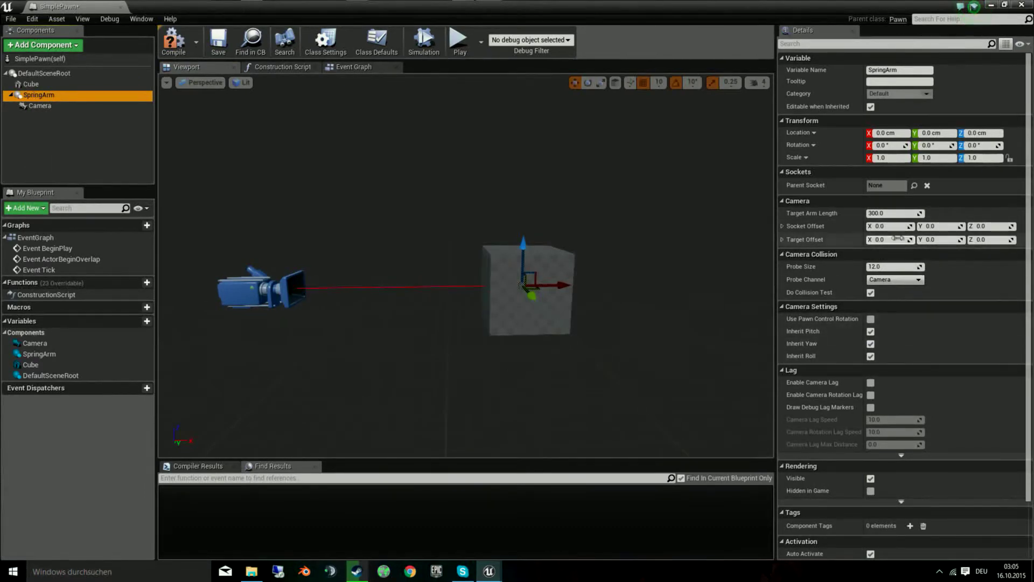
mouse_move(893, 213)
left_mouse_down()
mouse_move(883, 213)
mouse_move(916, 214)
left_mouse_up()
scroll(601, 280, "up", 2)
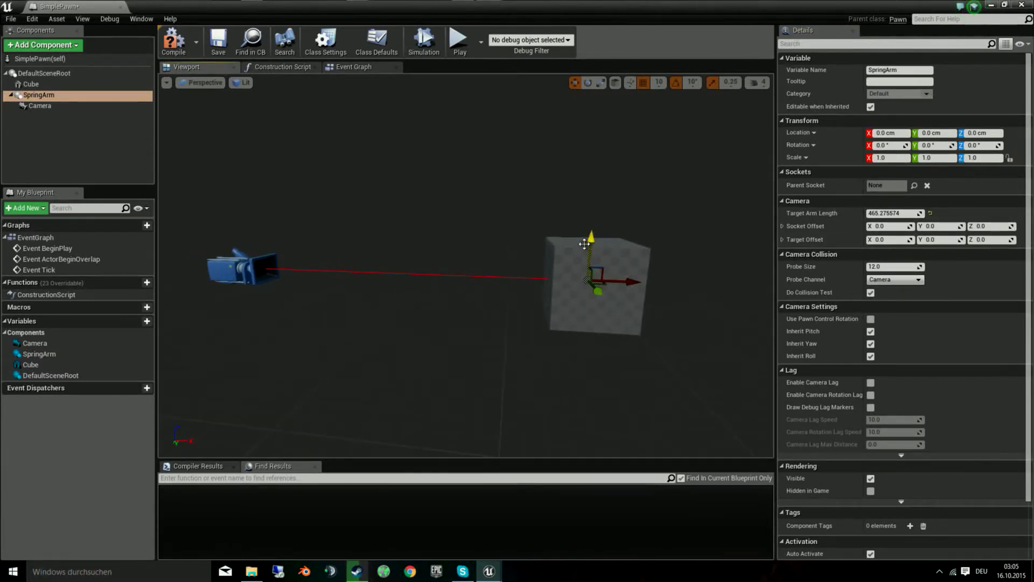
Rotate the spring arm to -10 pitch, then save and close SimplePawn.
key("e")
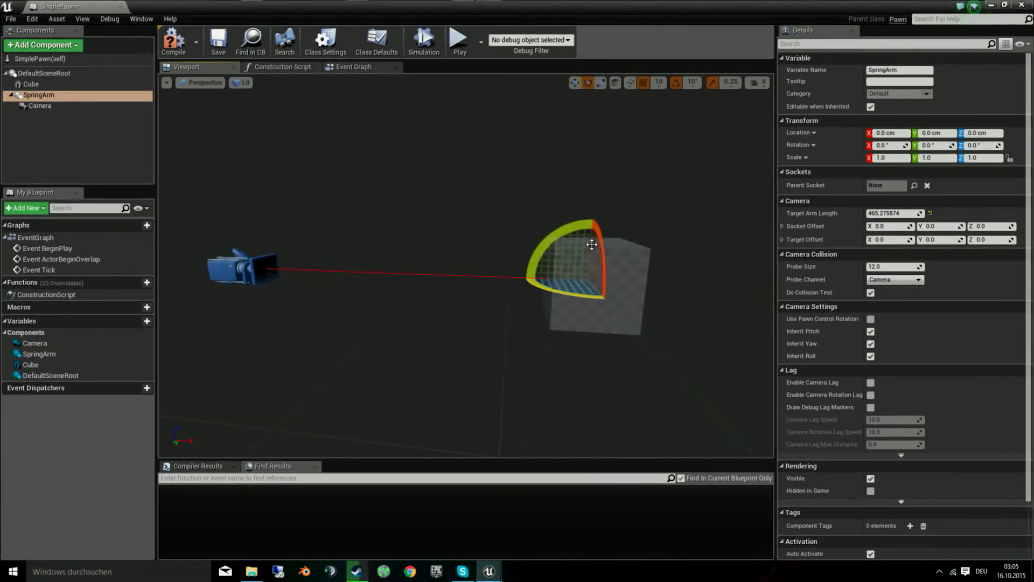
key("r")
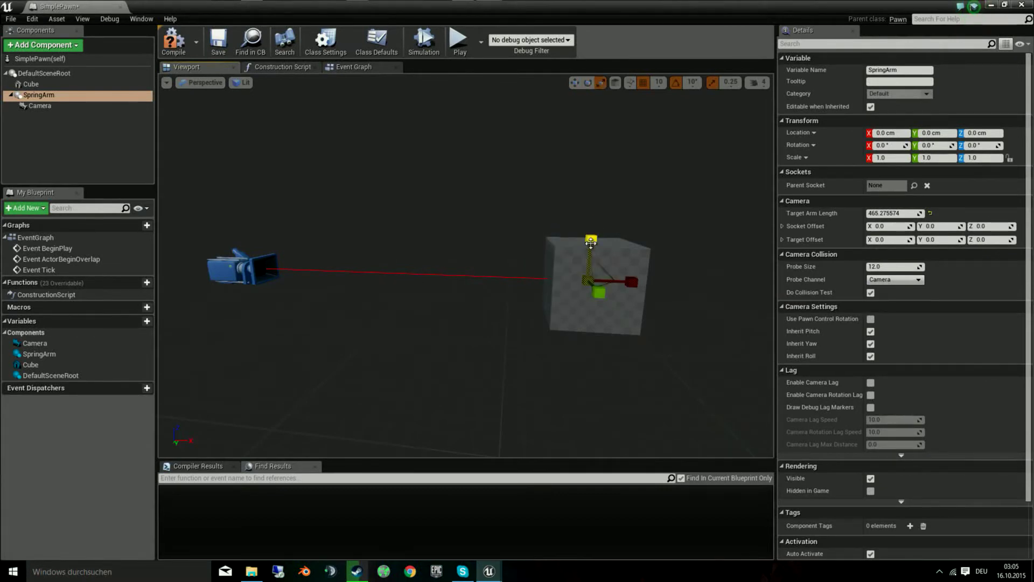
key("e")
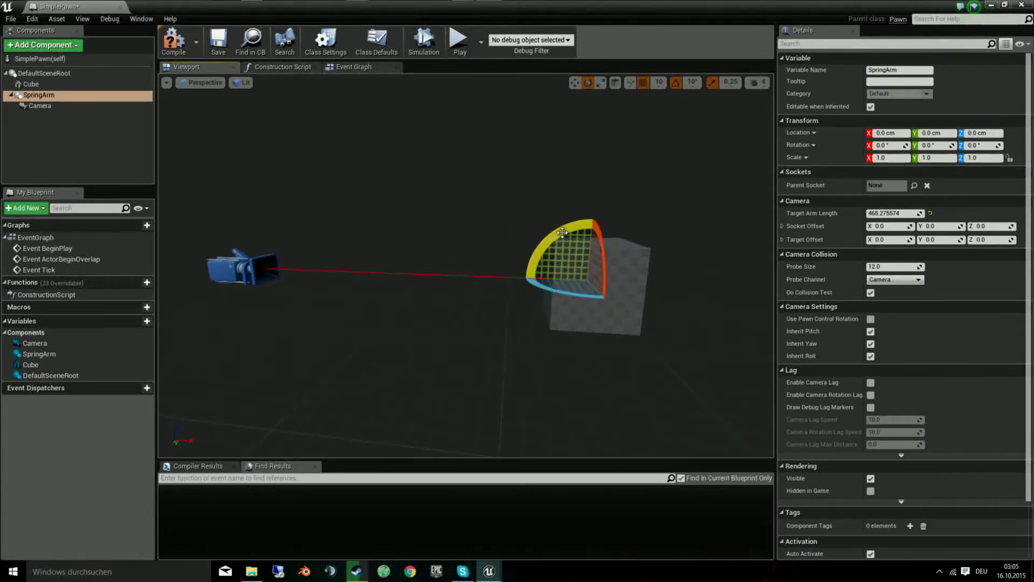
left_click_drag(562, 232, 654, 284)
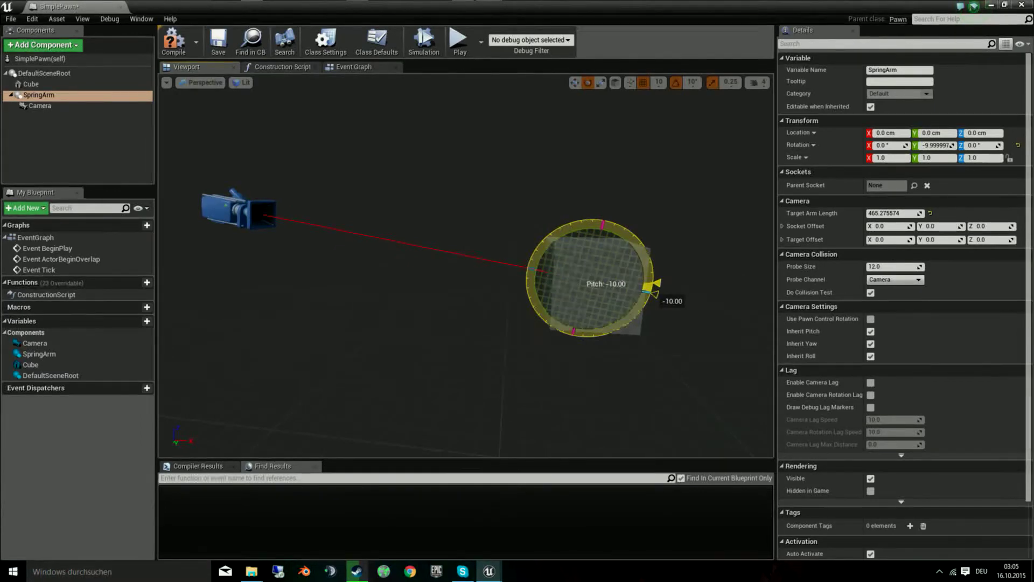
left_click_drag(654, 284, 654, 284)
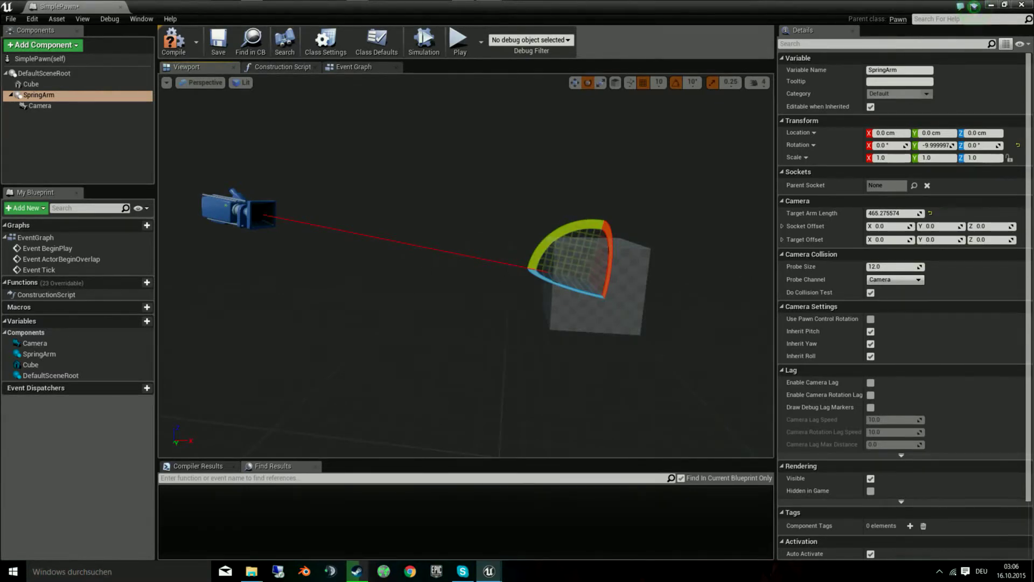
mouse_move(415, 305)
right_mouse_down()
mouse_move(463, 323)
mouse_move(409, 323)
right_mouse_up()
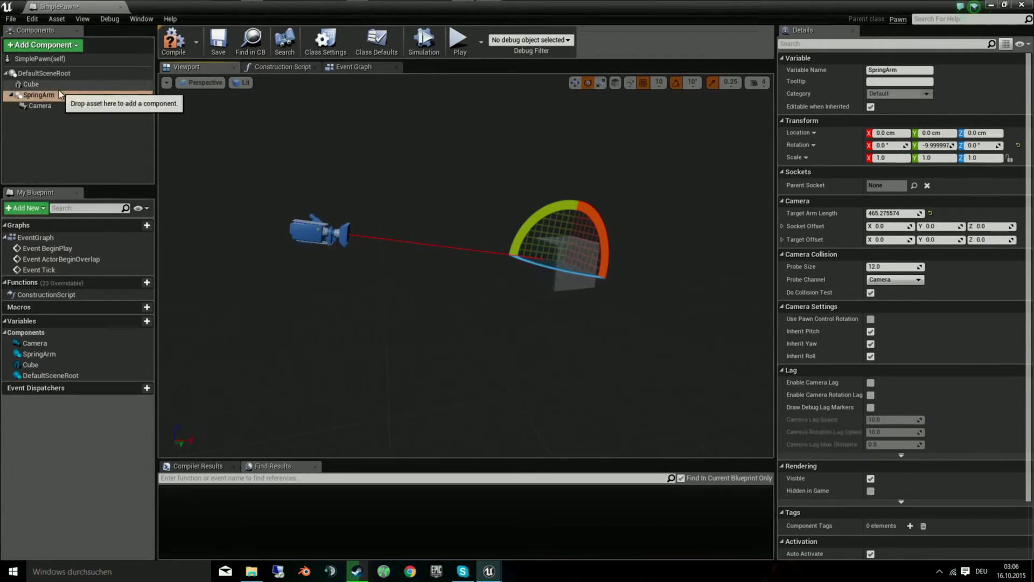
left_click(225, 43)
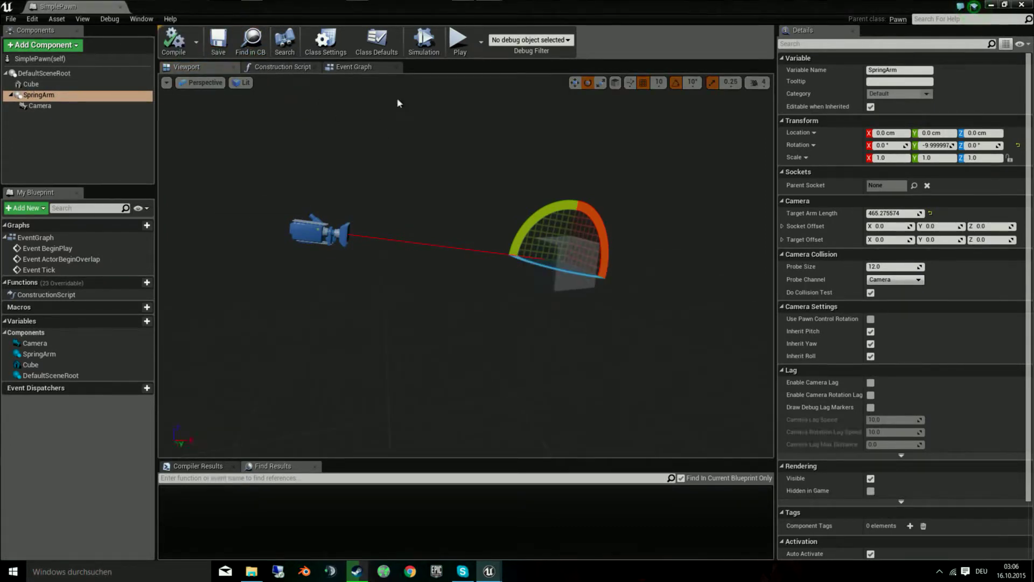
left_click(1023, 5)
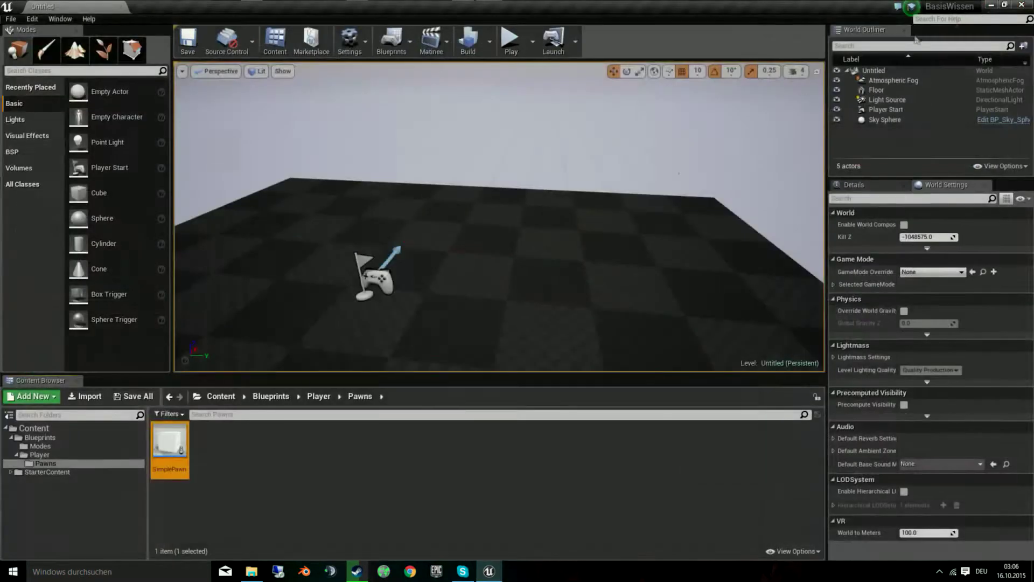
In Modes, set Base_GameMode's Default Pawn Class to SimplePawn, compile, and close its editor.
left_click(48, 445)
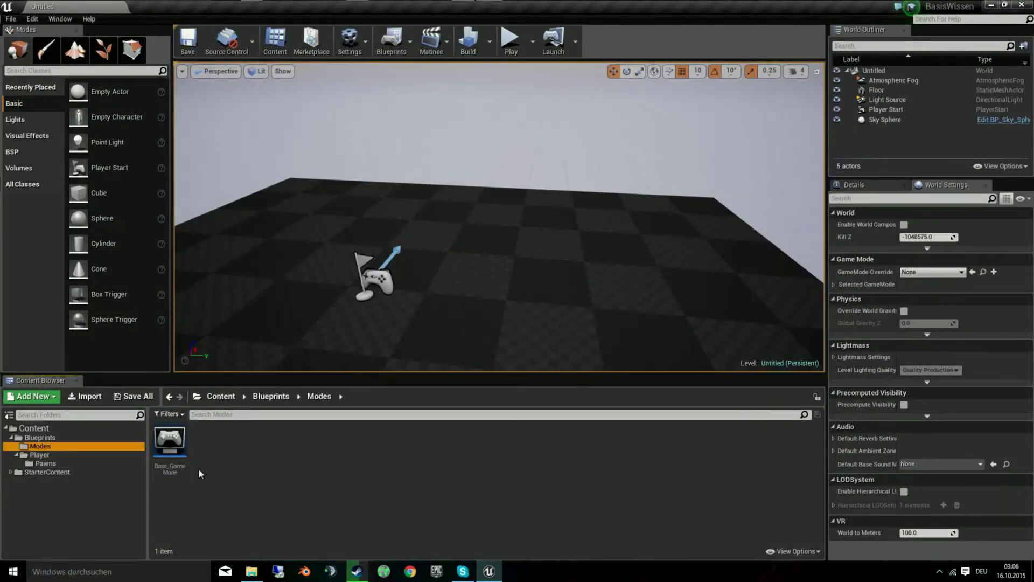
double_click(169, 444)
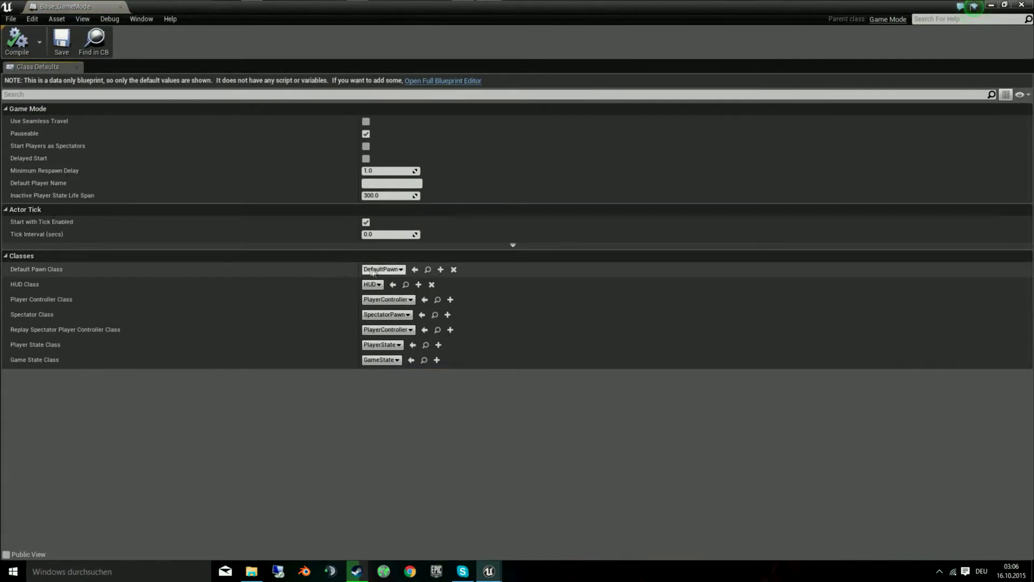
left_click(385, 270)
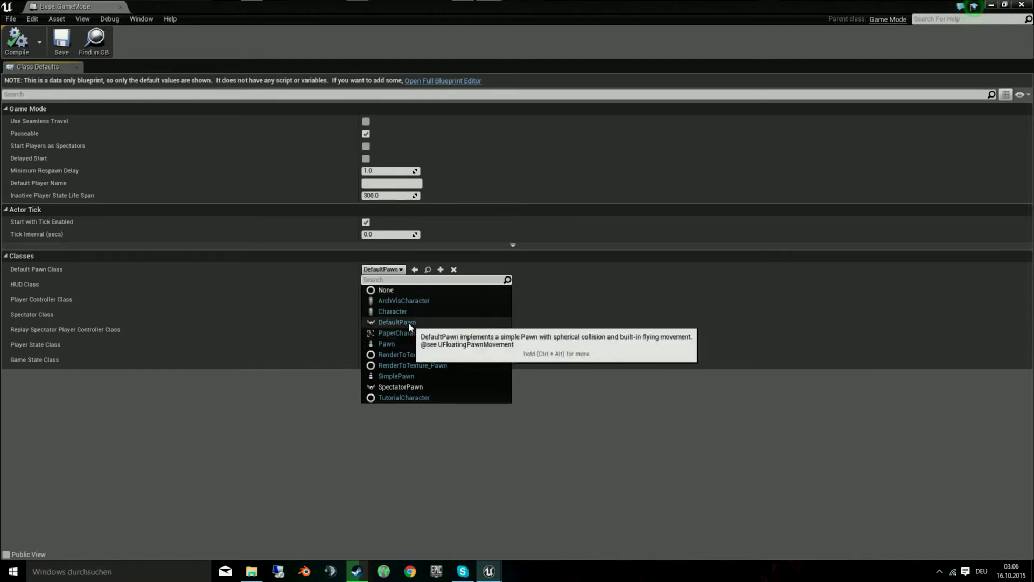
left_click(411, 375)
left_click(16, 42)
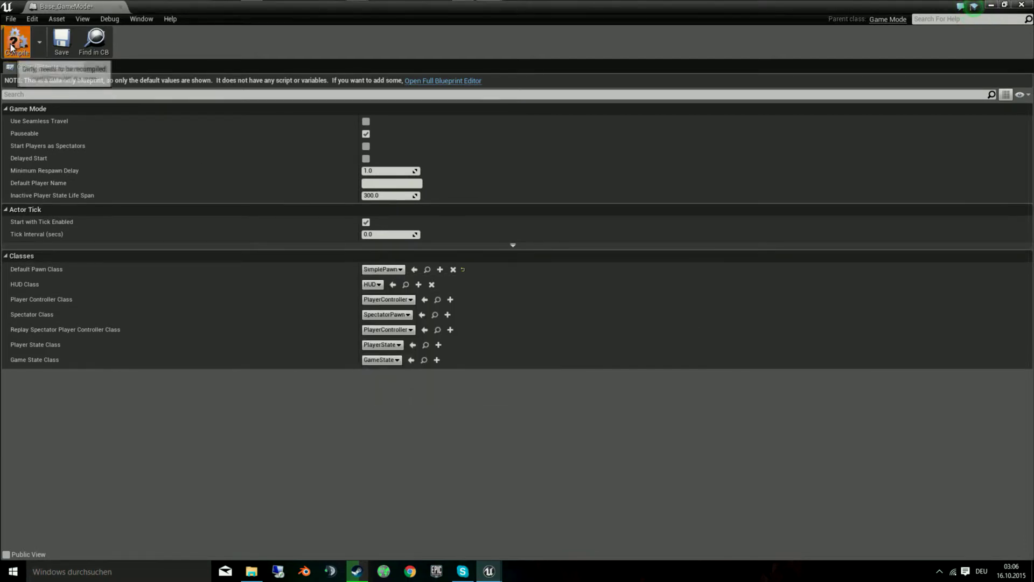
left_click(1021, 4)
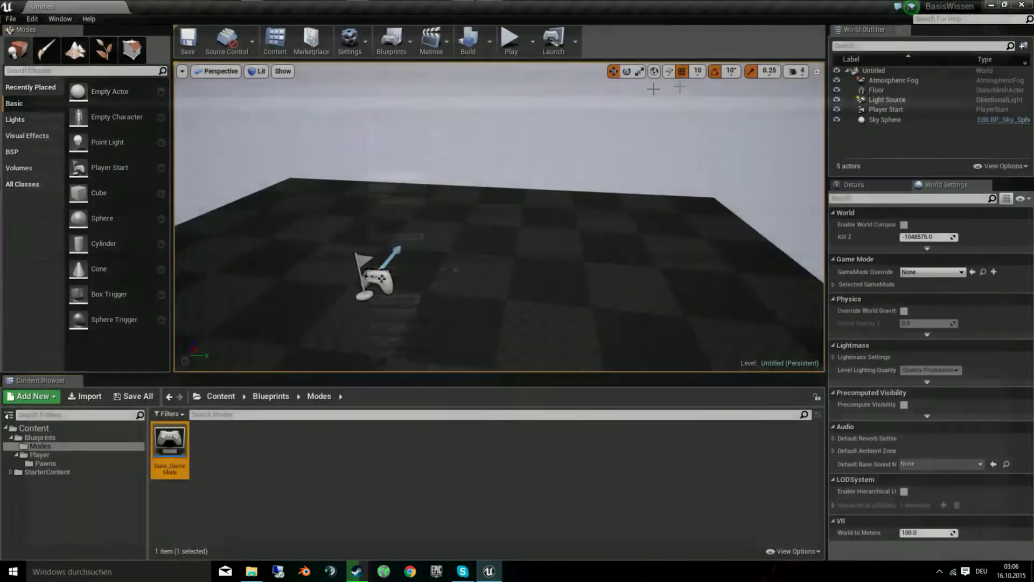
Test-play the level briefly and stop the session.
left_click(511, 38)
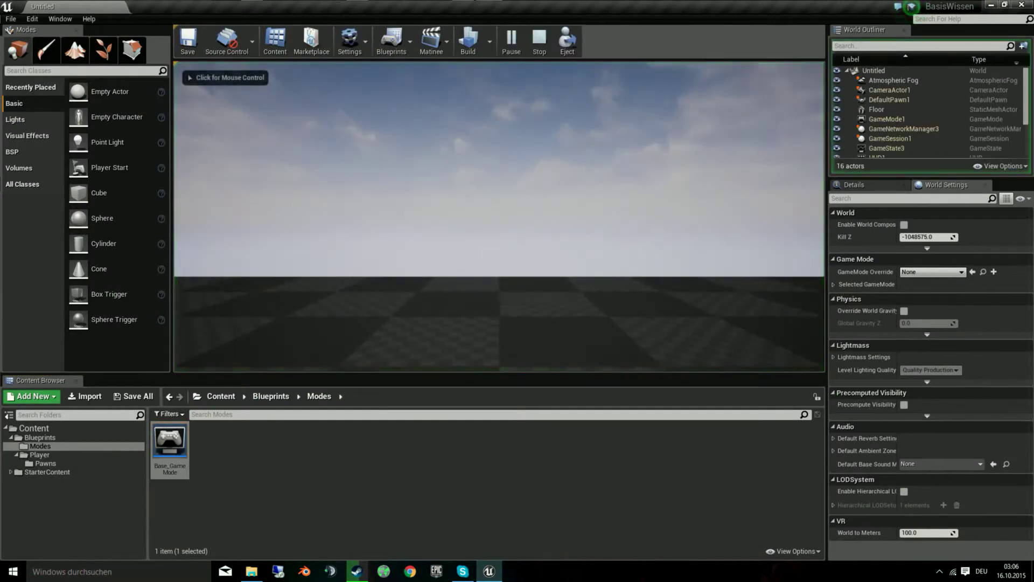
left_click(499, 216)
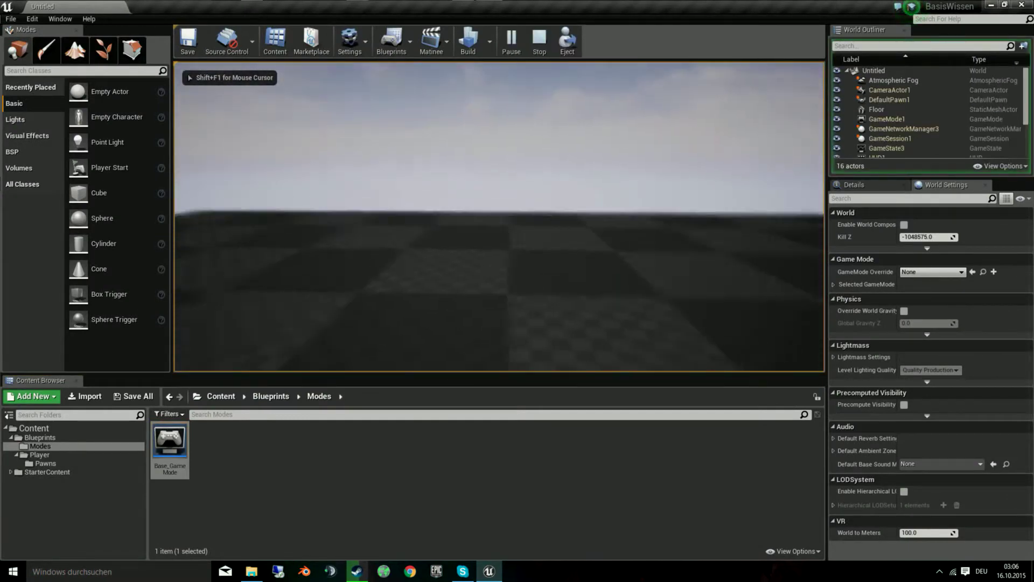
key("Escape")
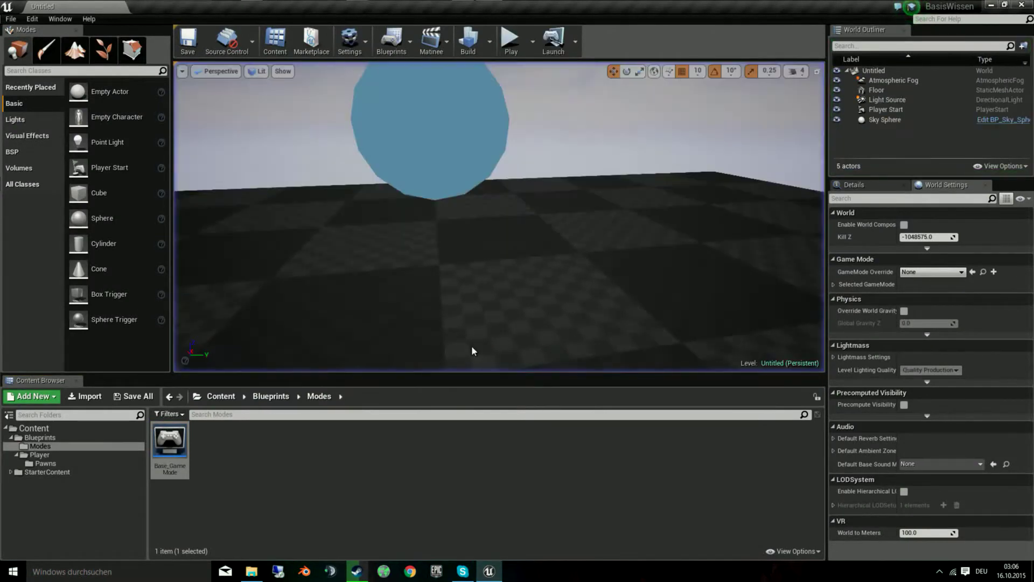
Set the level's World Settings GameMode Override to Base_GameMode.
left_click(32, 19)
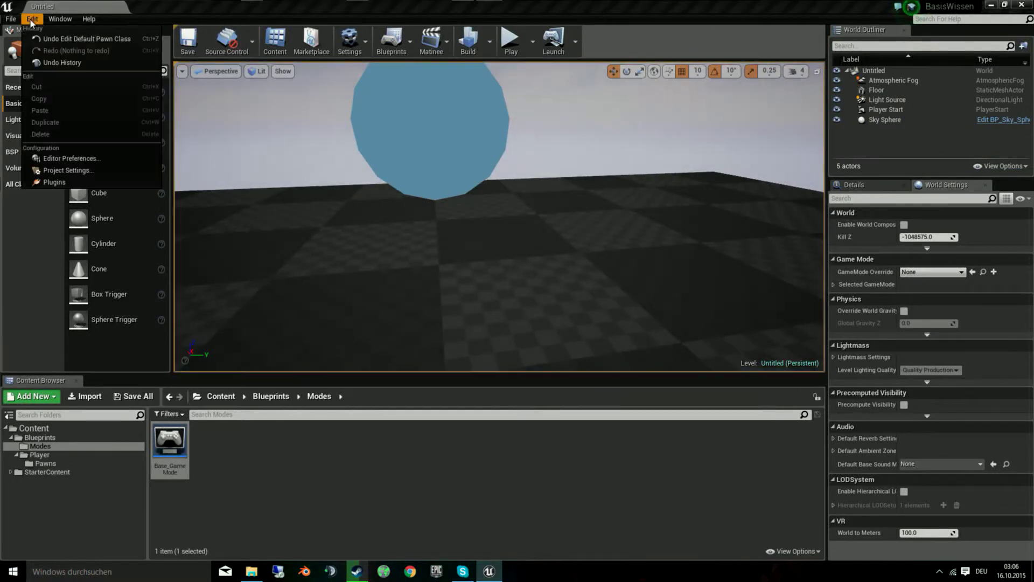
left_click(68, 171)
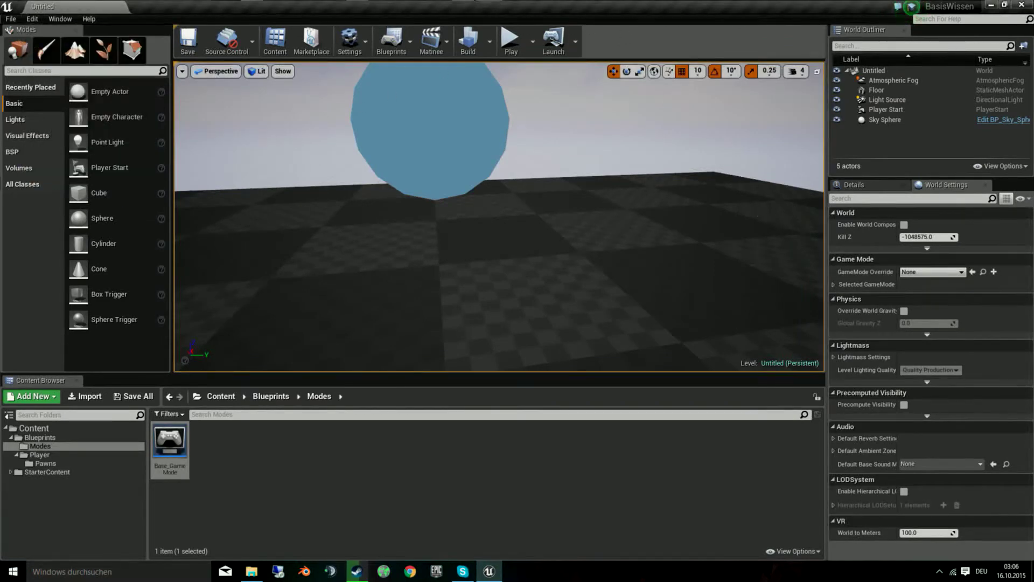
left_click_drag(798, 270, 774, 261)
left_click(940, 274)
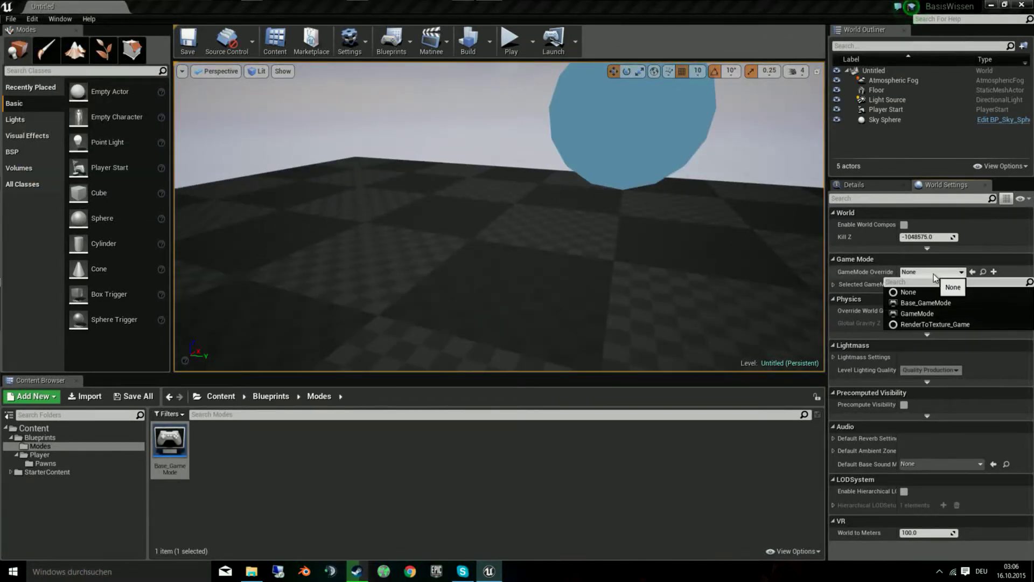
left_click(933, 304)
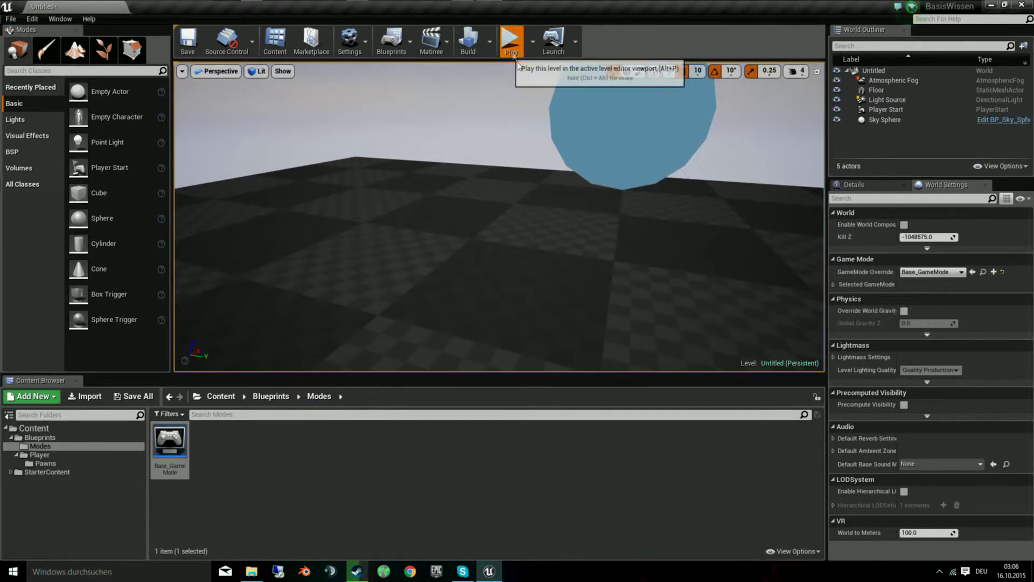
Test-play with Base_GameMode, reset the GameMode Override to None, and open Project Settings.
left_click(509, 41)
key("Escape")
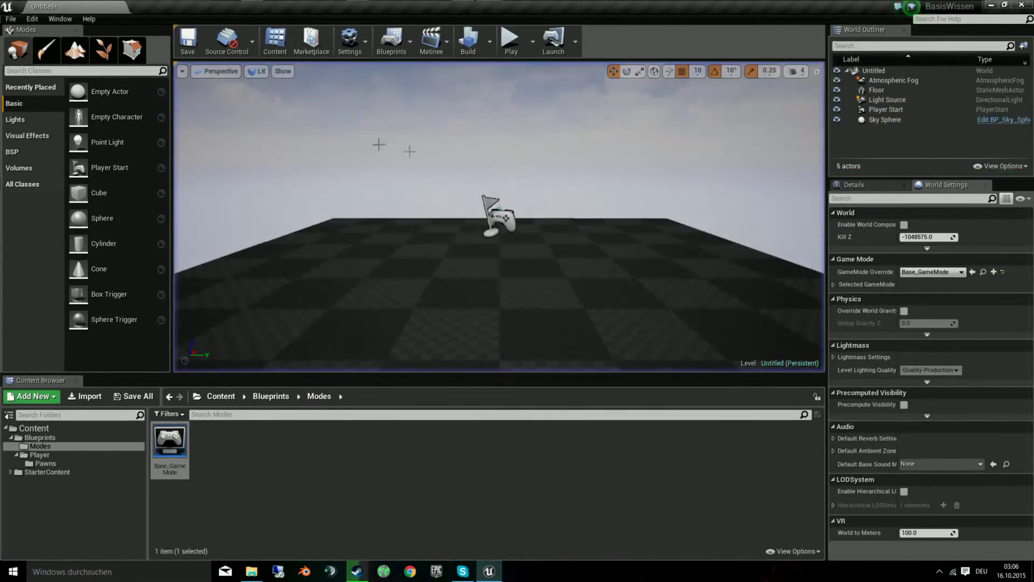
left_click(918, 272)
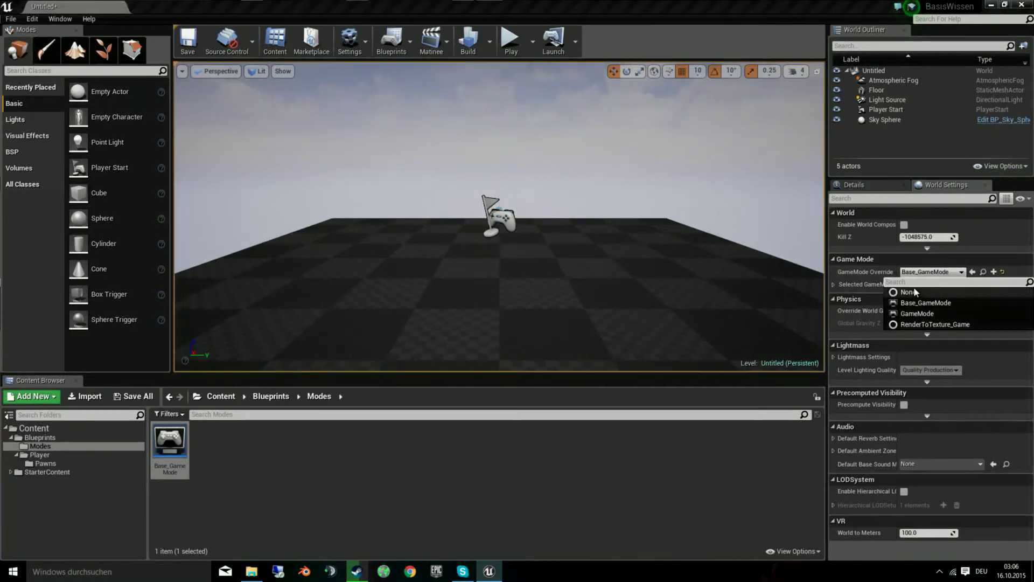
left_click(910, 292)
left_click(33, 20)
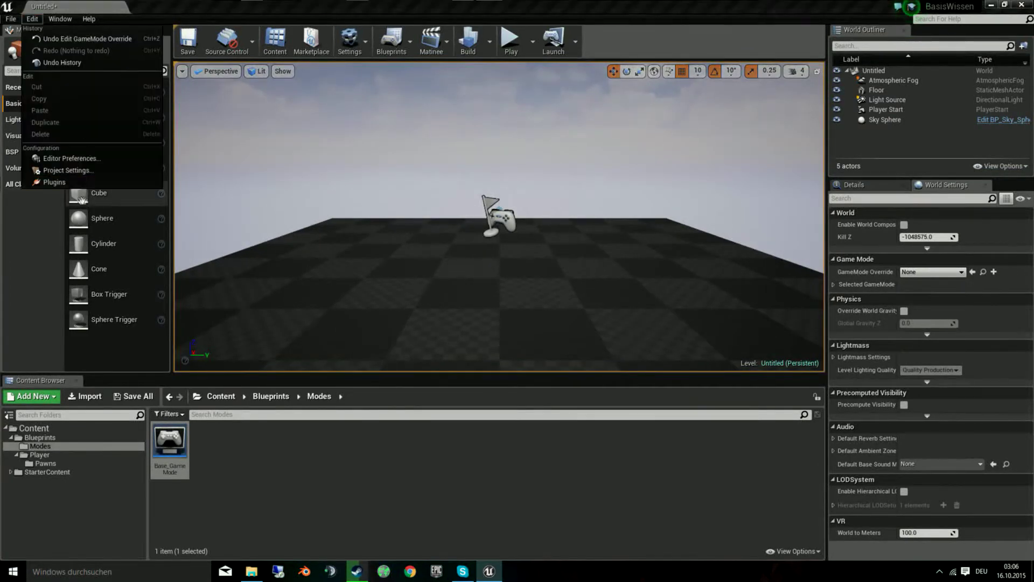
left_click(52, 169)
In Maps & Modes, set the project's Default GameMode to Base_GameMode.
scroll(173, 254, "up", 2)
scroll(171, 242, "down", 4)
scroll(168, 227, "up", 5)
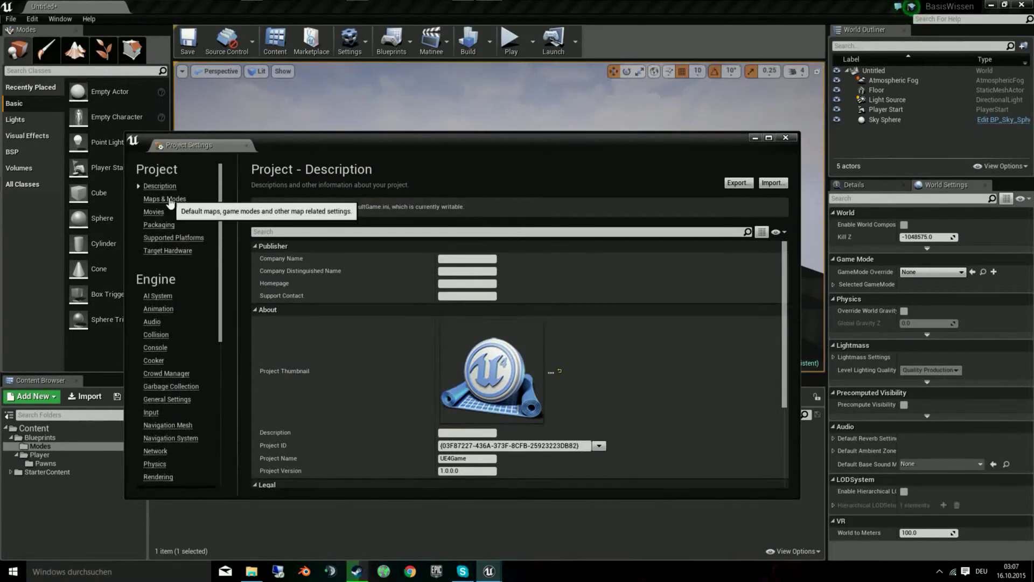
left_click(162, 199)
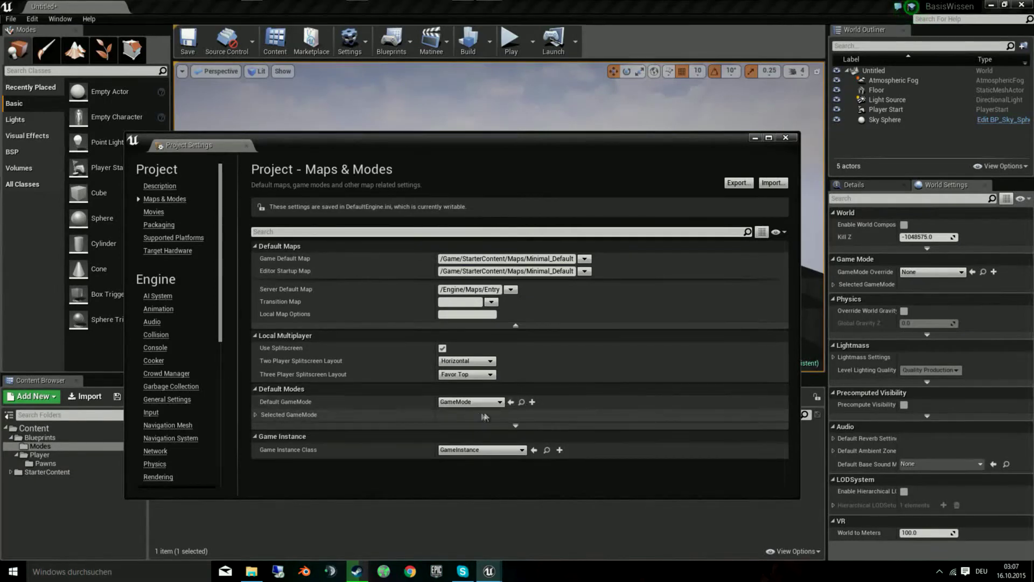
left_click(470, 401)
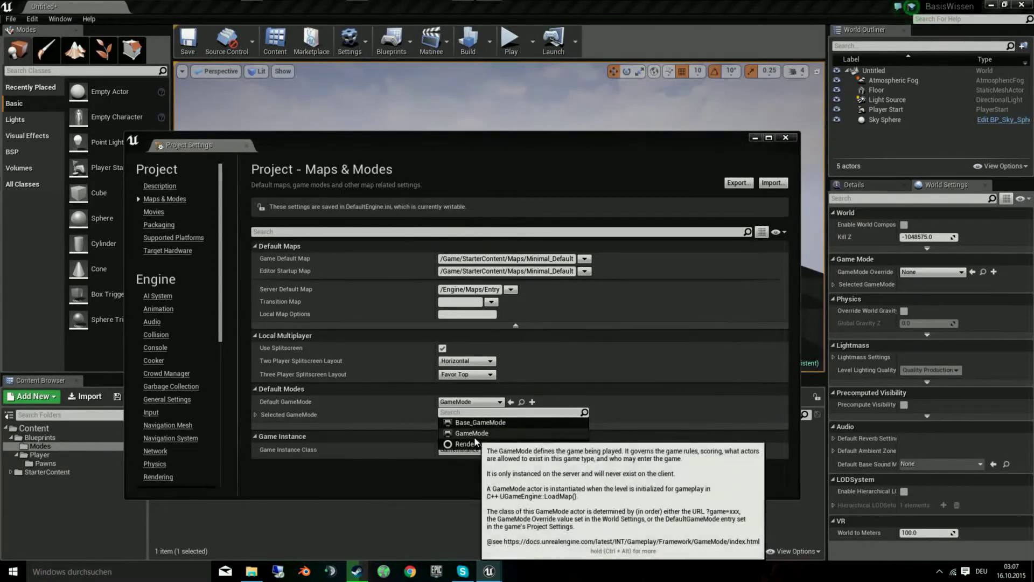
left_click(485, 422)
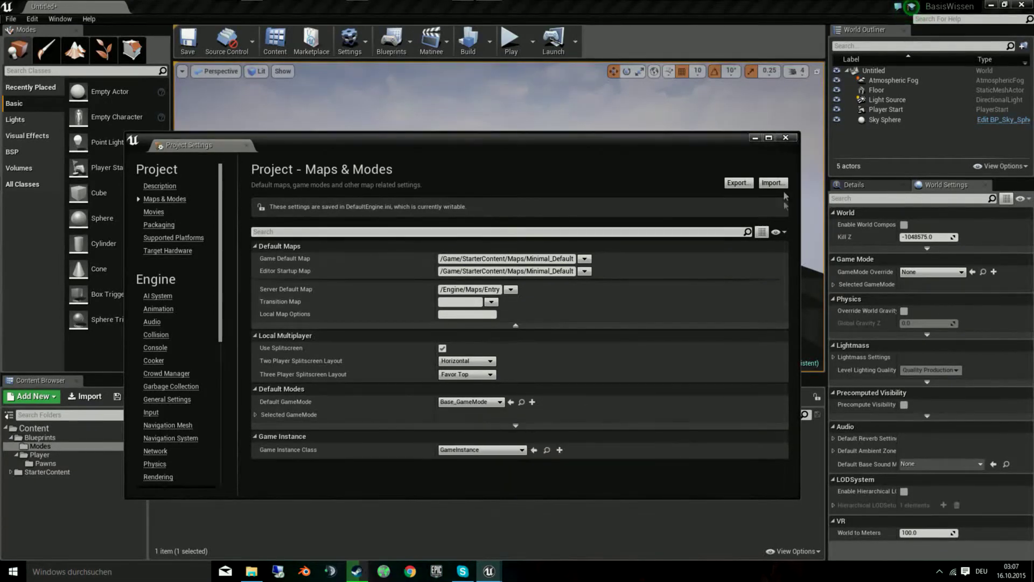
Close Project Settings and test-play the level with the new default game mode.
left_click(785, 138)
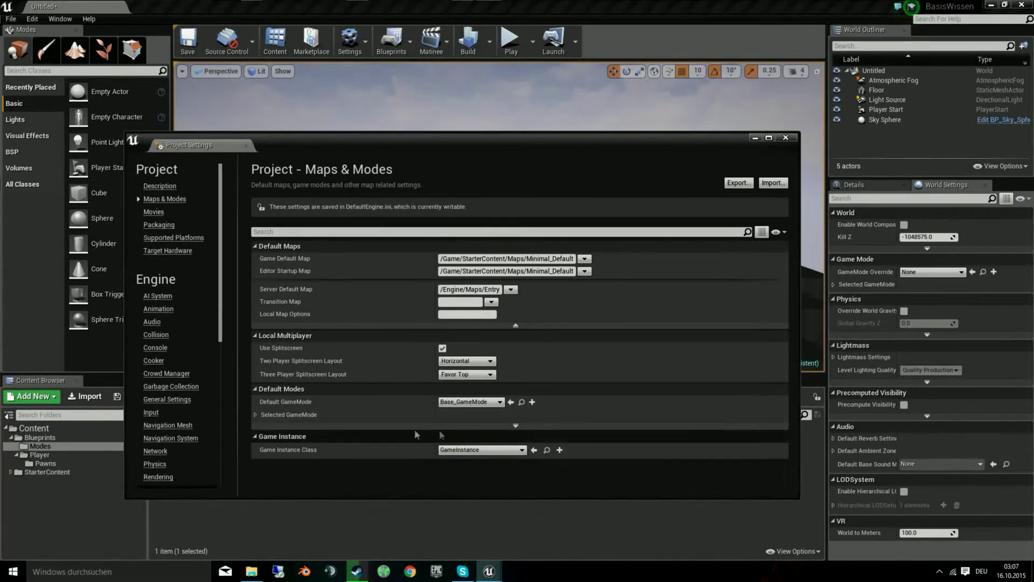
left_click(256, 415)
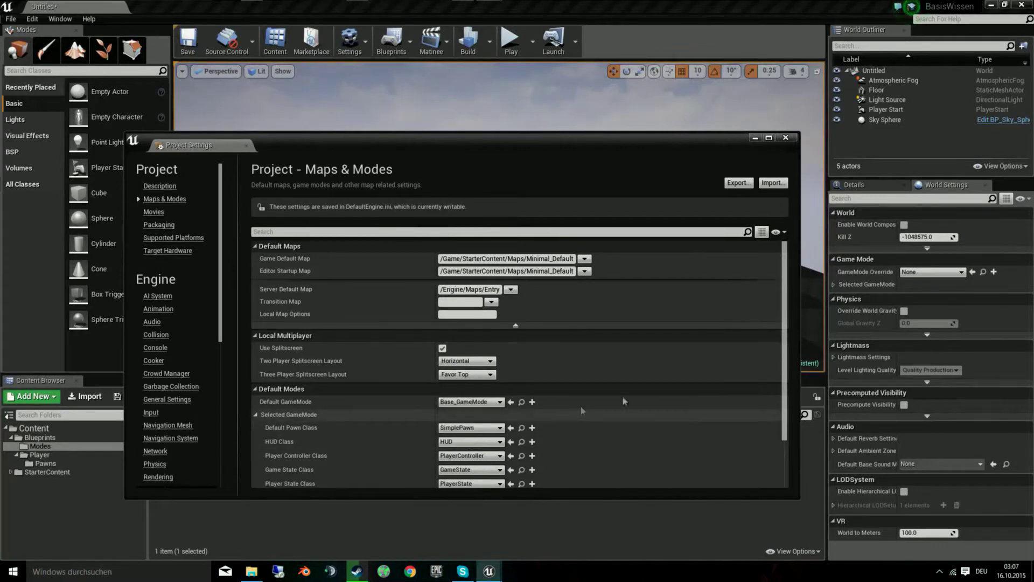
left_click(785, 137)
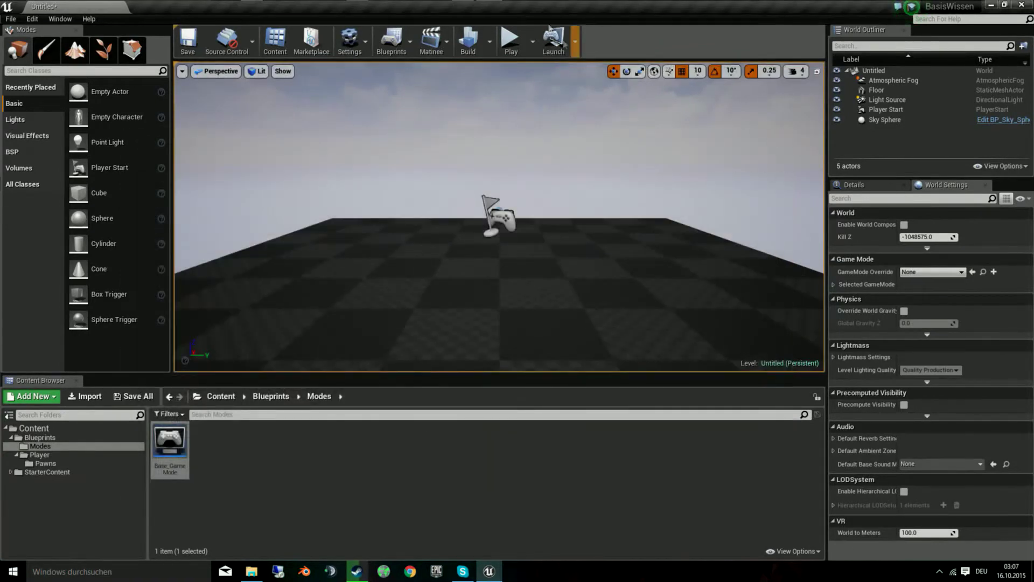
left_click(509, 39)
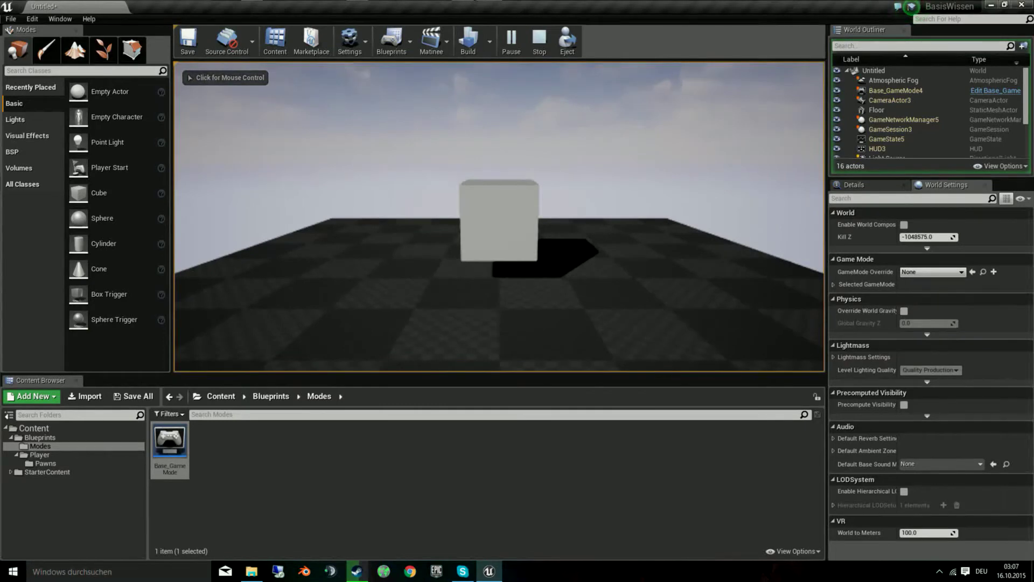
key("Escape")
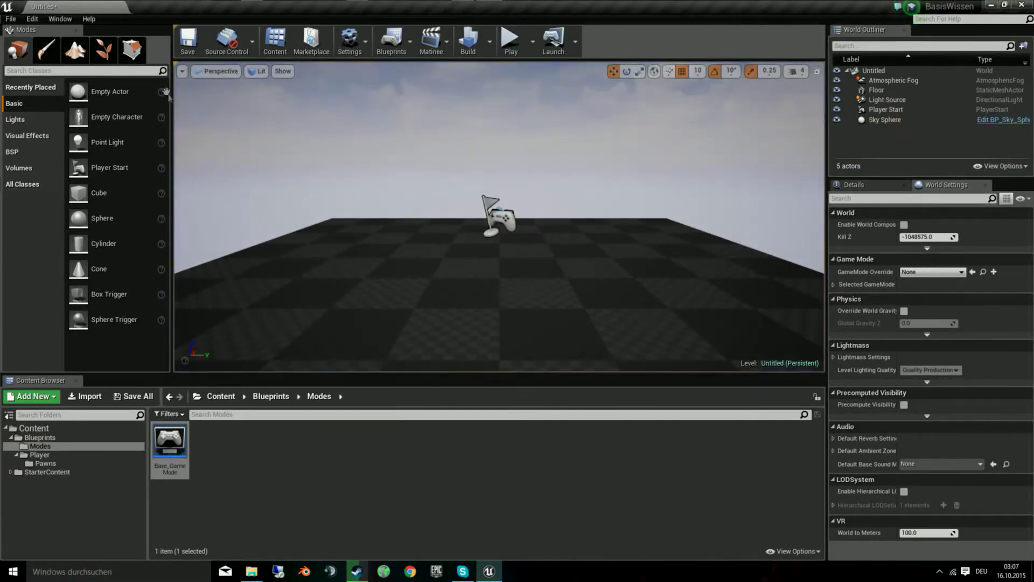
left_click(32, 18)
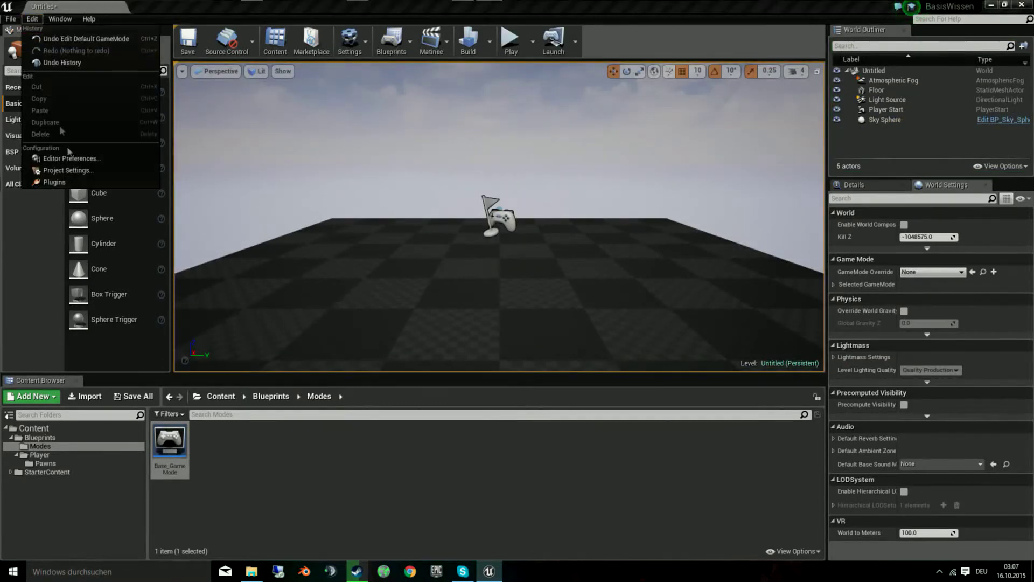
In Project Settings > Input, create two axis mappings named Forward and Right.
left_click(66, 170)
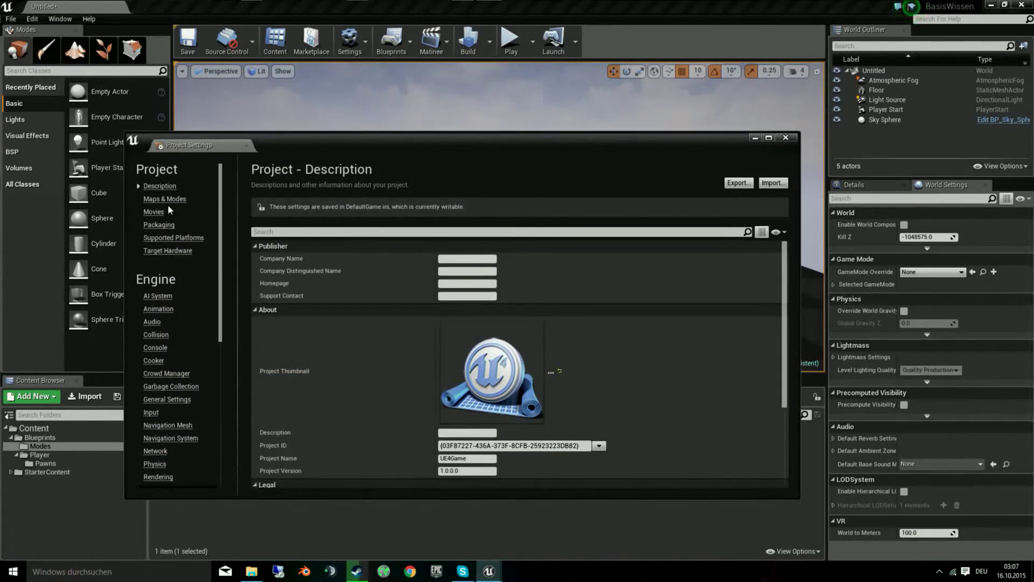
left_click(150, 412)
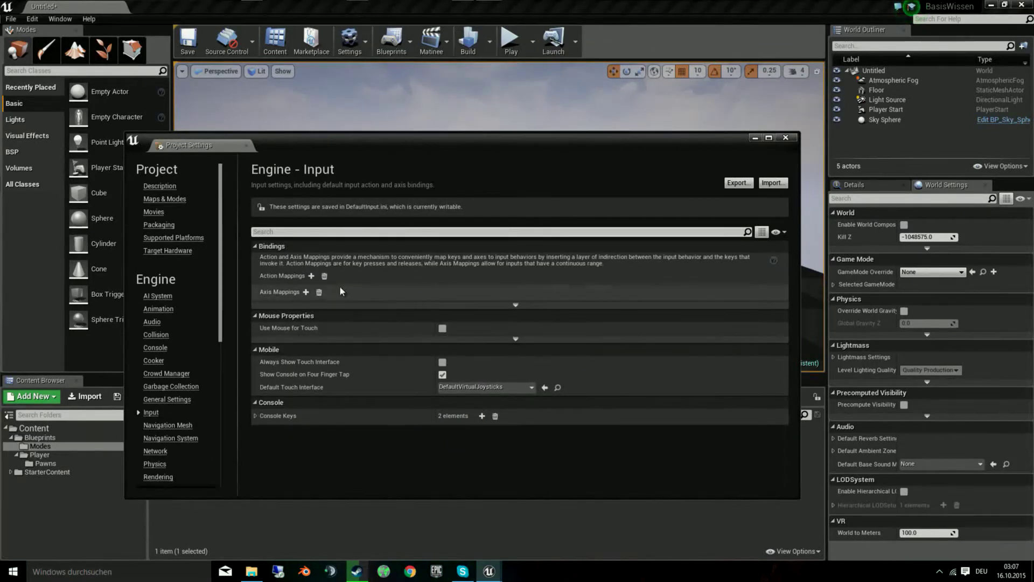
left_click(305, 292)
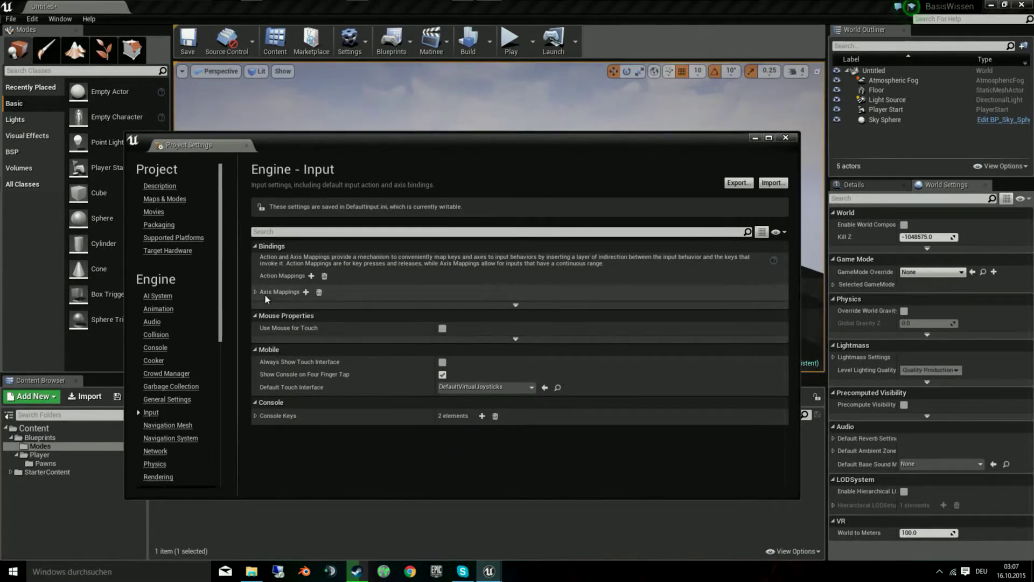
left_click(256, 291)
left_click(324, 307)
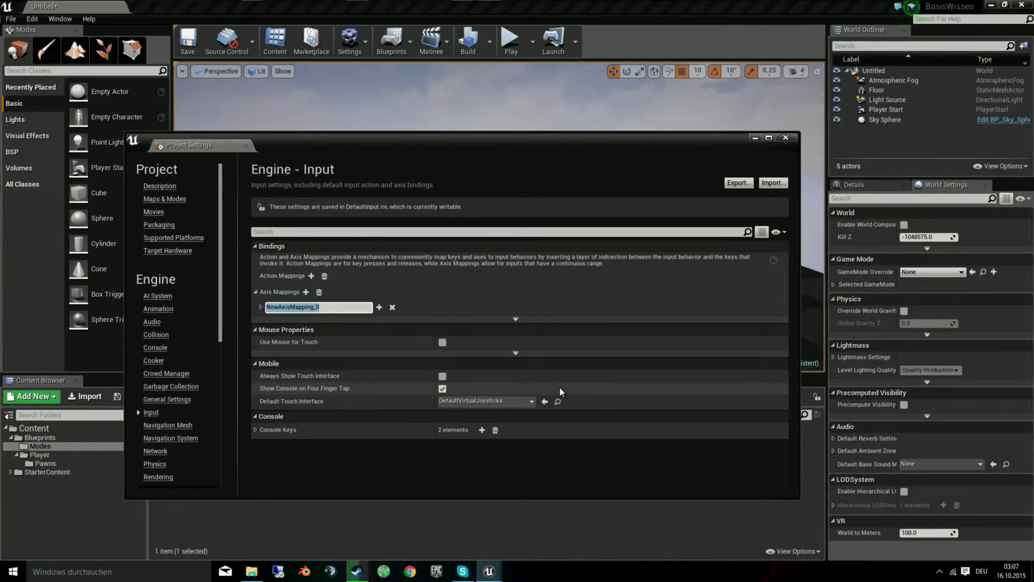
type("Forward")
key("Return")
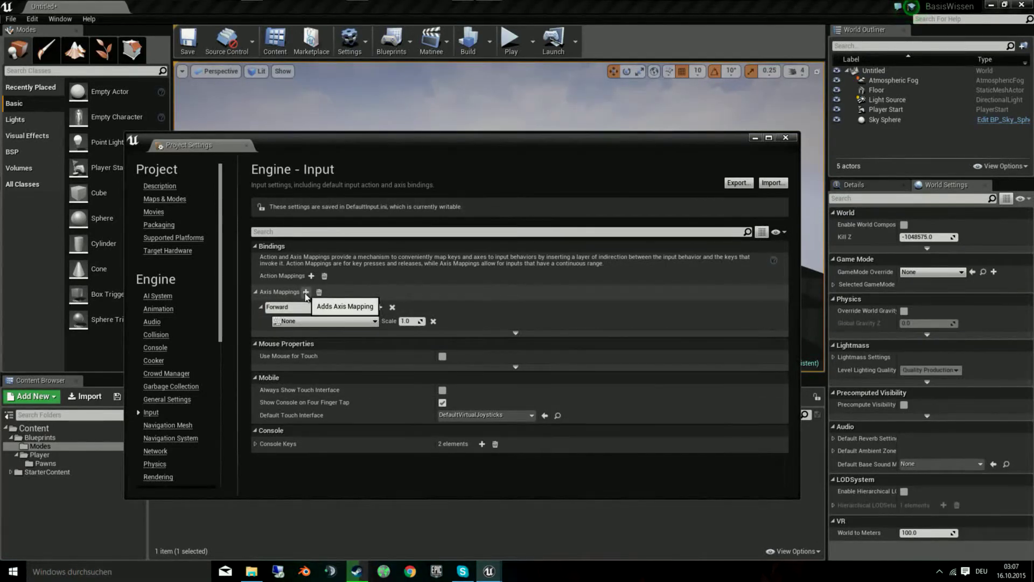
left_click(306, 292)
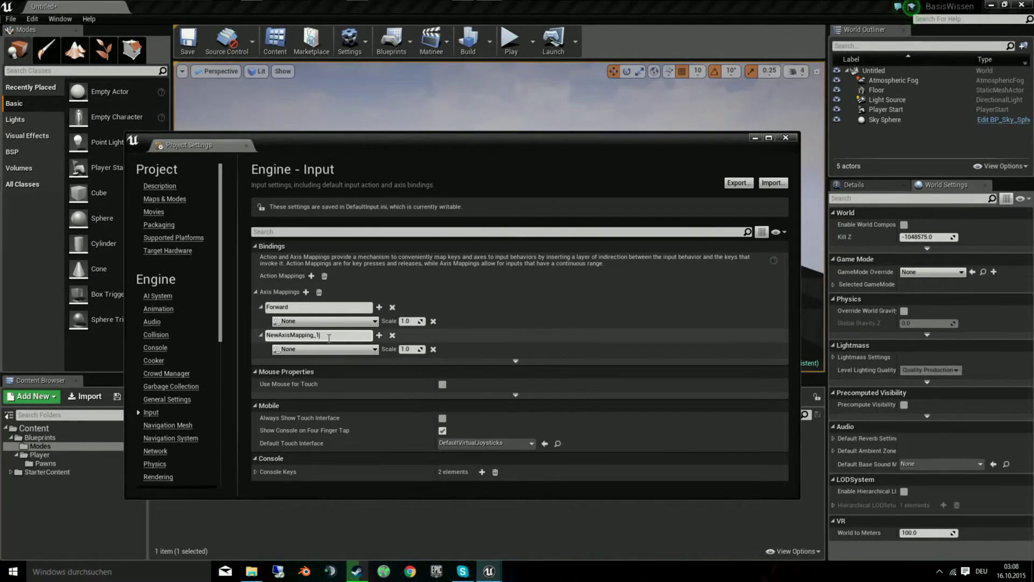
key("ctrl+a")
type("Right")
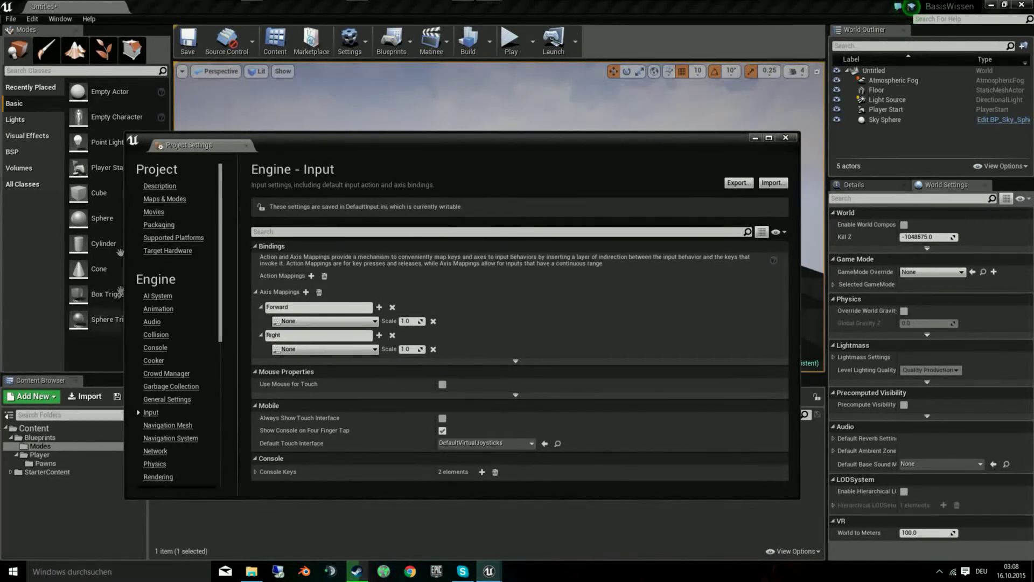
Assign Forward the keys W (scale 1.0) and S (scale -1.0).
left_click(379, 307)
left_click(360, 323)
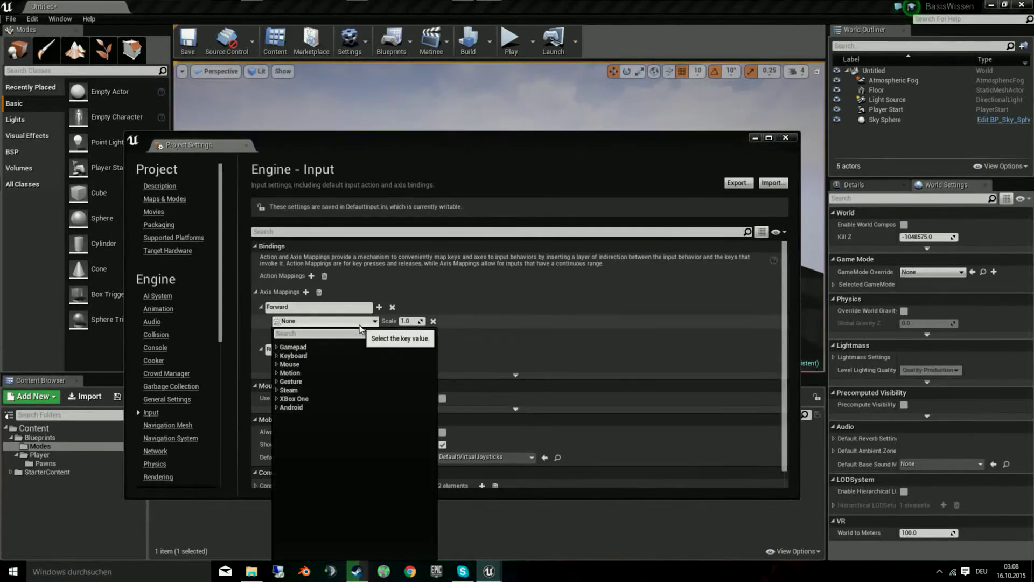
type("w")
left_click(303, 430)
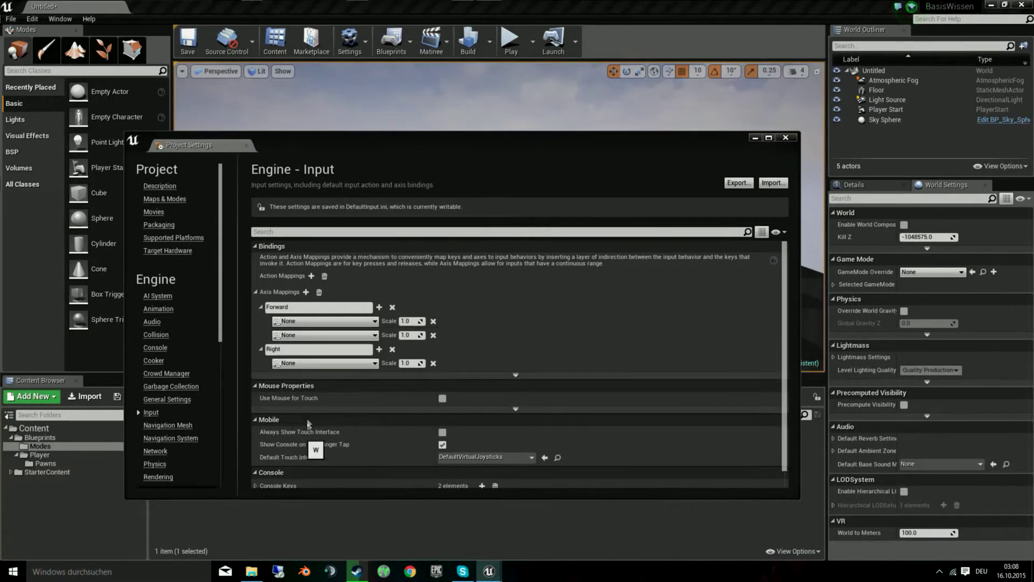
left_click(323, 335)
type("s")
scroll(314, 245, "down", 5)
scroll(313, 245, "down", 5)
left_click(313, 255)
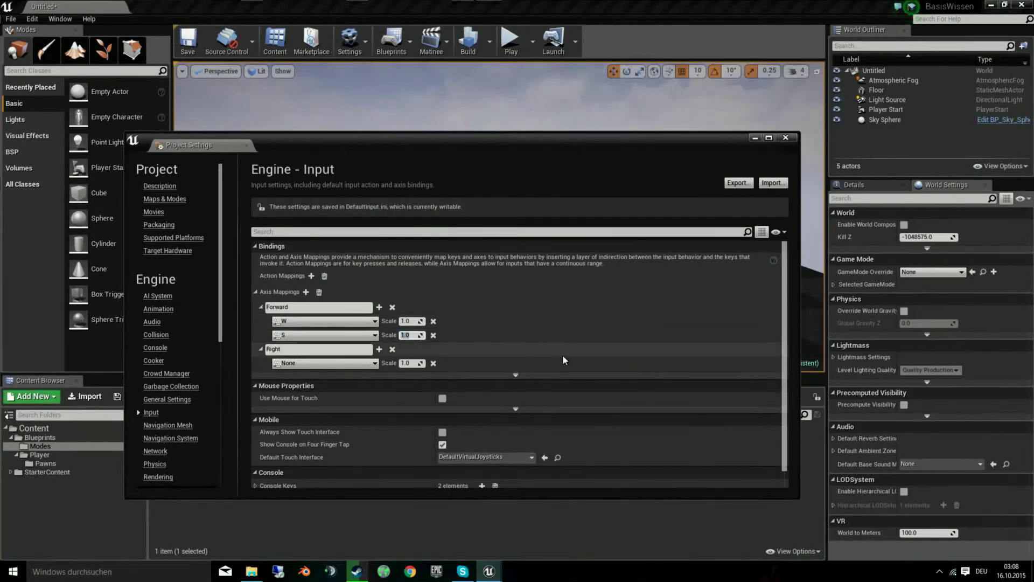
type("-")
key("Return")
Assign Right the keys D (1.0) and A (-1.0), then close Project Settings.
left_click(379, 348)
left_click(339, 368)
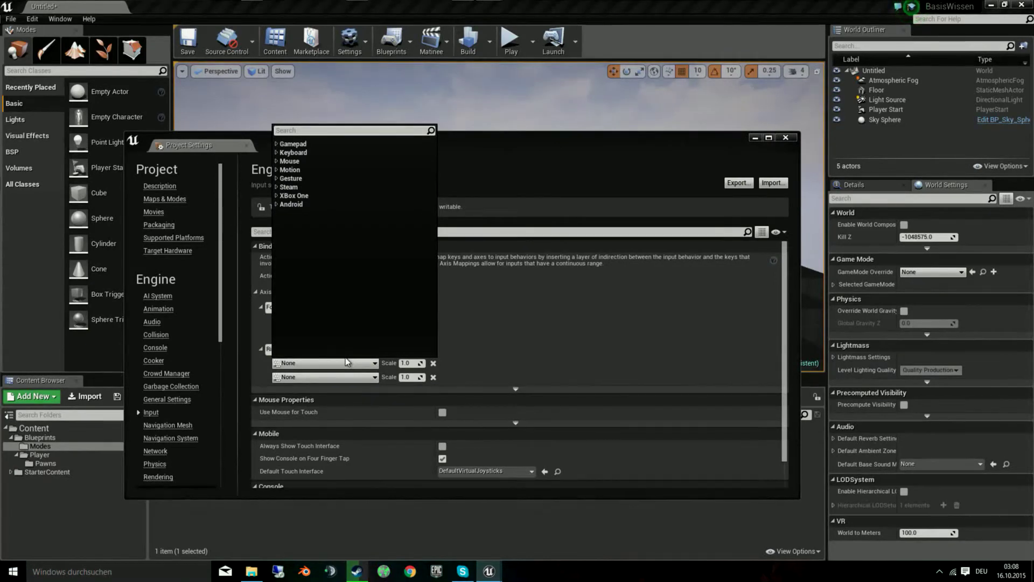
type("D")
scroll(363, 256, "down", 3)
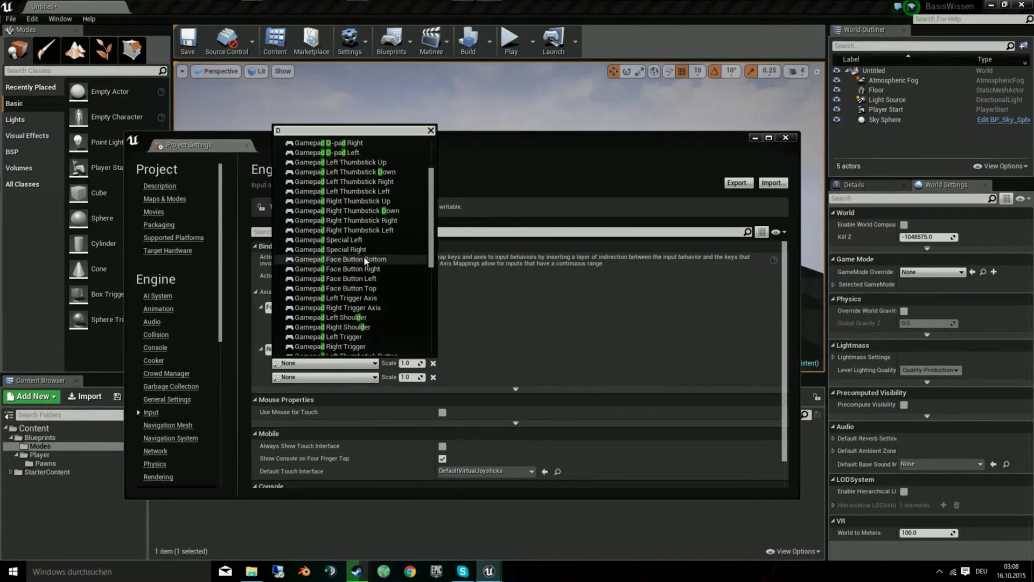
scroll(361, 273, "down", 2)
scroll(361, 273, "down", 2)
left_click(360, 280)
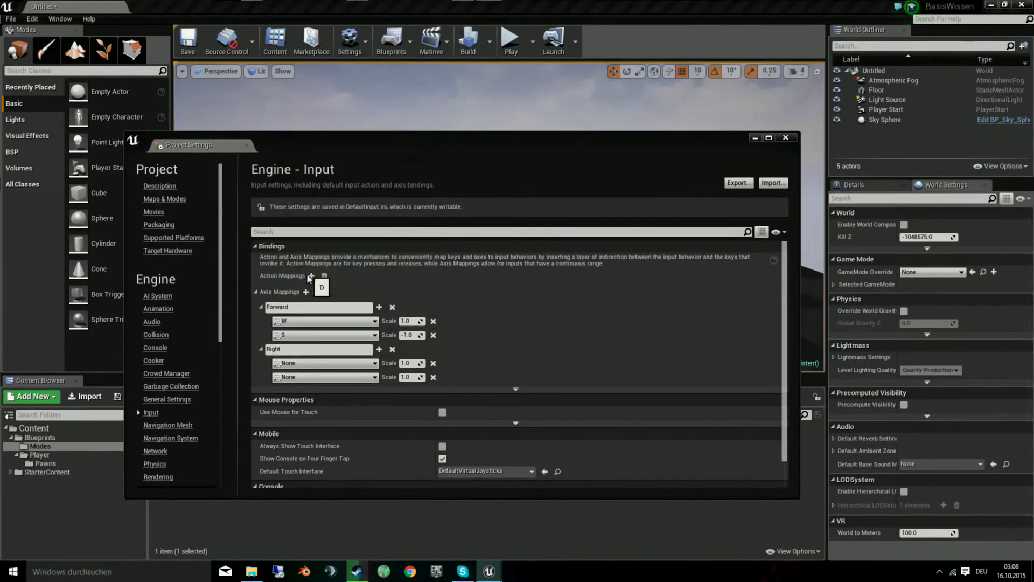
left_click(323, 376)
type("A")
scroll(342, 299, "down", 5)
scroll(341, 308, "down", 5)
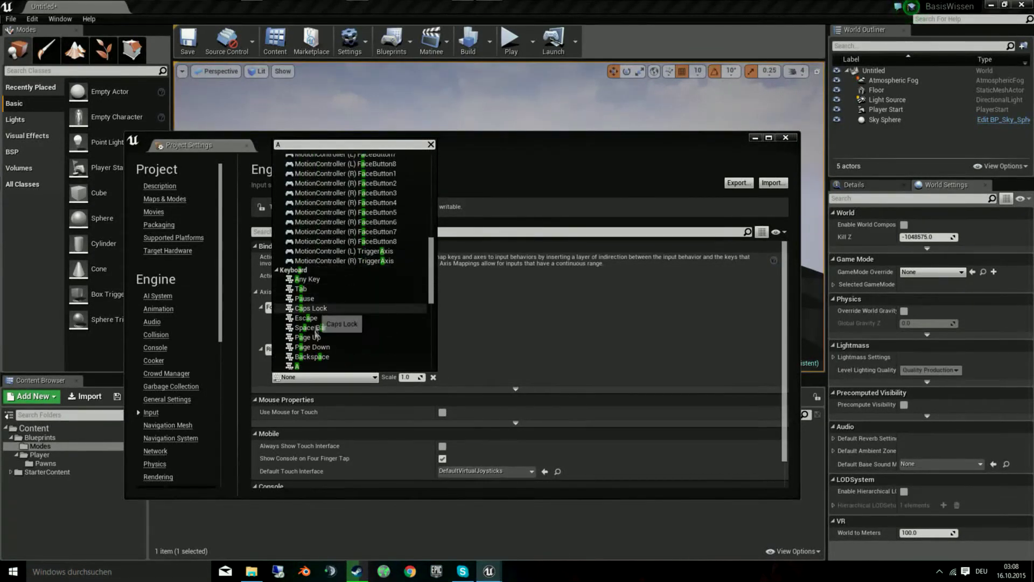
left_click(304, 367)
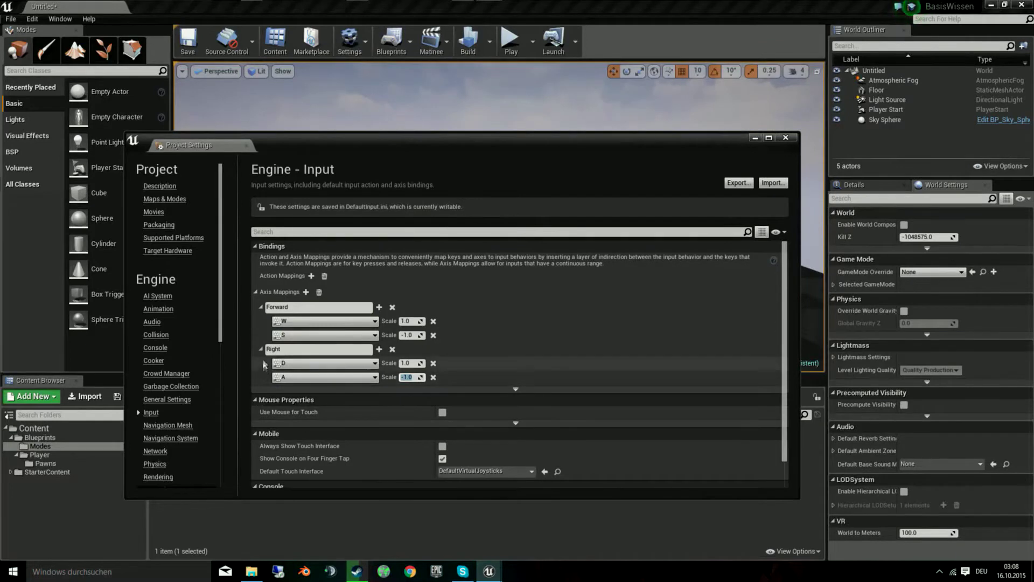
left_click(785, 138)
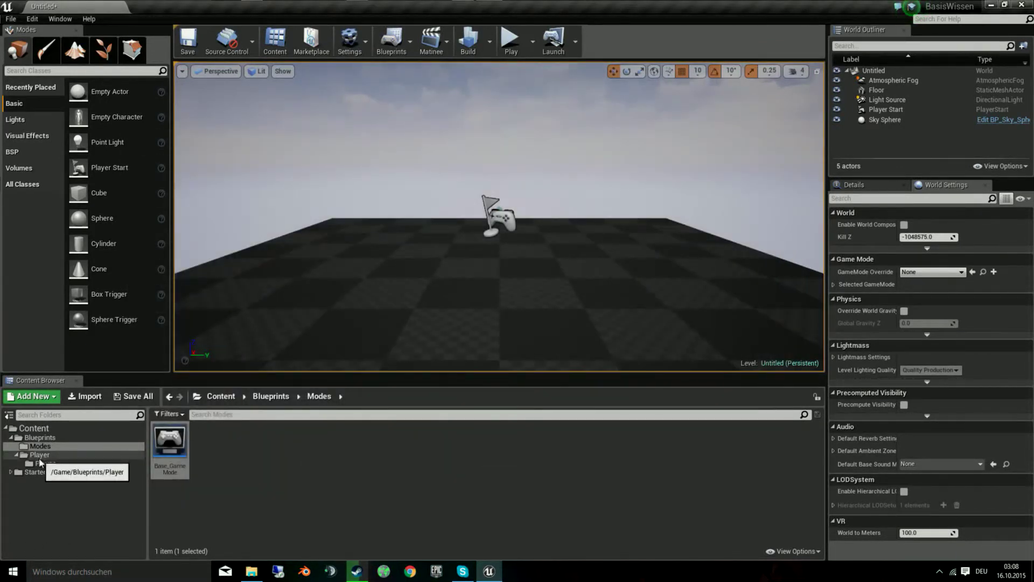
Open the SimplePawn blueprint from Player > Pawns and go to its Event Graph.
left_click(39, 455)
double_click(172, 458)
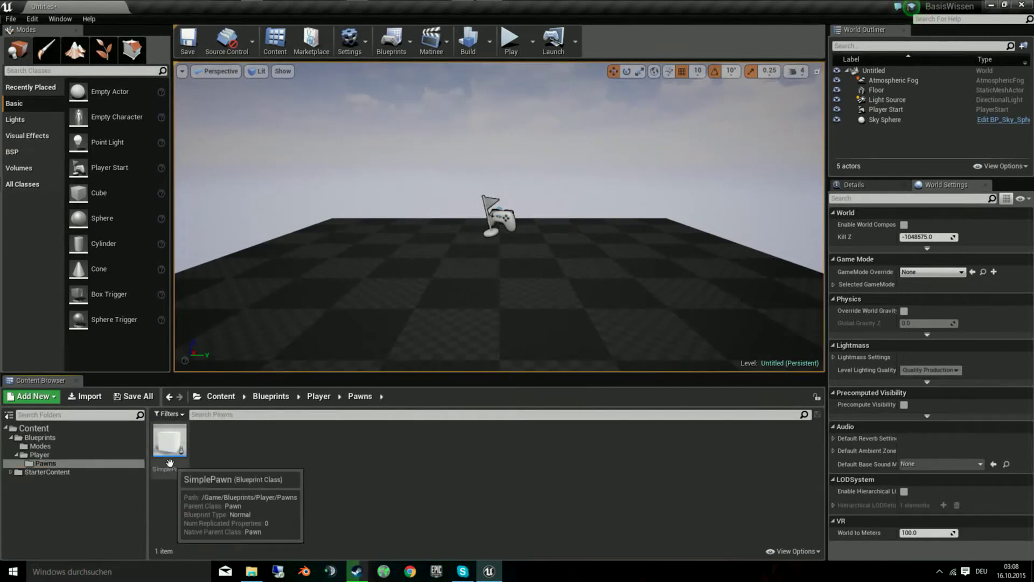
double_click(172, 455)
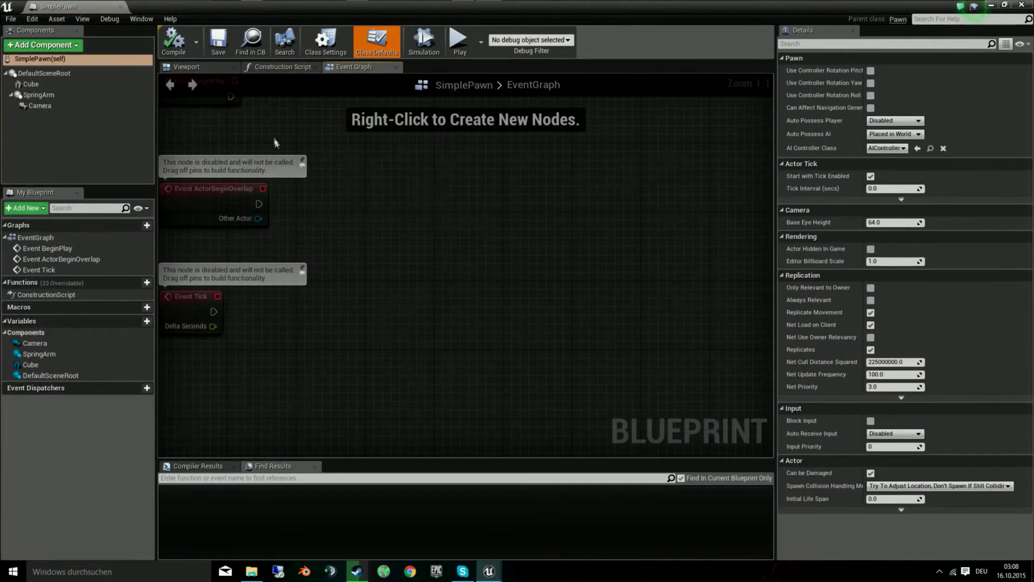
left_click(183, 67)
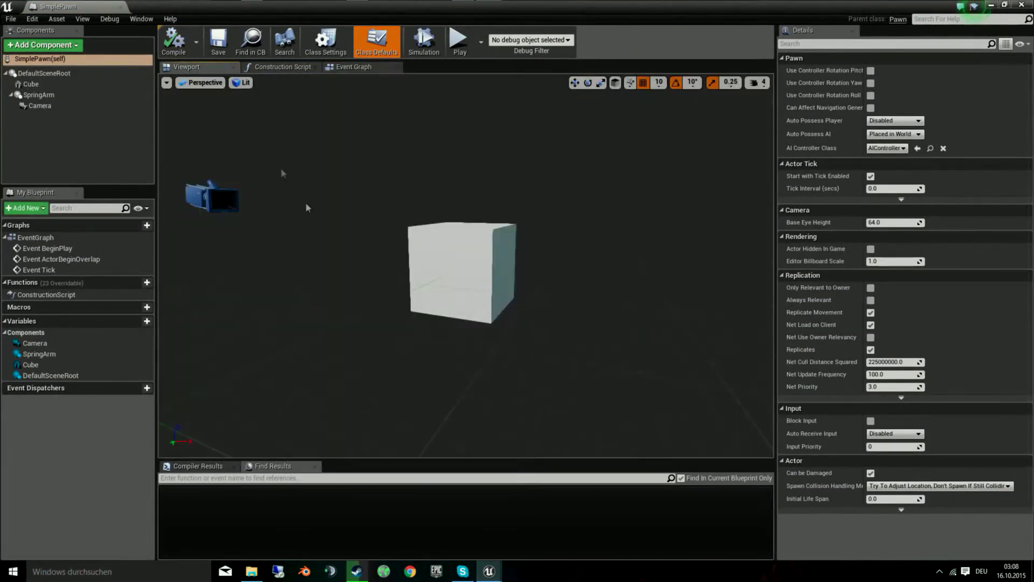
left_click(354, 66)
right_click_drag(550, 350, 556, 283)
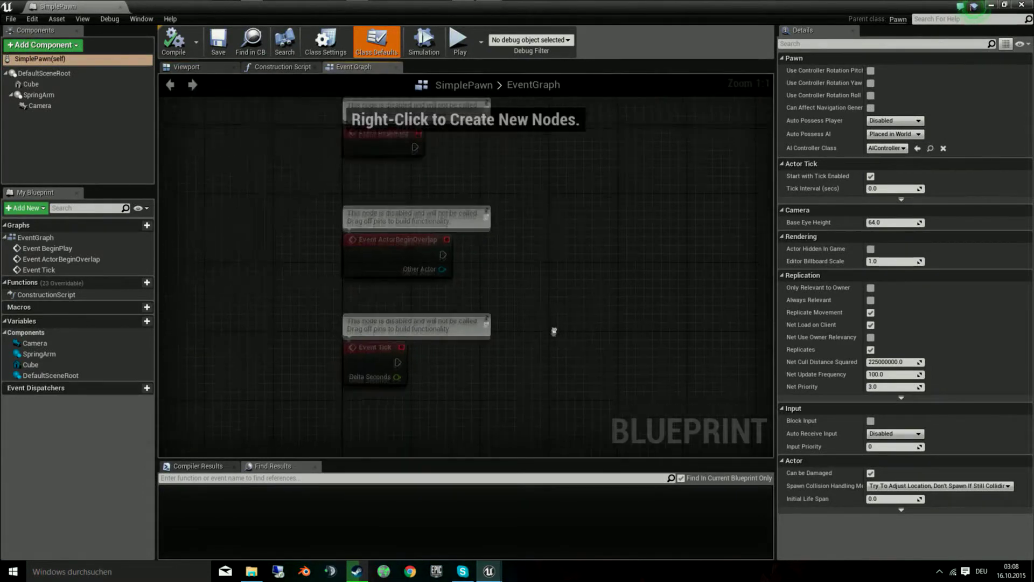
scroll(556, 283, "down", 2)
mouse_move(556, 283)
right_mouse_down()
mouse_move(522, 157)
mouse_move(453, 139)
right_mouse_up()
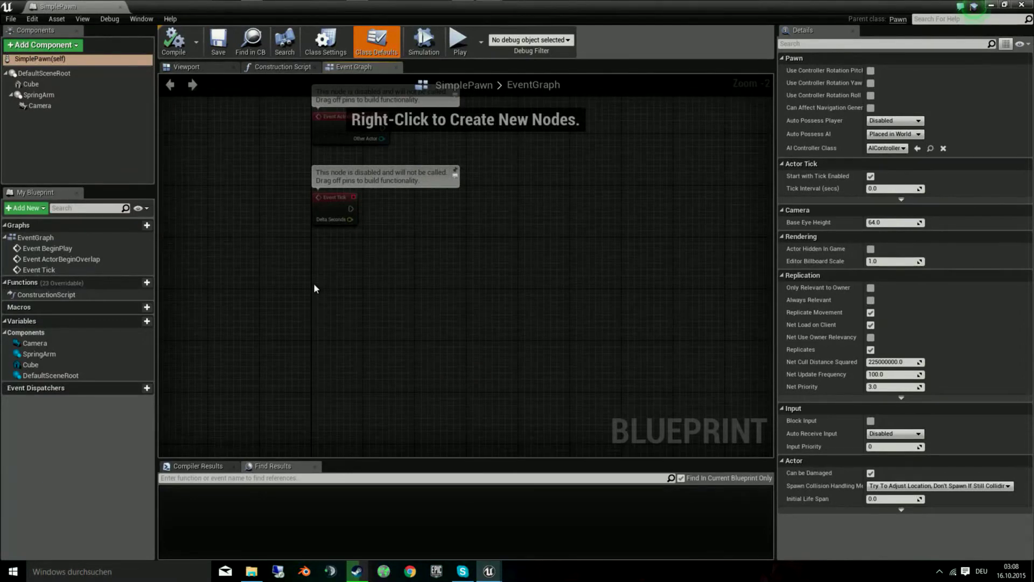
Add InputAxis Forward and InputAxis Right event nodes to the graph.
right_click(314, 288)
type("forward")
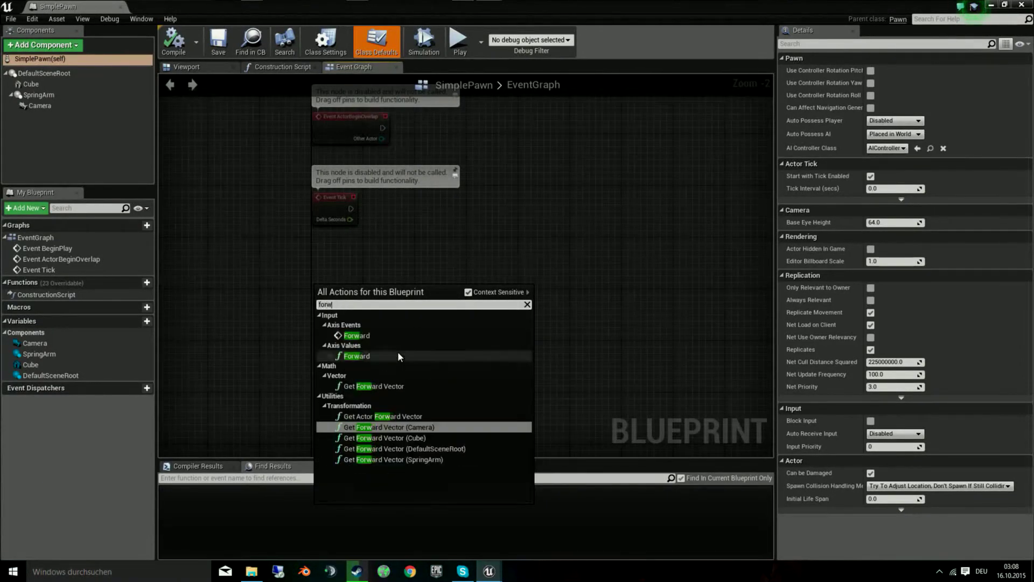
key("Return")
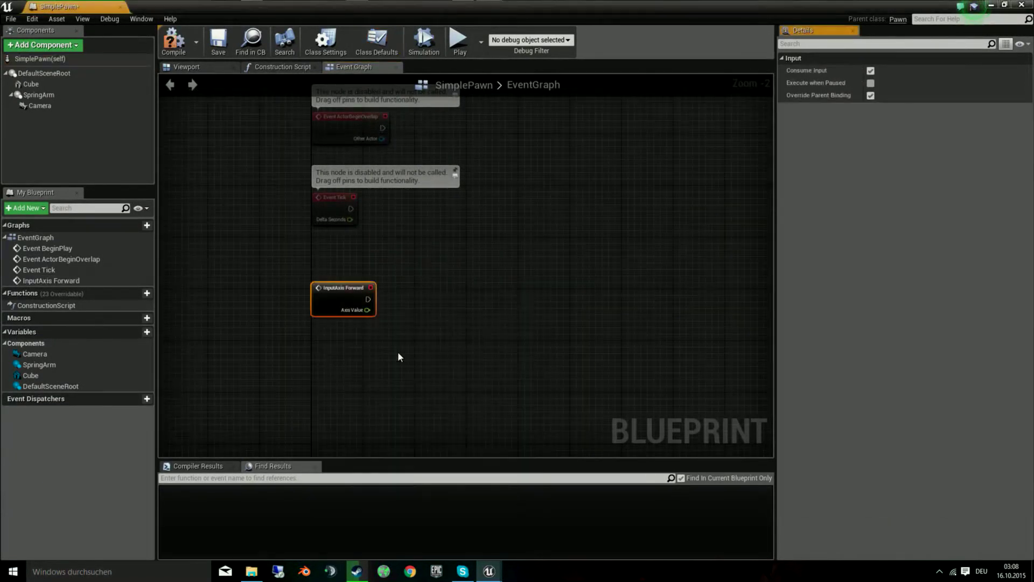
scroll(369, 327, "up", 2)
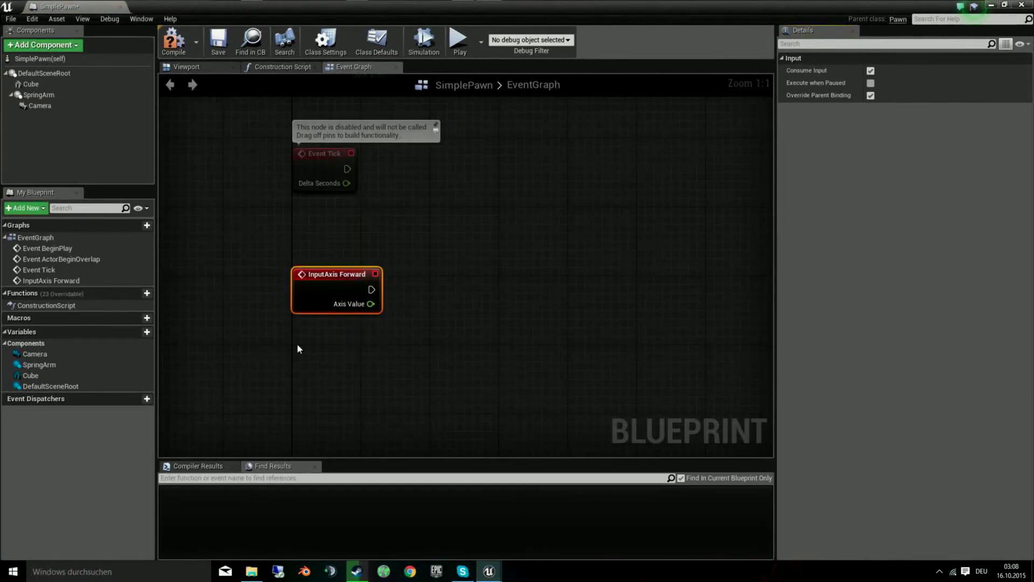
right_click(284, 347)
type("right")
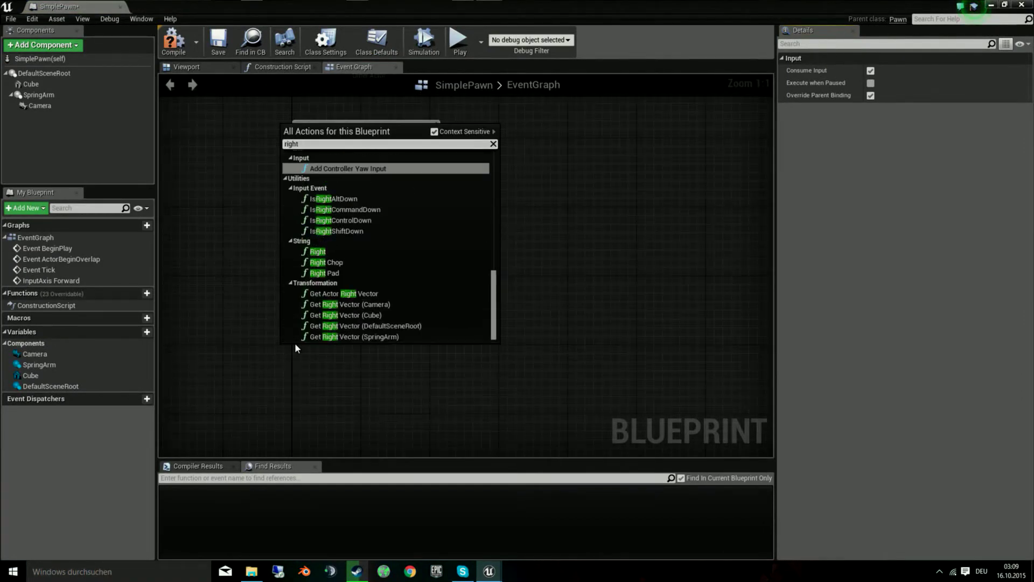
scroll(295, 343, "up", 3)
scroll(337, 312, "up", 2)
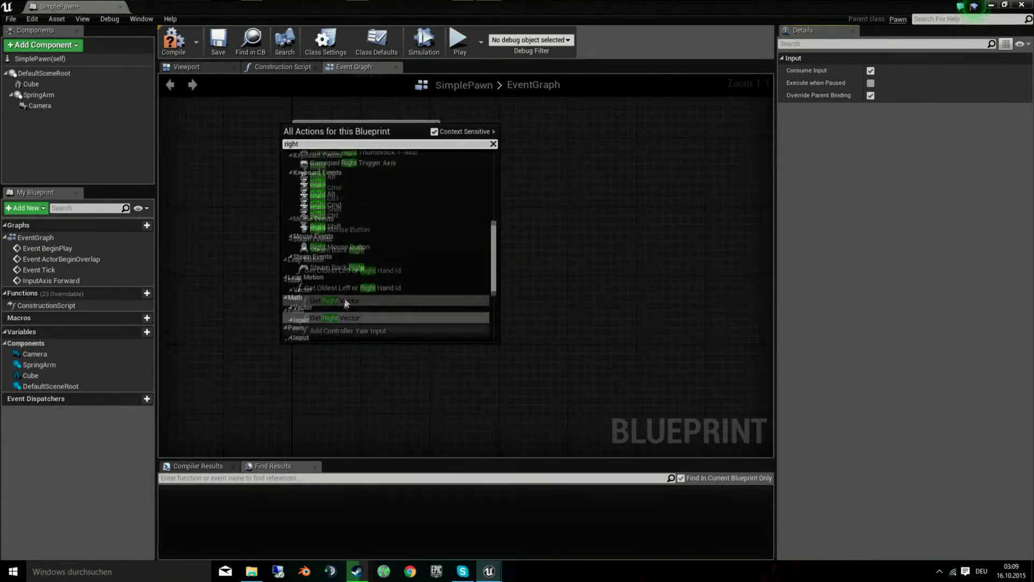
scroll(337, 311, "up", 3)
scroll(337, 312, "up", 1)
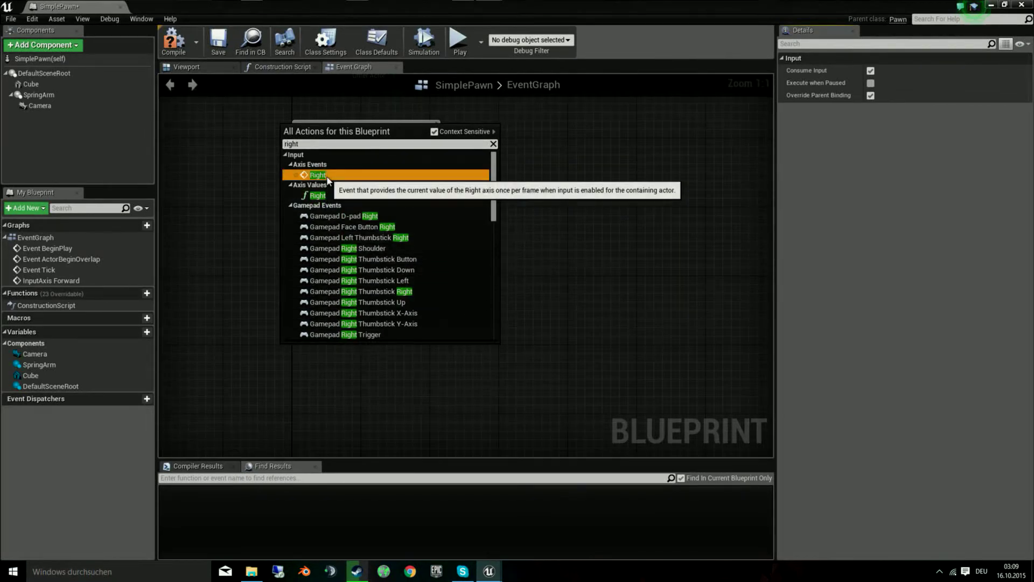
left_click(318, 175)
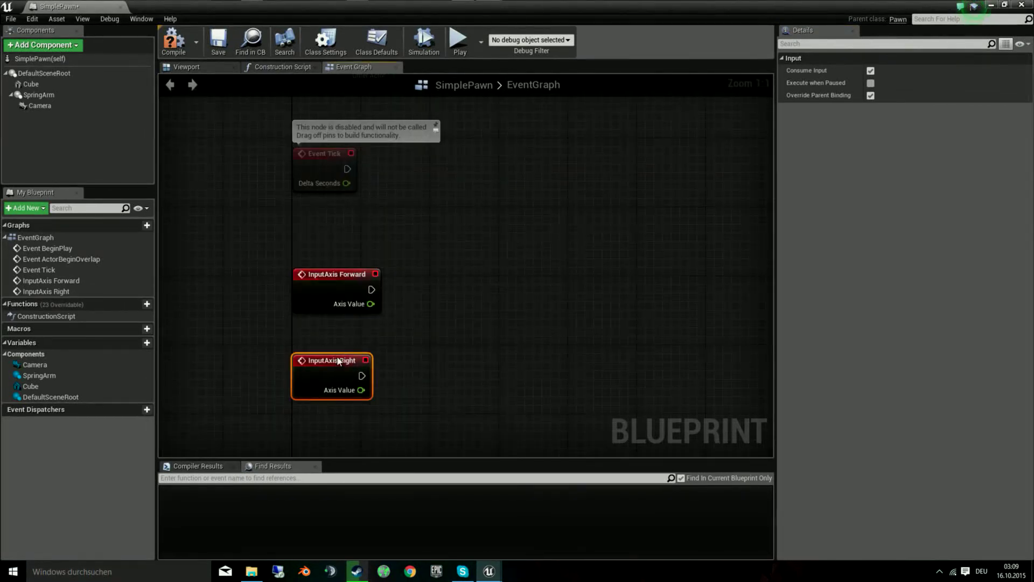
right_click_drag(338, 361, 476, 189)
Add an Add Movement Input node driven by InputAxis Forward's exec and Axis Value.
right_click(476, 188)
type("add")
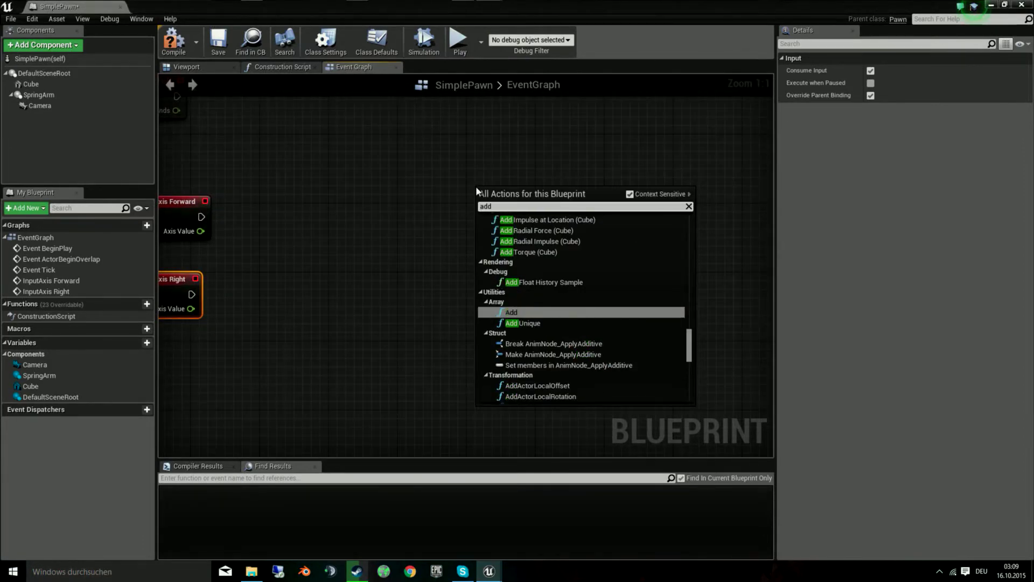
type(" movement")
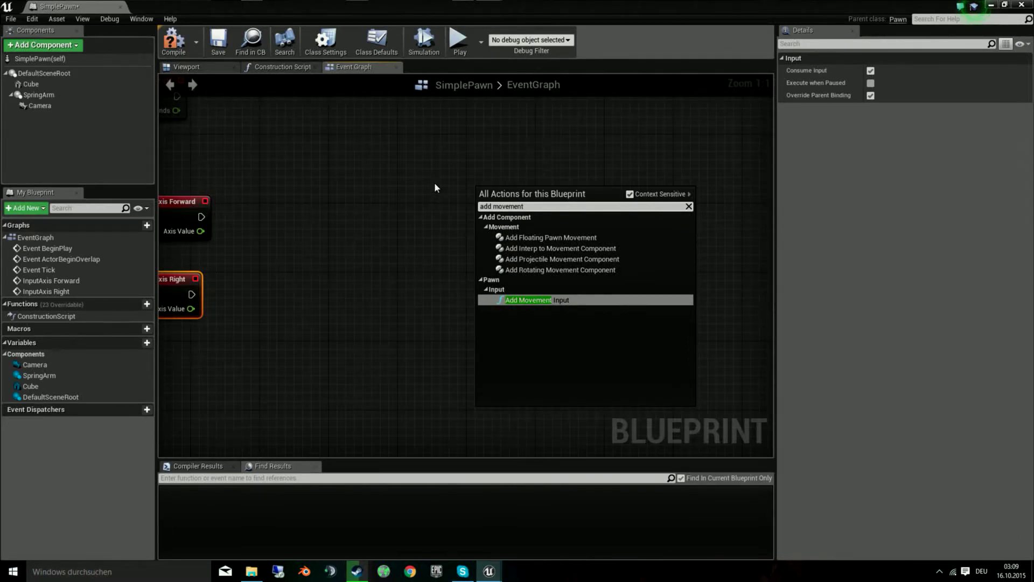
left_click(537, 300)
right_click_drag(528, 304, 547, 247)
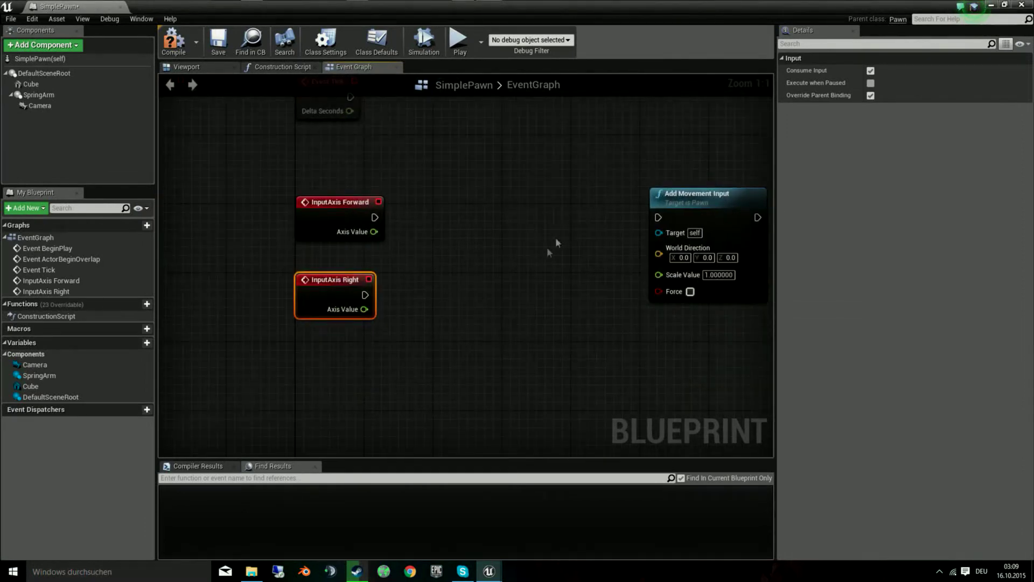
left_click_drag(674, 207, 628, 207)
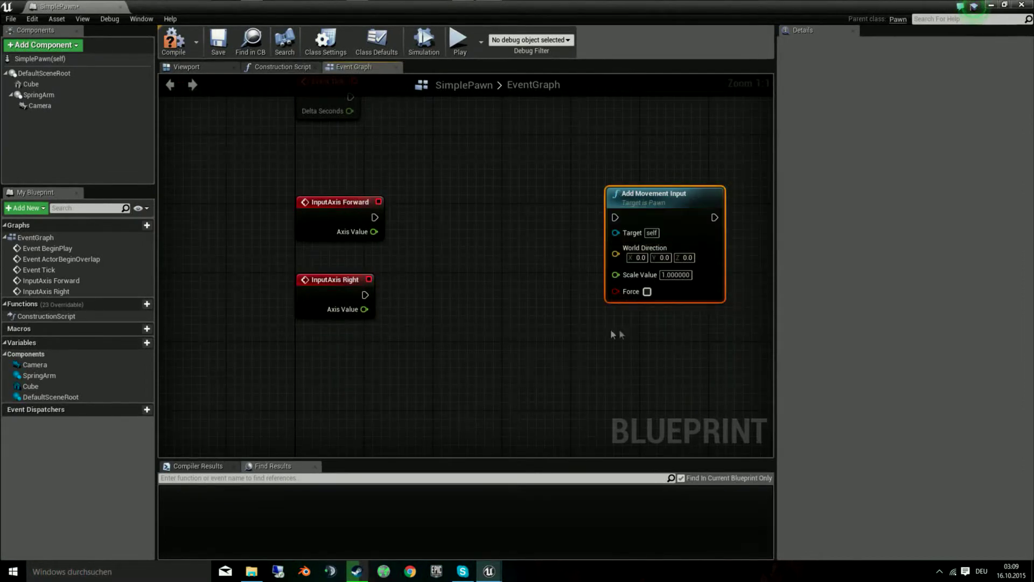
right_click_drag(633, 334, 595, 328)
left_click_drag(578, 211, 337, 211)
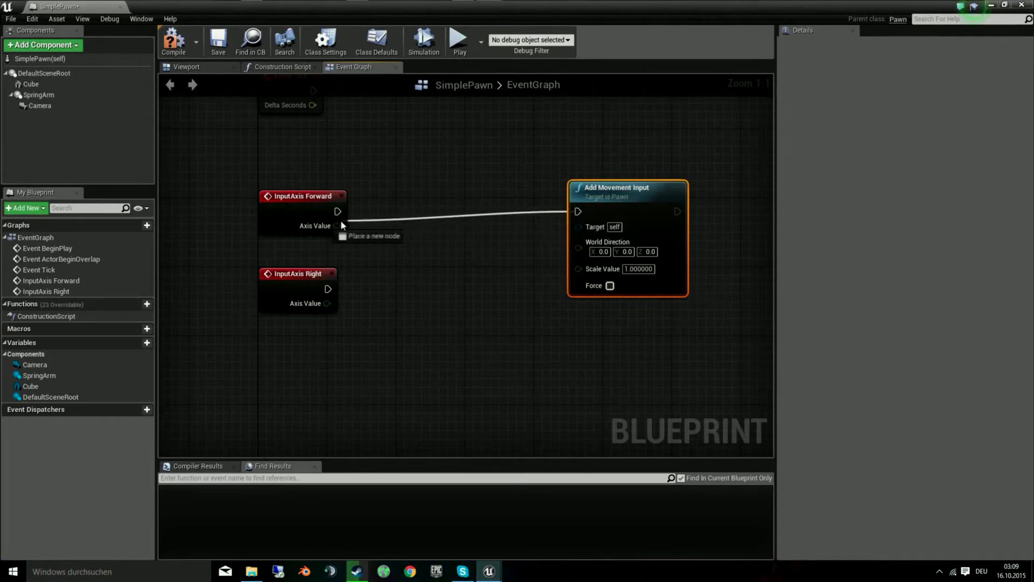
right_click_drag(538, 291, 505, 274)
Feed a Get Actor Forward Vector node into the World Direction input.
mouse_move(304, 209)
left_mouse_down()
mouse_move(562, 253)
mouse_move(452, 237)
left_mouse_up()
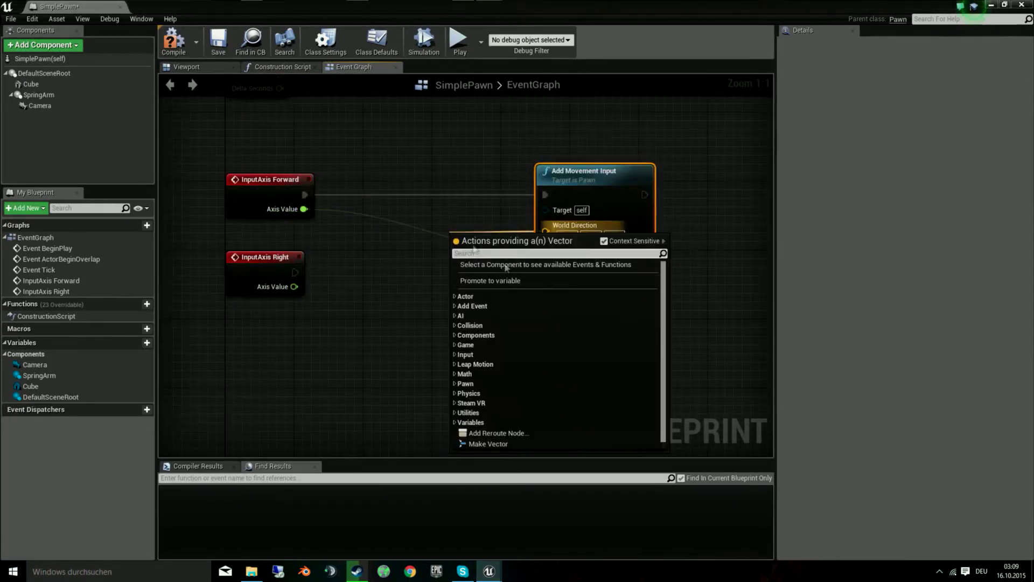
type("get fow")
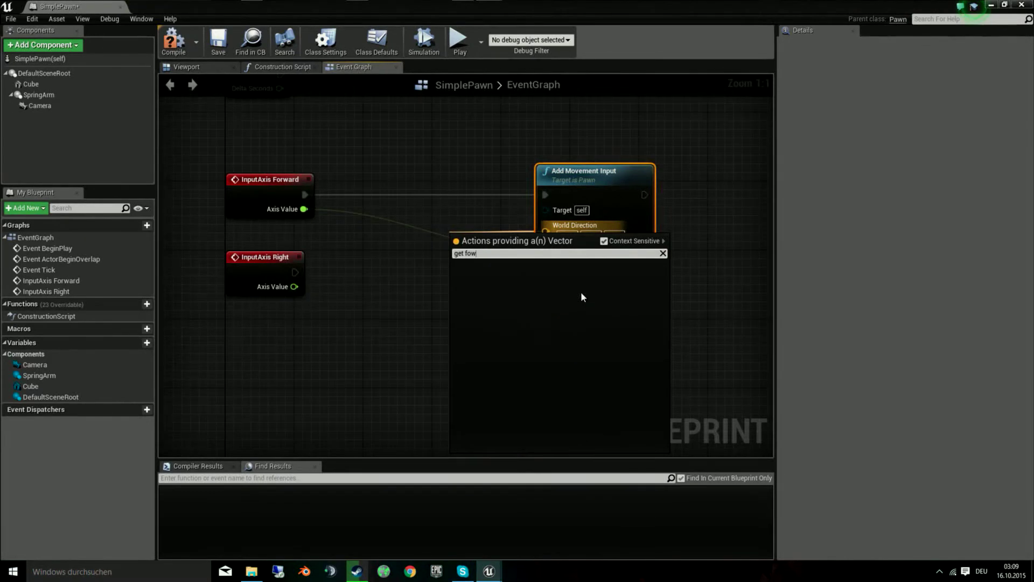
key("BackSpace")
type("rward")
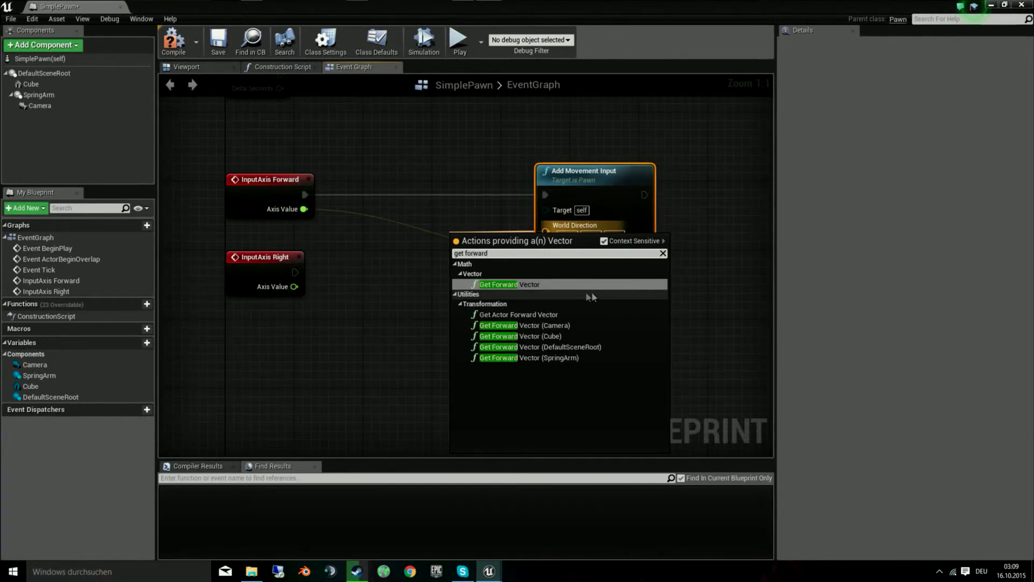
left_click(584, 284)
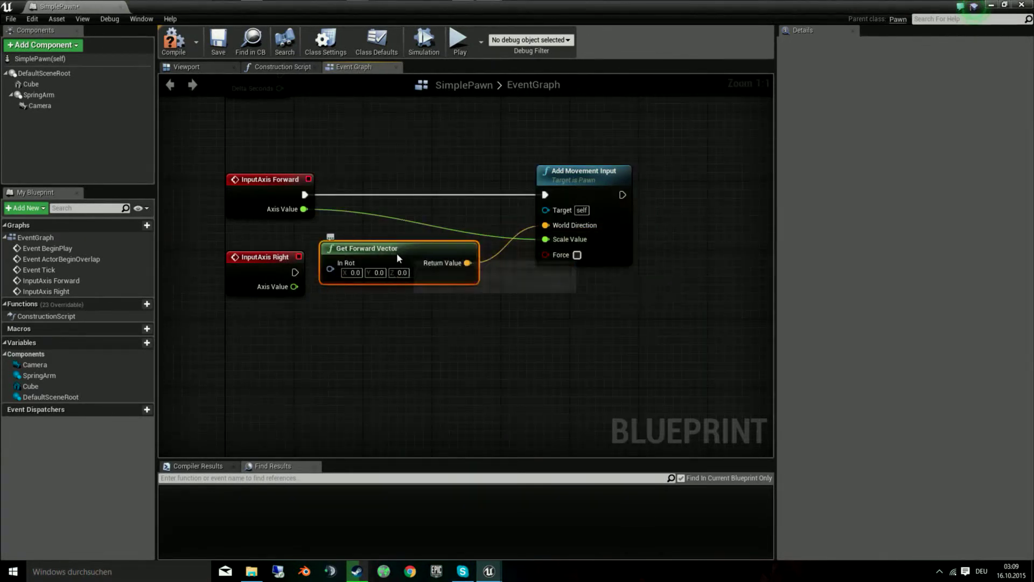
key("Delete")
right_click(405, 215)
type("get")
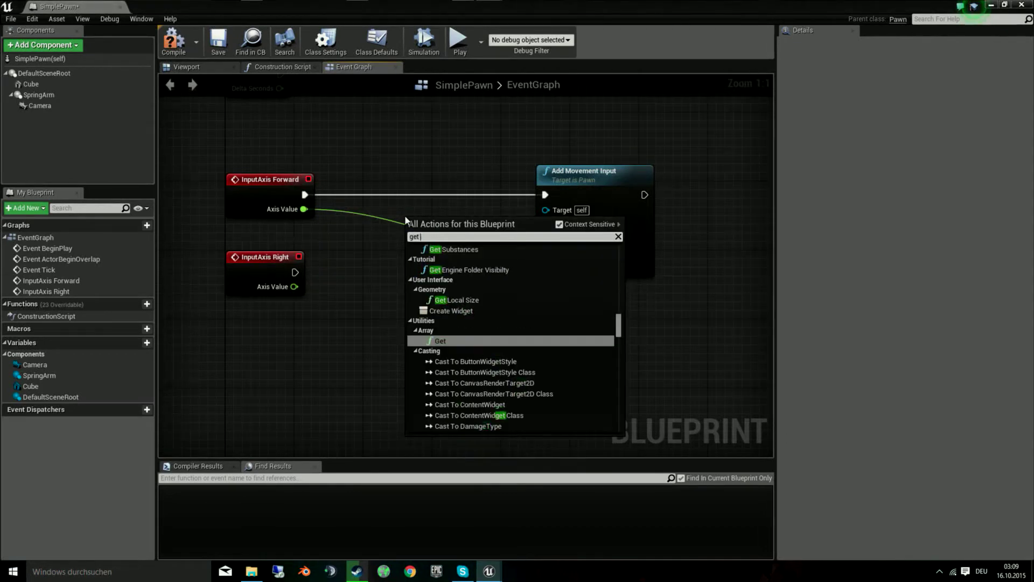
type(" actor forward")
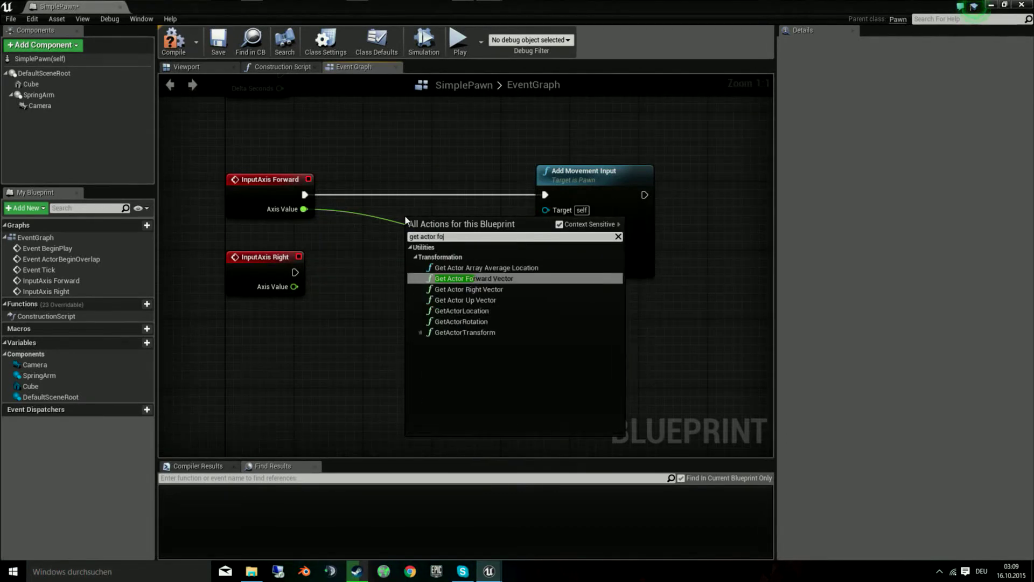
key("Return")
mouse_move(516, 246)
left_mouse_down()
mouse_move(546, 231)
mouse_move(509, 215)
left_mouse_up()
left_click(586, 325)
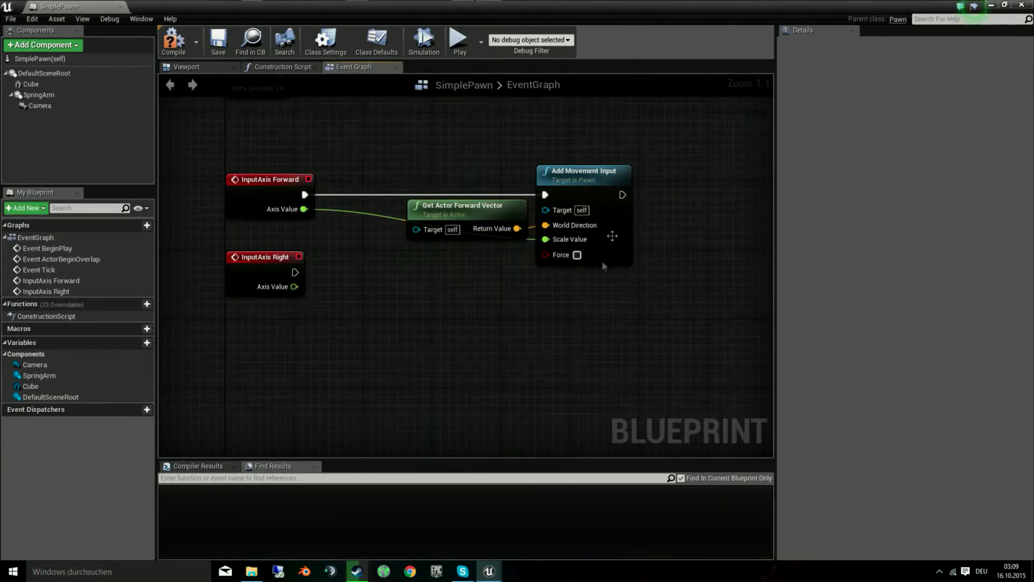
Duplicate the Add Movement Input node, discarding the copied forward vector node.
left_click_drag(604, 134, 490, 277)
key("ctrl+c")
key("ctrl+v")
left_click(423, 323)
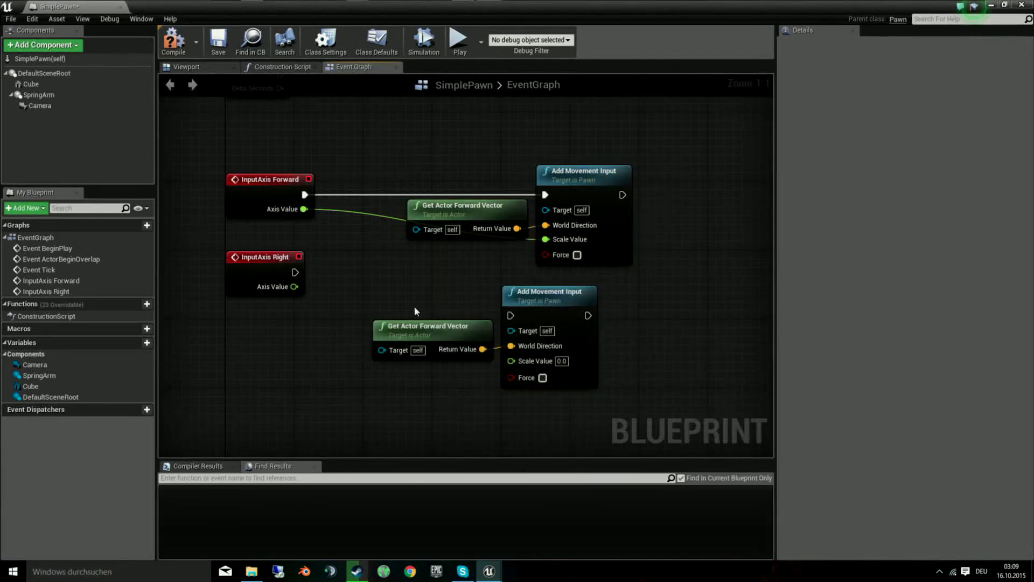
key("Delete")
Drive the copy with Get Actor Right Vector and InputAxis Right, then comment all six nodes.
right_click(370, 297)
type("get rig")
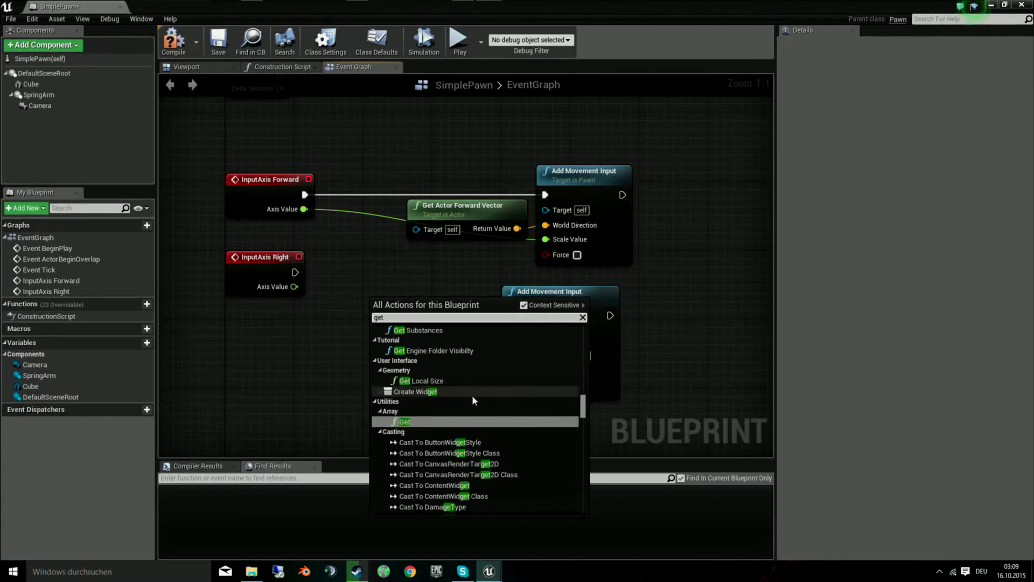
key("BackSpace")
key("BackSpace")
key("BackSpace")
type("actor right")
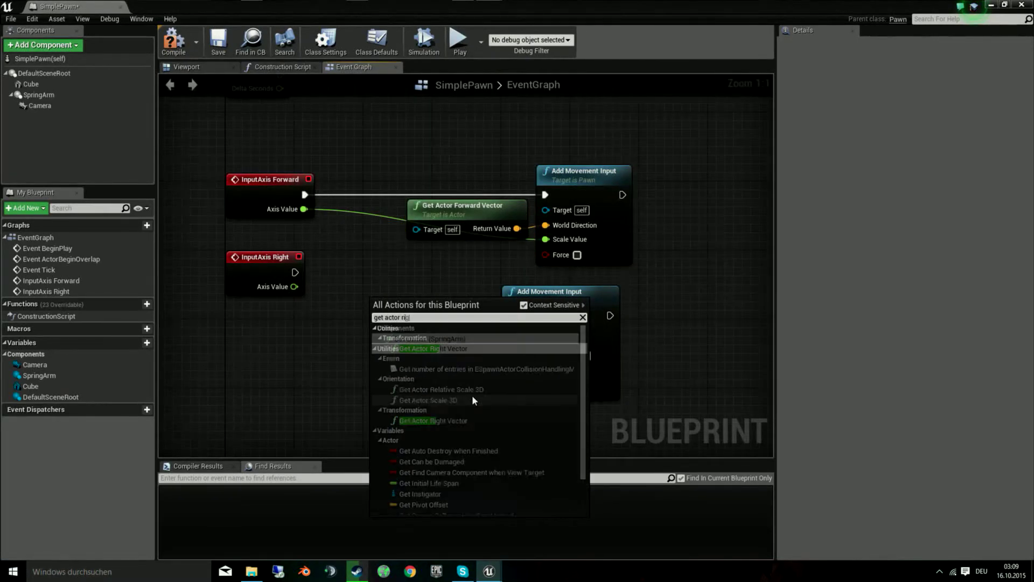
key("Return")
left_click_drag(482, 323, 514, 355)
left_click_drag(294, 286, 510, 359)
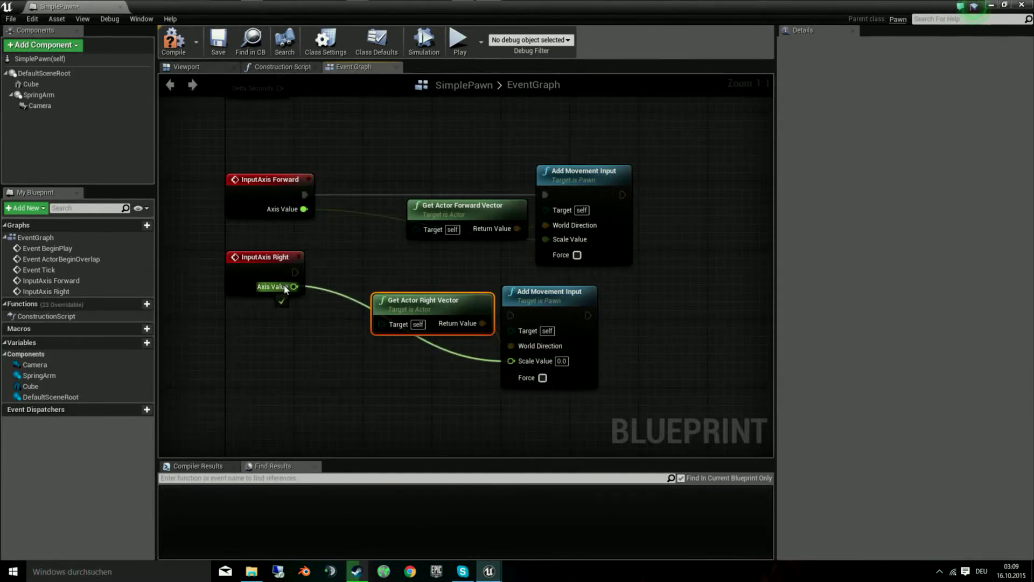
mouse_move(295, 271)
left_mouse_down()
mouse_move(511, 315)
mouse_move(576, 307)
left_mouse_up()
left_click(458, 395)
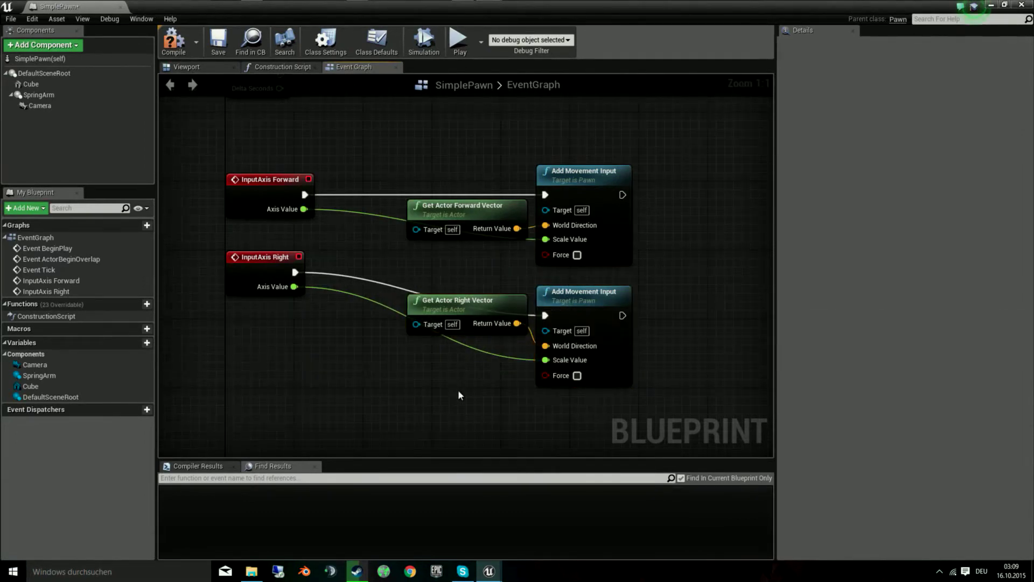
left_click_drag(769, 168, 302, 386)
type("c")
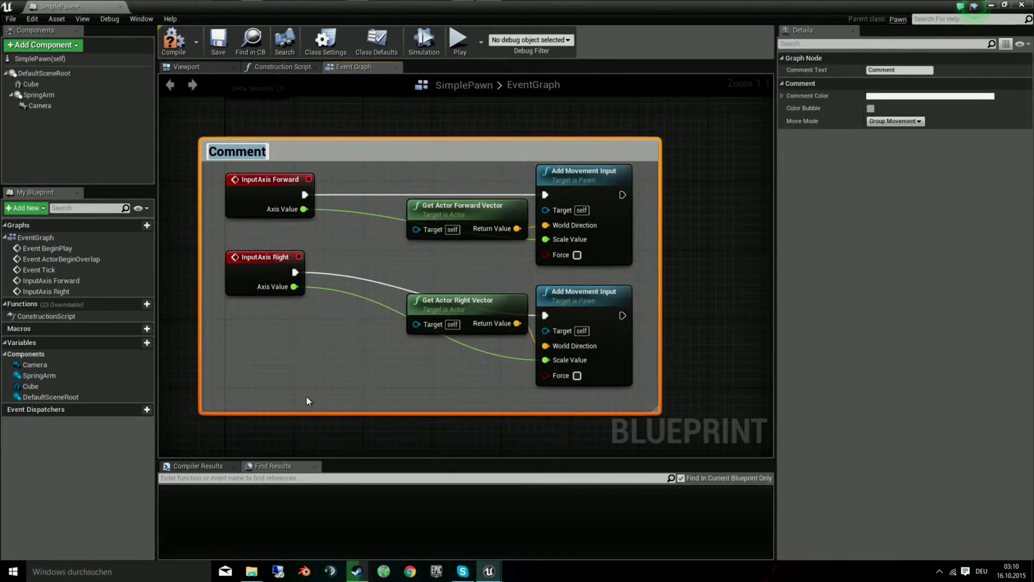
type("Movemn")
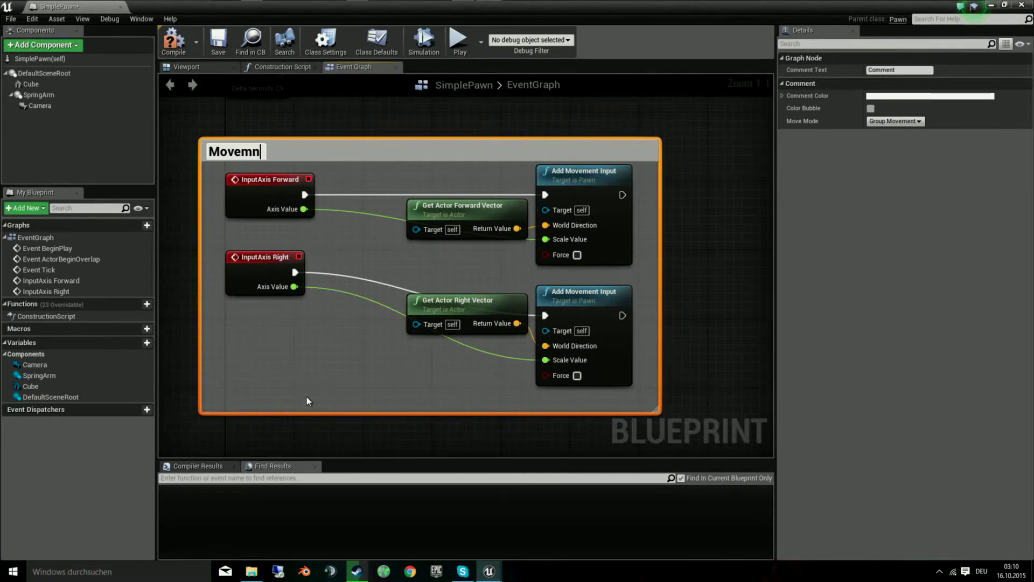
type("eut")
Title the comment 'Movement Input', save and close SimplePawn, then run a quick test play.
key("Return")
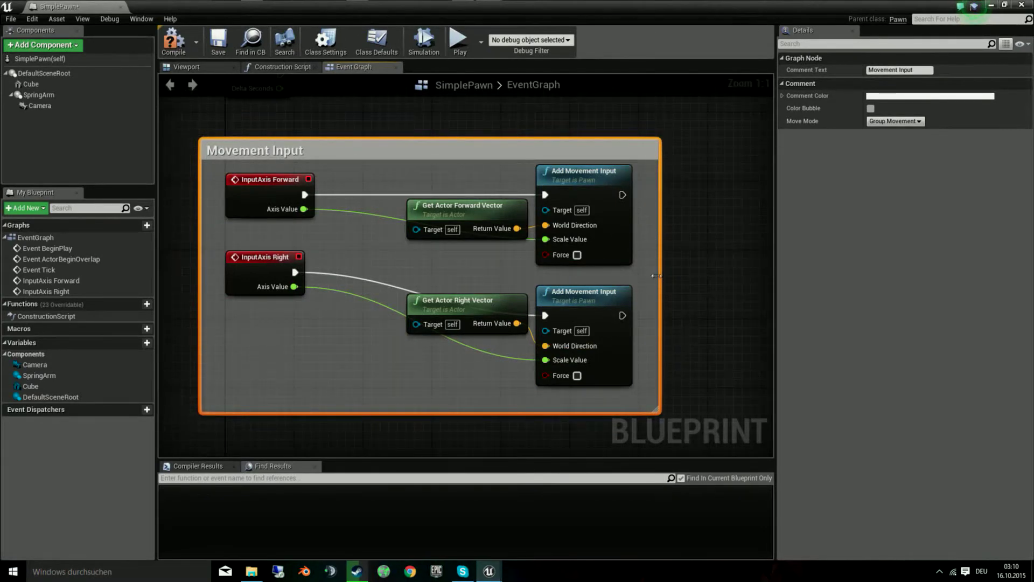
scroll(659, 326, "down", 4)
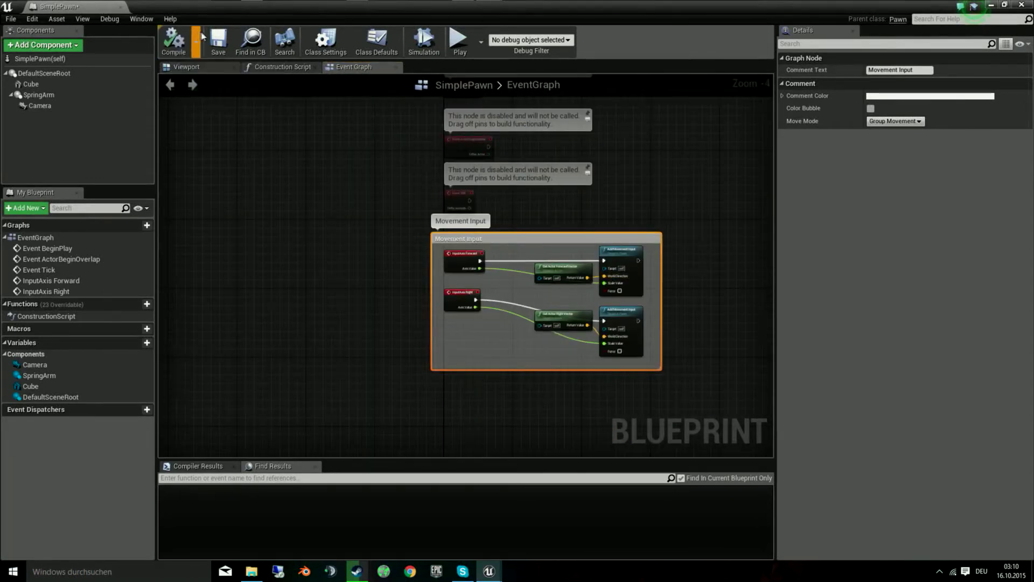
left_click(218, 41)
left_click(1020, 5)
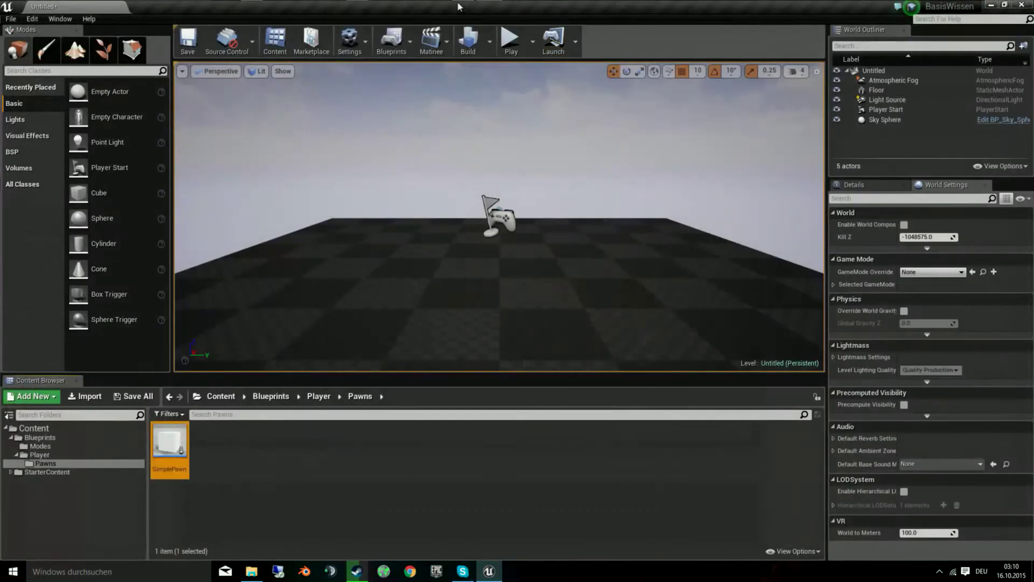
left_click(512, 40)
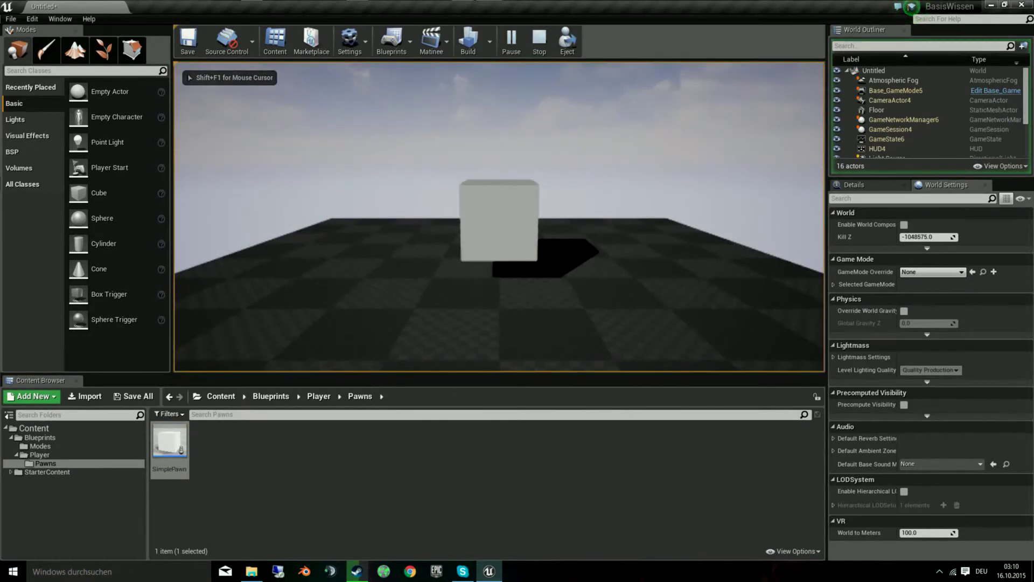
key("Escape")
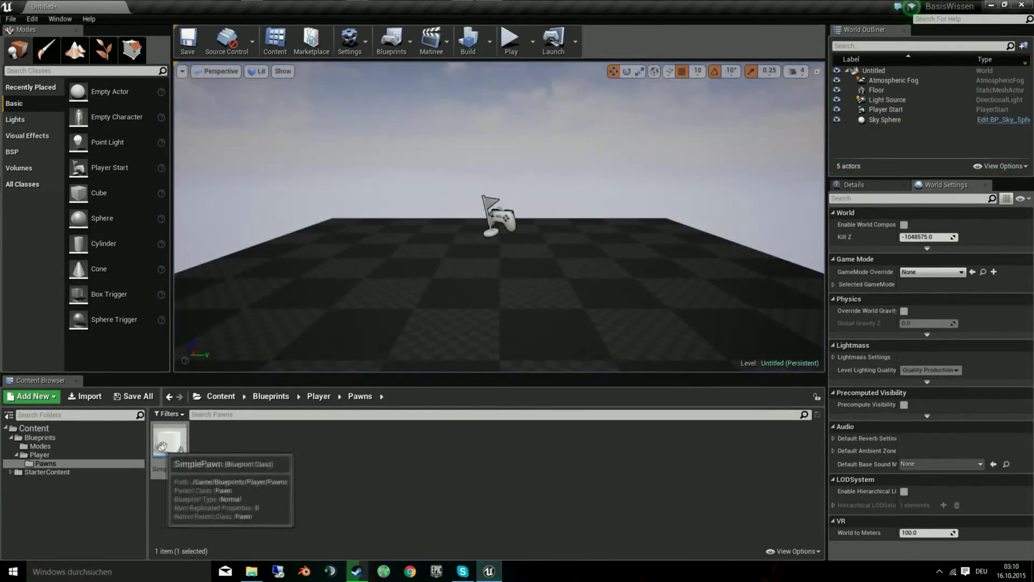
Open SimplePawn and add a Floating Pawn Movement component found by searching 'movem'.
double_click(170, 443)
scroll(459, 379, "up", 4)
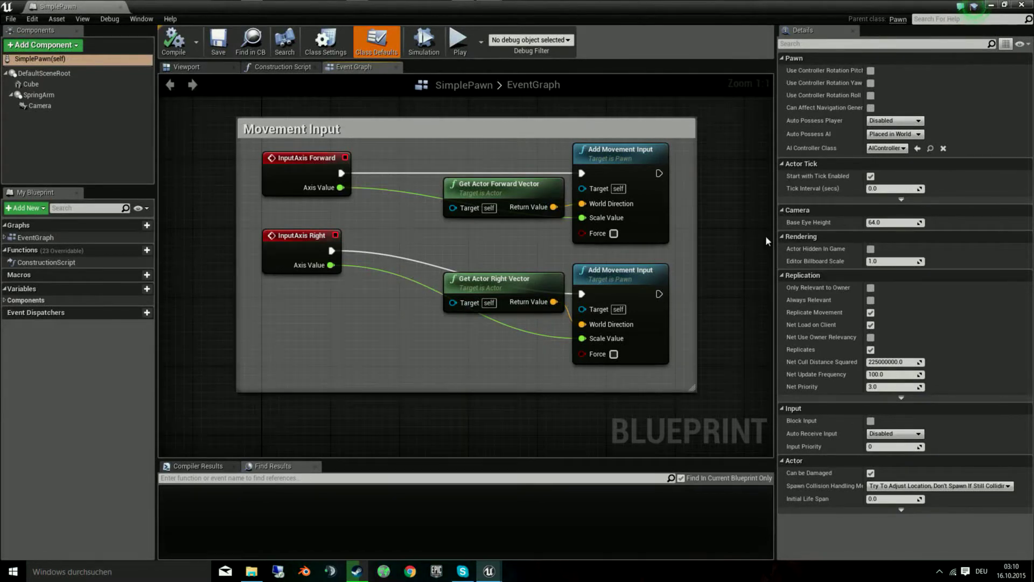
left_click(52, 45)
left_click_drag(134, 107, 144, 282)
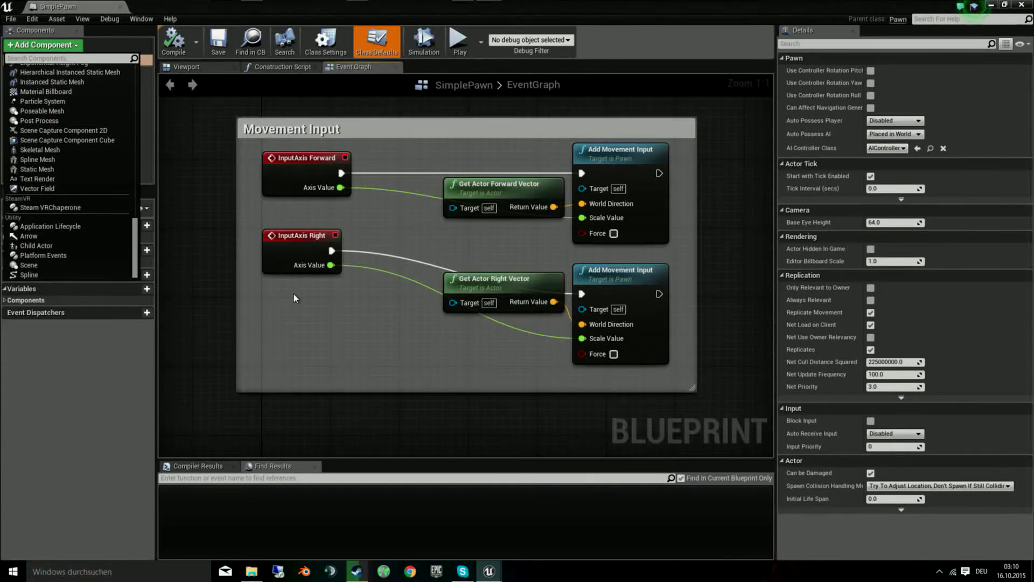
type("movem")
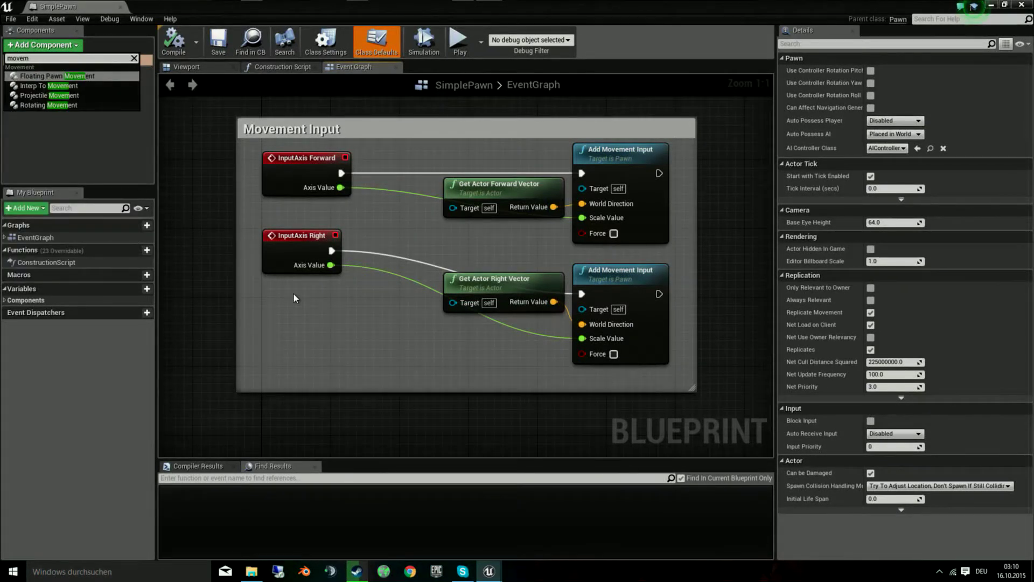
left_click(96, 76)
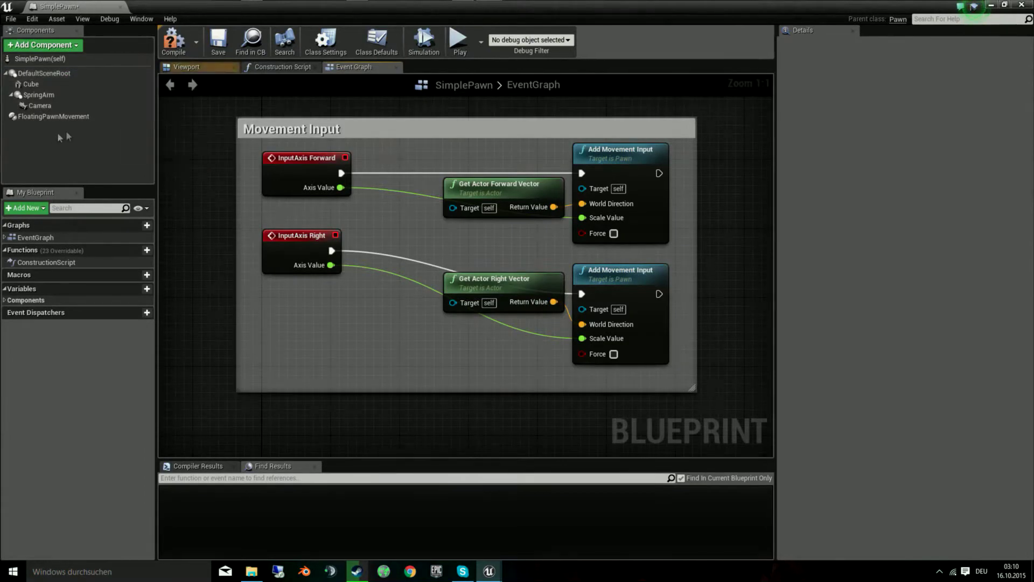
Save SimplePawn, test-play moving with the D key, then reopen and close its blueprint editor.
left_click(230, 47)
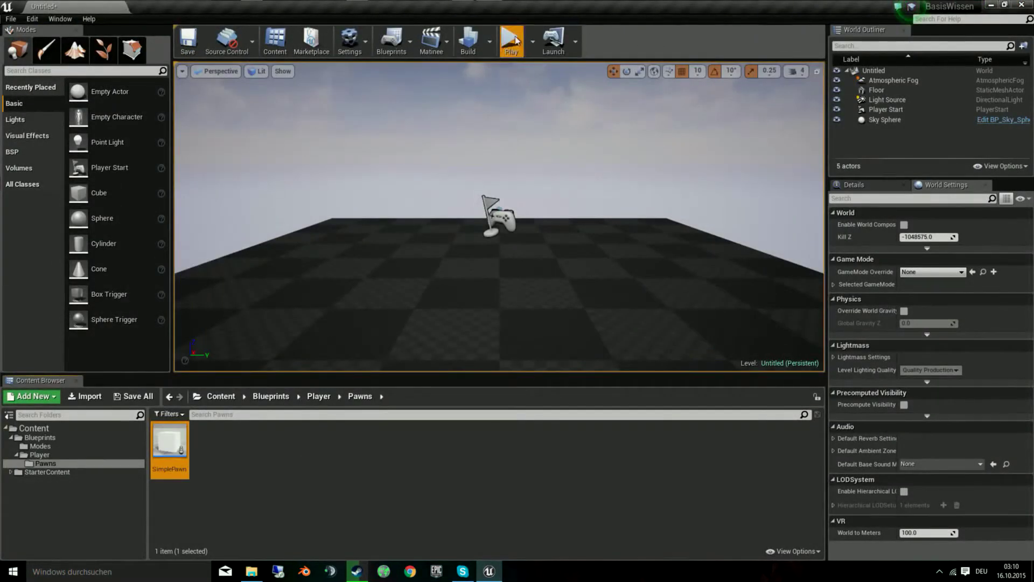
left_click(512, 40)
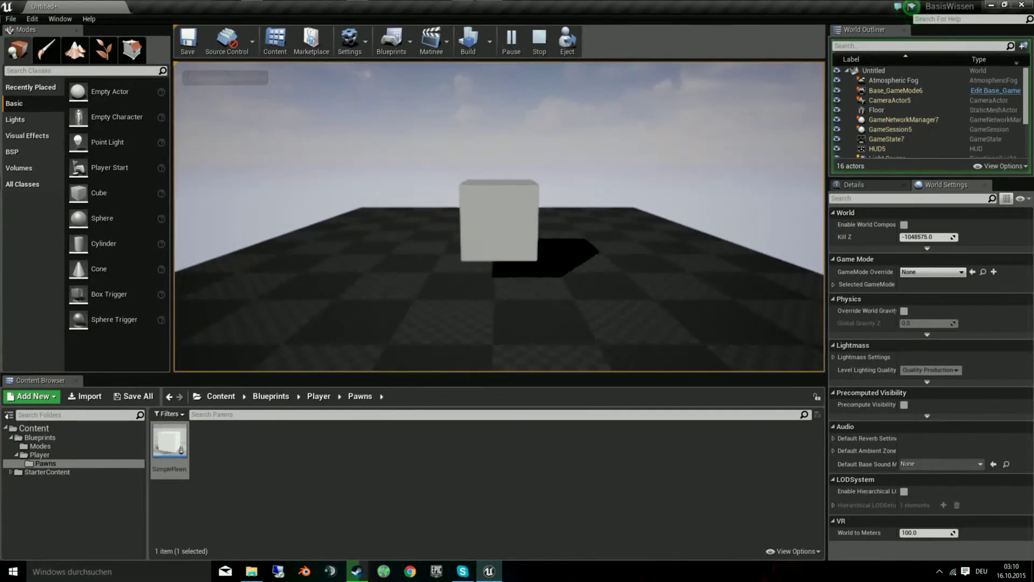
key("d")
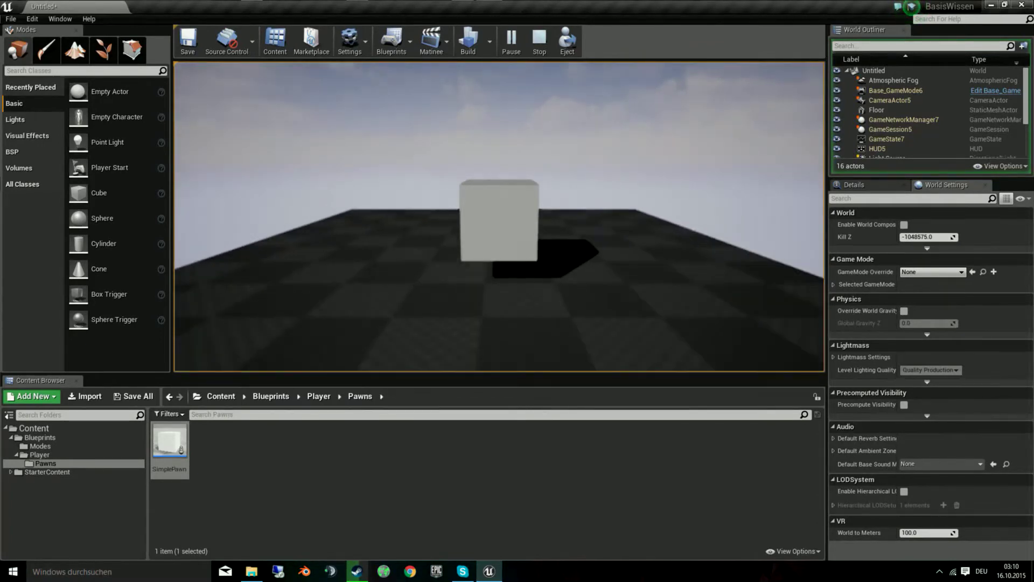
key("Escape")
double_click(164, 452)
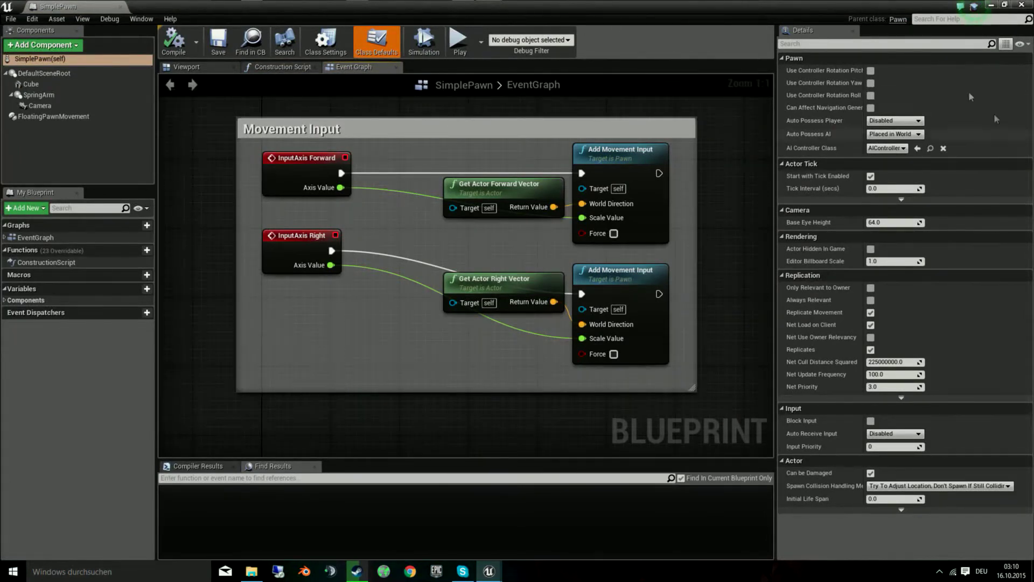
left_click(1023, 5)
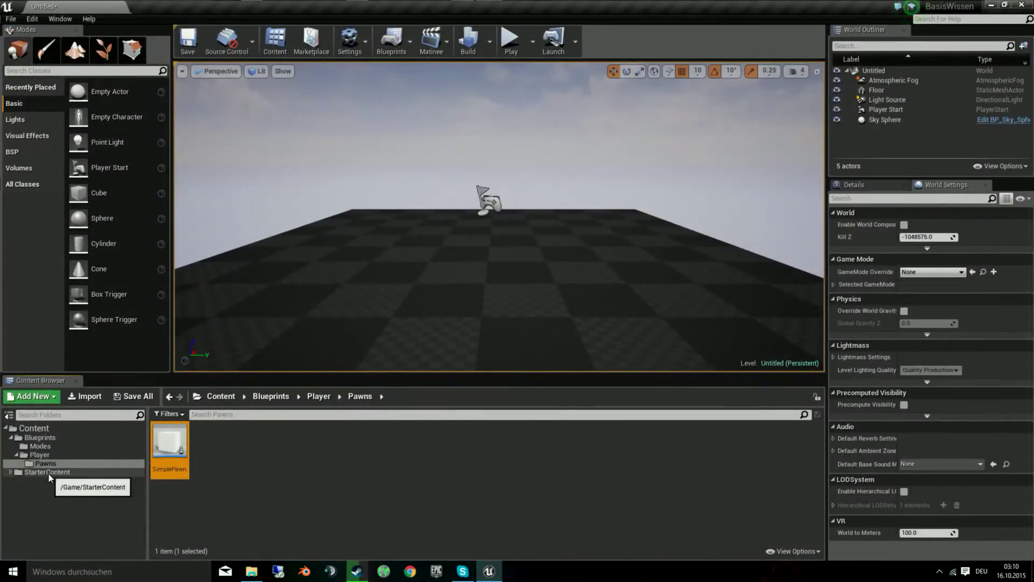
Inspect Base_GameMode from the Modes folder in the full Blueprint Editor, close it, then list the Player folder.
left_click(42, 446)
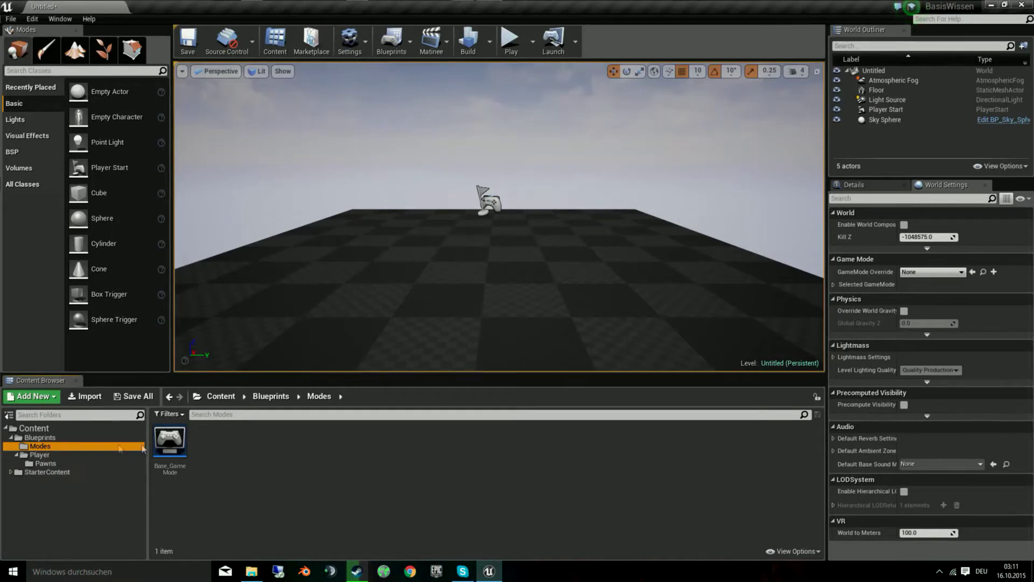
double_click(170, 440)
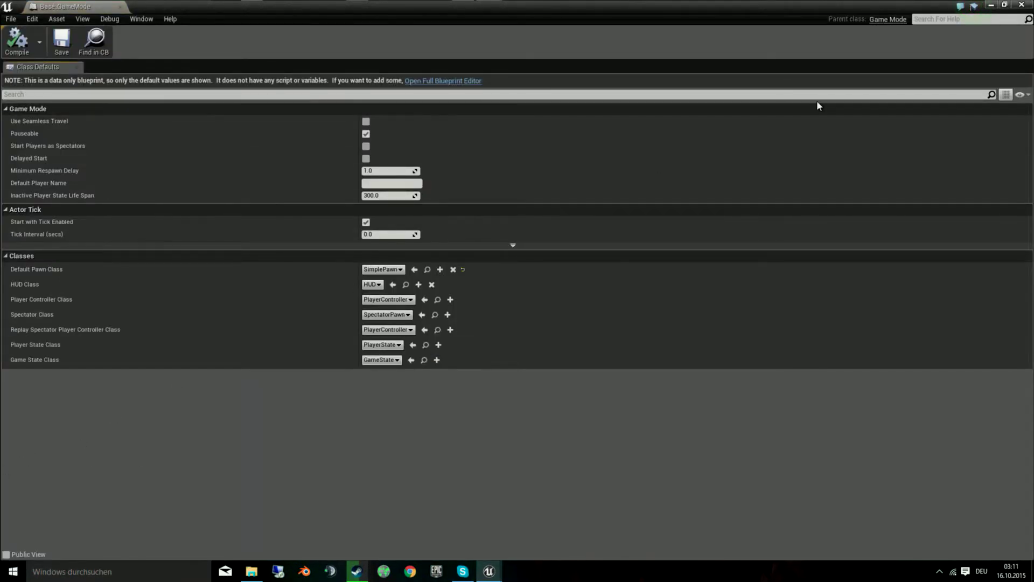
left_click(458, 81)
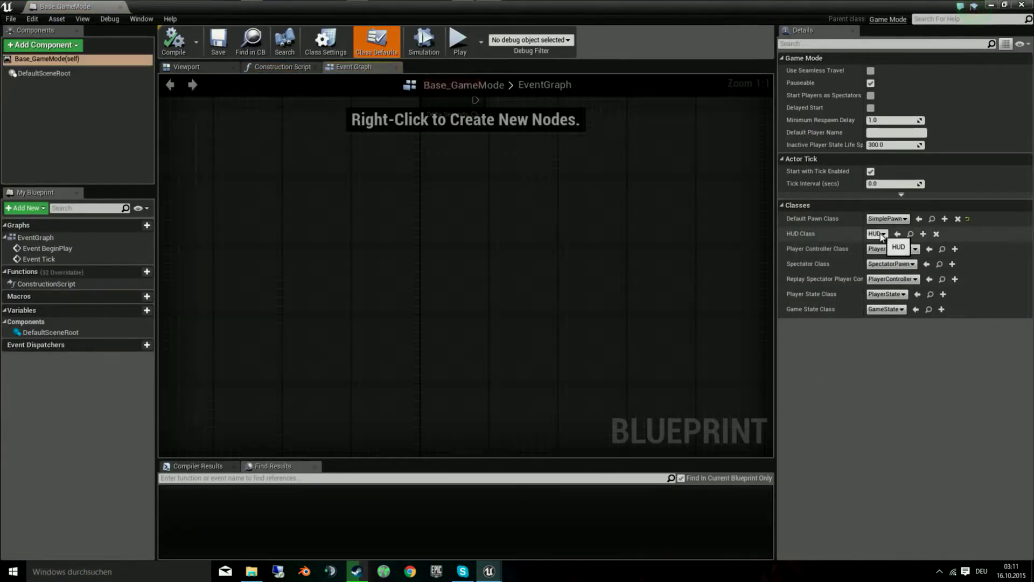
left_click(1021, 4)
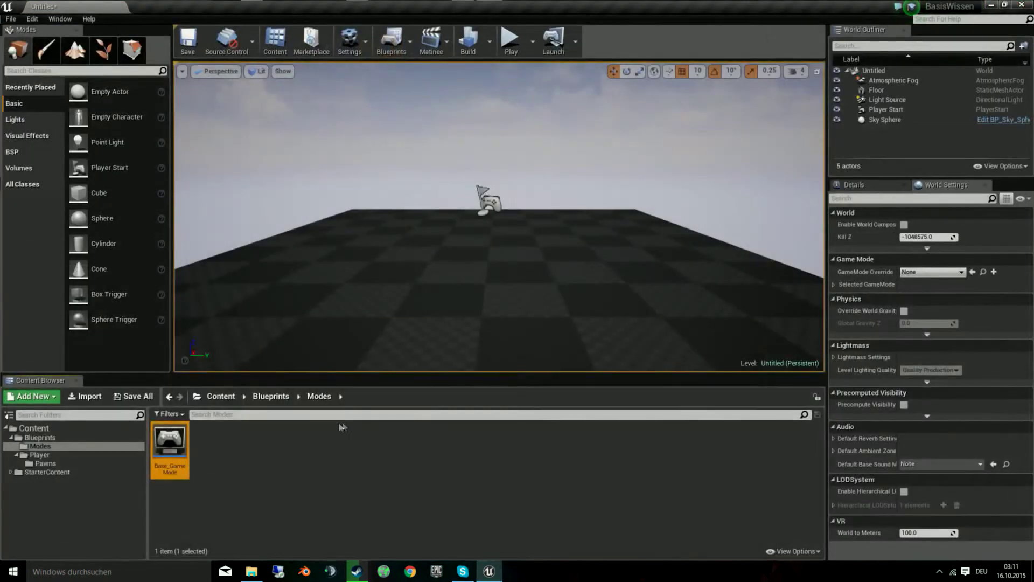
left_click(52, 455)
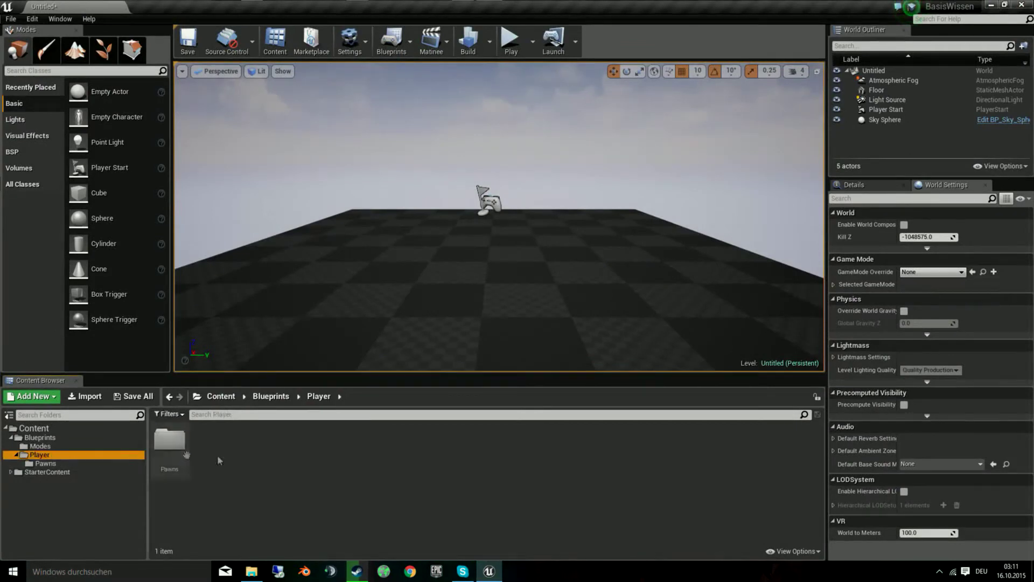
In the Player folder, create a Blueprint class with parent HUD named PlayerHUD.
right_click(223, 441)
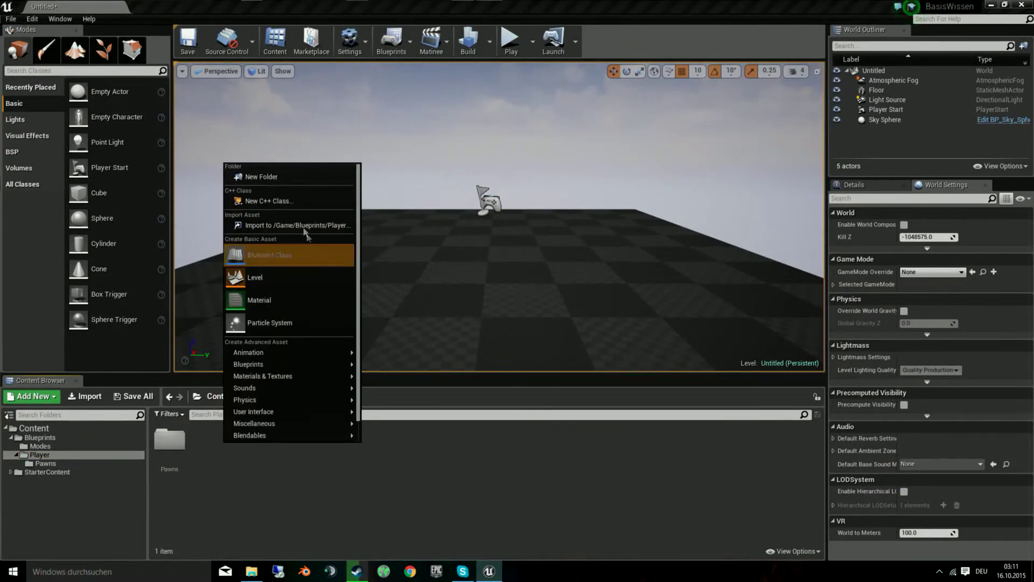
left_click(282, 253)
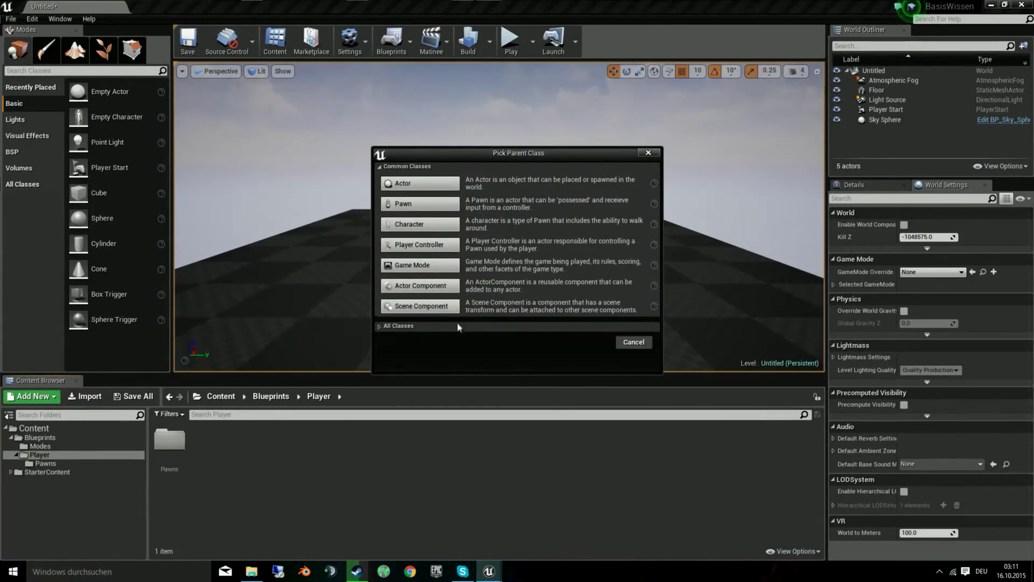
left_click(476, 326)
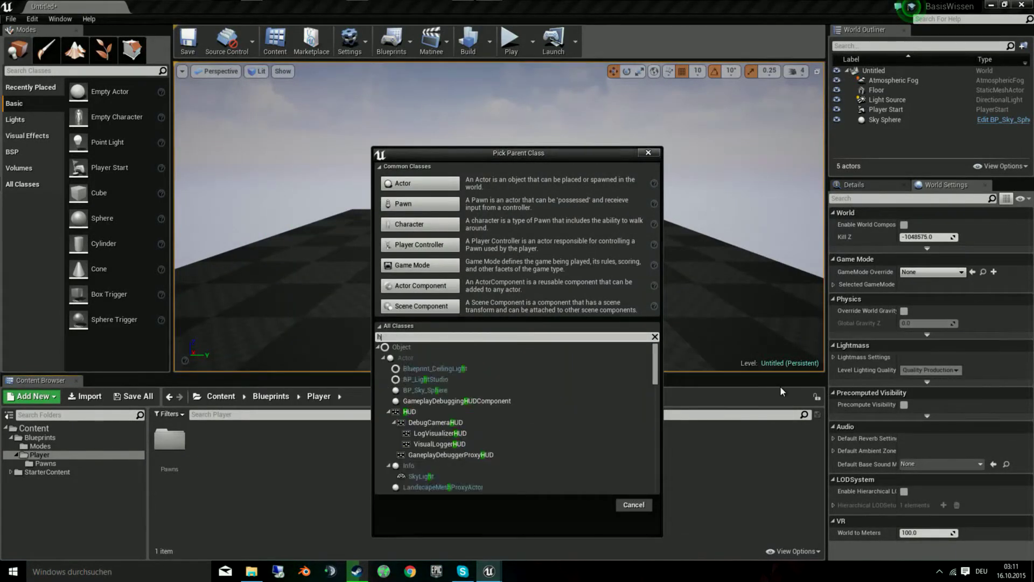
type("hud")
left_click(539, 379)
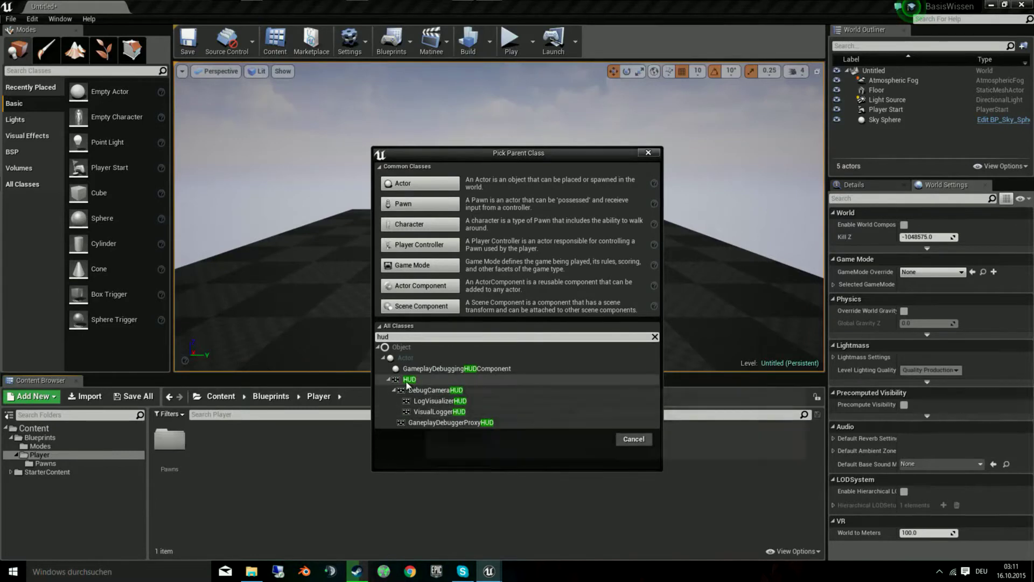
left_click(592, 439)
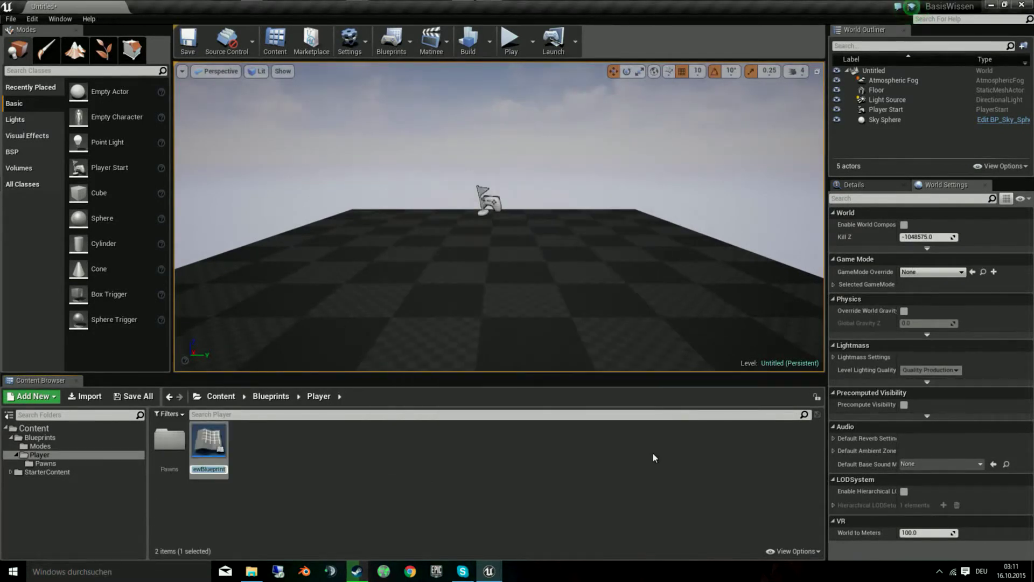
type("PlayerHUD")
key("Return")
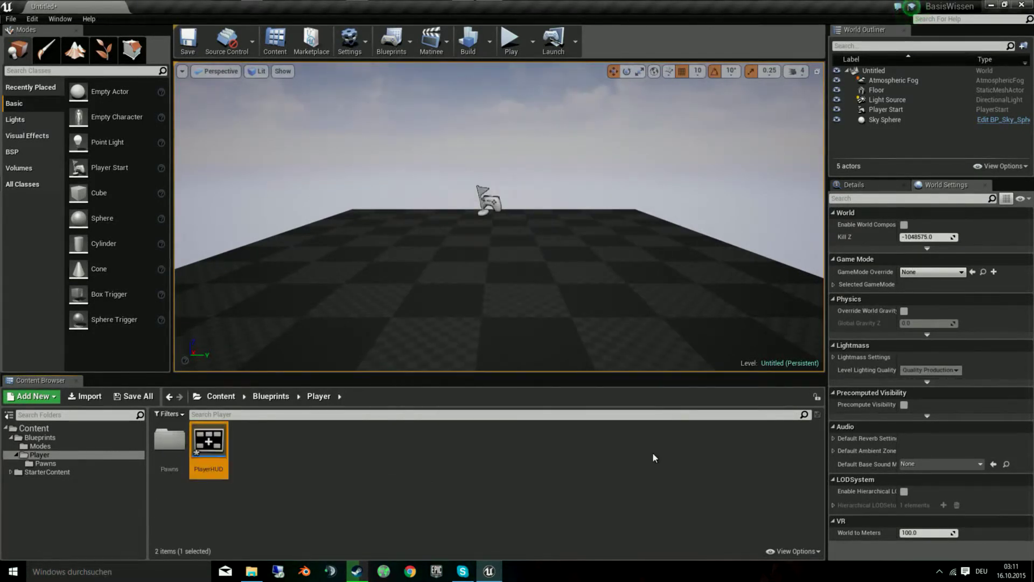
left_click(325, 513)
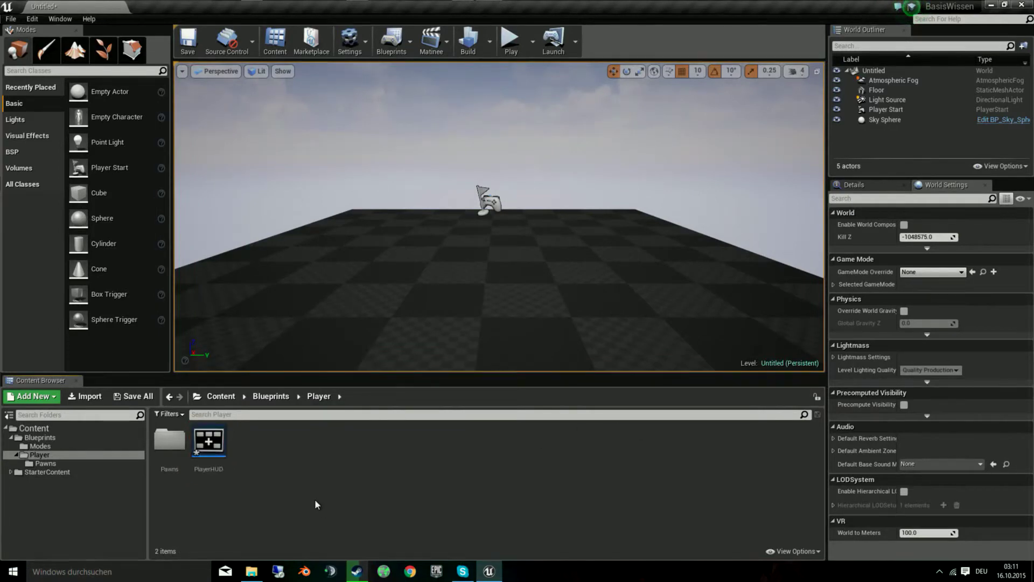
Open PlayerHUD, look over its default event graph nodes, then close the blueprint editor.
double_click(218, 451)
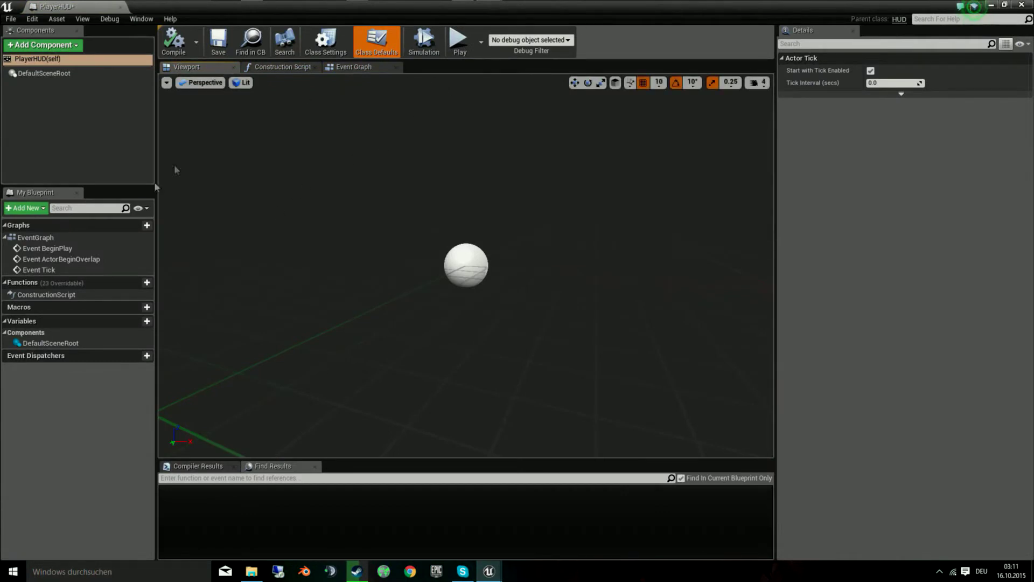
left_click(349, 66)
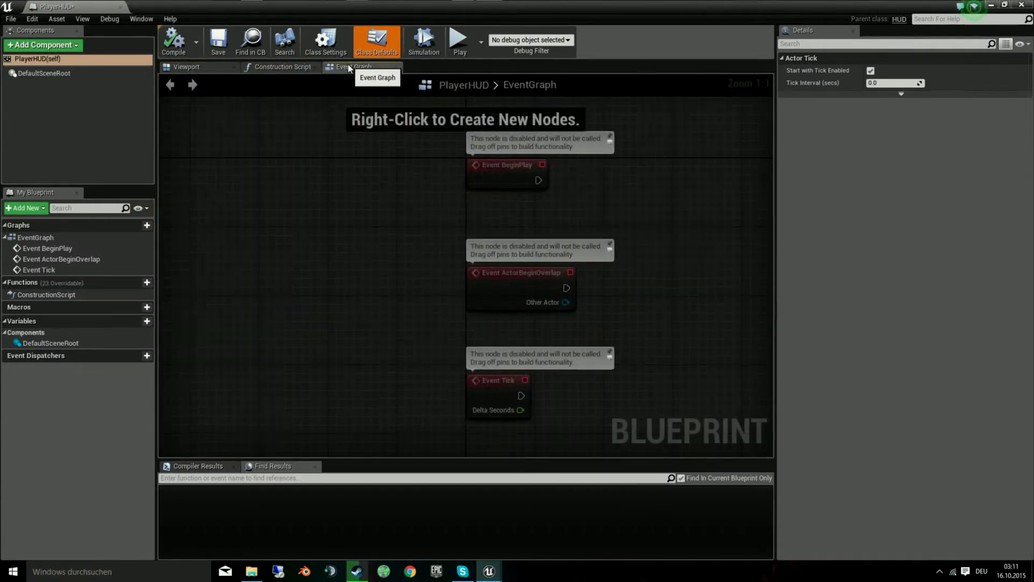
right_click_drag(270, 187, 284, 217)
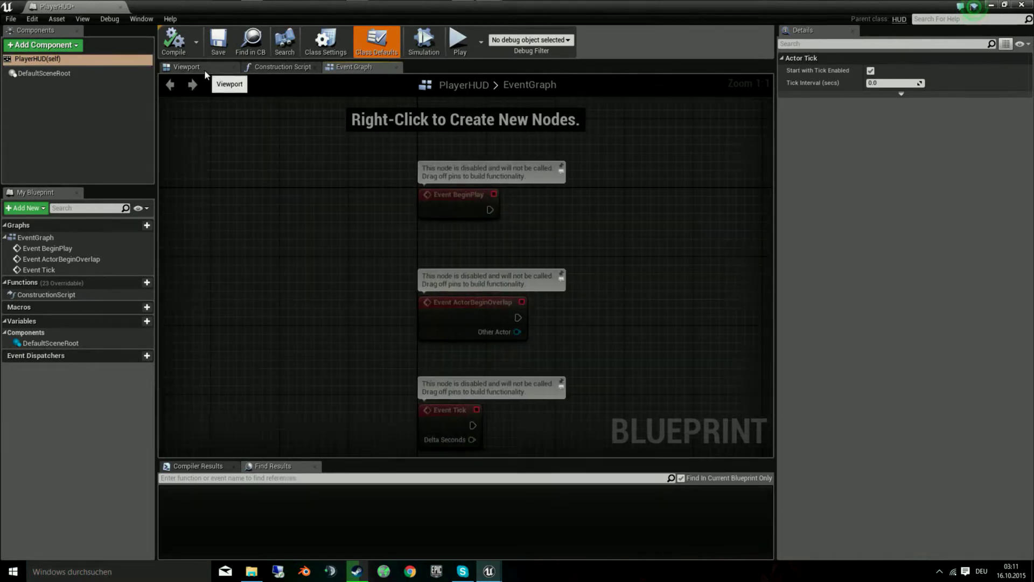
left_click(1020, 6)
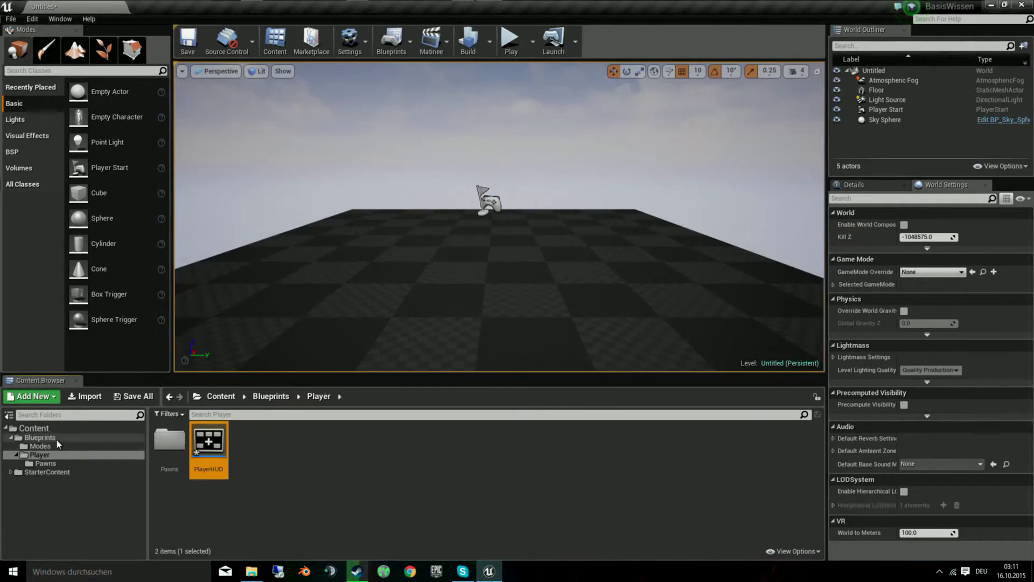
Create a new folder named UI inside Blueprints and open it.
left_click(40, 438)
right_click(272, 471)
left_click(362, 201)
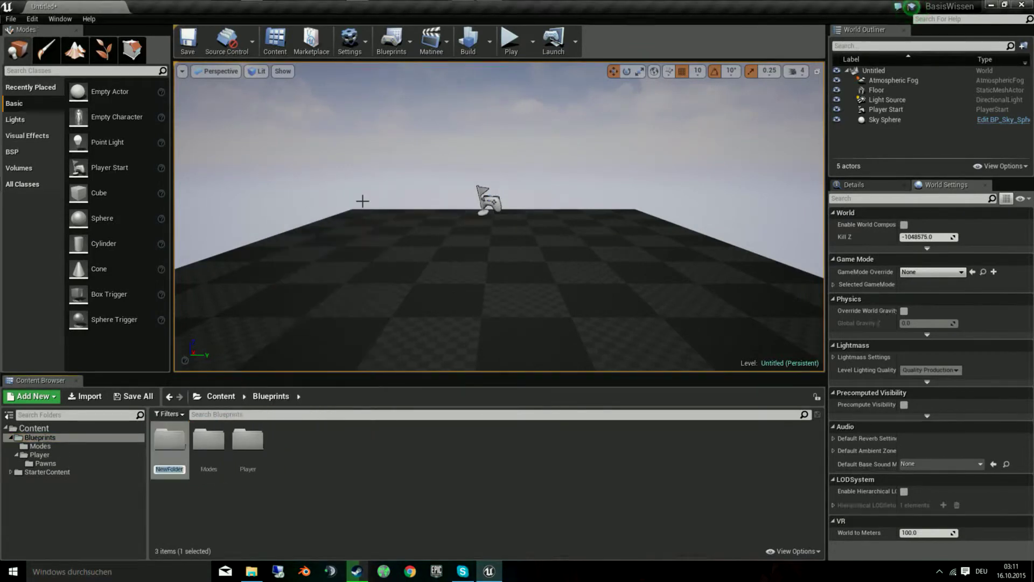
type("UI")
key("Return")
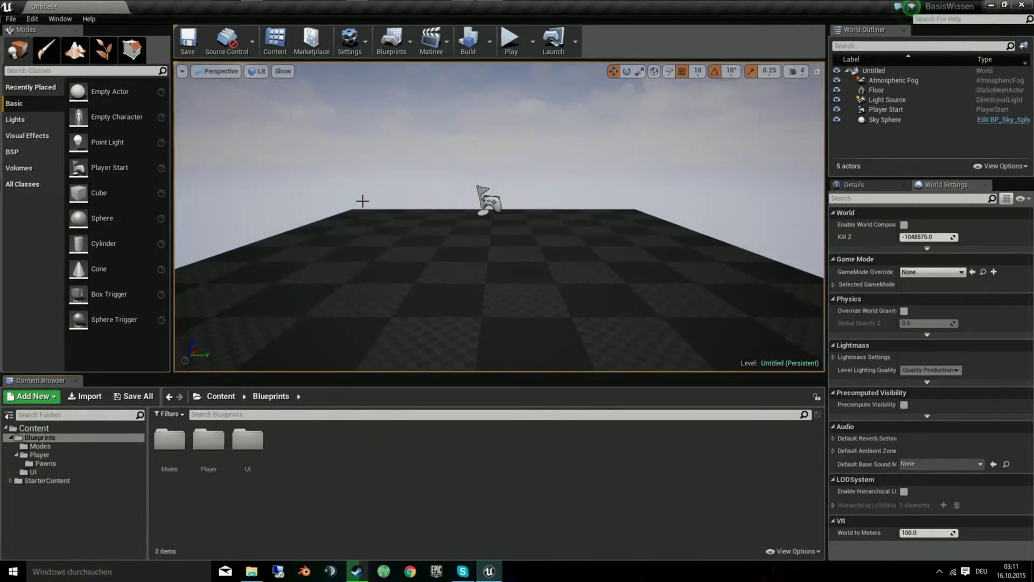
double_click(248, 439)
Add a Widget Blueprint named PlayerHudWidget in the UI folder and open it.
right_click(264, 433)
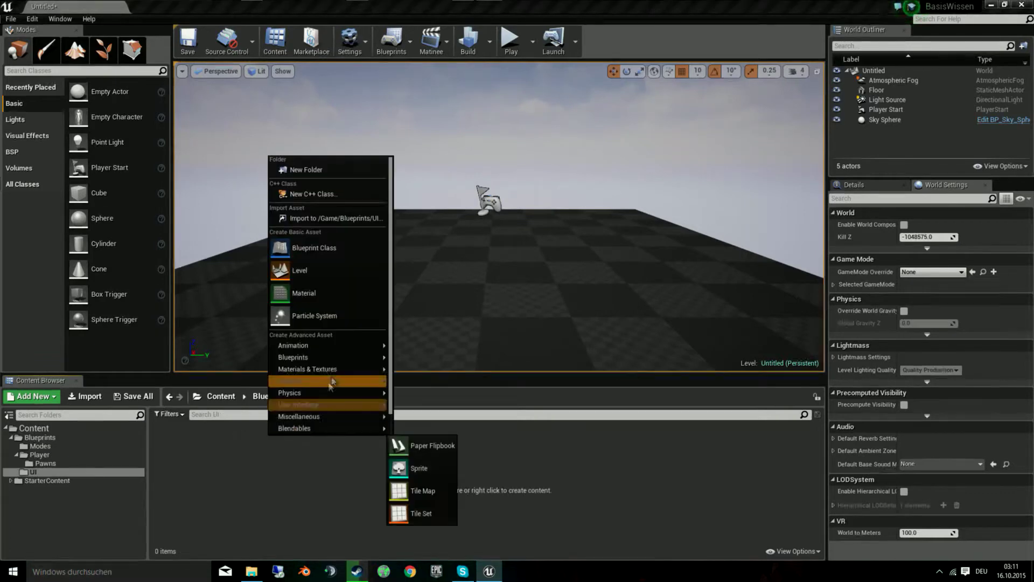
mouse_move(319, 408)
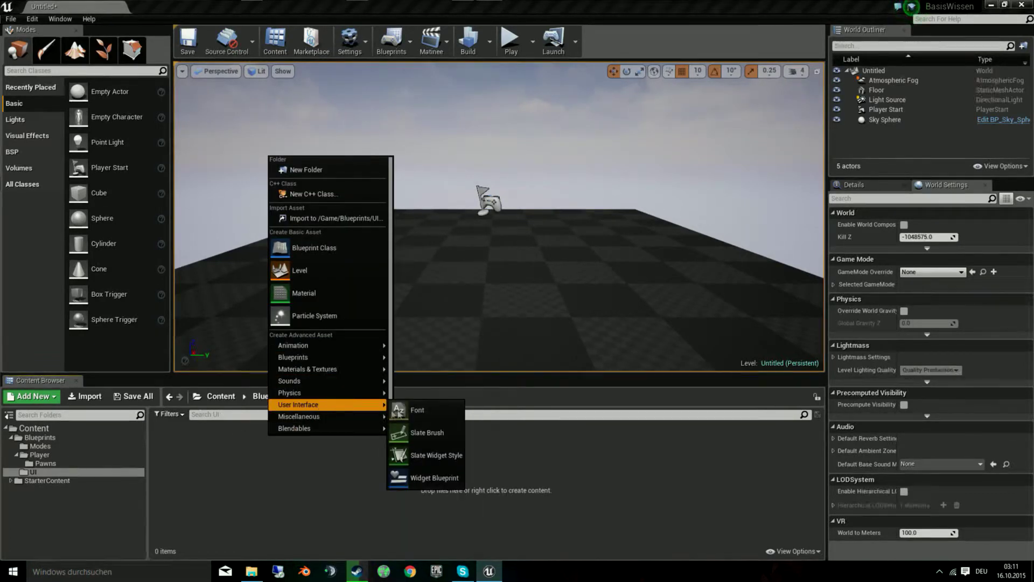
left_click(428, 477)
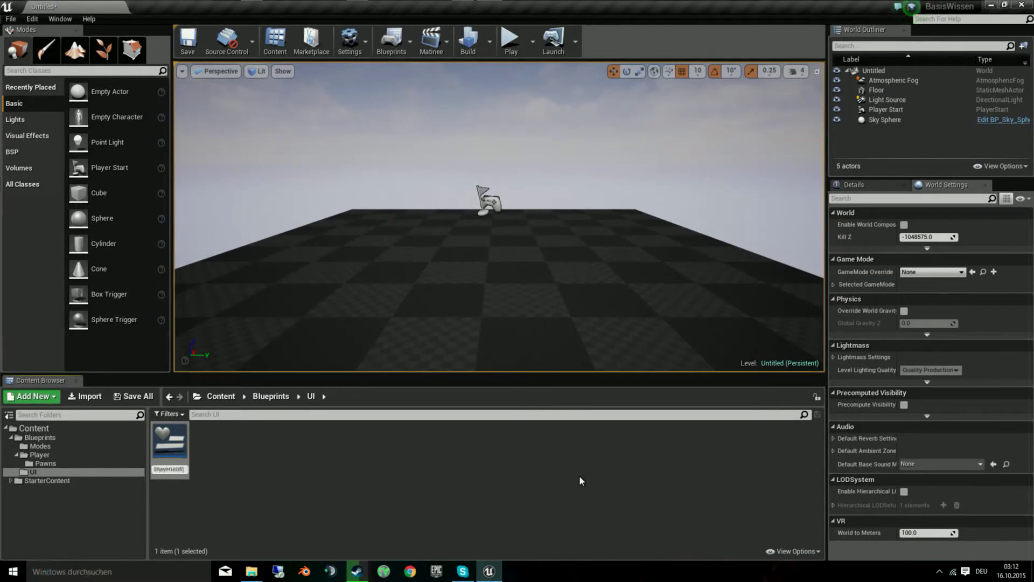
key("Return")
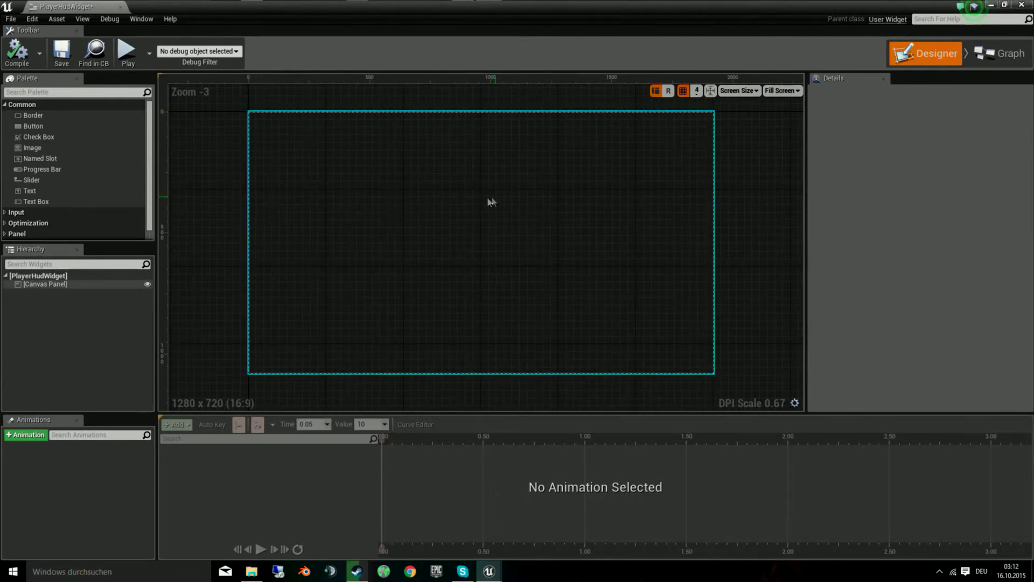
Check the preview Screen Size list in the designer, leaving it unchanged.
left_click(738, 91)
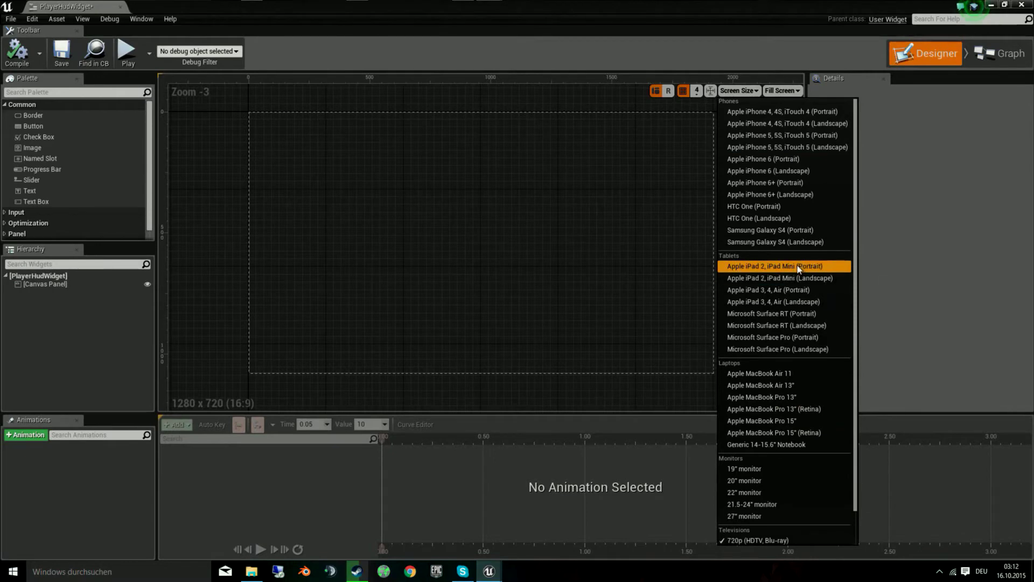
left_click(487, 226)
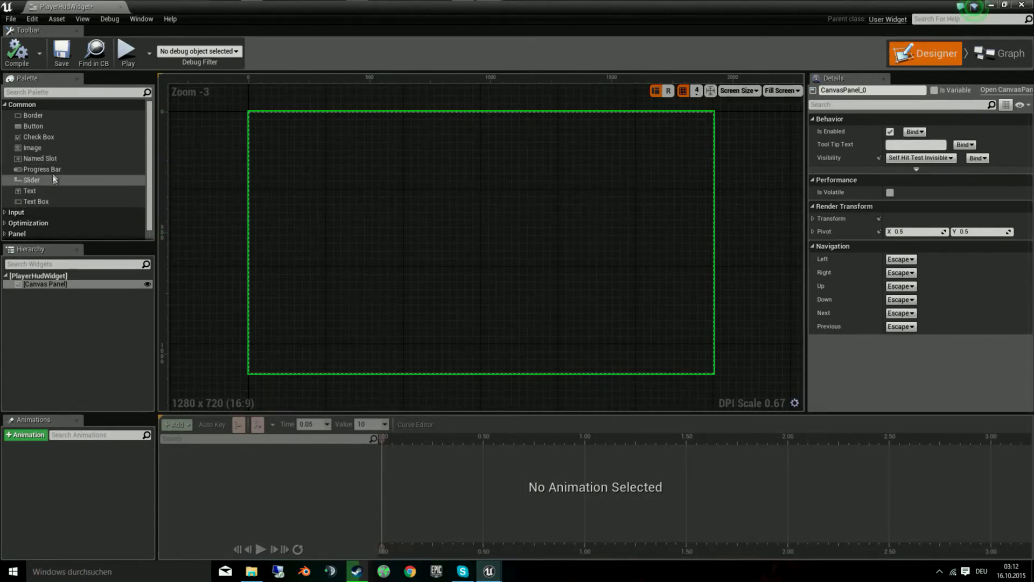
scroll(46, 156, "down", 1)
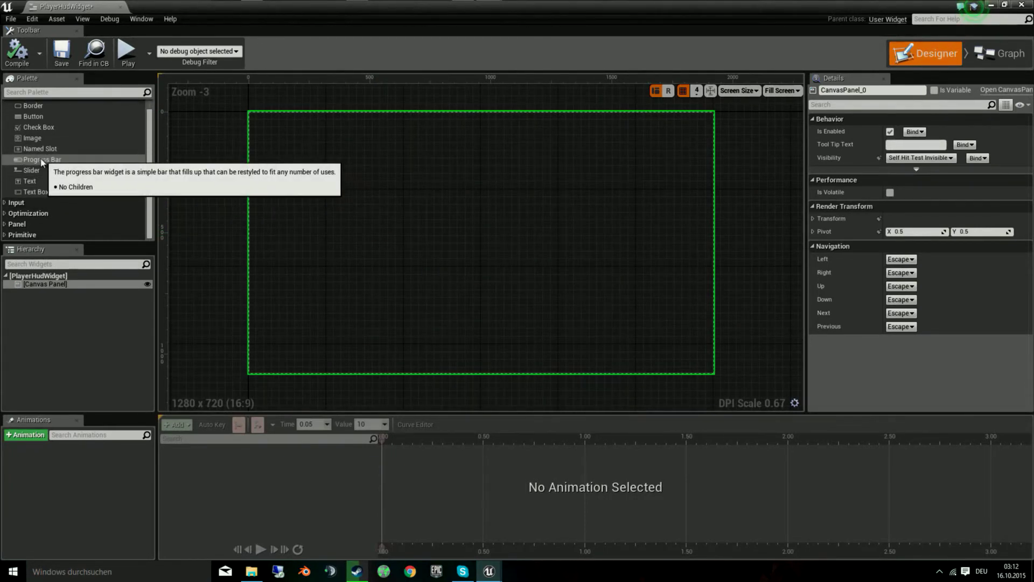
scroll(35, 161, "up", 1)
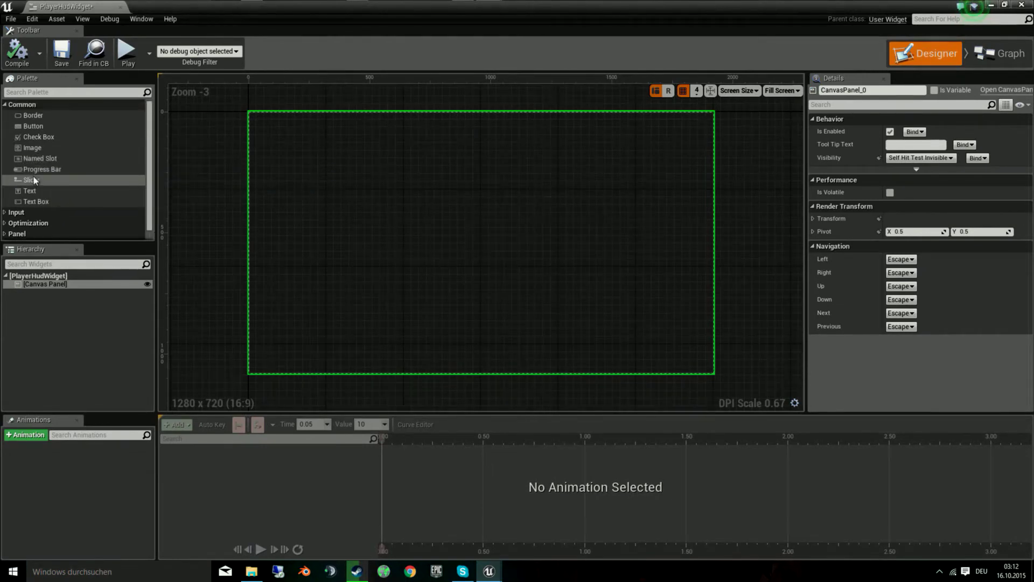
Try a Progress Bar on the canvas, remove it, and pick Vertical Box from the Panel category.
left_click_drag(33, 169, 259, 125)
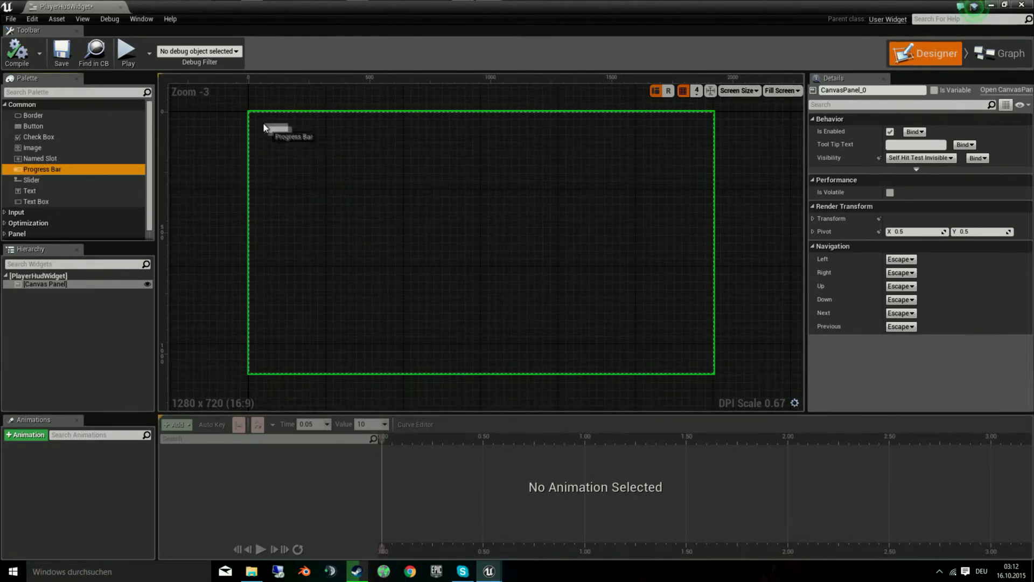
left_click_drag(260, 125, 257, 124)
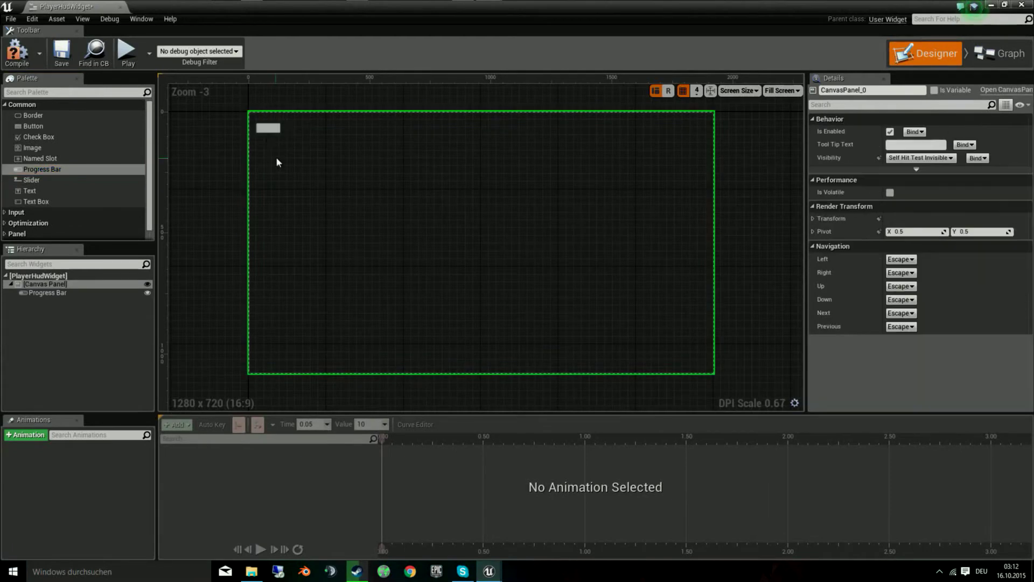
left_click_drag(127, 188, 107, 186)
scroll(75, 183, "down", 1)
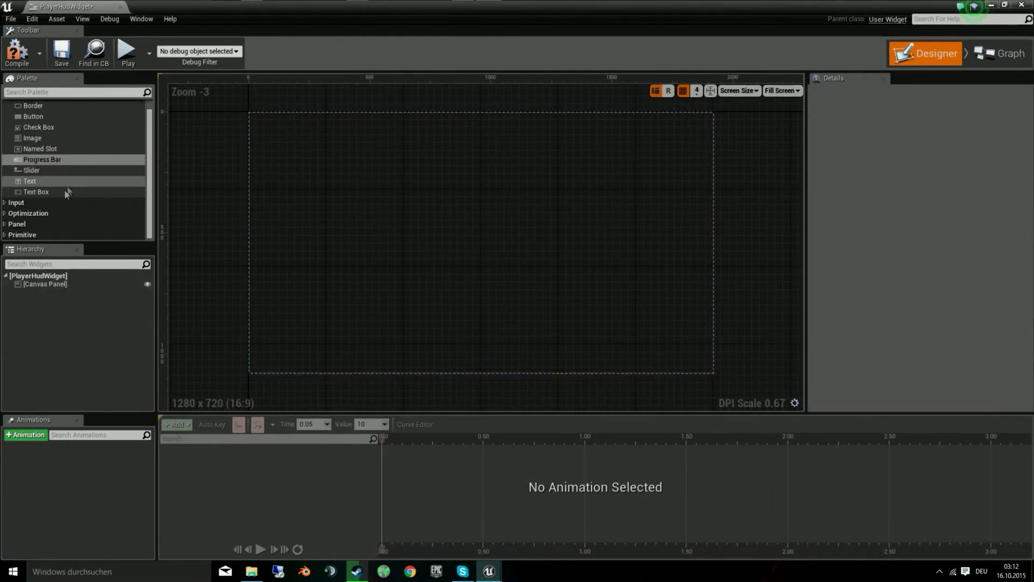
left_click(8, 226)
scroll(44, 229, "down", 3)
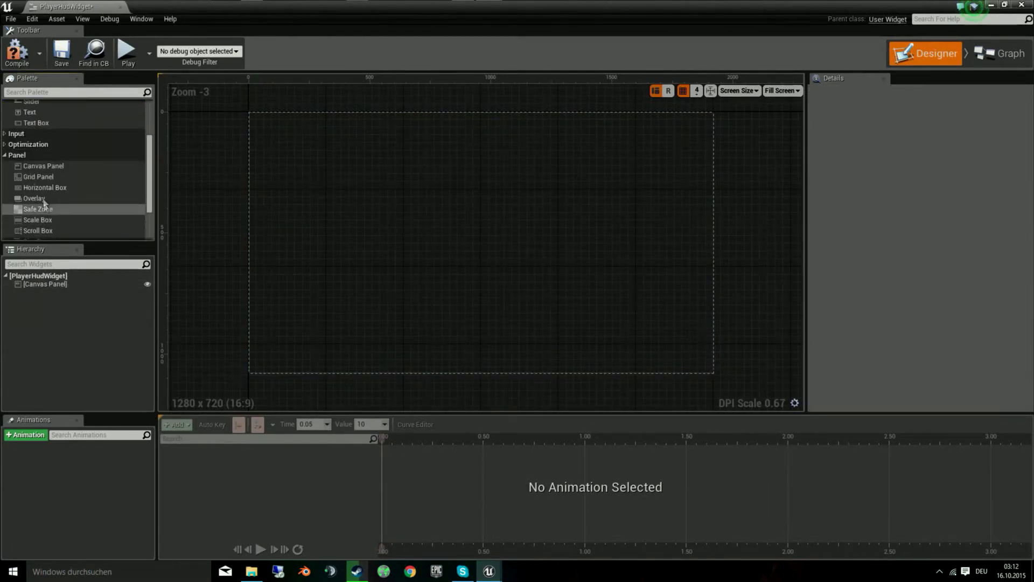
scroll(44, 197, "down", 3)
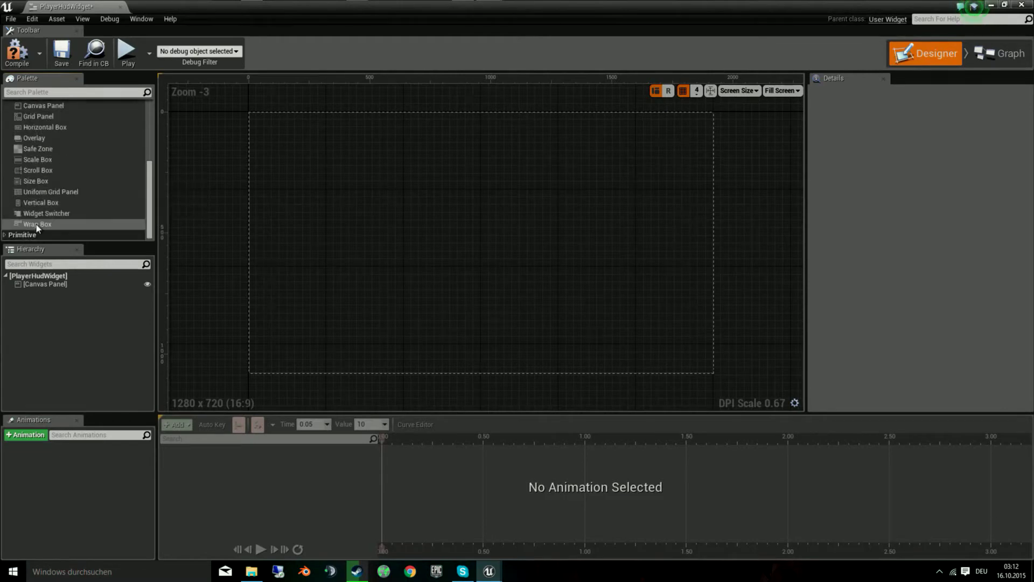
left_click(67, 204)
Drop a Vertical Box at offsets 40, 32 on the canvas and apply full-stretch anchors.
mouse_move(68, 207)
left_mouse_down()
mouse_move(259, 118)
mouse_move(444, 168)
left_mouse_up()
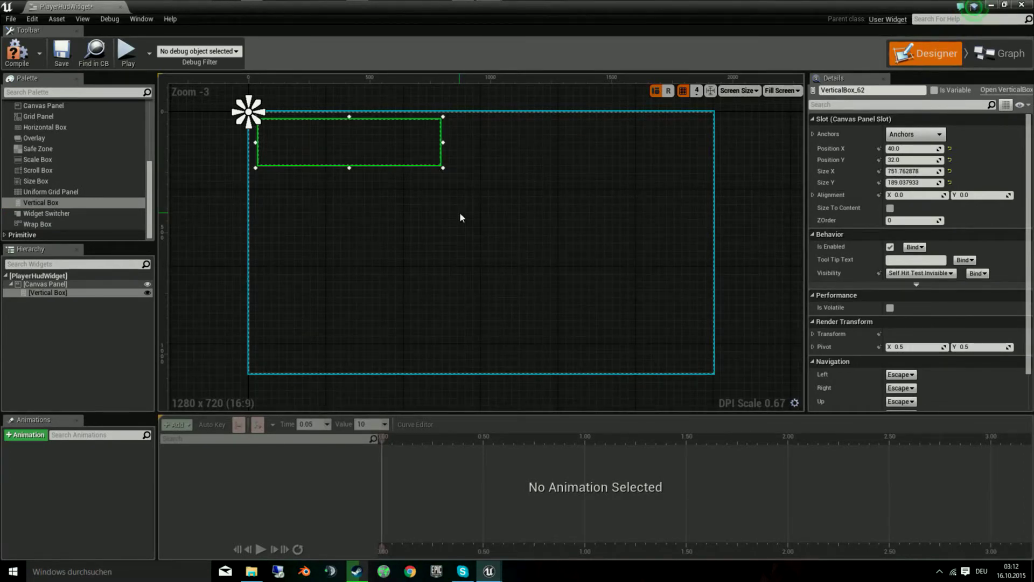
left_click(916, 134)
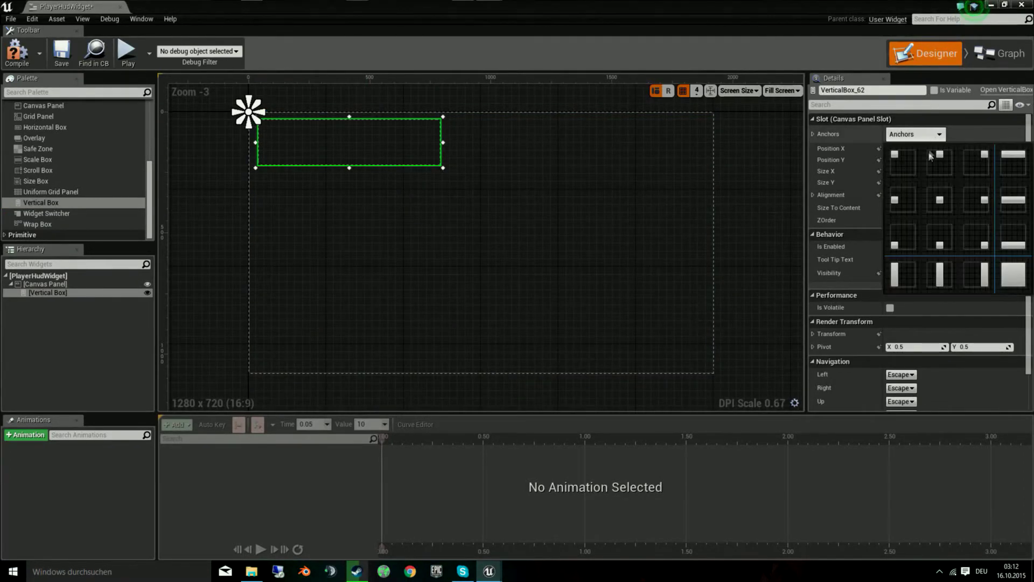
left_click(909, 160)
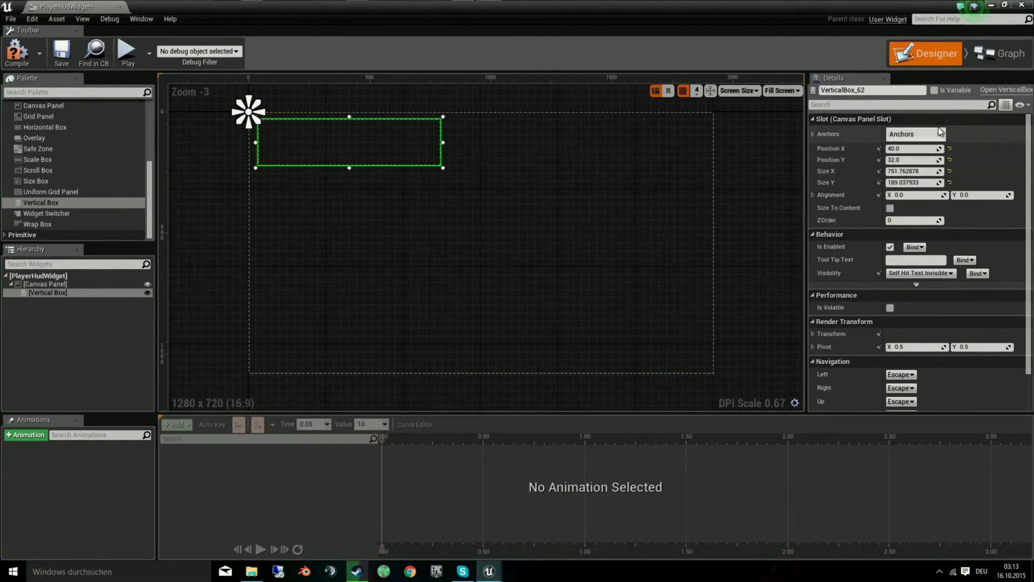
left_click(915, 134)
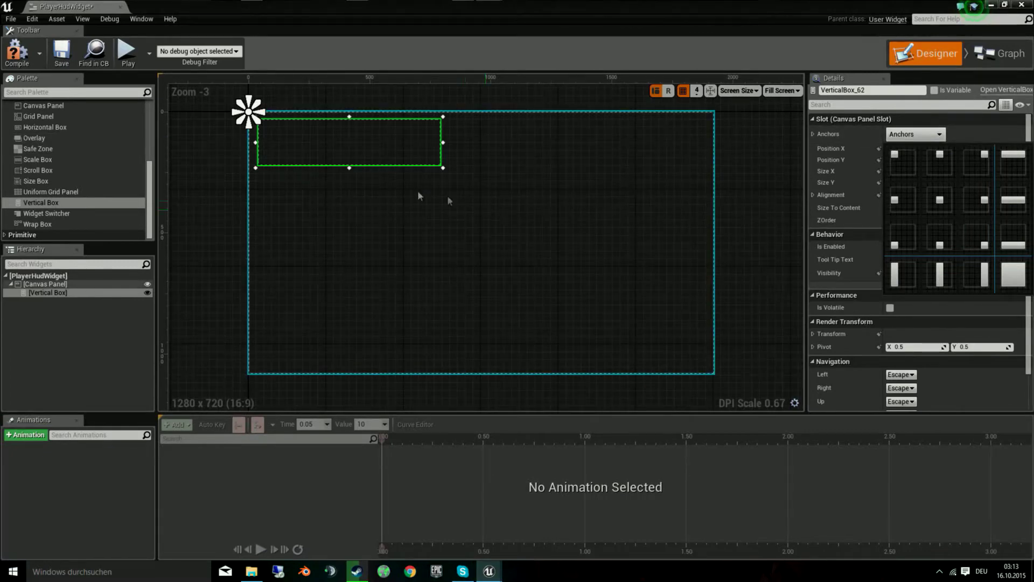
left_click(394, 218)
left_click(334, 149)
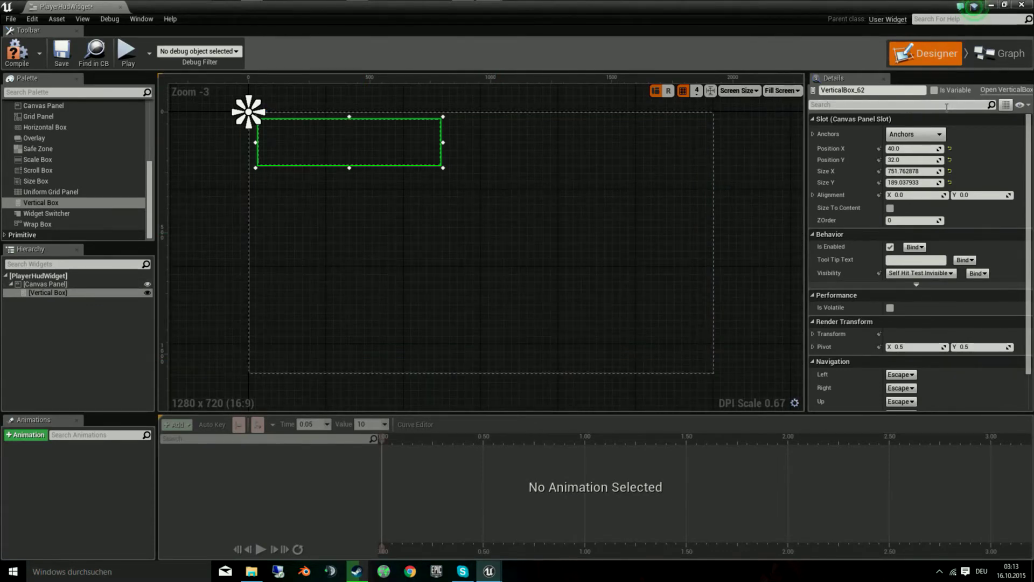
left_click(926, 137)
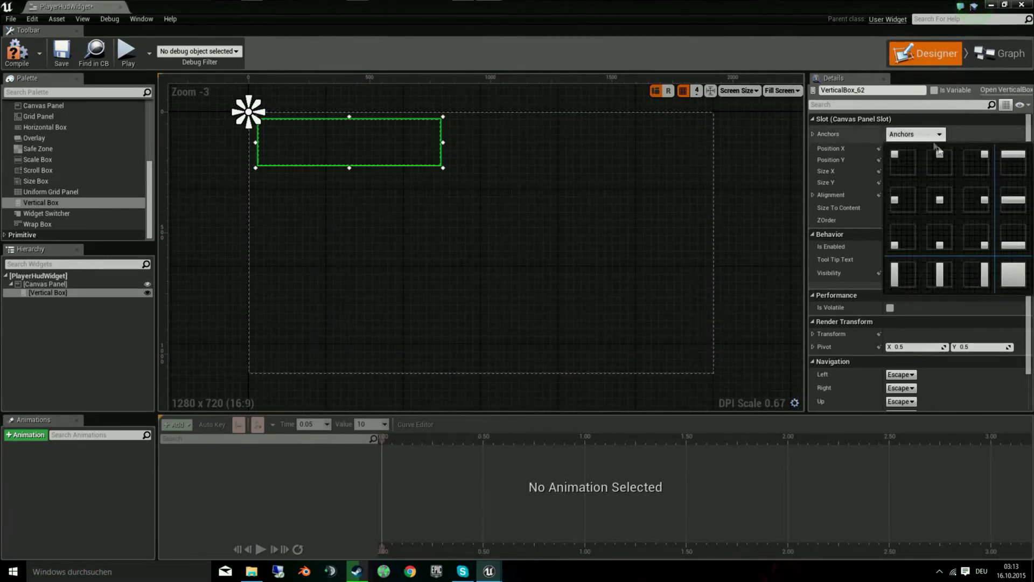
left_click(1011, 277)
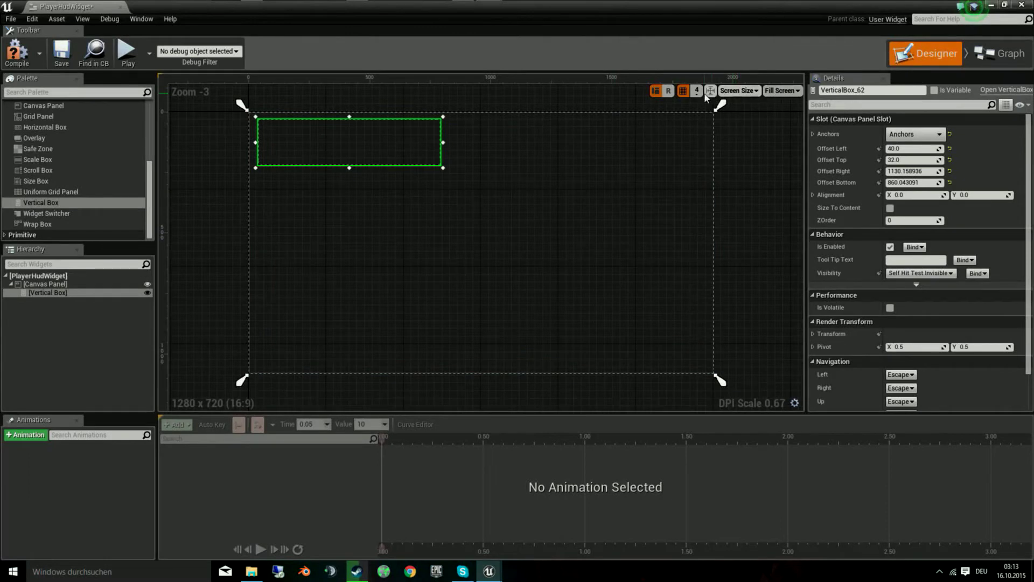
Preview the widget at iPhone 4 Portrait size (640 x 960) and centre the frame.
left_click(750, 90)
left_click(750, 90)
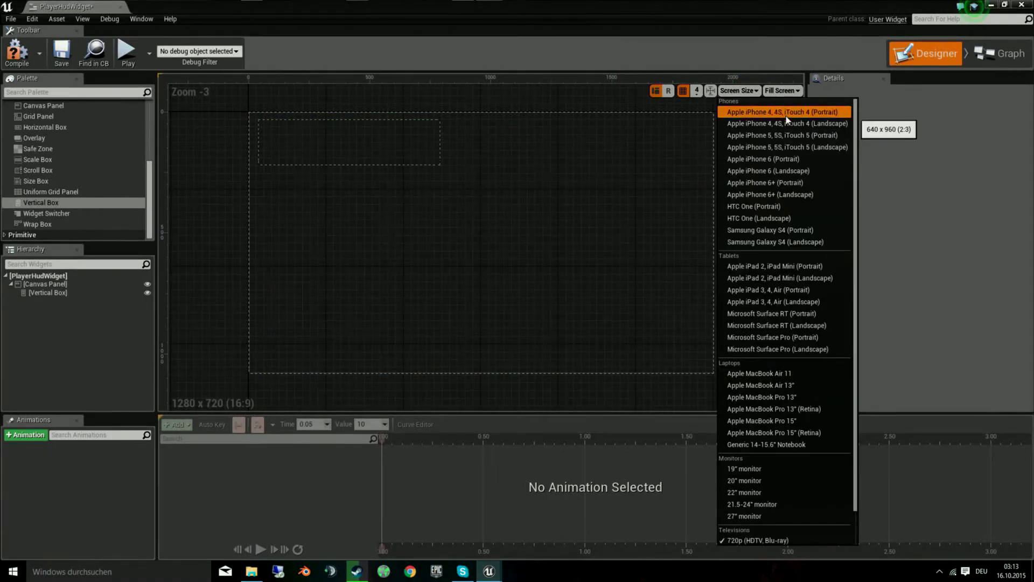
left_click(786, 113)
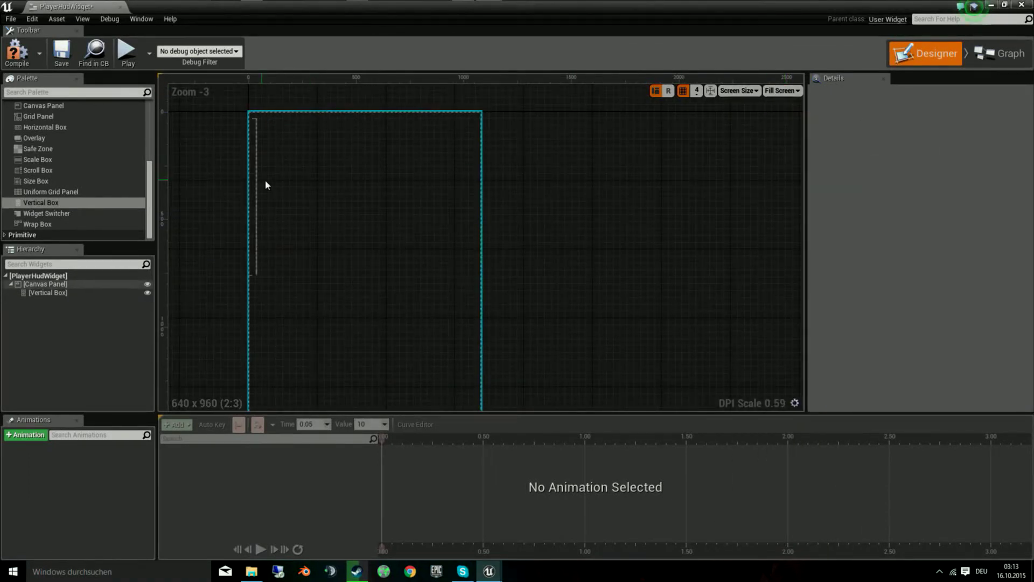
scroll(358, 134, "down", 4)
right_click_drag(374, 111, 395, 250)
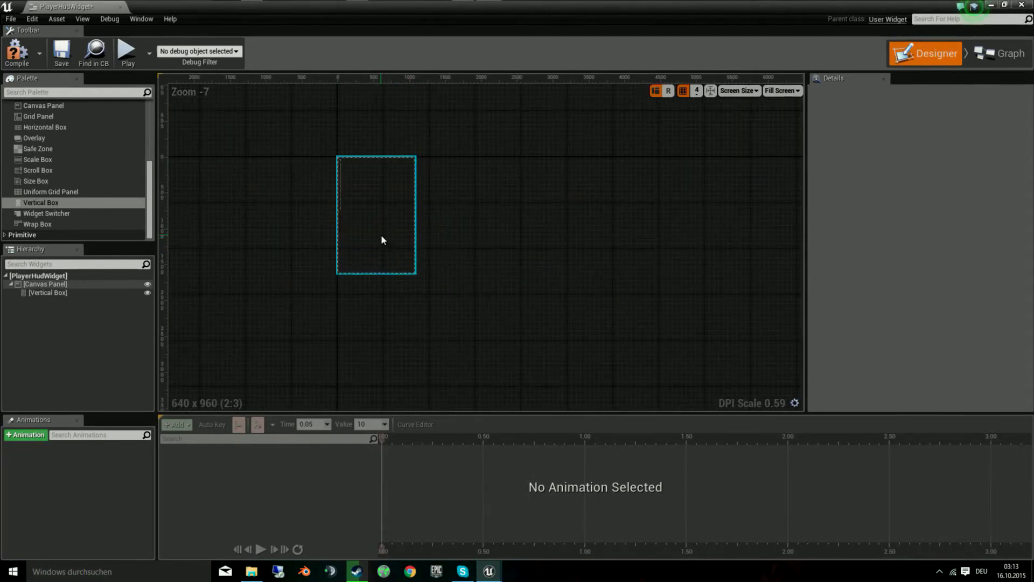
Switch the preview to the 27" monitor size, 2560 x 1440, and reselect the Vertical Box.
left_click(739, 90)
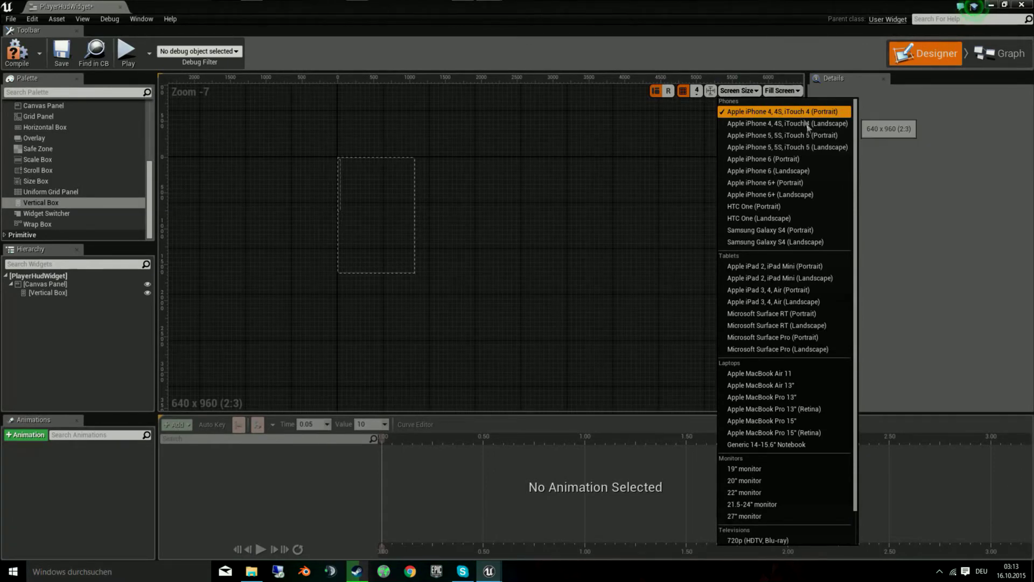
left_click(790, 516)
left_click(424, 188)
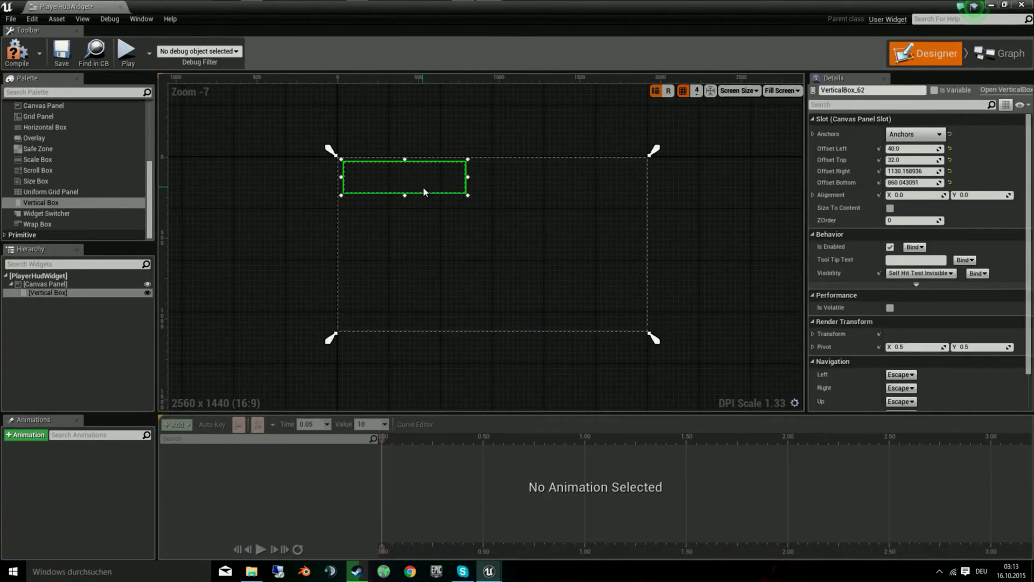
scroll(468, 200, "up", 4)
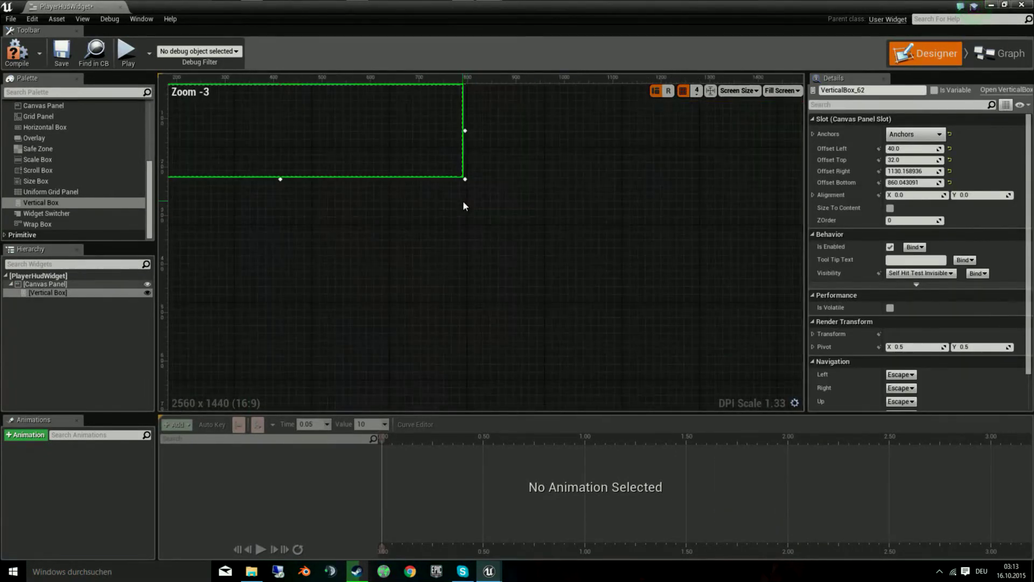
Anchor the Vertical Box top-left and resize it to about 750 × 188 at position 40, 32.
left_click(918, 135)
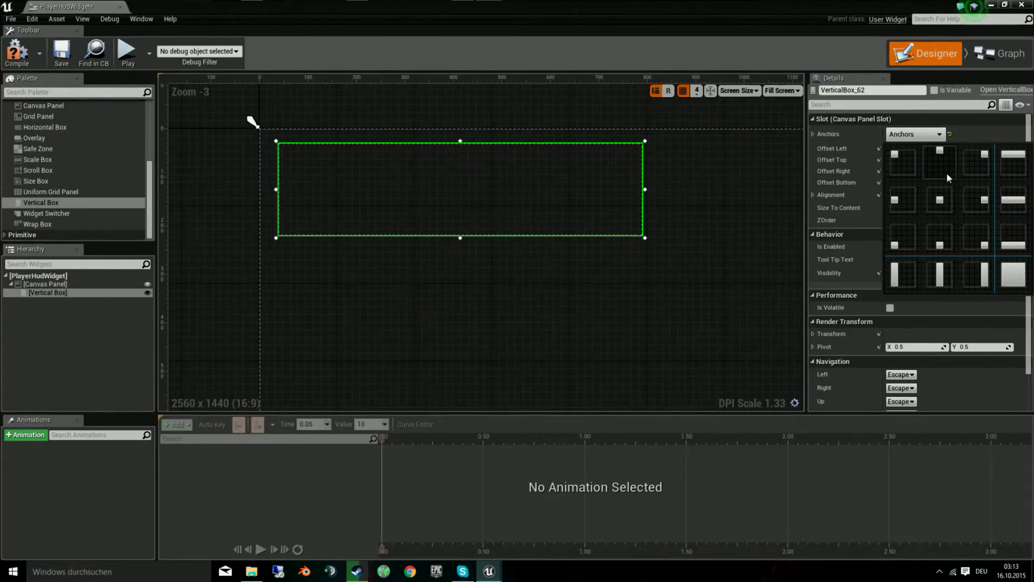
left_click(903, 160)
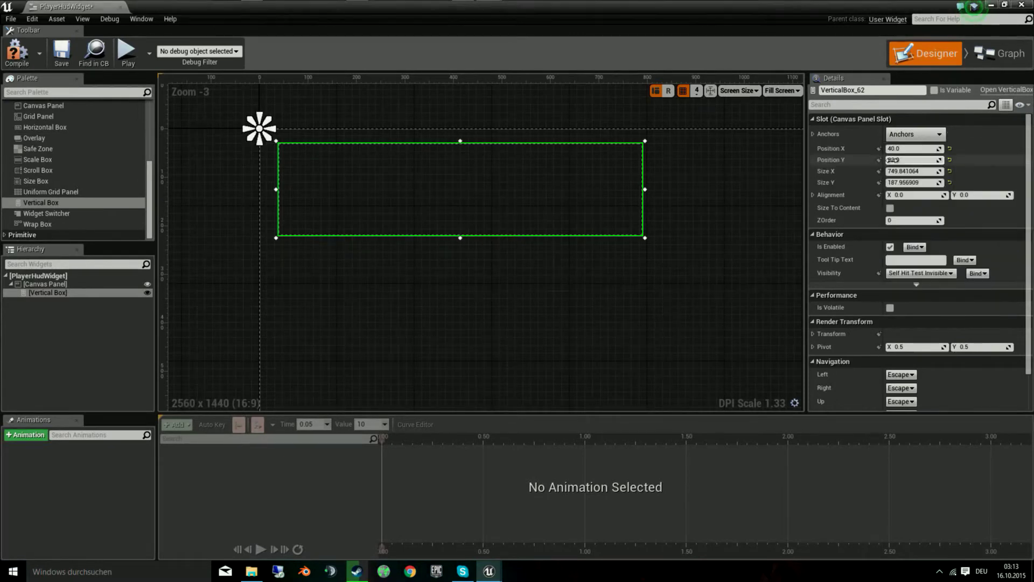
left_click(544, 292)
left_click(499, 234)
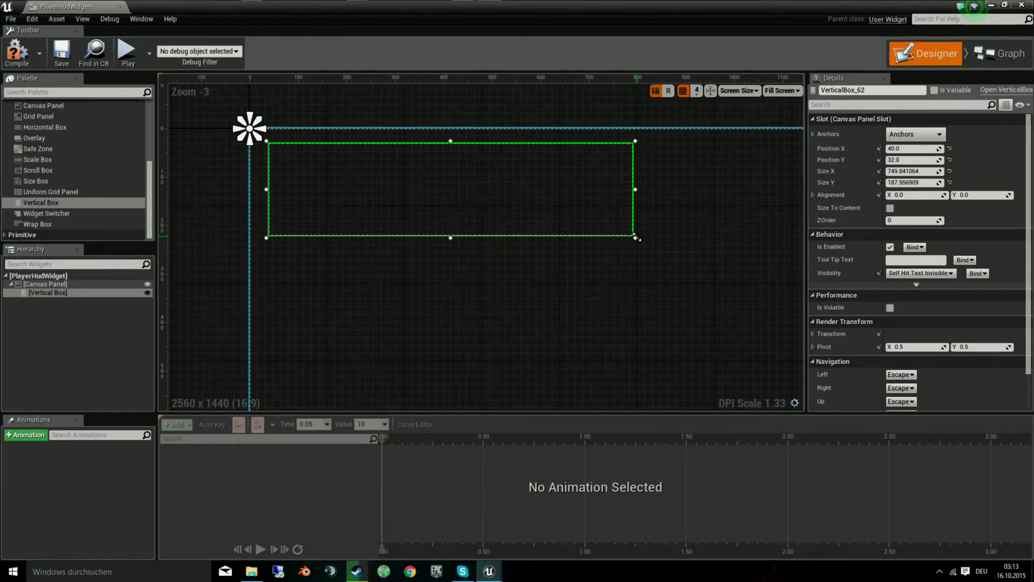
left_click_drag(636, 237, 542, 246)
left_click(470, 308)
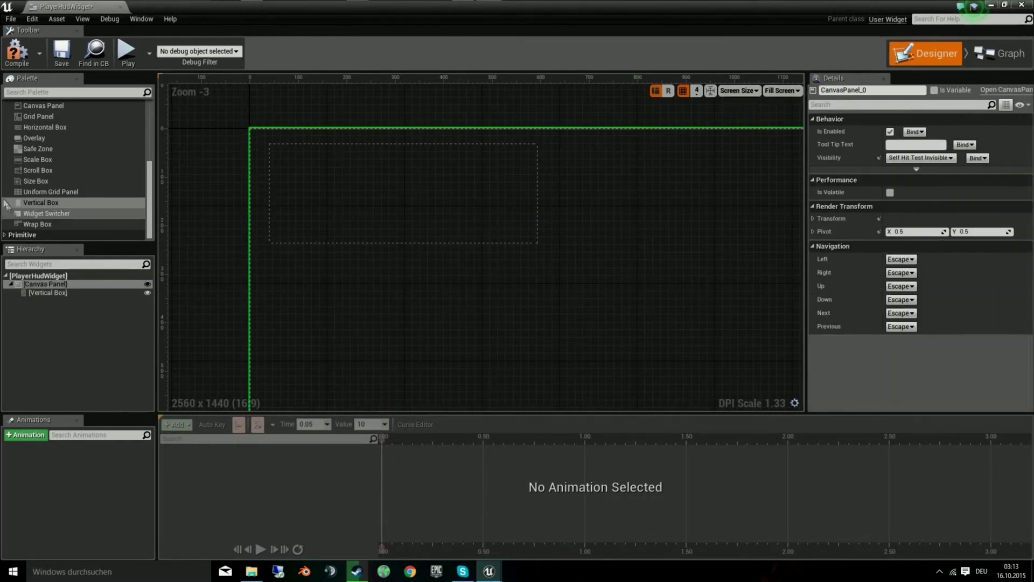
Add a Text block and a Progress Bar below it inside the Vertical Box.
scroll(56, 171, "up", 3)
scroll(55, 166, "up", 2)
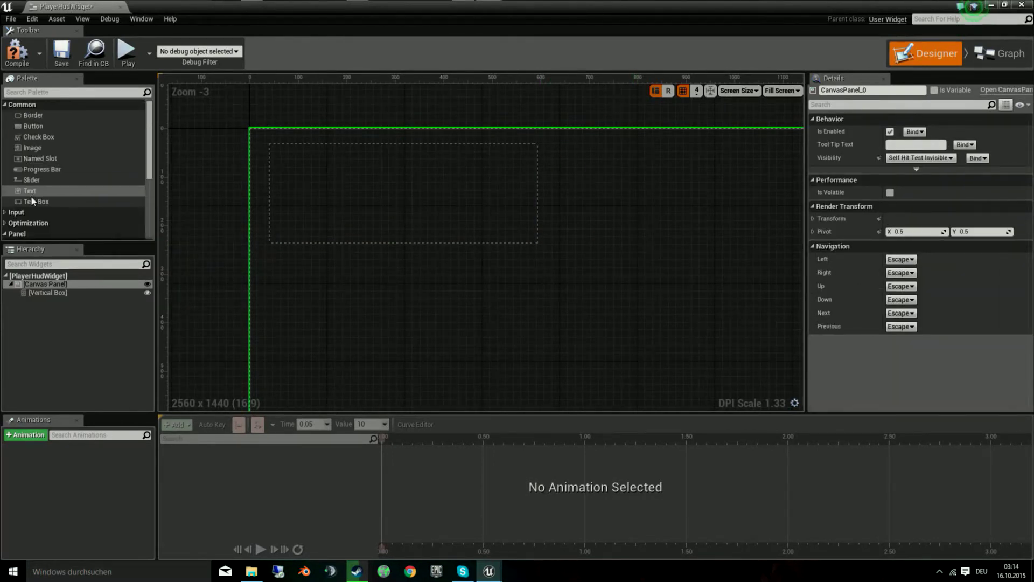
left_click_drag(31, 193, 299, 165)
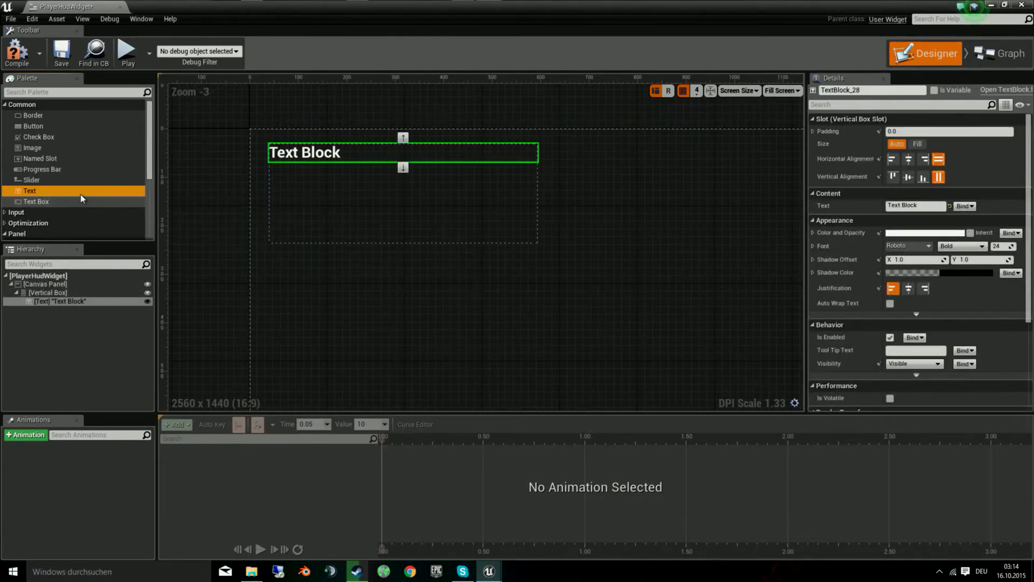
left_click_drag(42, 169, 337, 168)
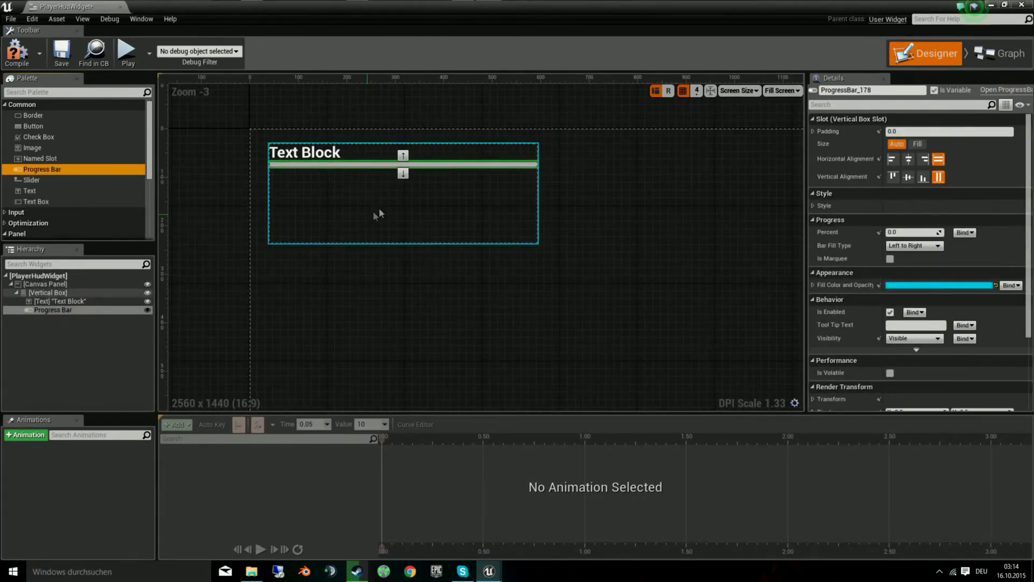
Set both the Text block and the Progress Bar Size to Fill.
left_click(918, 144)
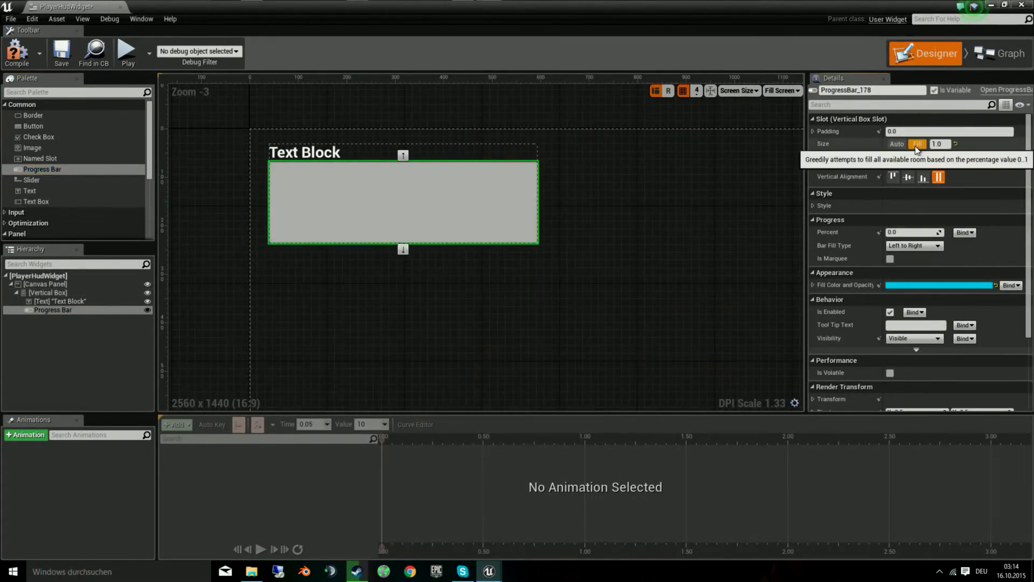
left_click(473, 151)
left_click(445, 192)
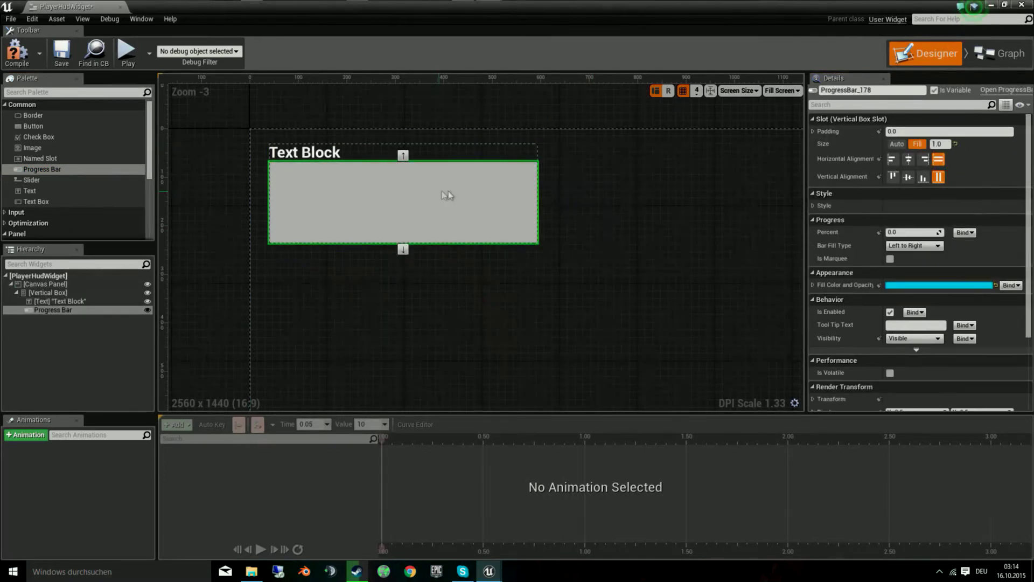
left_click(899, 147)
left_click(362, 152)
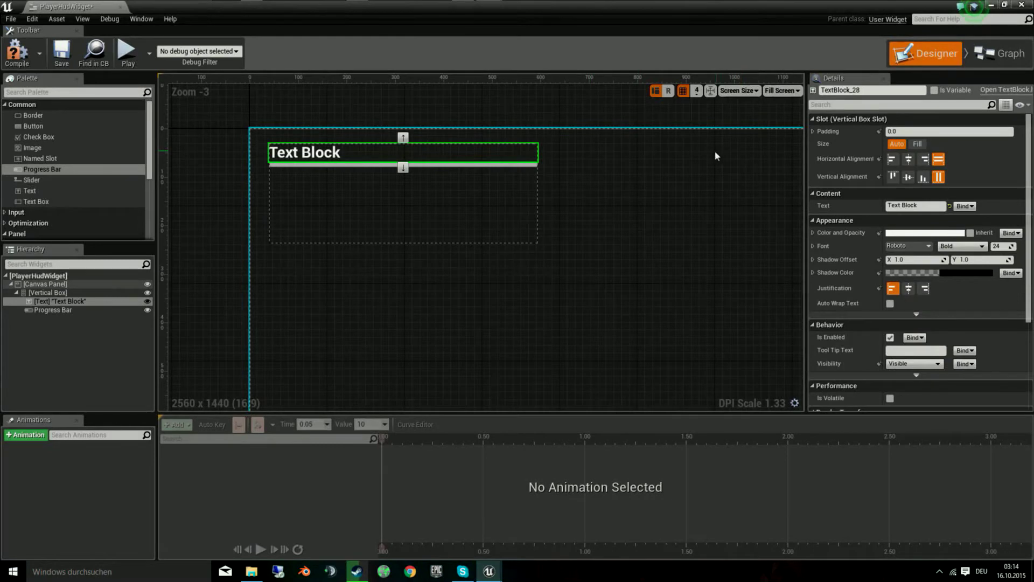
left_click(917, 144)
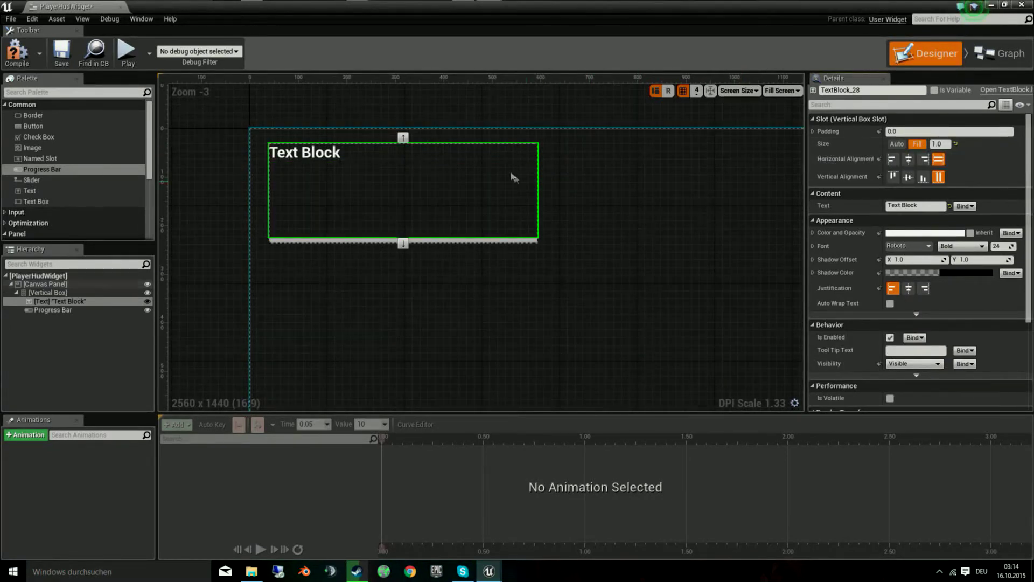
left_click(457, 243)
left_click(919, 144)
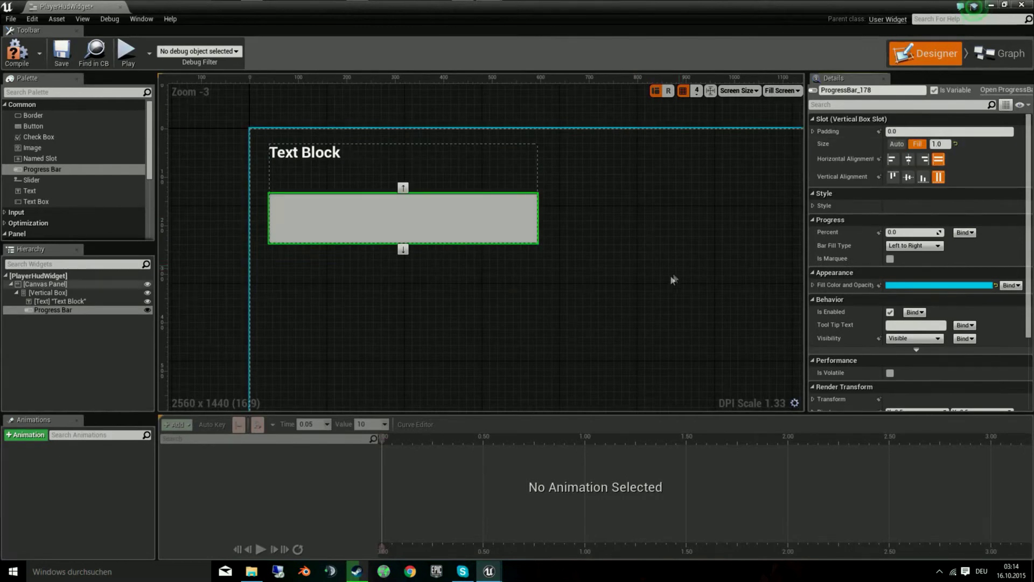
left_click(448, 296)
left_click(397, 221)
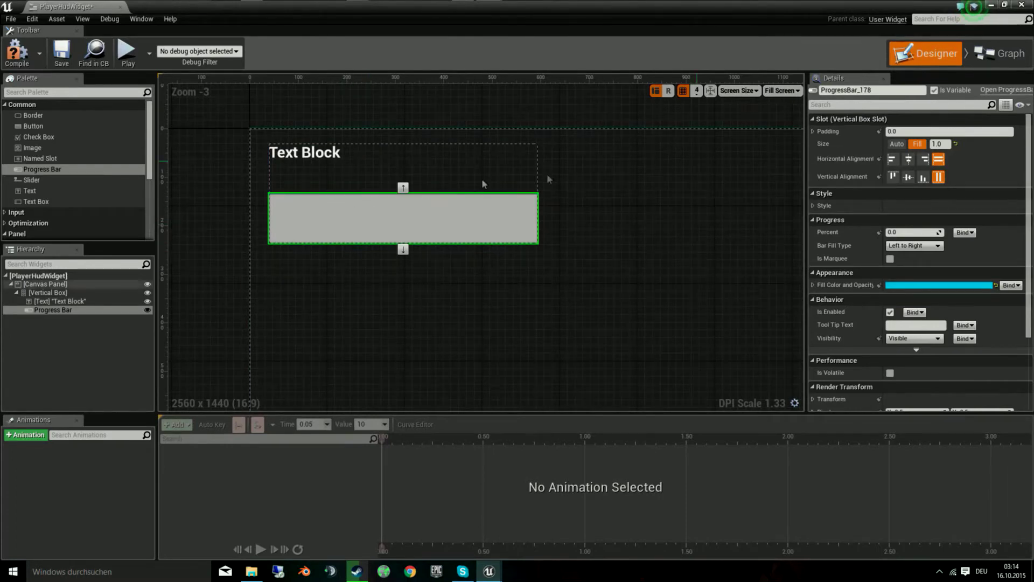
Set the Text block's fill value to 0.3.
left_click(367, 173)
type("0.")
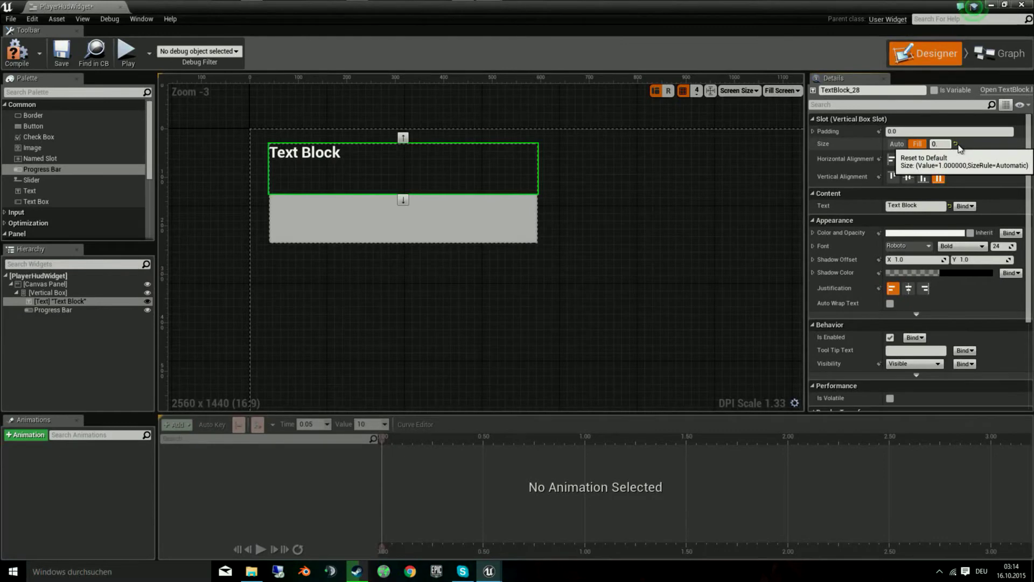
key("Return")
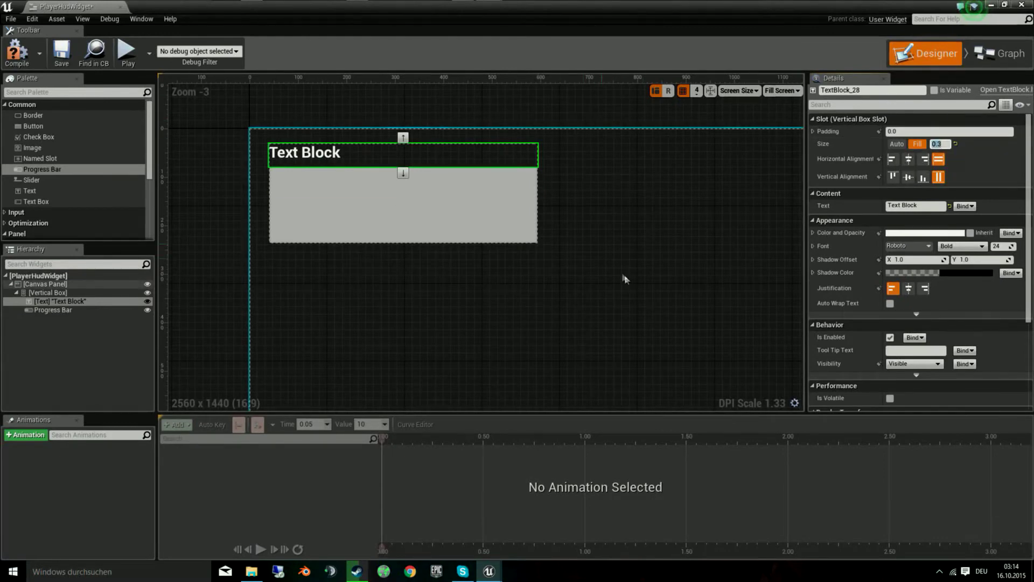
left_click(589, 302)
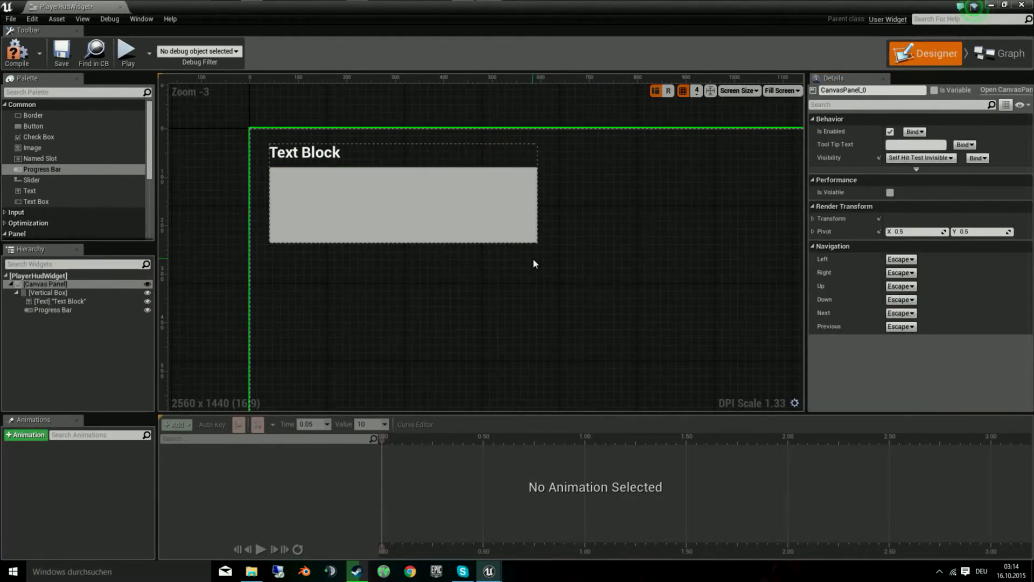
left_click(442, 155)
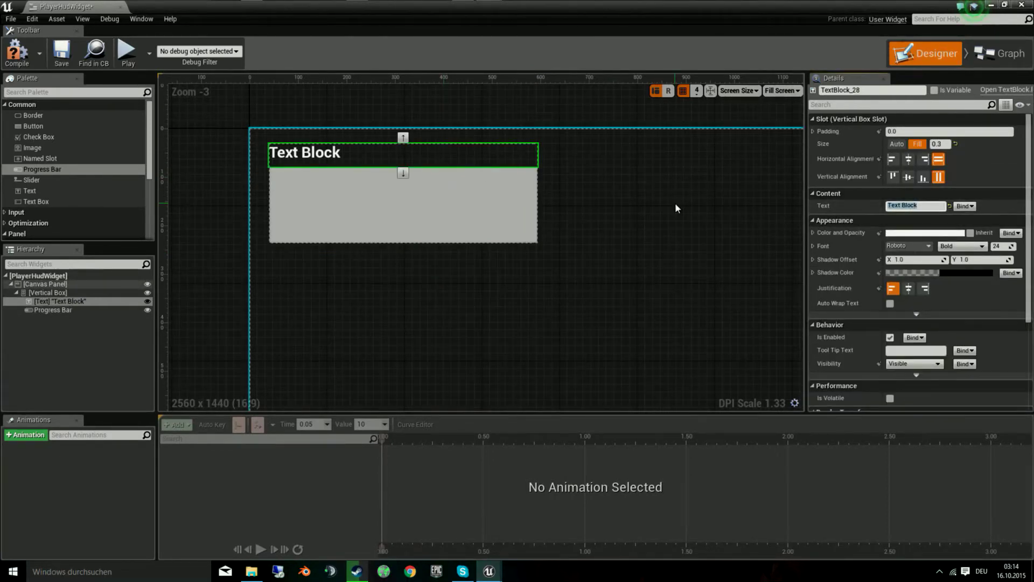
Change the text block's label to 'Lebensenergie'.
type("eb")
type("ensenergie")
key("Return")
left_click(565, 284)
Set the Progress Bar's Percent to 1.0 and save PlayerHudWidget.
scroll(475, 293, "down", 1)
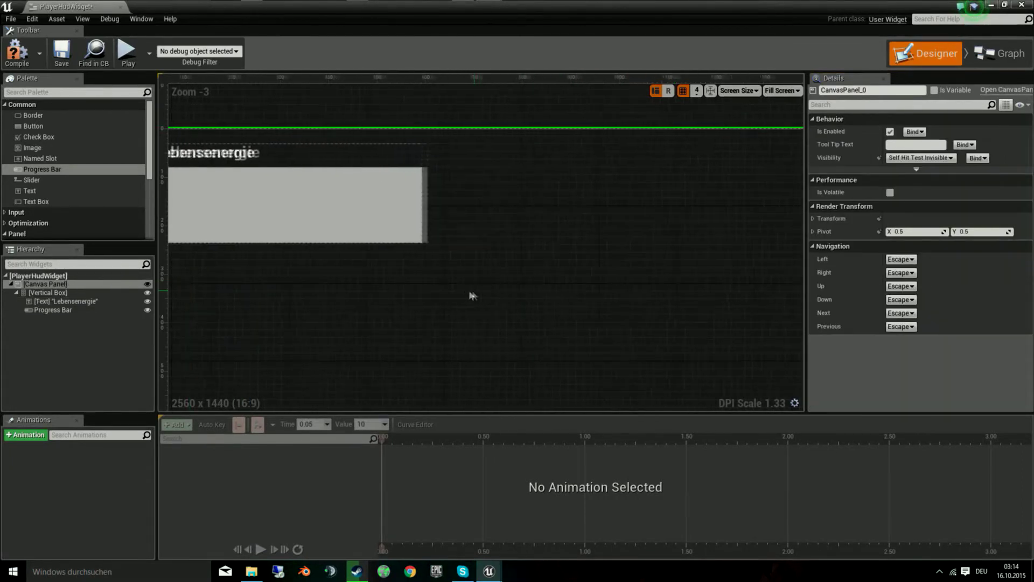
left_click(357, 242)
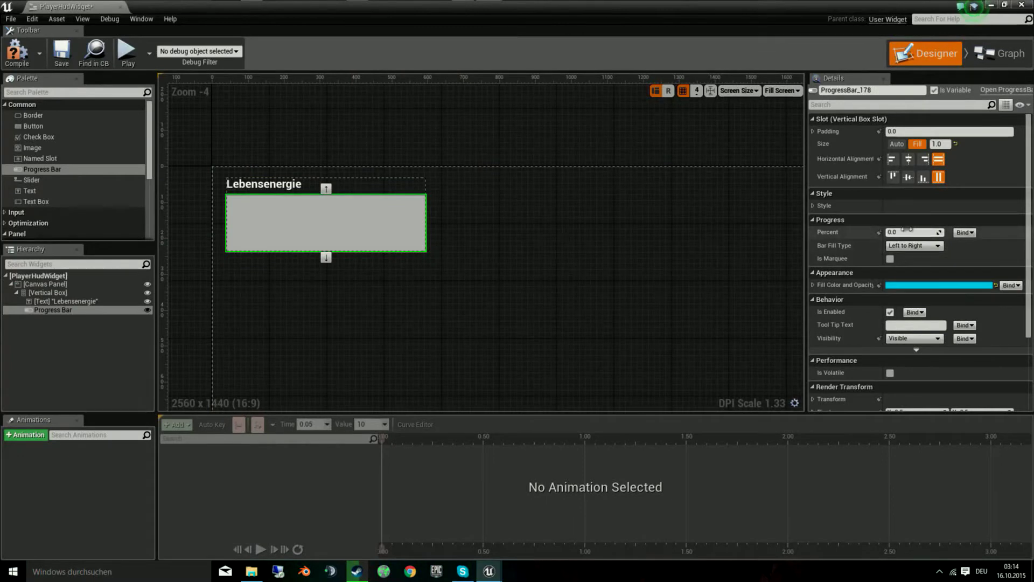
left_click_drag(910, 232, 983, 240)
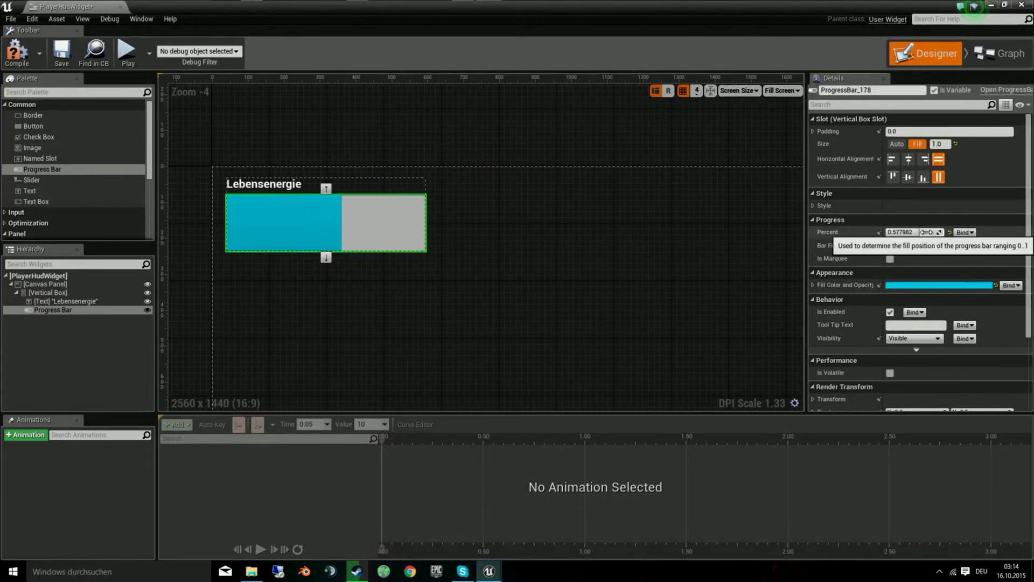
left_click(608, 266)
left_click(61, 53)
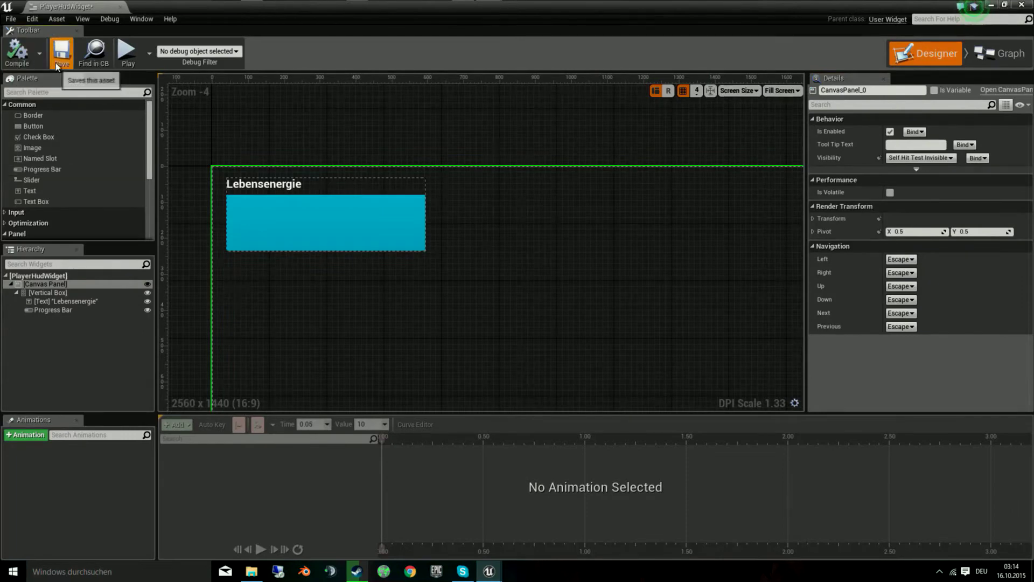
scroll(560, 268, "down", 5)
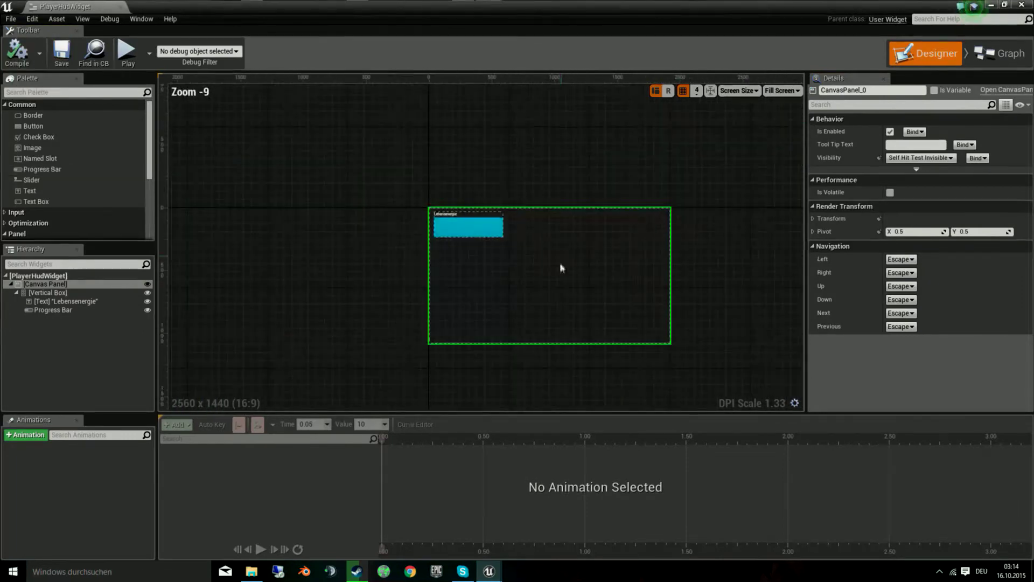
Close the PlayerHudWidget editor and open the PlayerHUD blueprint from Blueprints > Player.
left_click(1023, 7)
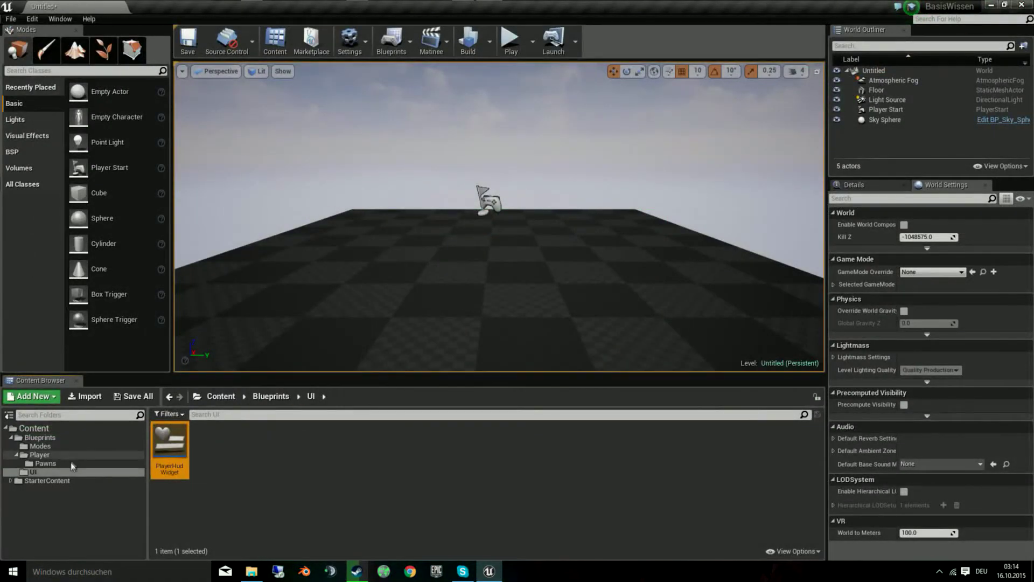
left_click(52, 449)
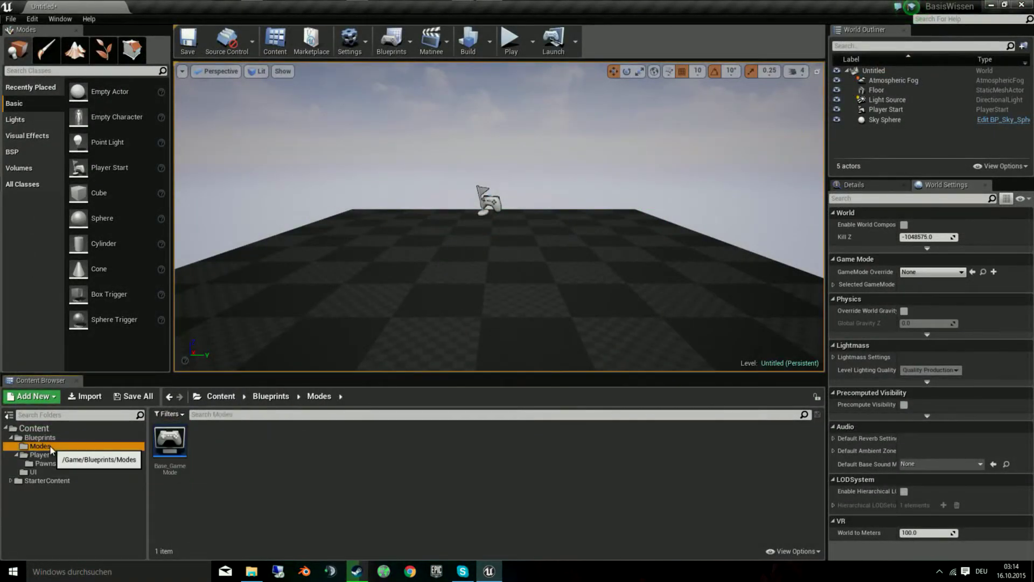
left_click(53, 463)
left_click(39, 454)
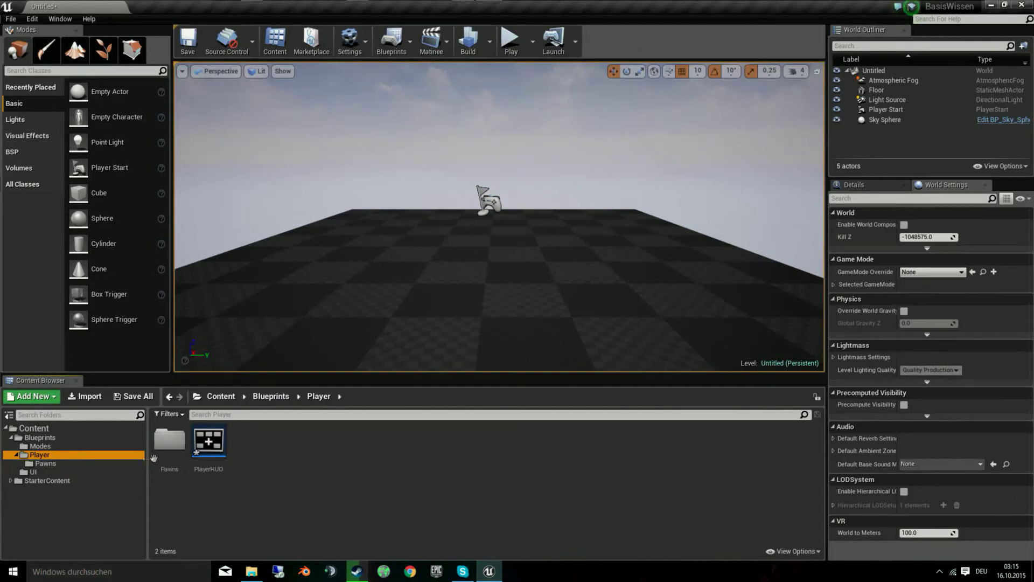
double_click(213, 444)
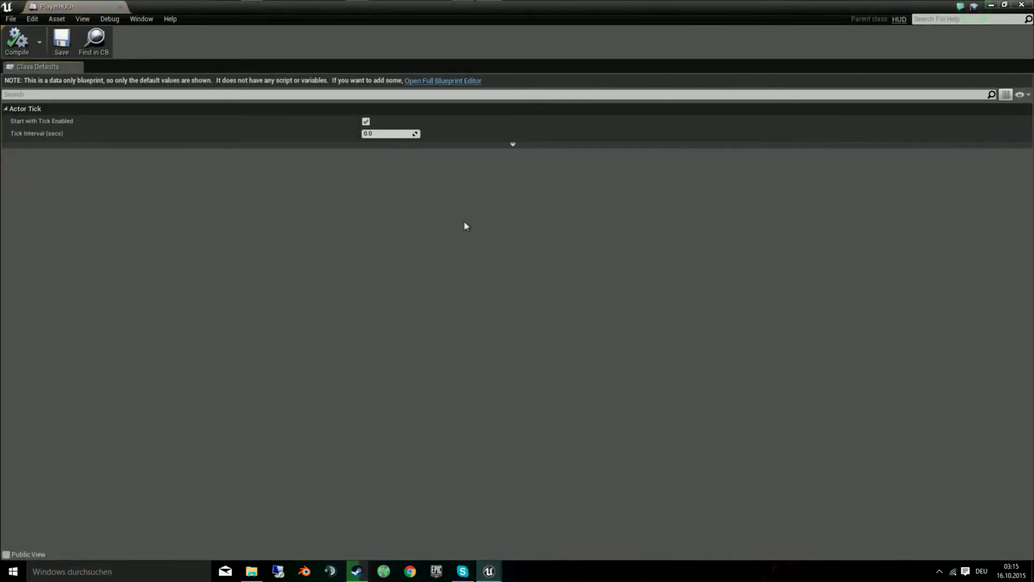
In the full Blueprint Editor, add a new variable named PlayerHUDWidget.
left_click(468, 81)
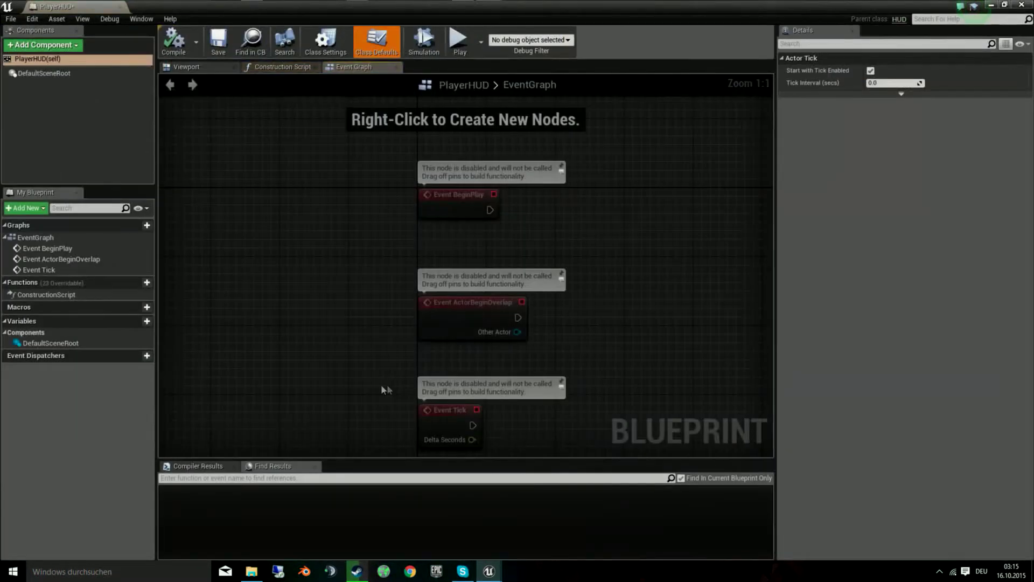
left_click(138, 320)
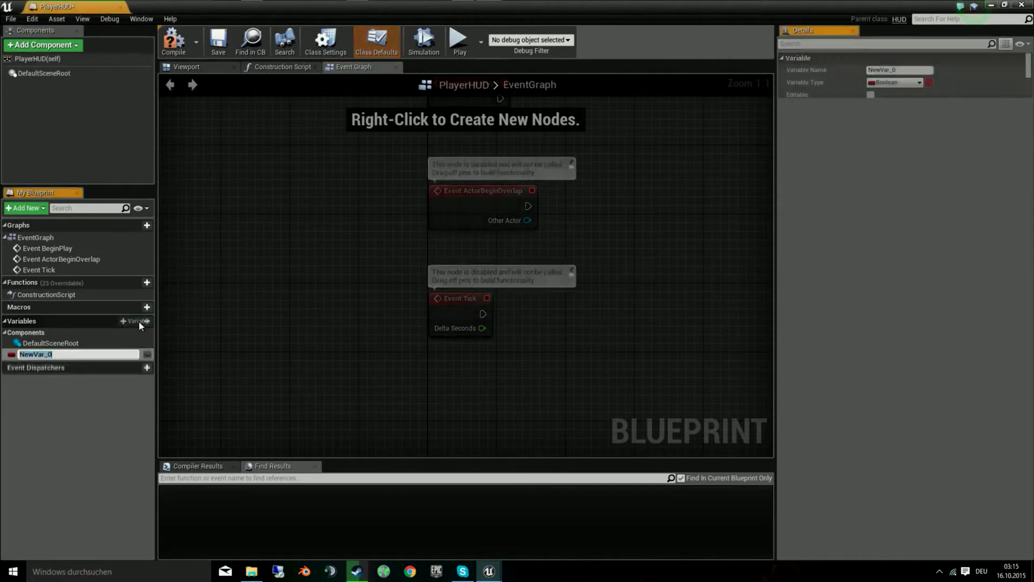
type("PlayerHUD")
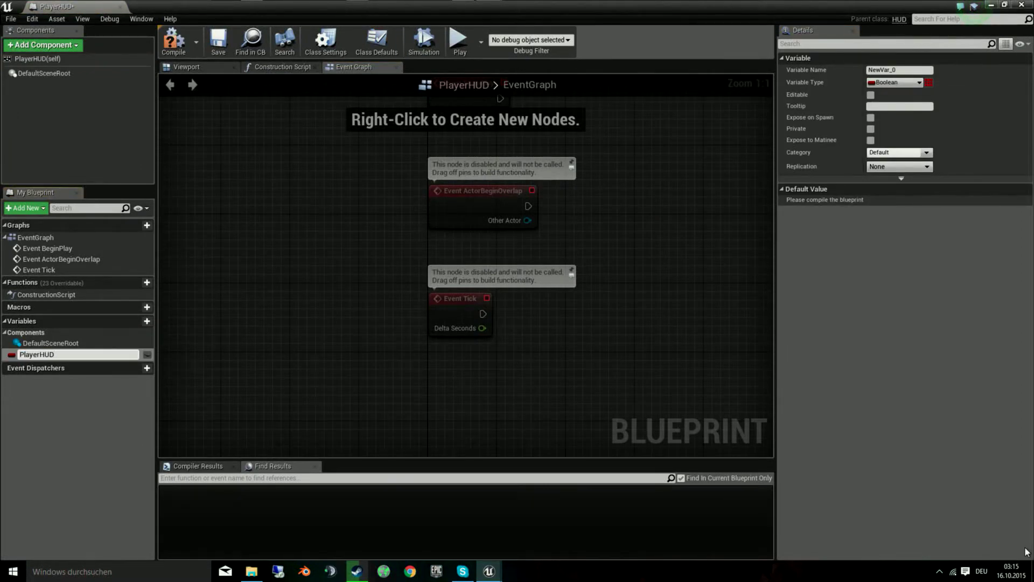
type("Widget")
key("Return")
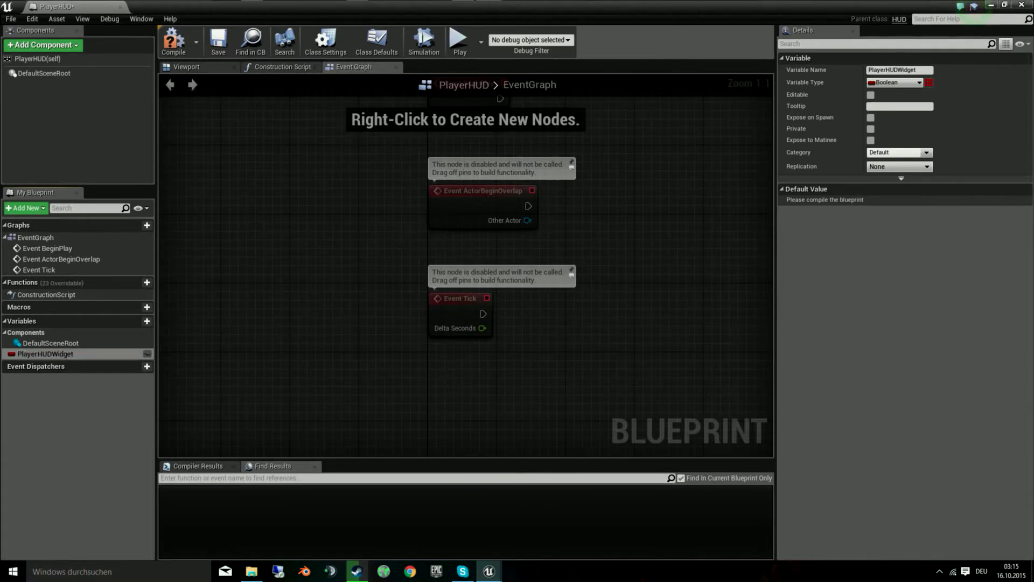
Set the PlayerHUDWidget variable's type to a User Widget object reference.
left_click(914, 84)
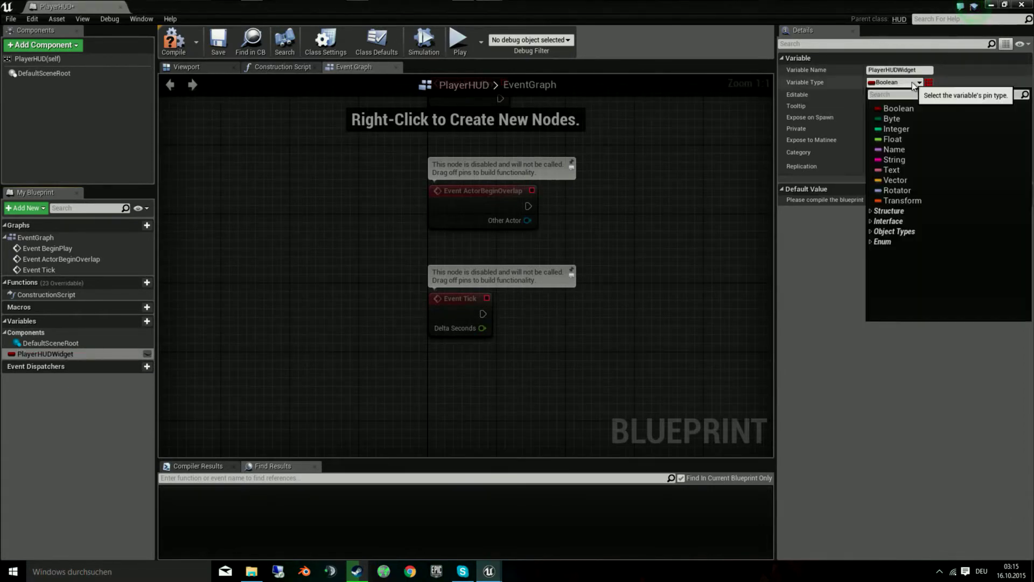
type("user wid")
mouse_move(910, 119)
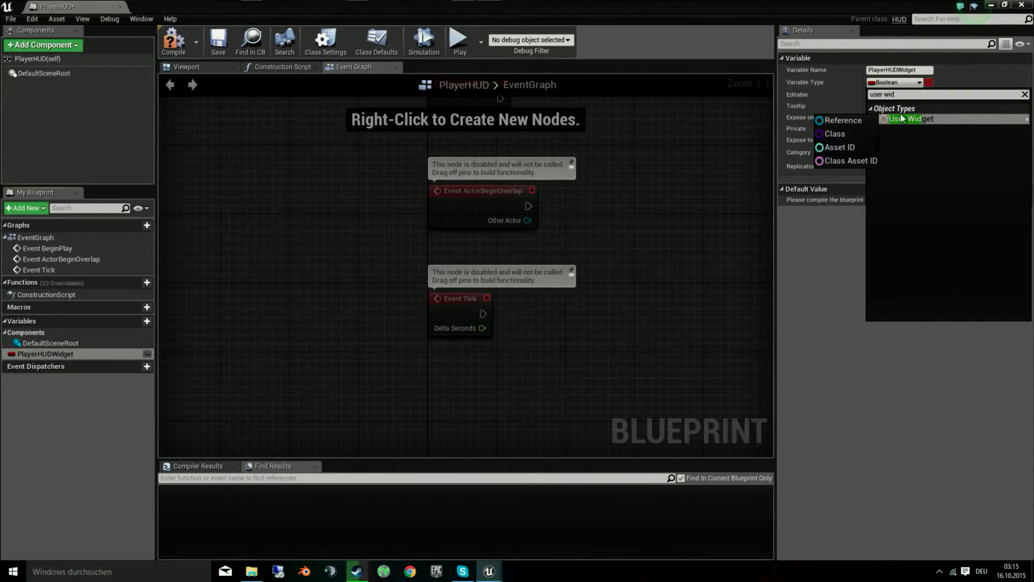
left_click(843, 121)
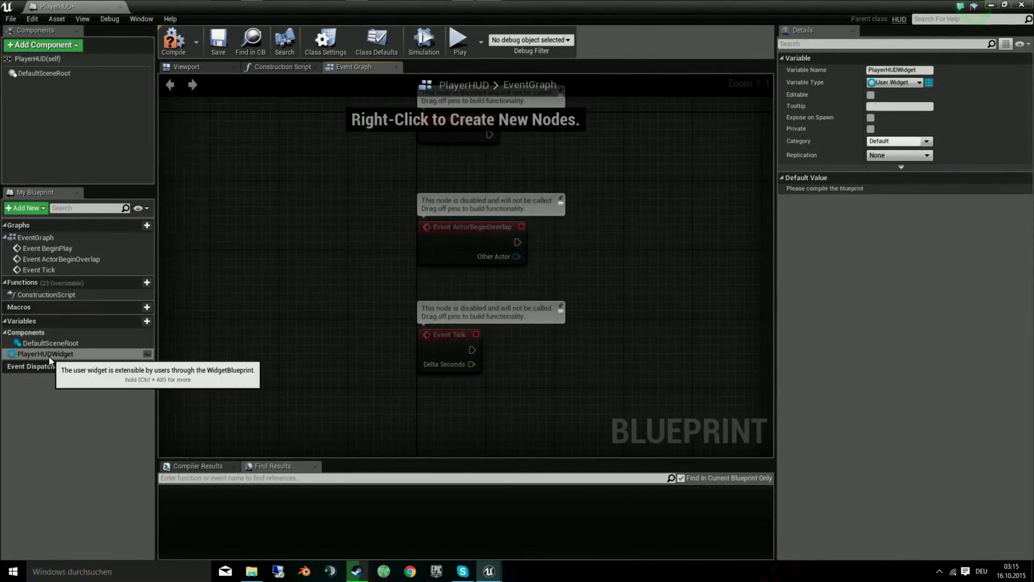
mouse_move(279, 155)
right_mouse_down()
mouse_move(235, 256)
mouse_move(162, 253)
right_mouse_up()
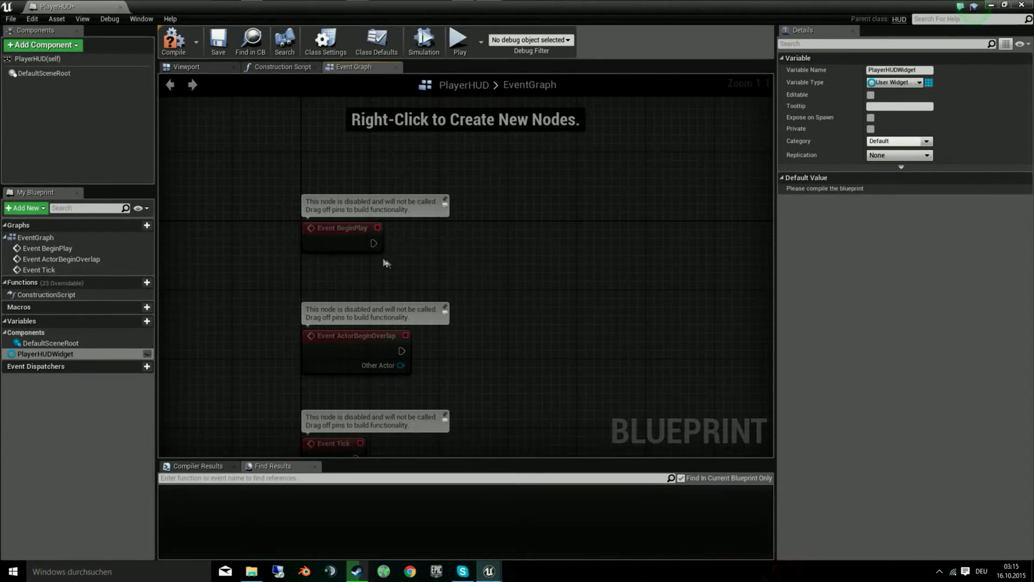
Add a Create Widget node to the PlayerHUD event graph with Class set to PlayerHudWidget.
right_click(445, 239)
type("crea")
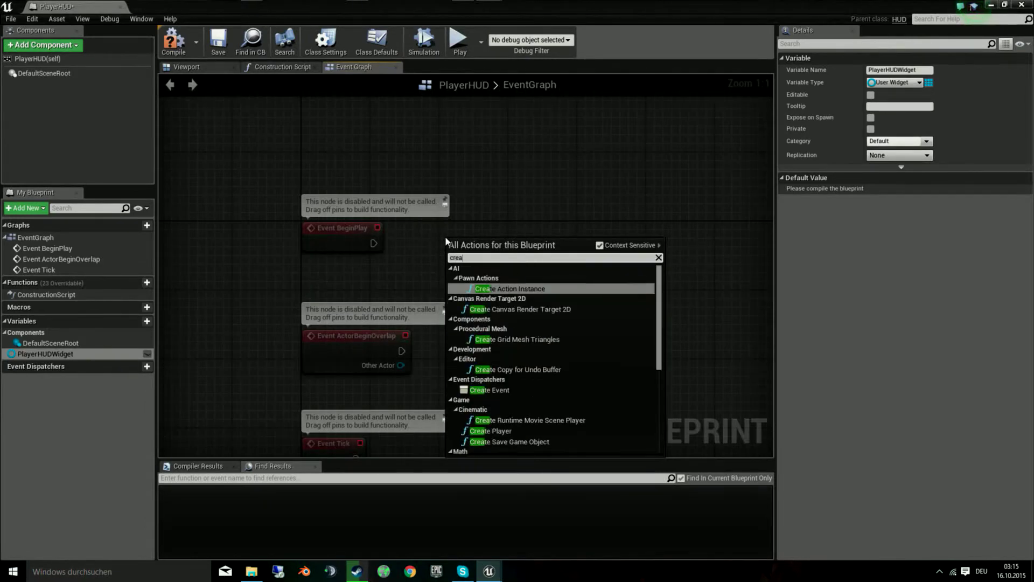
type("te wid")
key("Return")
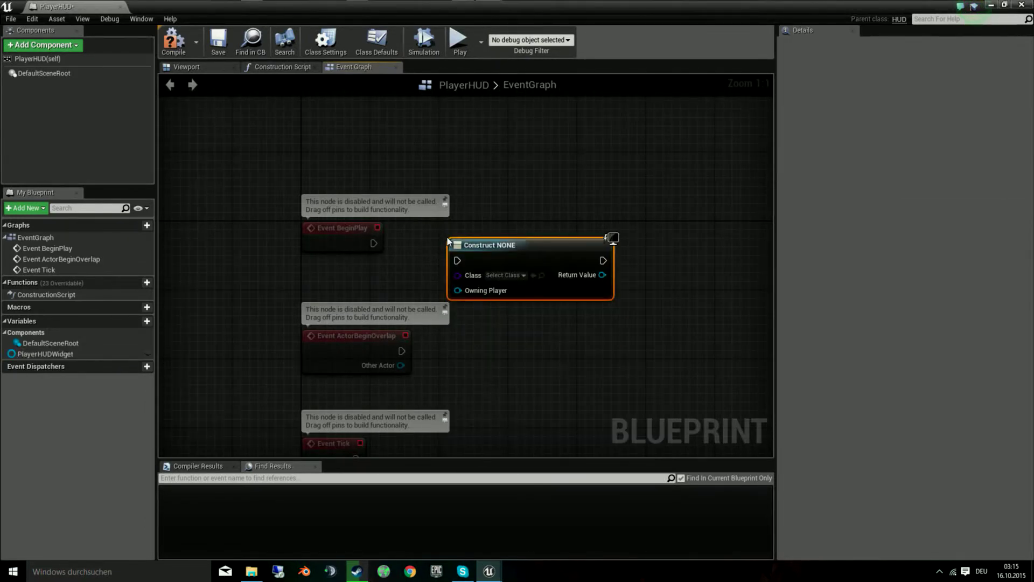
left_click(503, 275)
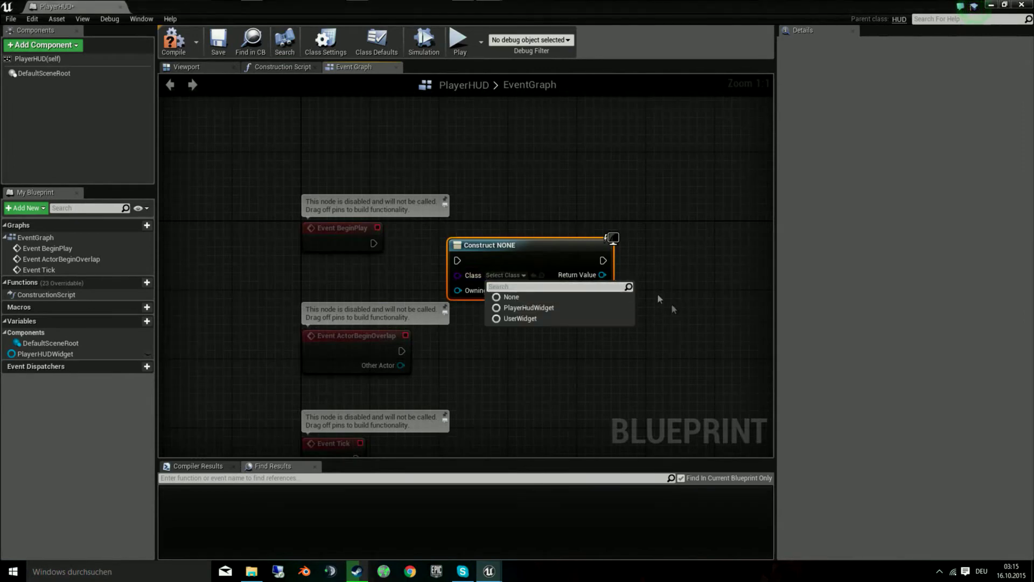
left_click(529, 307)
left_click_drag(542, 247, 595, 222)
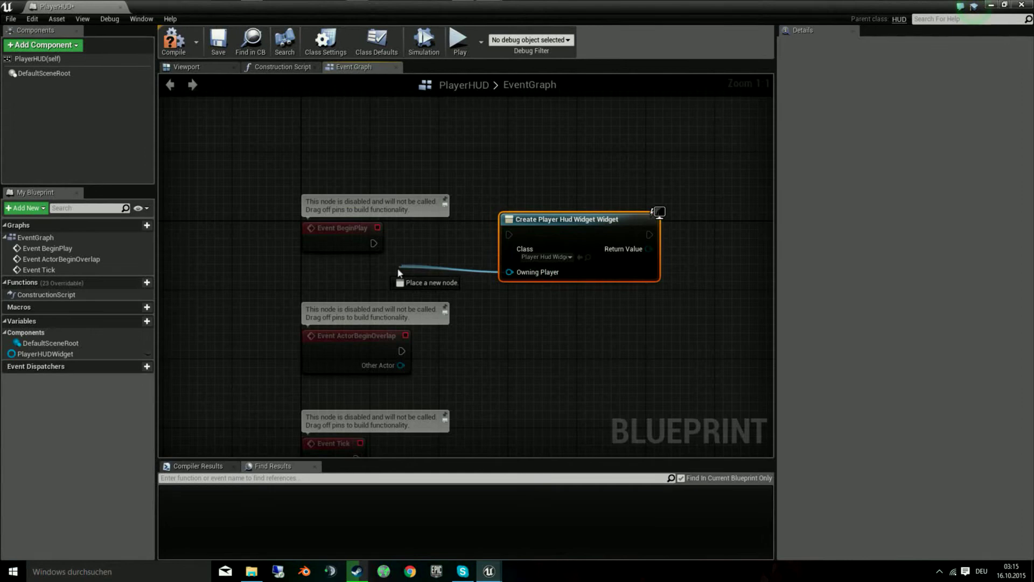
Feed Owning Player from a Get Owning Player node, arrange both nodes, and compile.
left_click_drag(530, 278, 398, 279)
type("owning")
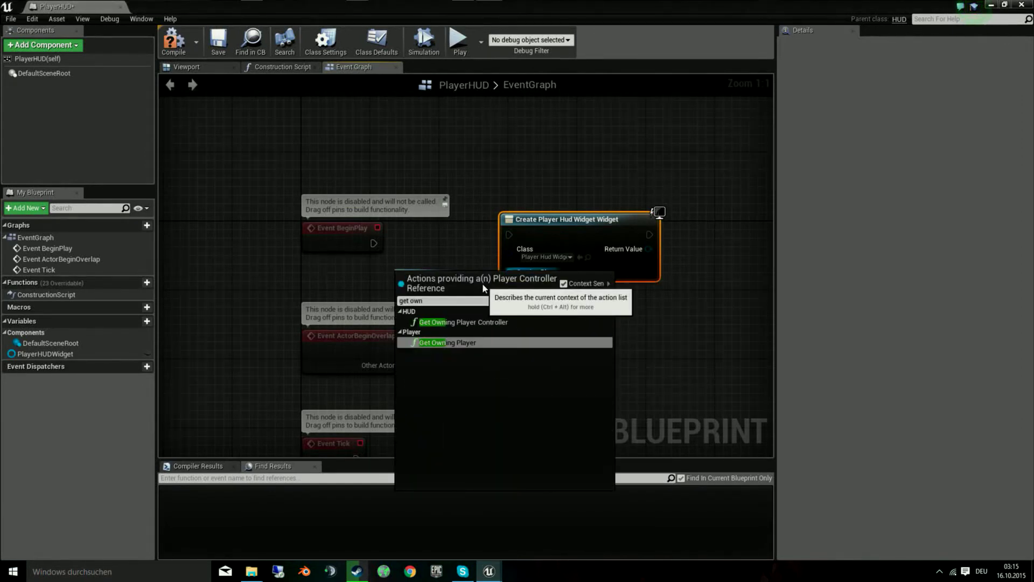
key("Return")
left_click_drag(405, 268, 601, 297)
left_click_drag(567, 216, 618, 207)
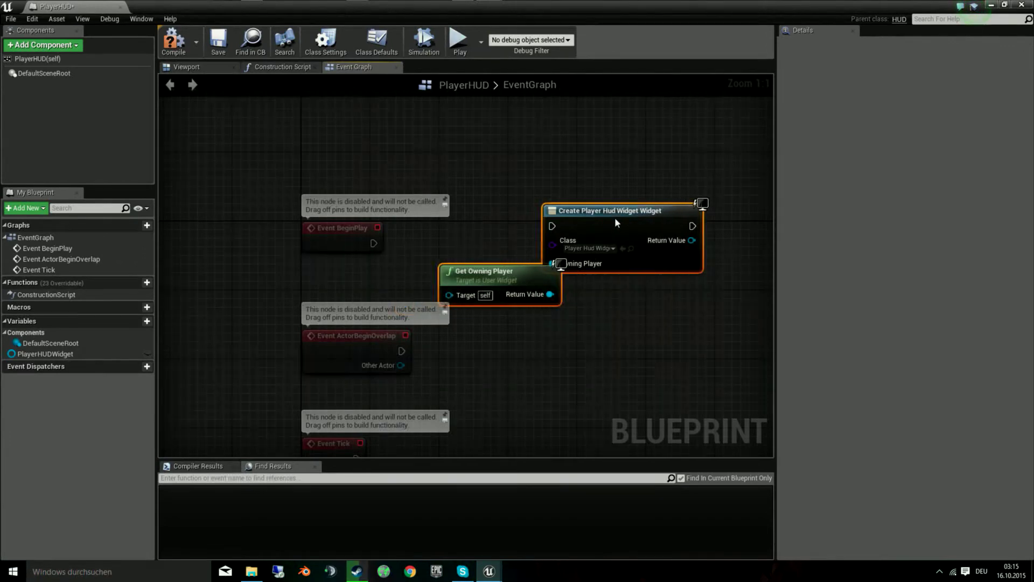
left_click(489, 262)
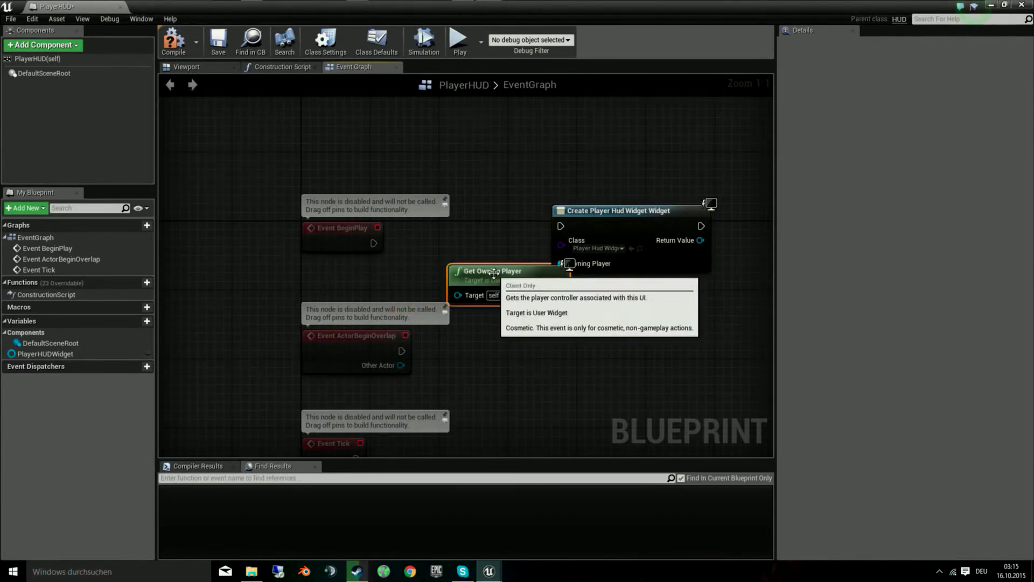
left_click_drag(508, 275, 456, 258)
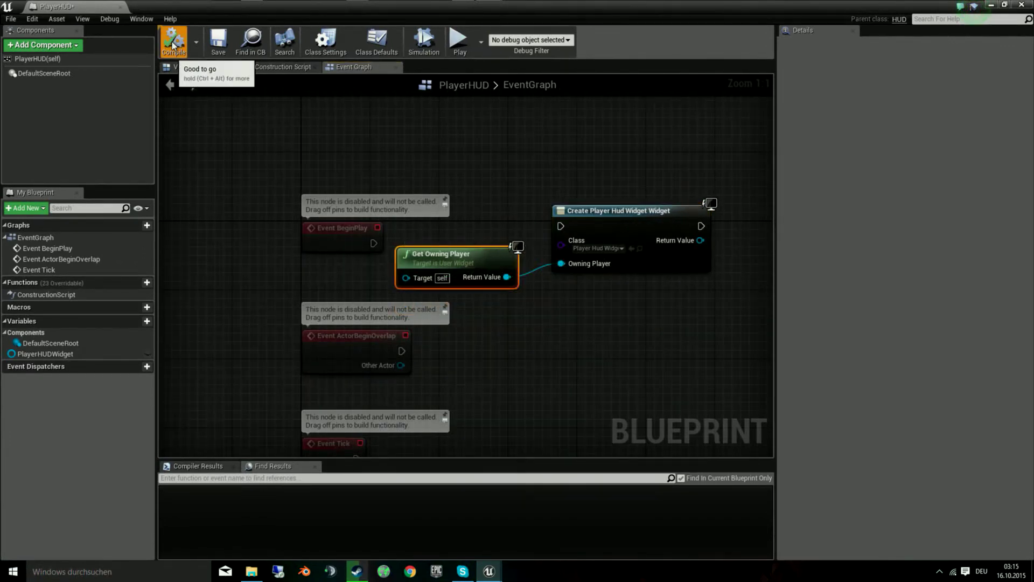
left_click(172, 54)
Wire Event BeginPlay's exec into Create Widget and line up the widget nodes.
left_click_drag(561, 225, 373, 243)
right_click_drag(679, 341, 596, 293)
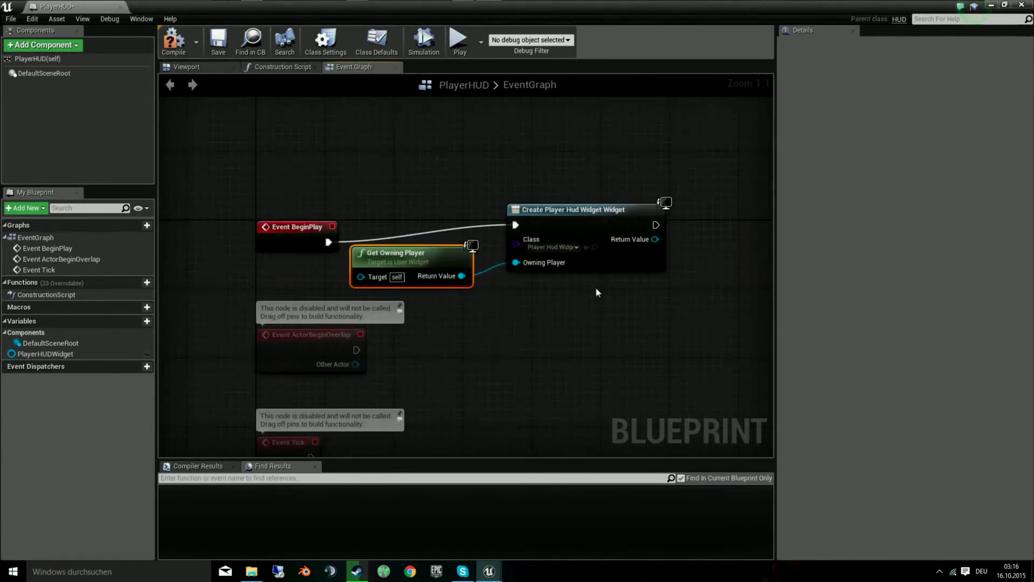
right_click_drag(610, 248, 494, 251)
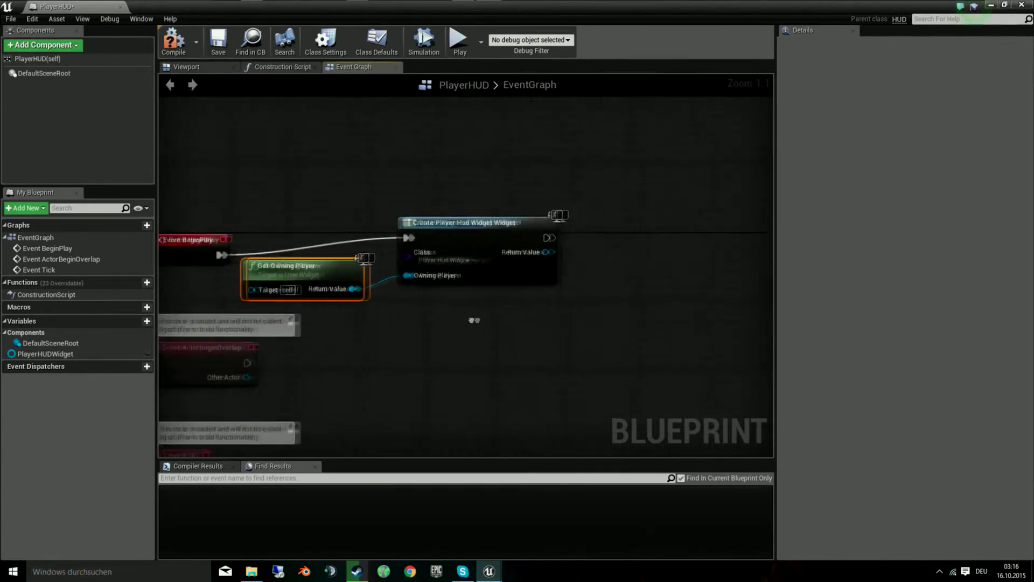
left_click_drag(333, 167, 404, 267)
left_click_drag(464, 227, 509, 216)
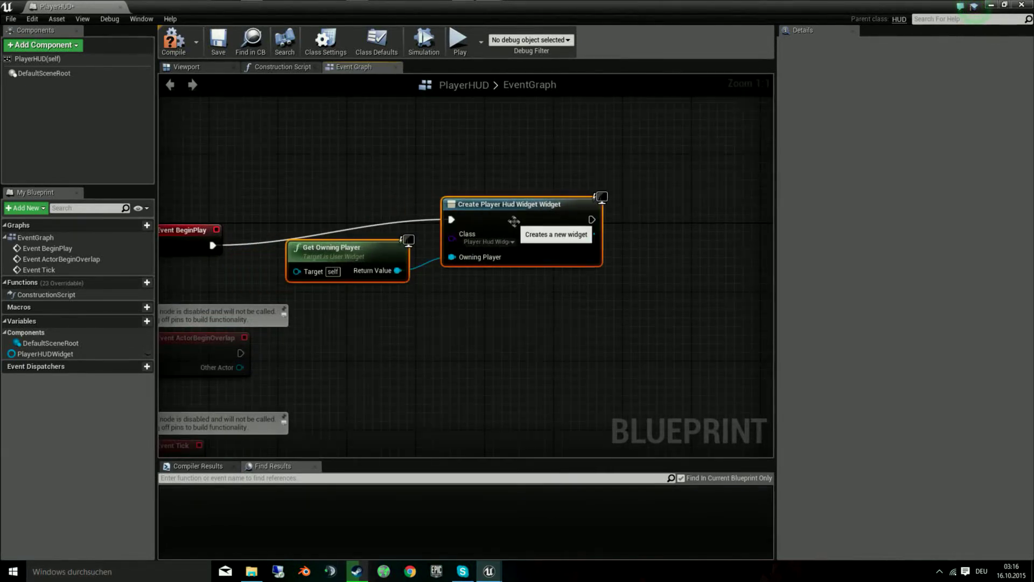
right_click_drag(512, 236, 417, 228)
left_click_drag(416, 228, 421, 235)
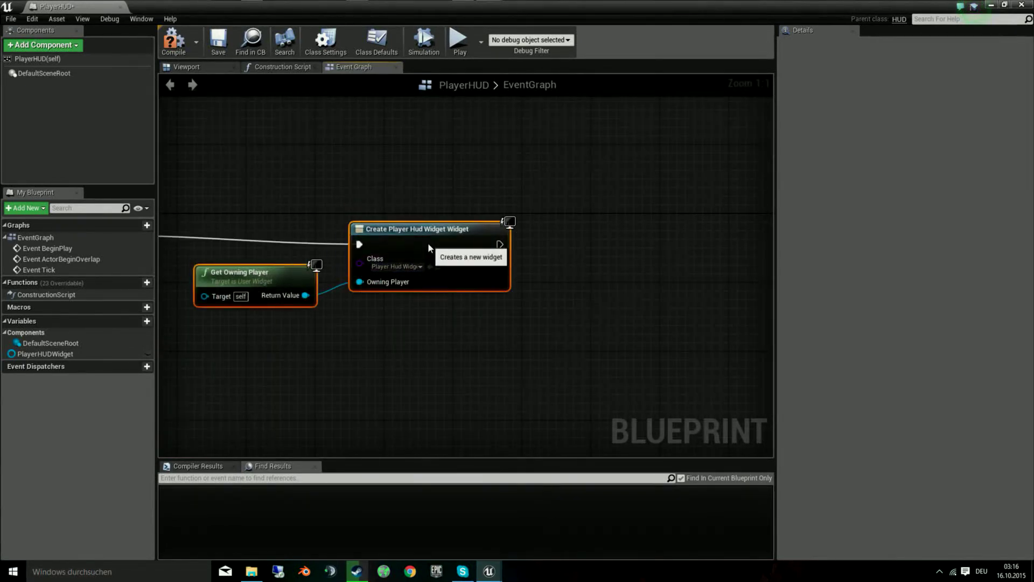
left_click(555, 319)
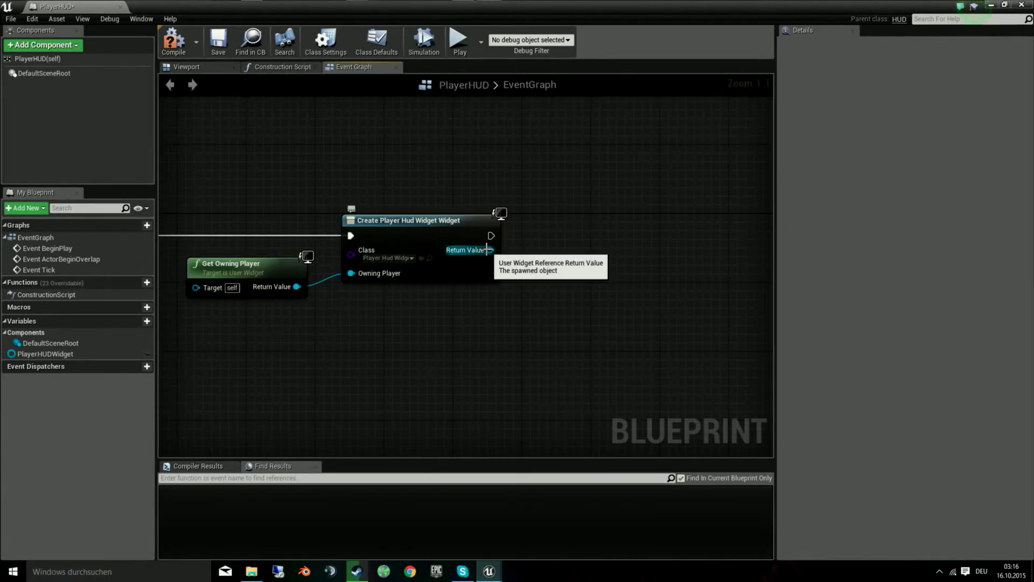
Store the Return Value in a SET PlayerHUDWidget node, follow it with Add to Viewport, and compile.
mouse_move(547, 241)
left_mouse_down()
mouse_move(500, 256)
mouse_move(491, 235)
left_mouse_up()
left_click(561, 237)
mouse_move(600, 231)
left_mouse_down()
mouse_move(571, 232)
mouse_move(655, 250)
left_mouse_up()
type("add to")
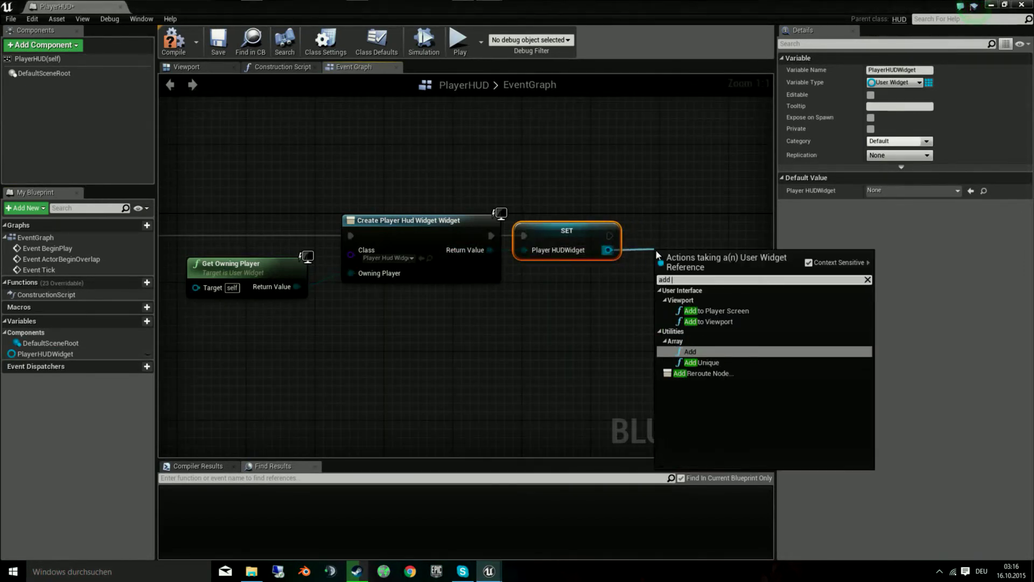
key("Return")
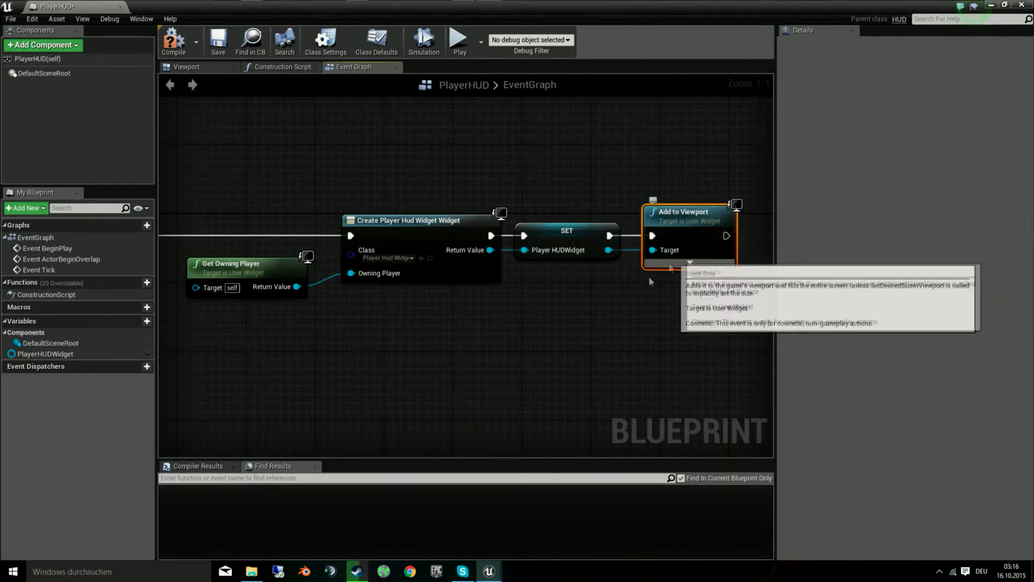
right_click_drag(667, 238, 699, 232)
scroll(564, 322, "down", 3)
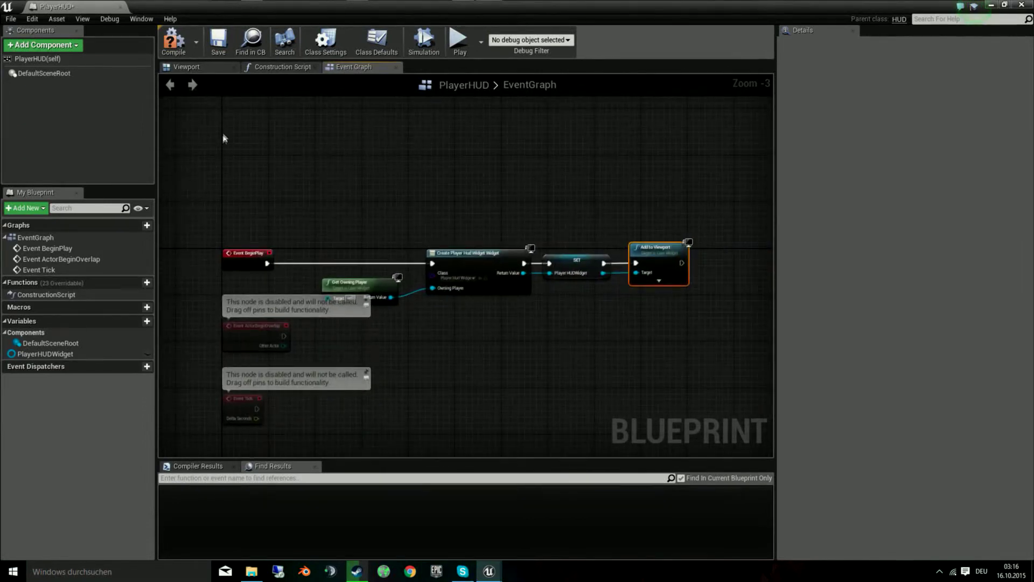
left_click(173, 47)
Save PlayerHUD and delete the Get Owning Player node.
left_click(224, 48)
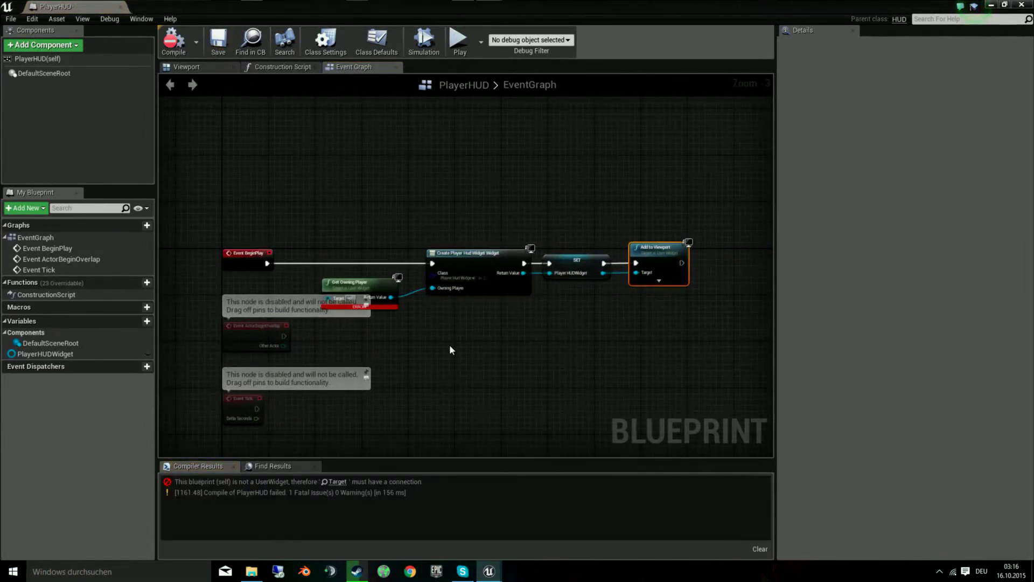
left_click(345, 282)
scroll(345, 283, "up", 3)
key("Delete")
Feed Owning Player from Get Player Controller, recompile, and close the blueprint.
left_click_drag(494, 293, 369, 290)
type("get pla")
key("Up")
key("Up")
key("Return")
left_click_drag(305, 295, 365, 278)
left_click(450, 327)
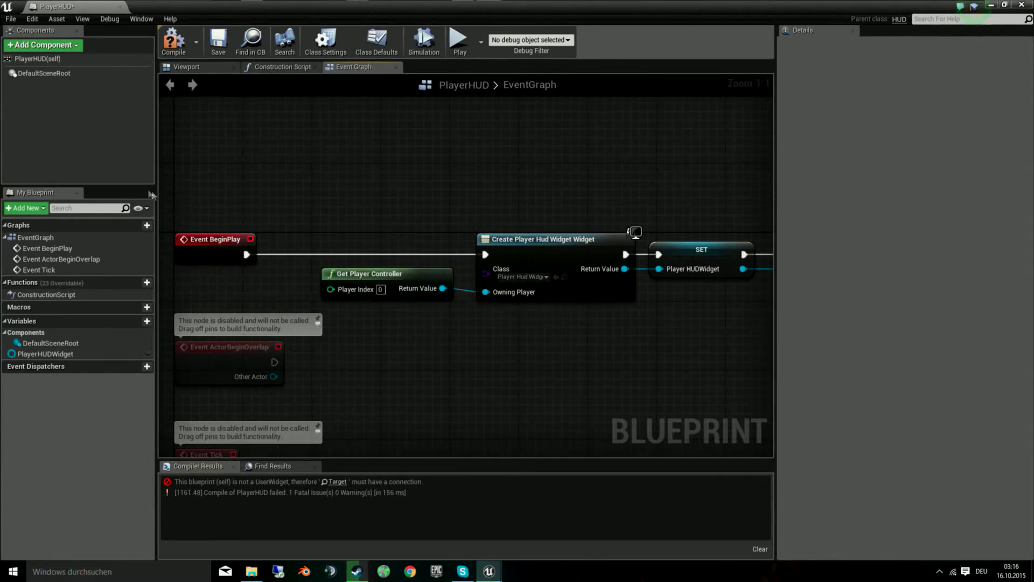
left_click(171, 54)
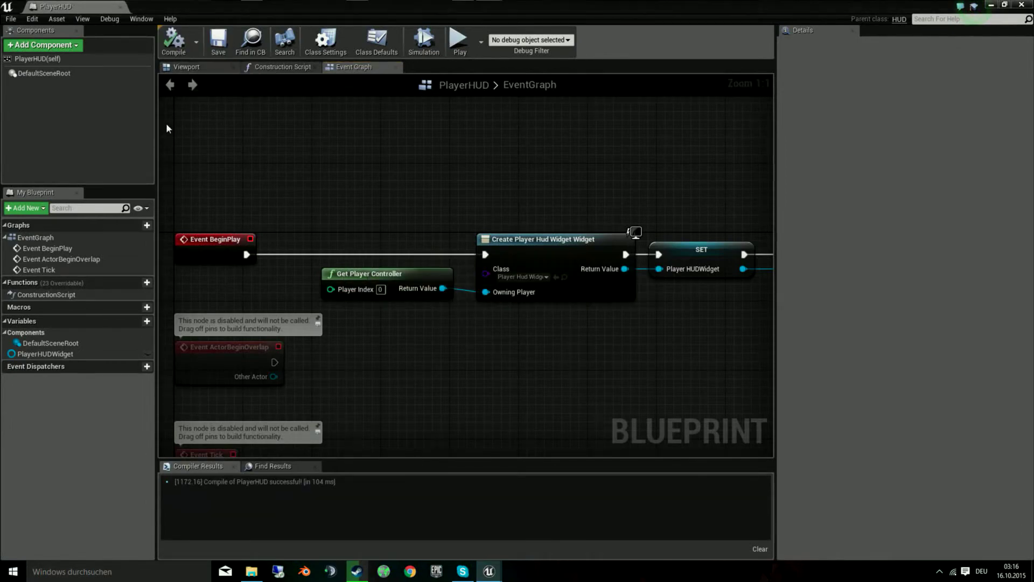
left_click(1021, 4)
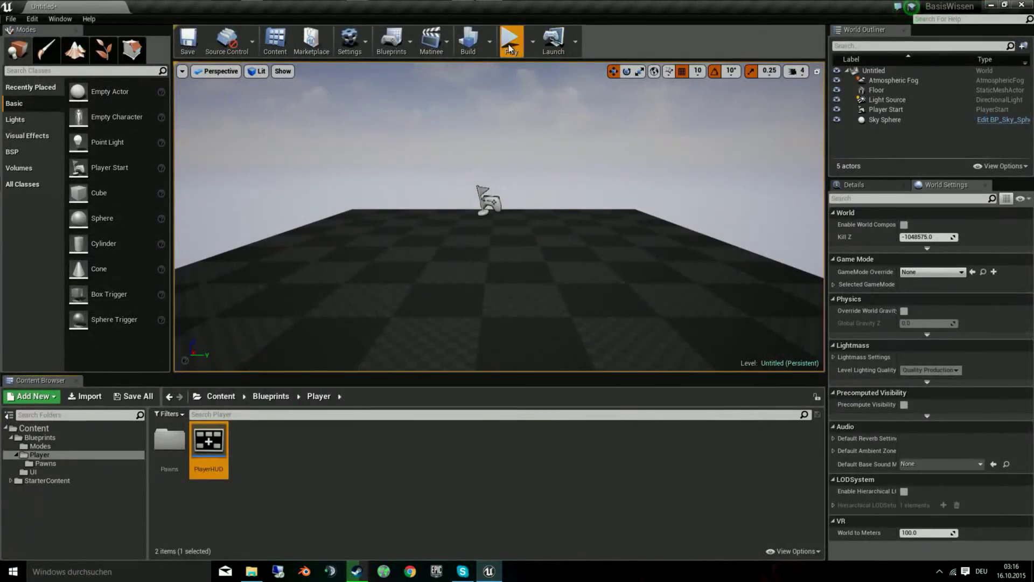
left_click(510, 48)
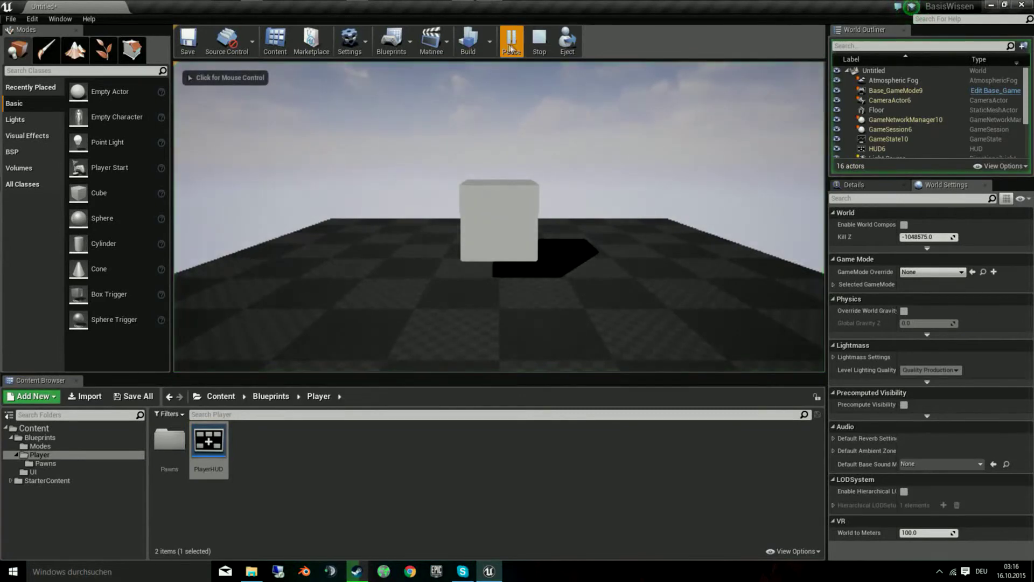
left_click(536, 51)
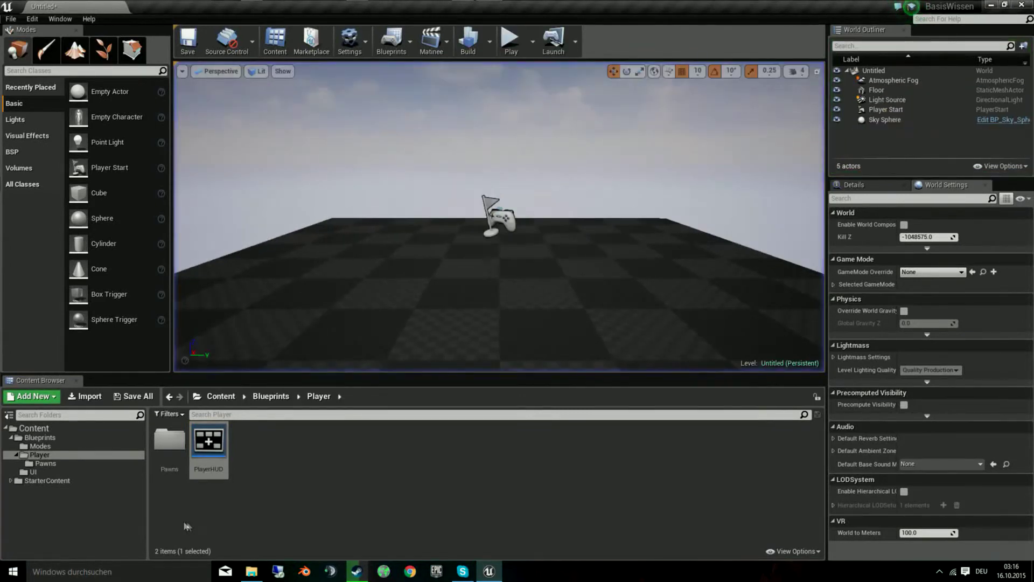
double_click(209, 445)
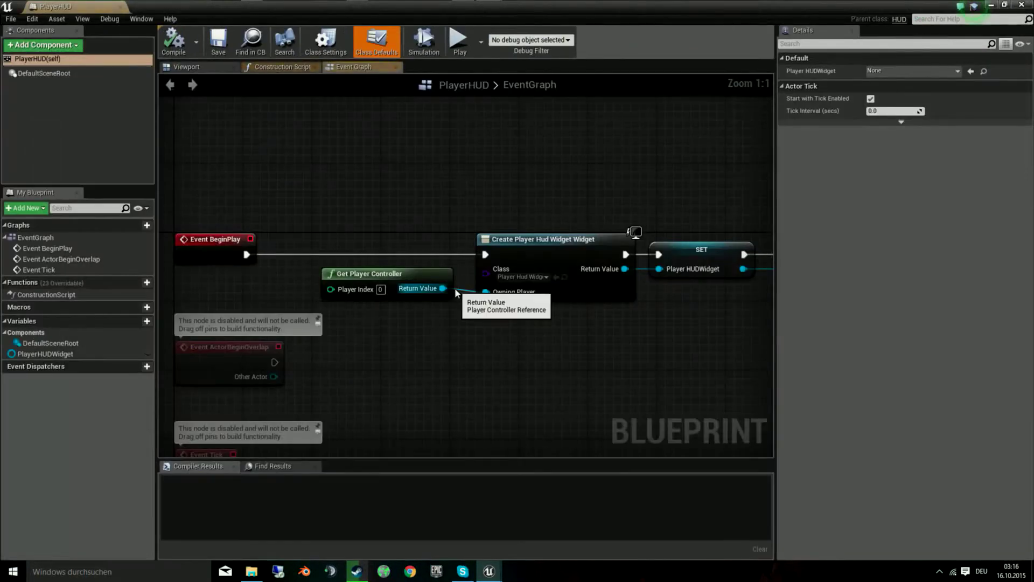
right_click_drag(467, 356, 454, 355)
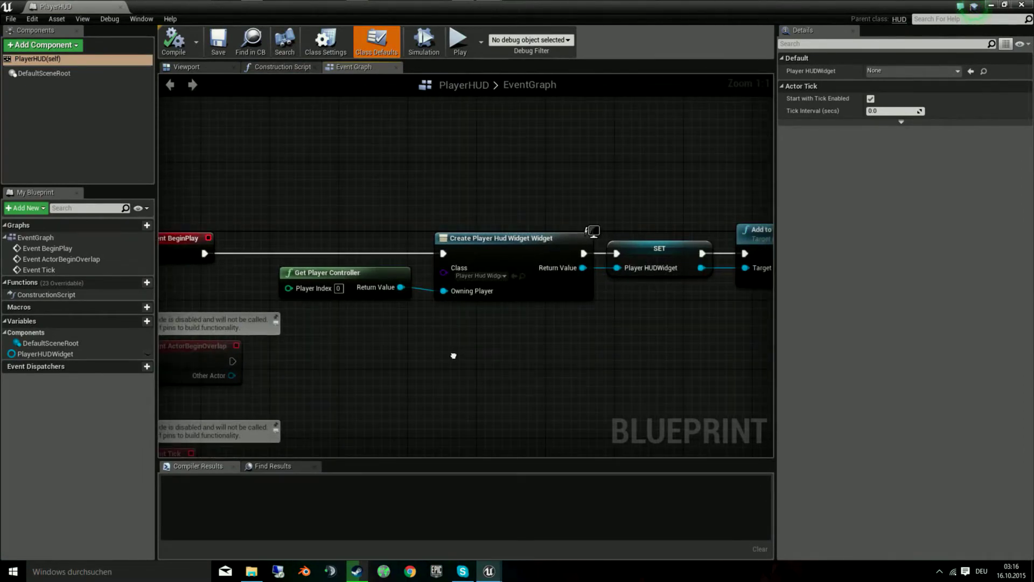
mouse_move(453, 356)
right_mouse_down()
mouse_move(354, 355)
mouse_move(534, 348)
right_mouse_up()
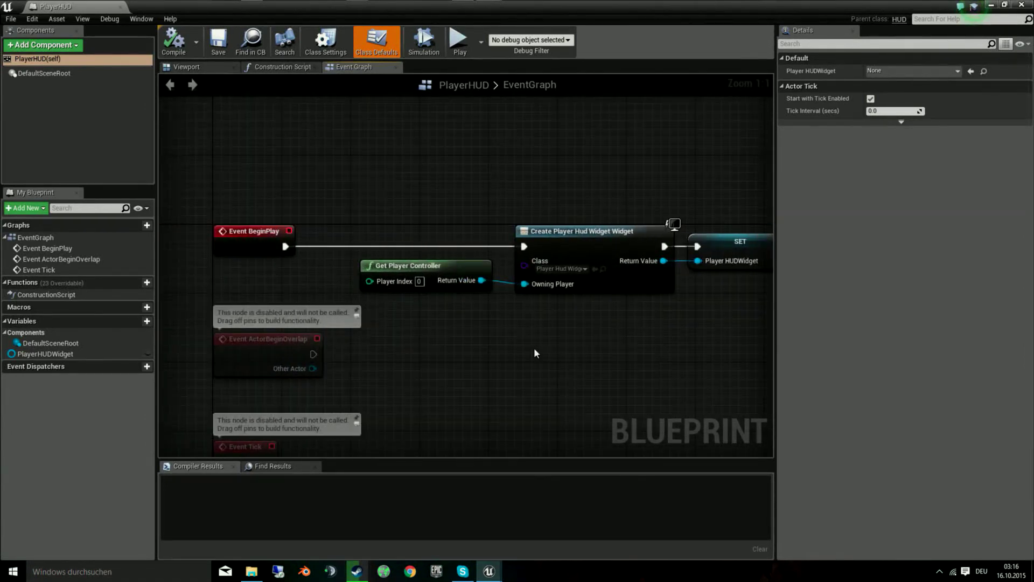
scroll(535, 350, "down", 3)
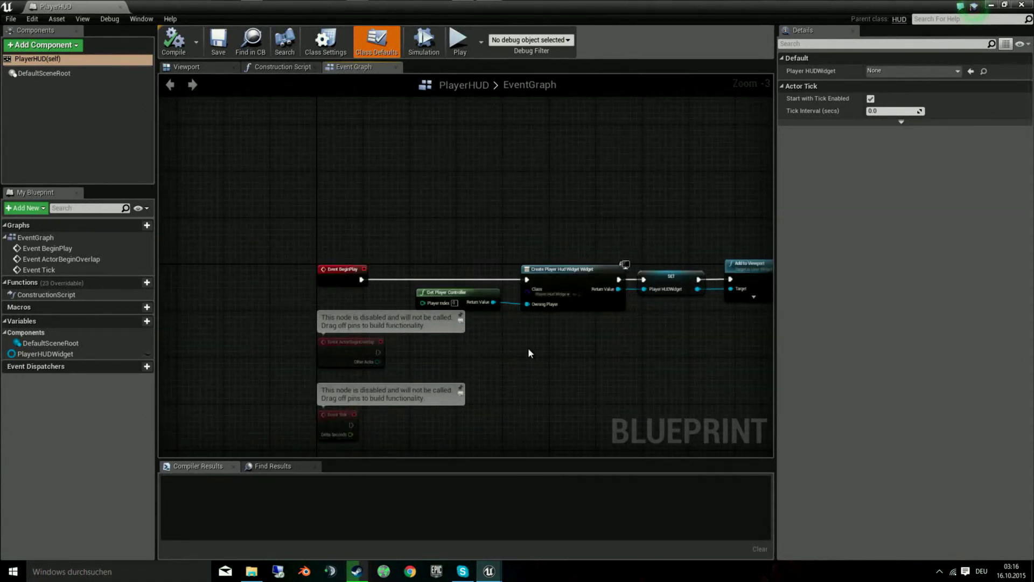
right_click_drag(528, 353, 528, 315)
right_click_drag(686, 136, 569, 149)
left_click_drag(366, 217, 667, 288)
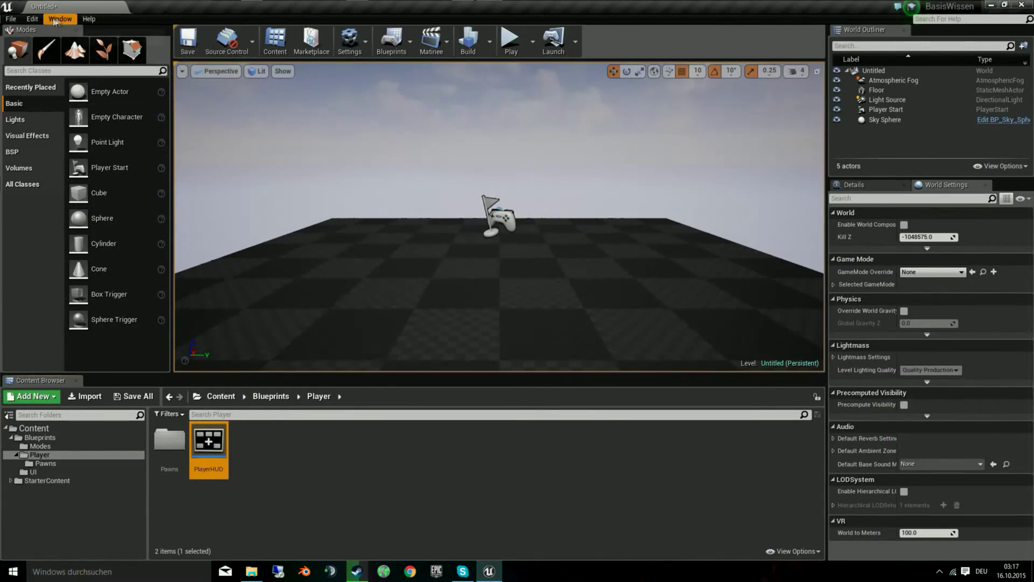
Set Base_GameMode's HUD Class to PlayerHUD, then compile, save and close it.
left_click(34, 18)
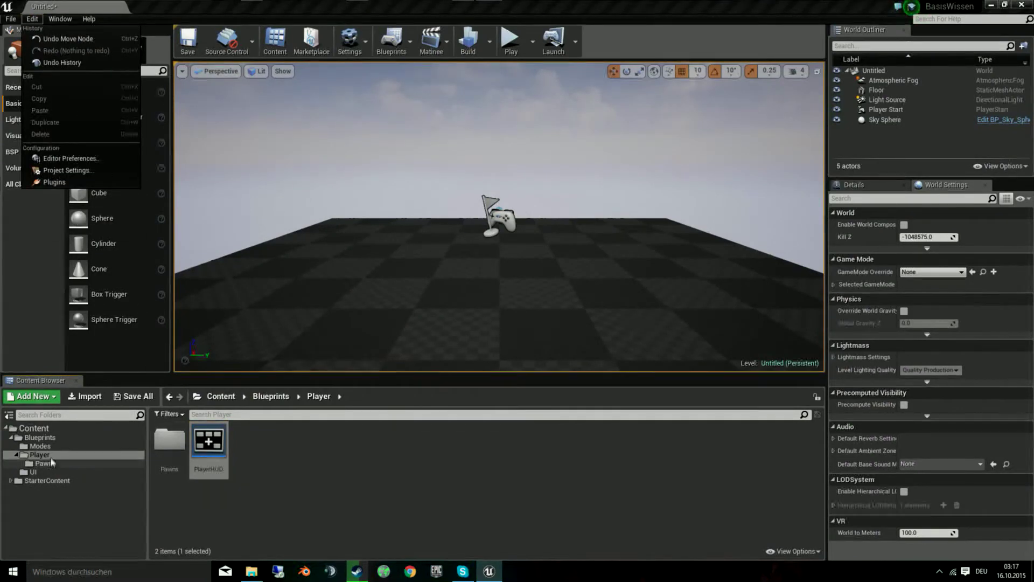
left_click(81, 446)
double_click(171, 471)
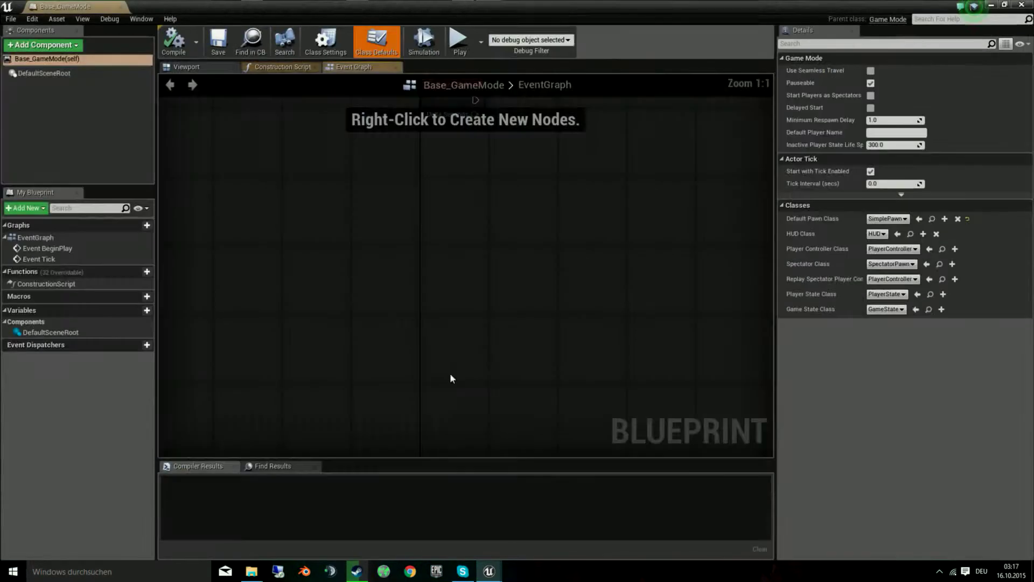
left_click(875, 234)
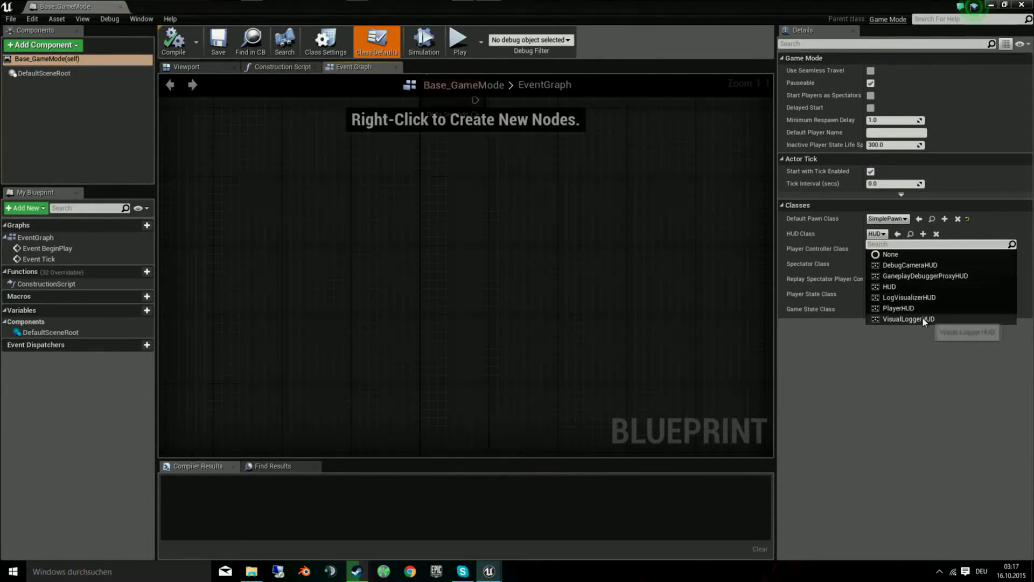
left_click(905, 308)
left_click(173, 58)
left_click(221, 46)
left_click(1022, 5)
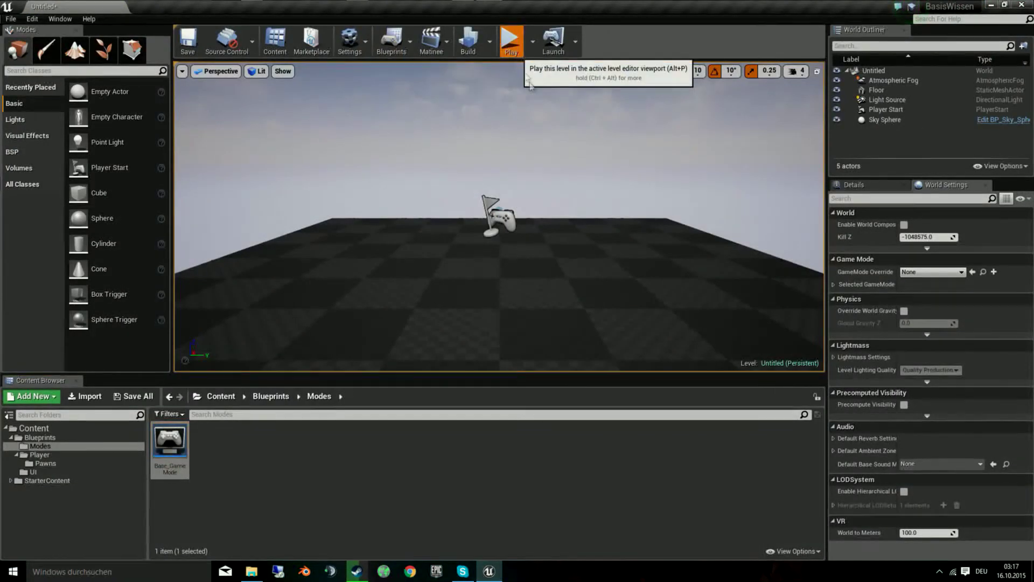
Play-test the level, stop it, and open the SimplePawn blueprint from Pawns.
left_click(510, 39)
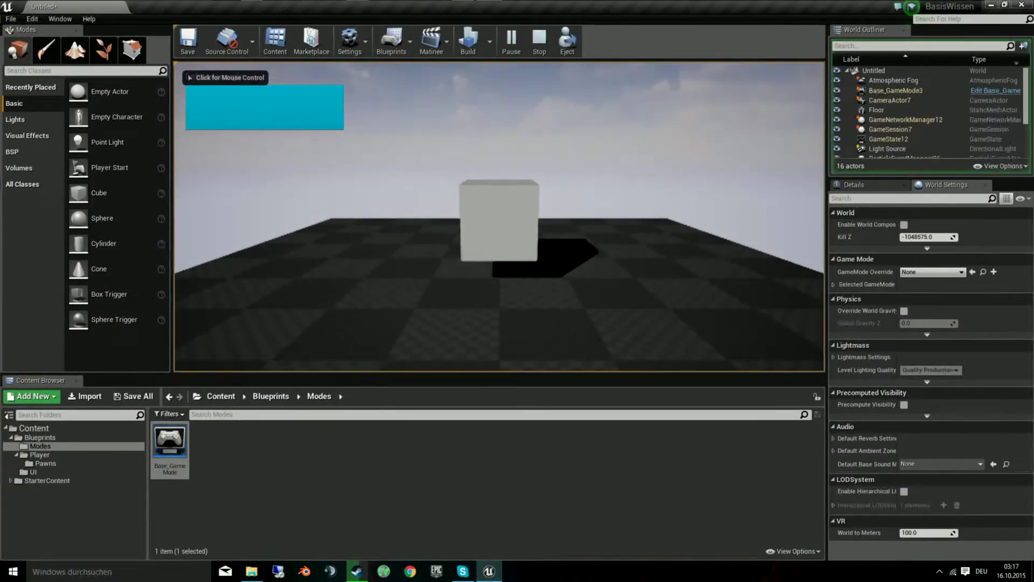
key("Escape")
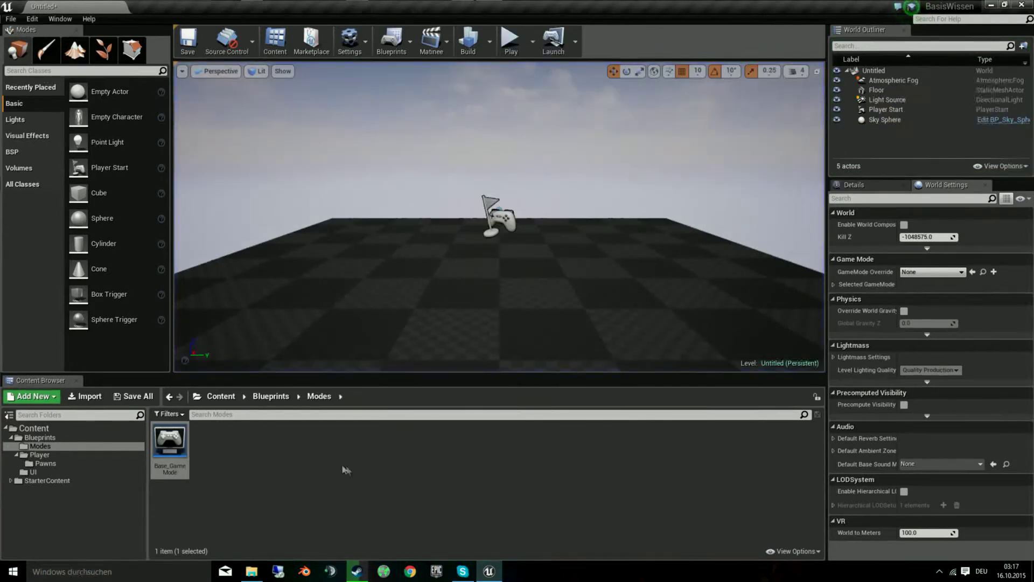
left_click(56, 463)
double_click(170, 447)
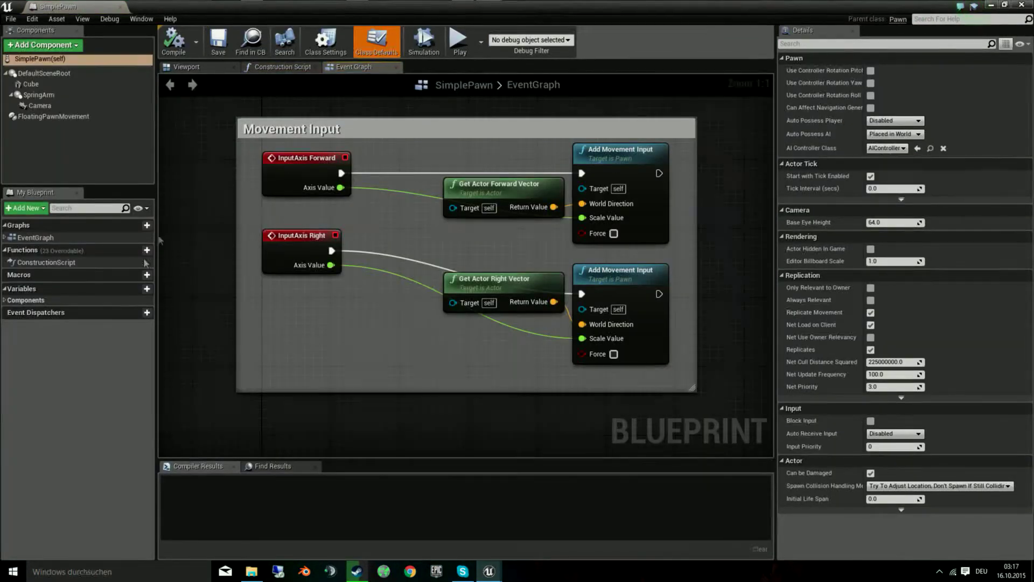
Add a variable named Lebensenergie to SimplePawn and make it a Float.
left_click(146, 289)
type("Lebensenergie")
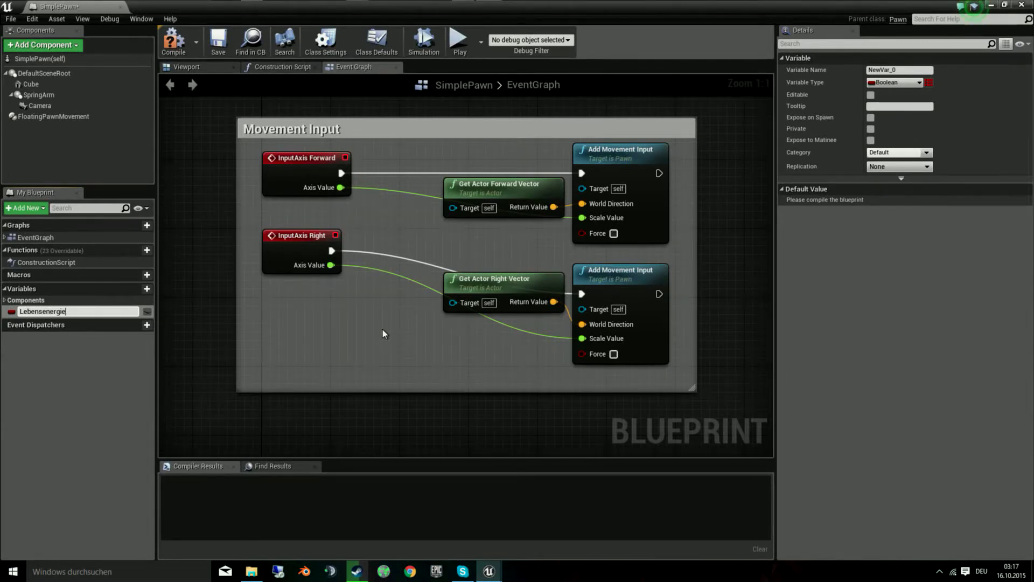
key("Return")
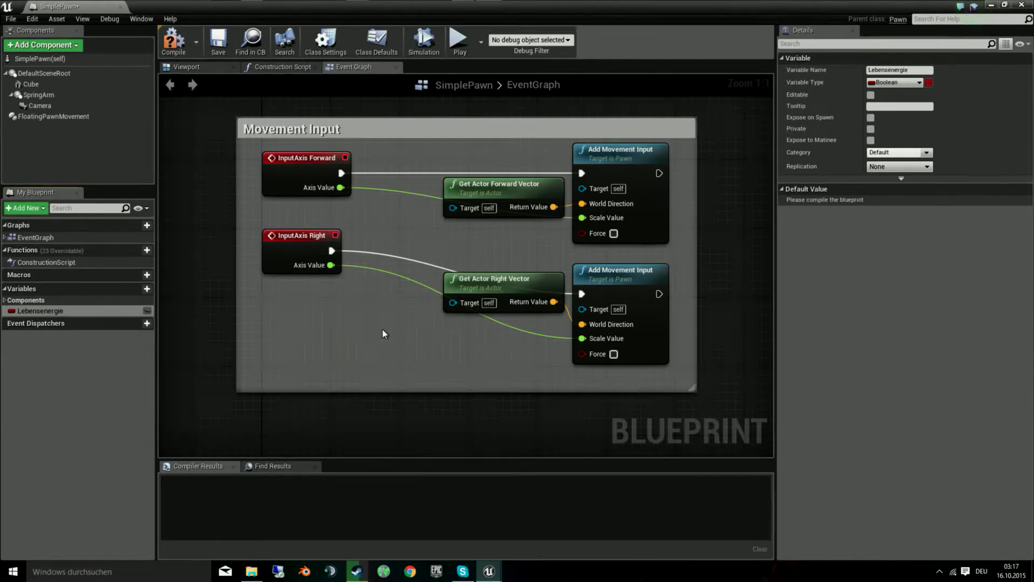
left_click(906, 83)
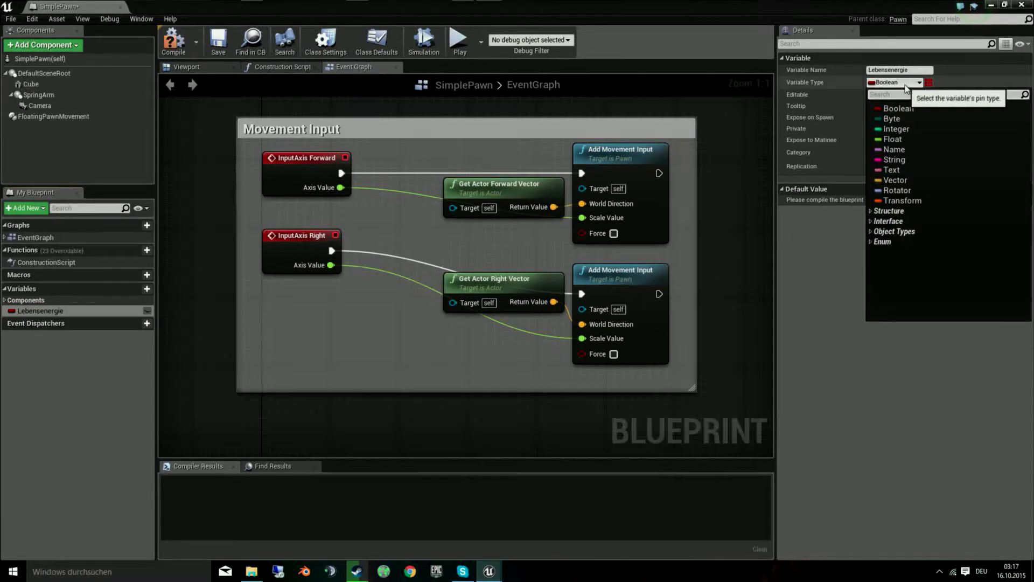
left_click(920, 138)
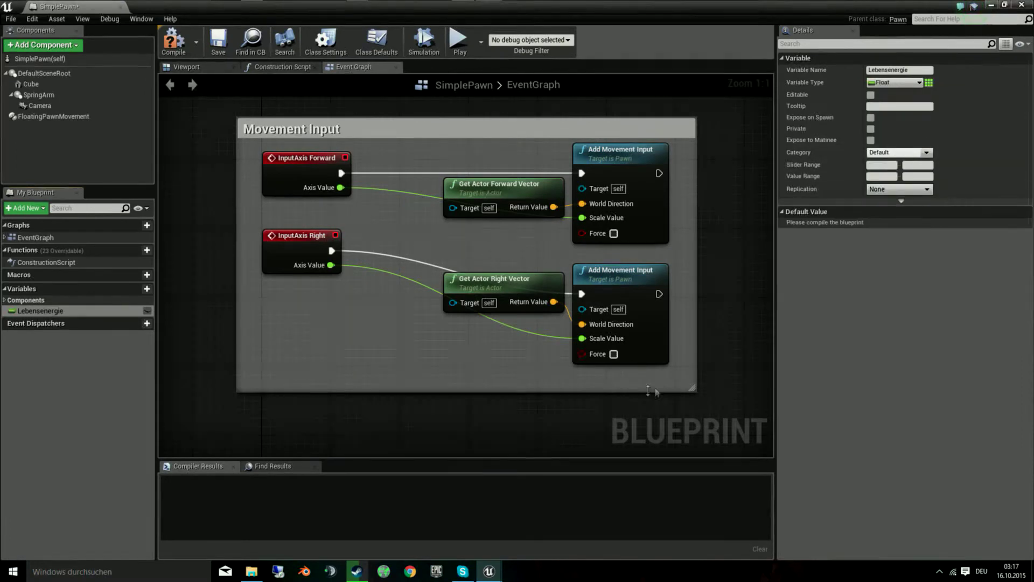
right_click_drag(351, 411, 367, 323)
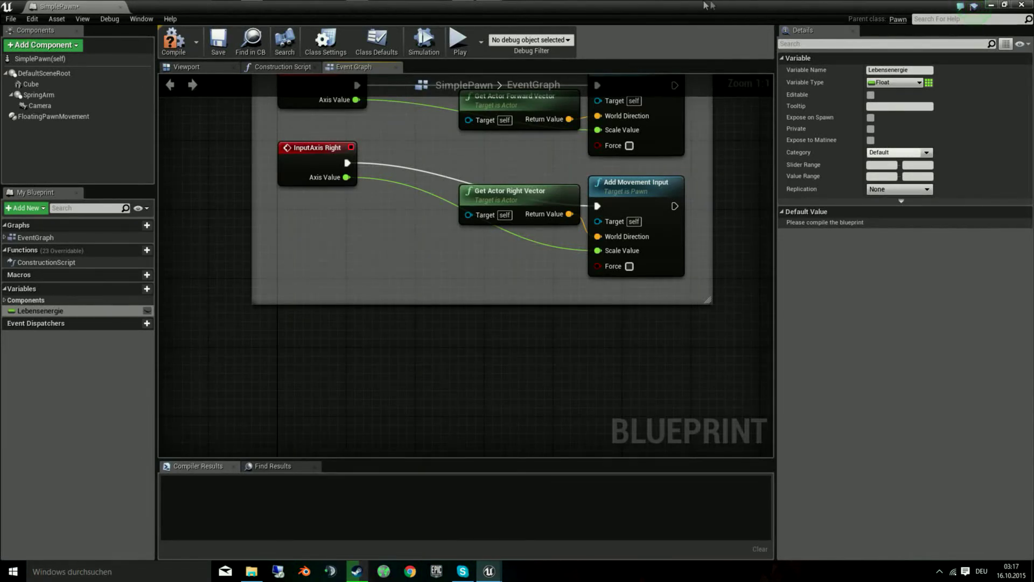
Compile, set Lebensenergie's default value to 1.0, then compile and save.
left_click(174, 41)
left_click(893, 224)
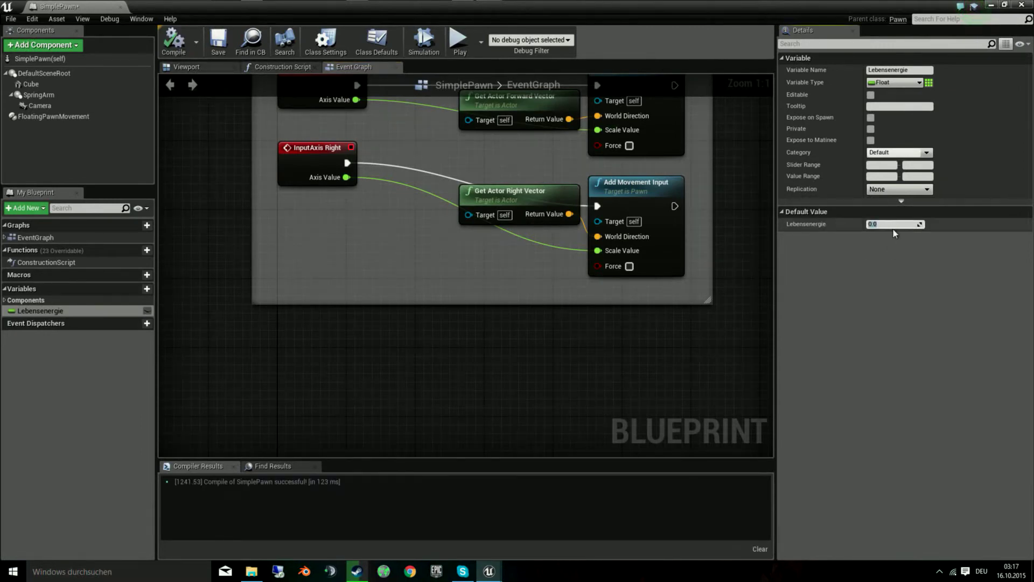
type("1")
key("Return")
left_click(173, 41)
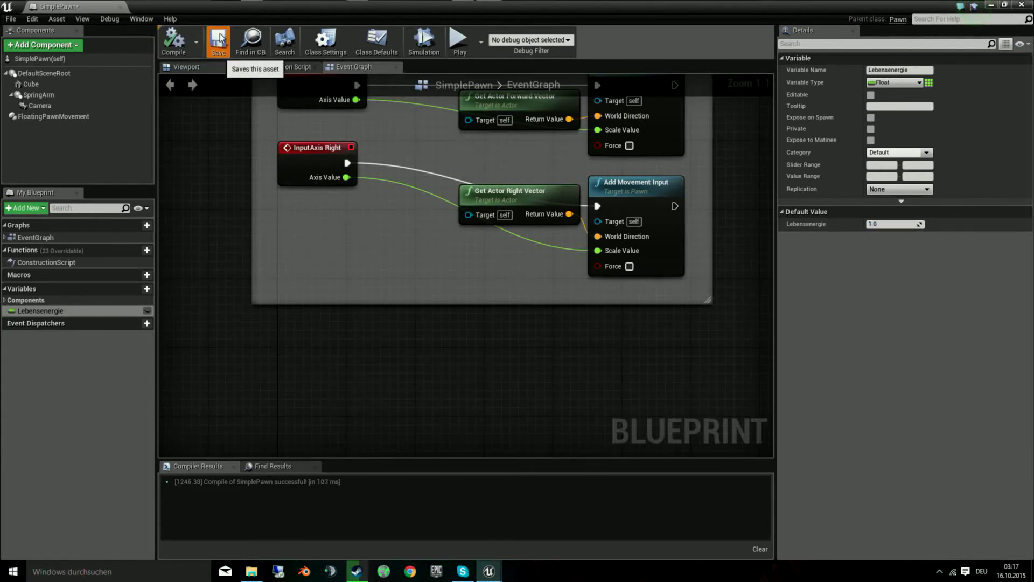
left_click(218, 41)
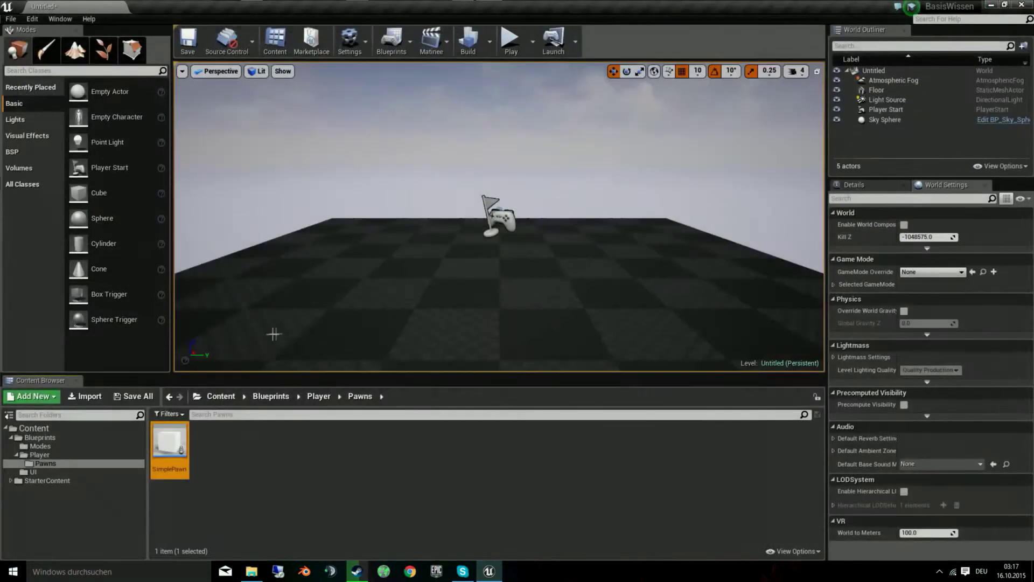
Open PlayerHudWidget from the UI folder and switch to its Graph view.
left_click(47, 446)
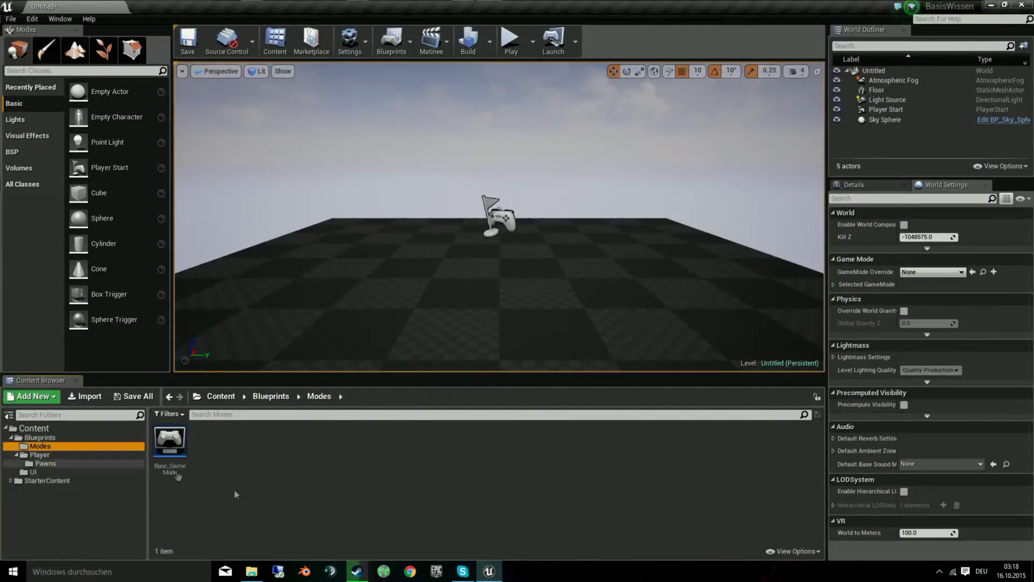
left_click(53, 456)
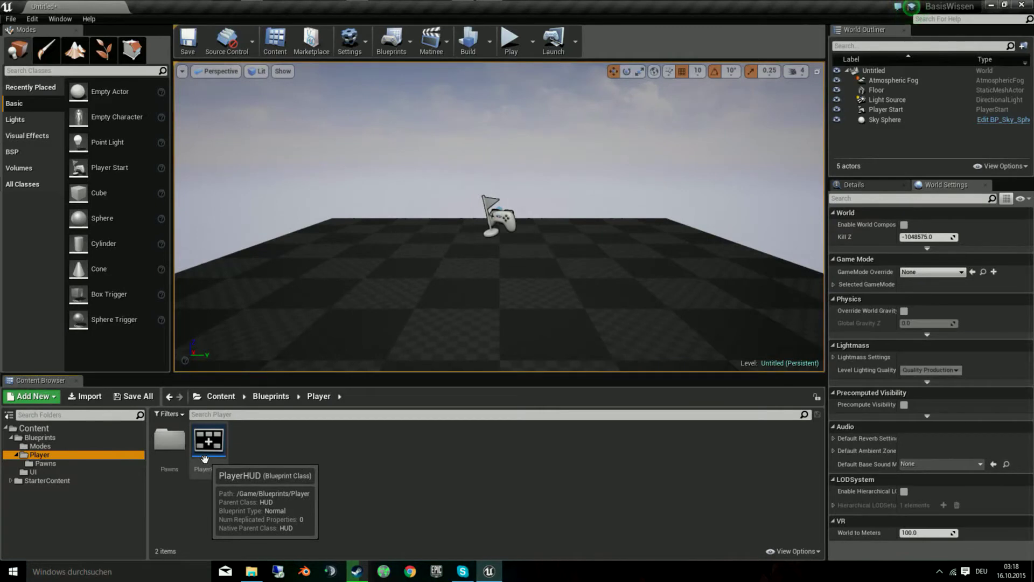
left_click(29, 471)
double_click(155, 457)
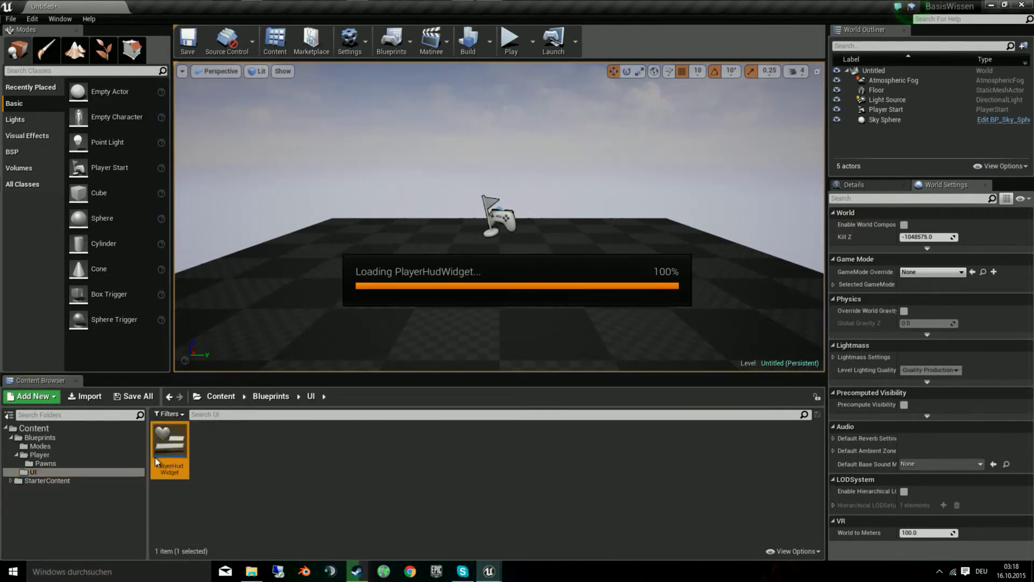
left_click(357, 186)
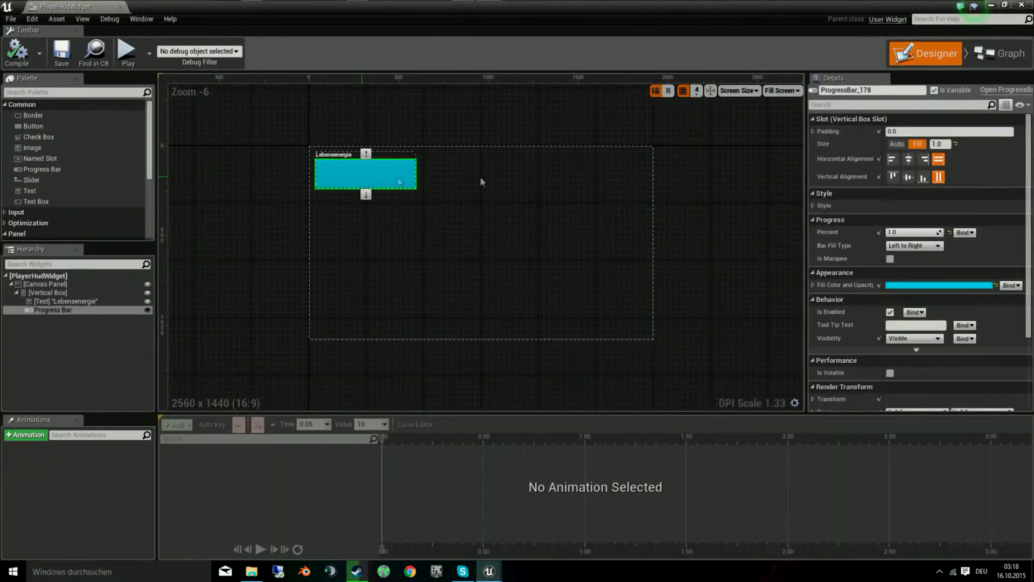
left_click(979, 53)
mouse_move(316, 266)
right_mouse_down()
mouse_move(304, 269)
mouse_move(355, 309)
right_mouse_up()
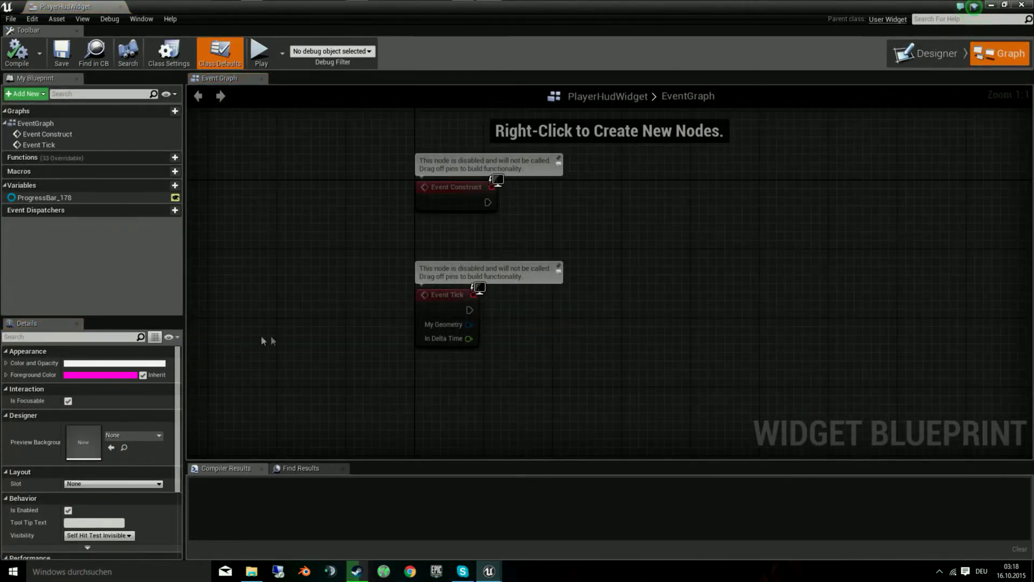
Add a Float variable Lebensenergie to the widget and return to the Designer.
mouse_move(136, 152)
left_click(163, 187)
type("Lebensener")
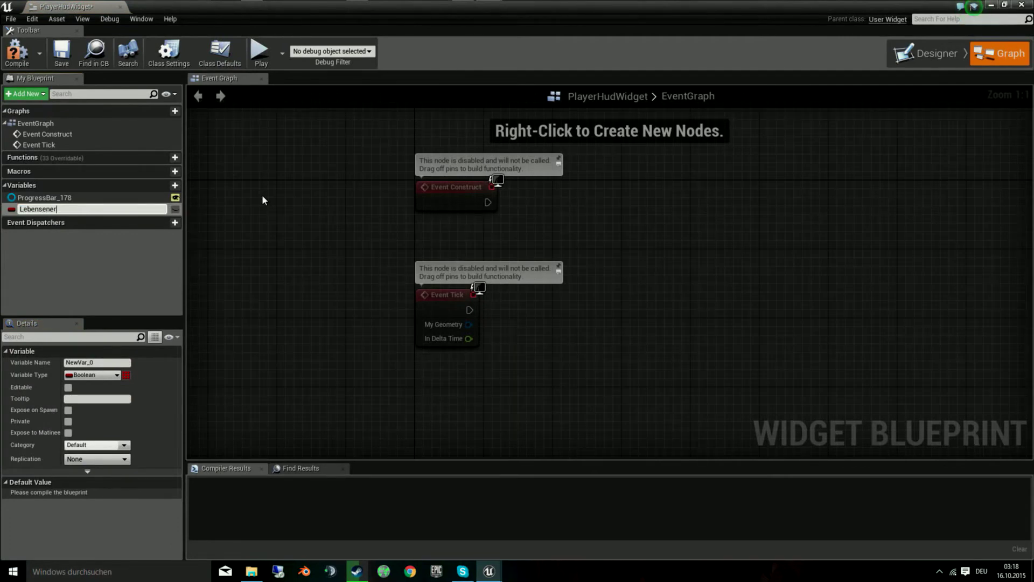
type("gie")
key("Return")
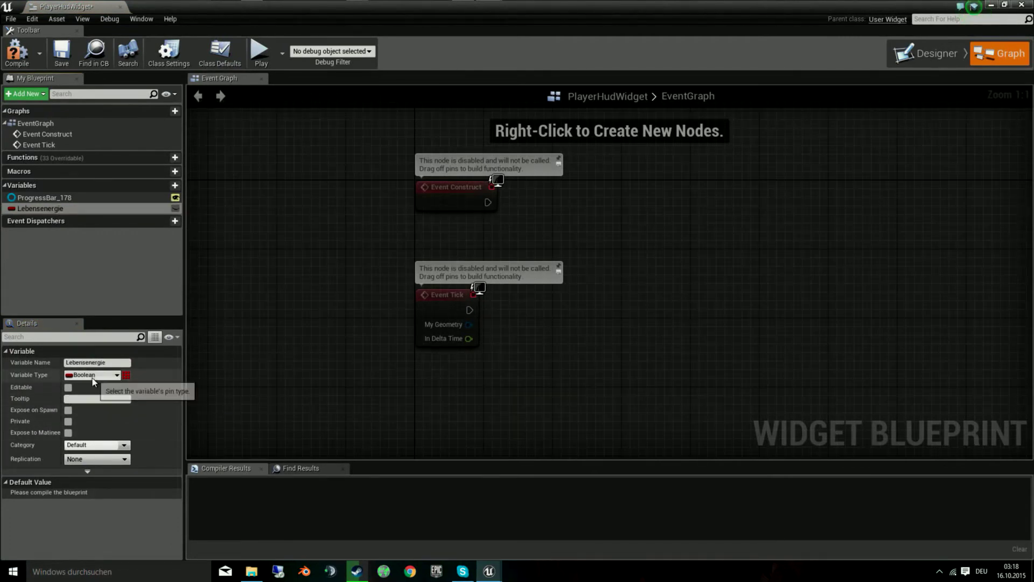
left_click(93, 374)
left_click(111, 160)
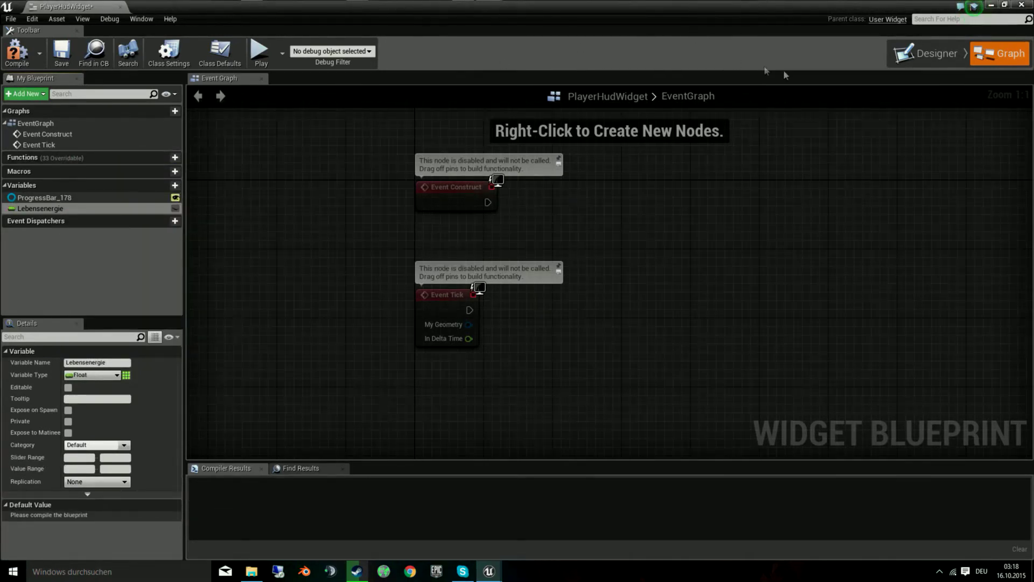
left_click(928, 54)
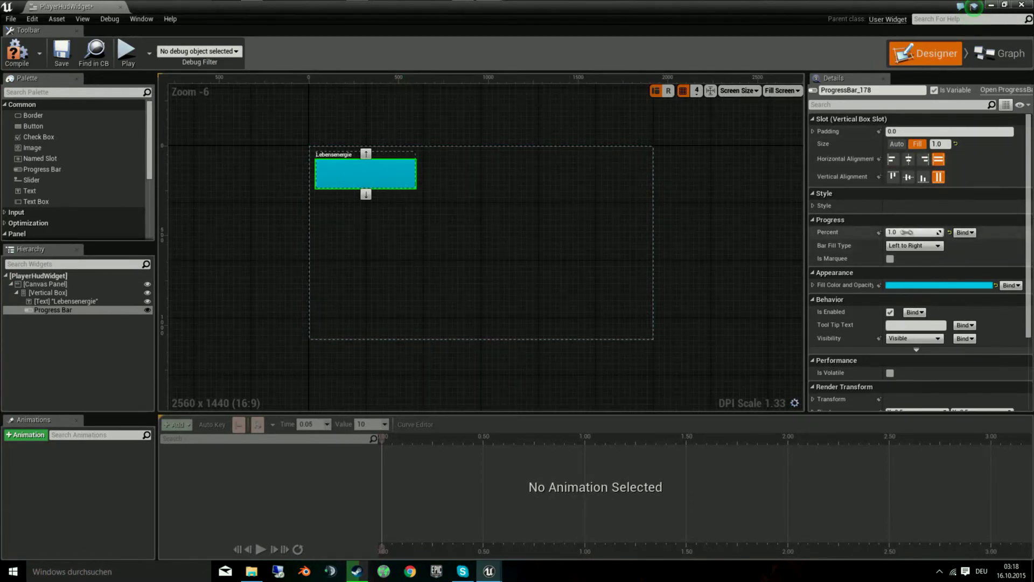
Create a binding function for the progress bar's Percent and delete the widget's Lebensenergie variable.
left_click(965, 232)
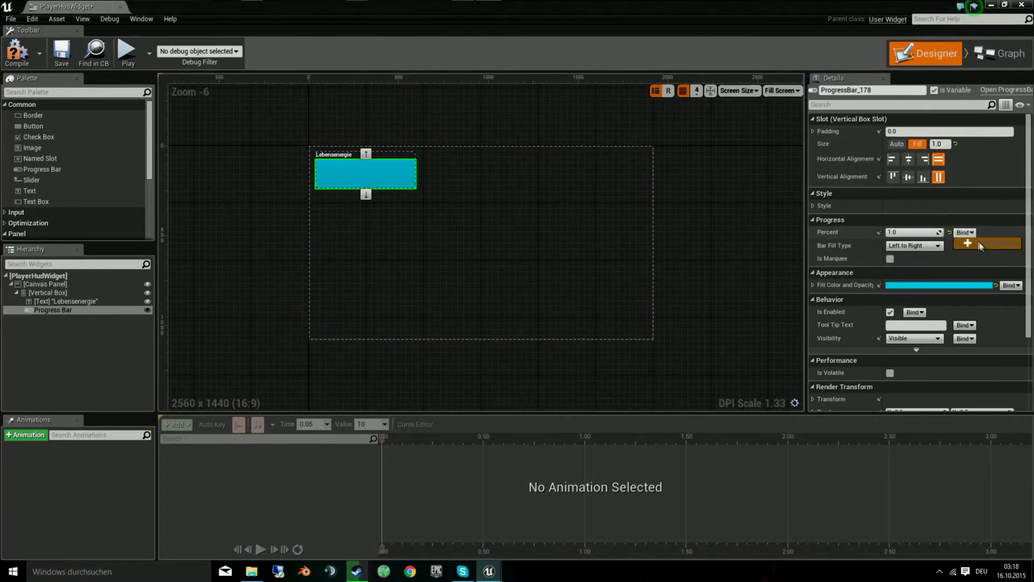
left_click(985, 243)
left_click(40, 219)
right_click(40, 219)
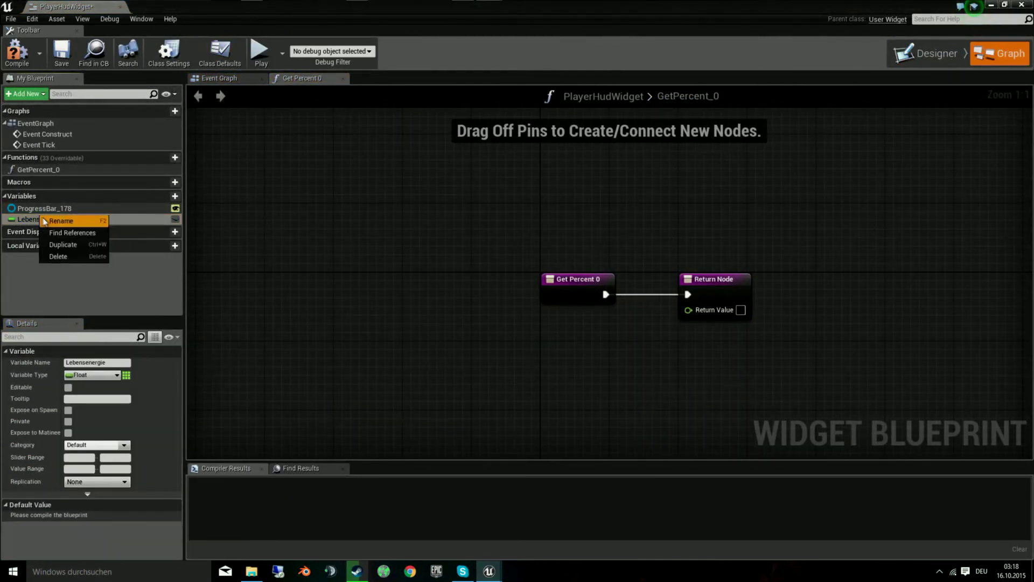
left_click(69, 254)
Move the Return Node right, then add a Get Player Pawn node and delete it again.
right_click_drag(557, 338, 302, 295)
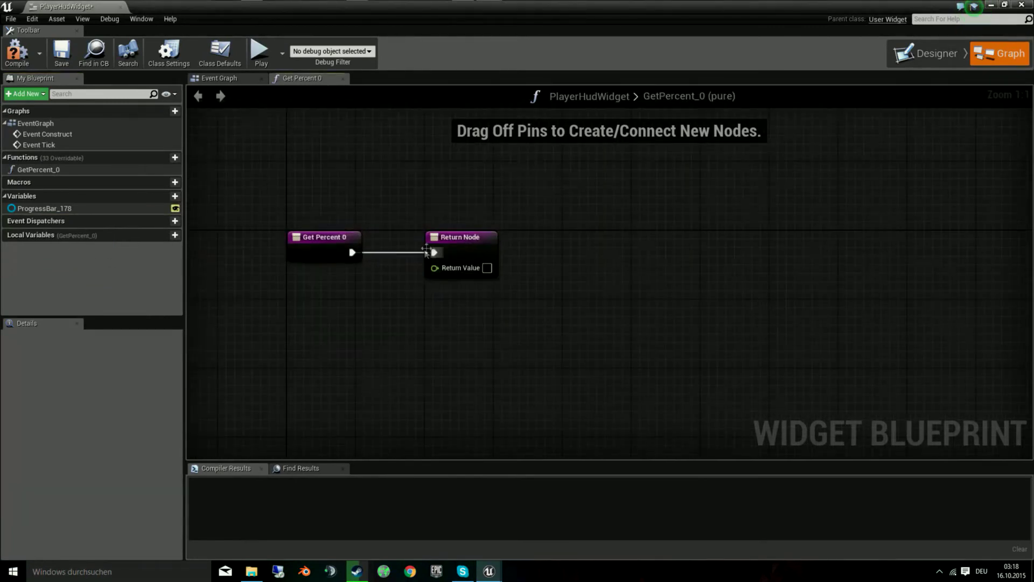
left_click_drag(452, 250, 669, 250)
left_click(566, 335)
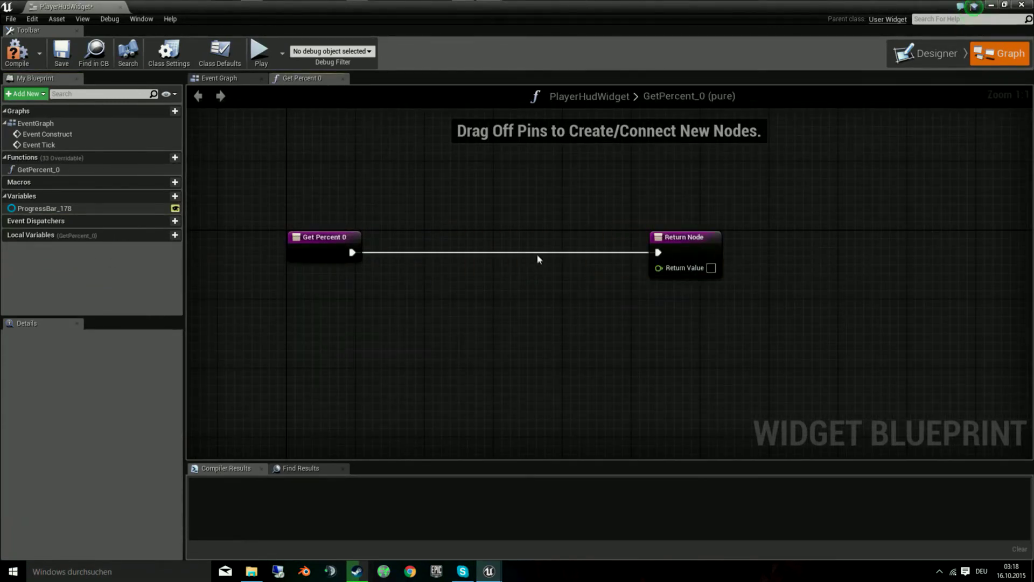
right_click(318, 304)
type("g")
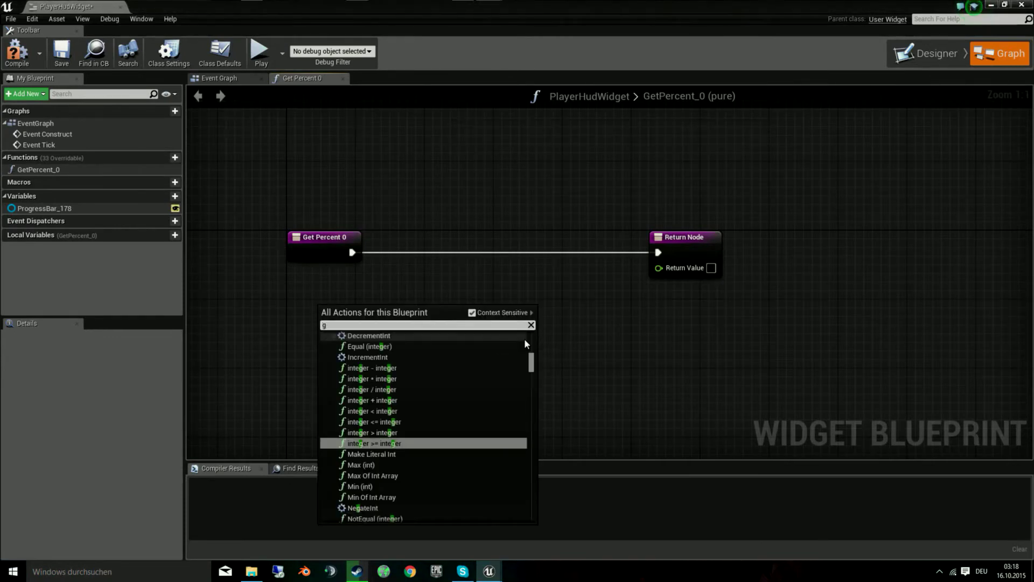
type("et conto")
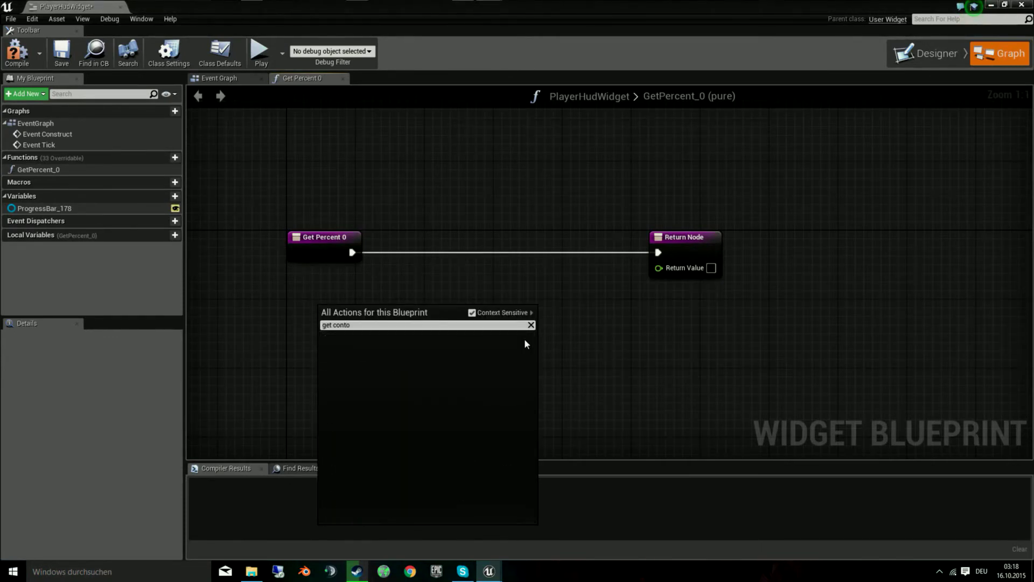
key("BackSpace")
key("BackSpace")
key("BackSpace")
type("pawn")
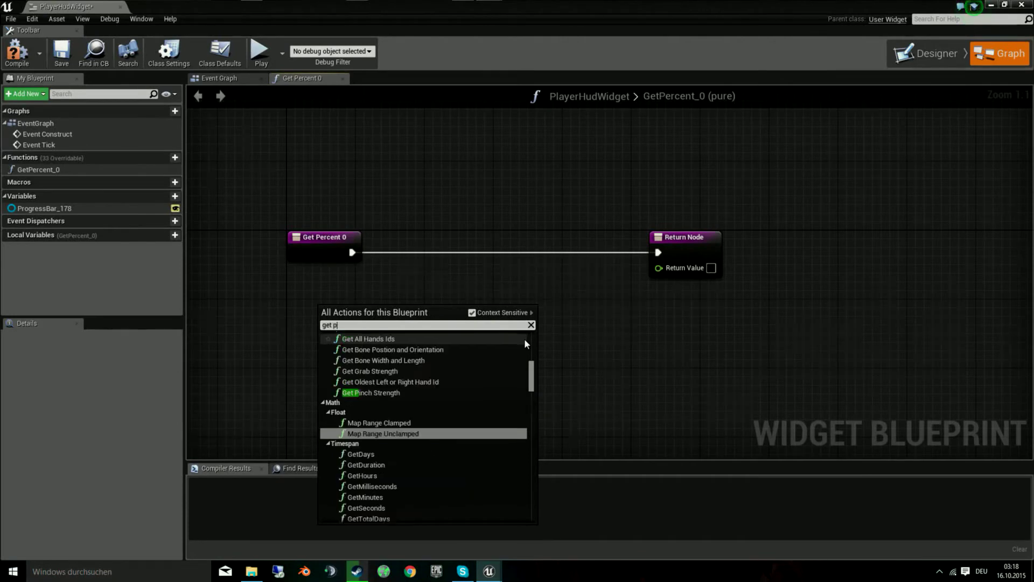
left_click(525, 344)
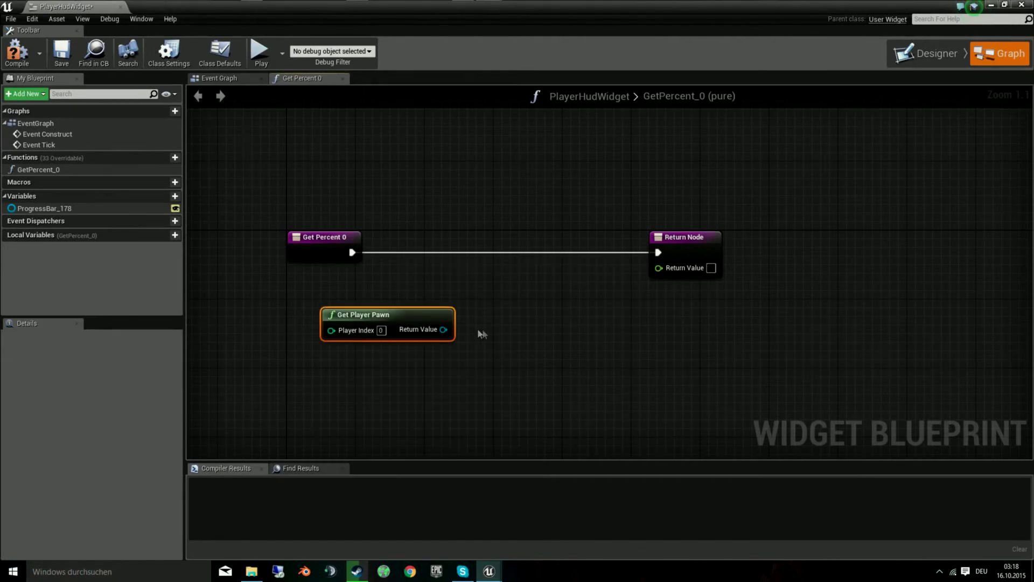
right_click(448, 323)
left_click(464, 336)
Add a Get Owning Player Pawn node and search 'cast' from its output.
right_click(325, 303)
type("get owning")
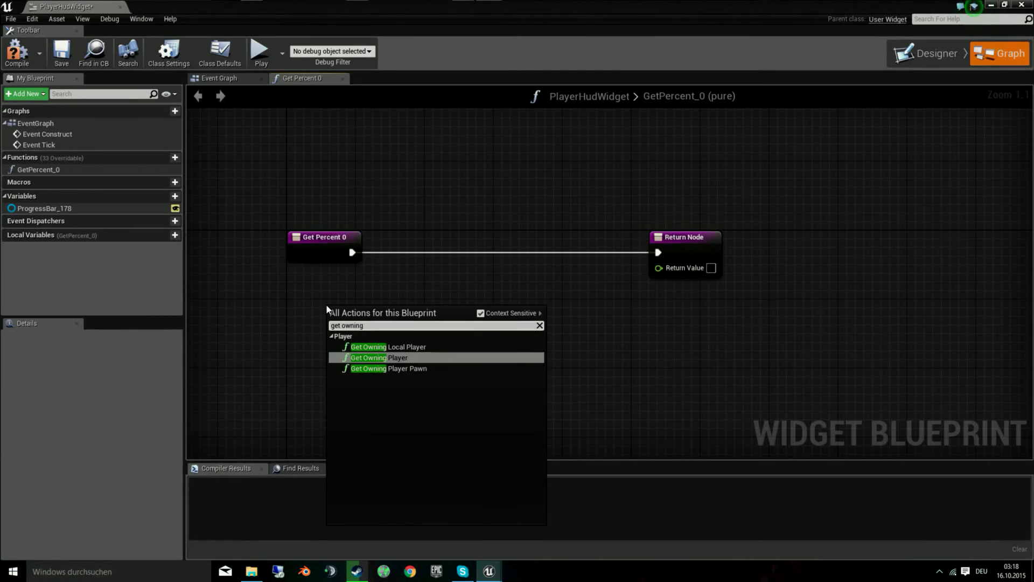
key("Down")
key("Return")
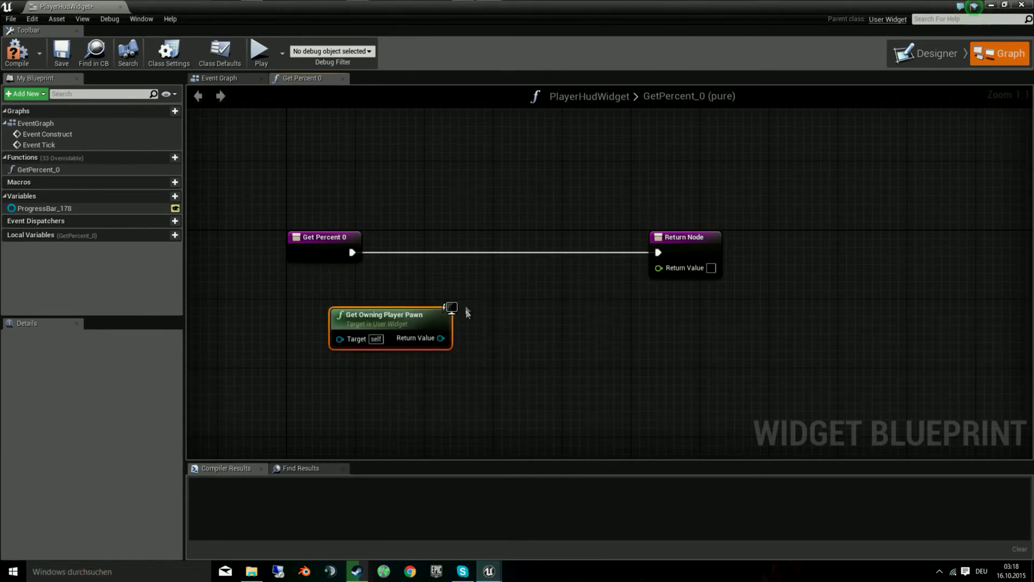
left_click_drag(437, 339, 480, 337)
type("cast")
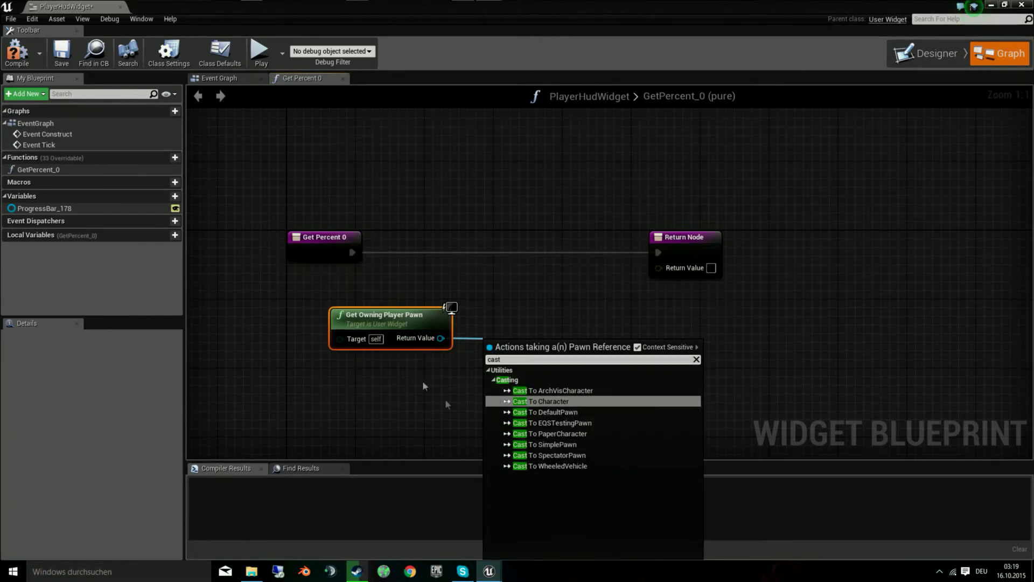
Cast the owning pawn to SimplePawn with a Cast To SimplePawn node.
left_click(337, 370)
left_click(336, 371)
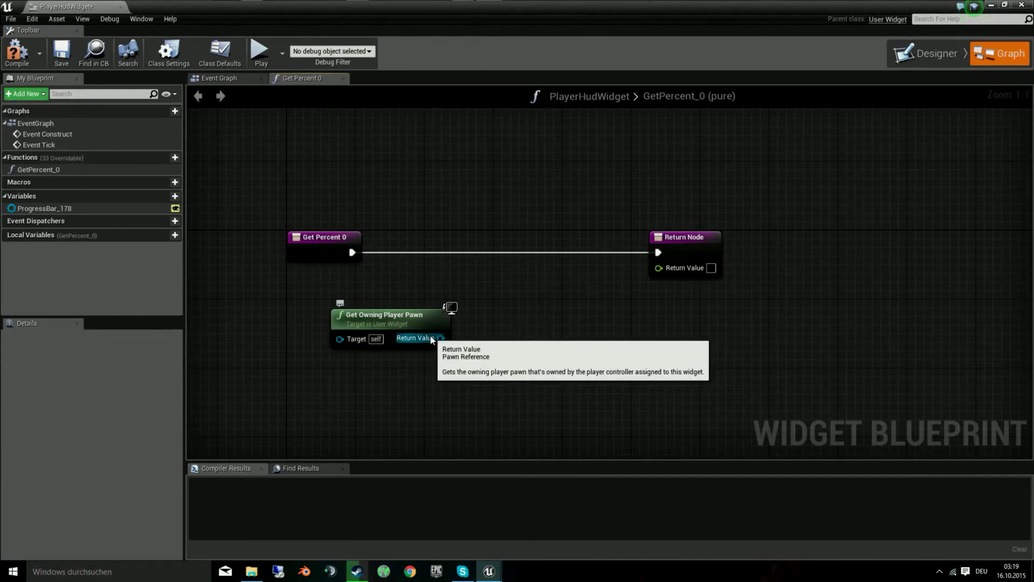
left_click_drag(432, 340, 490, 341)
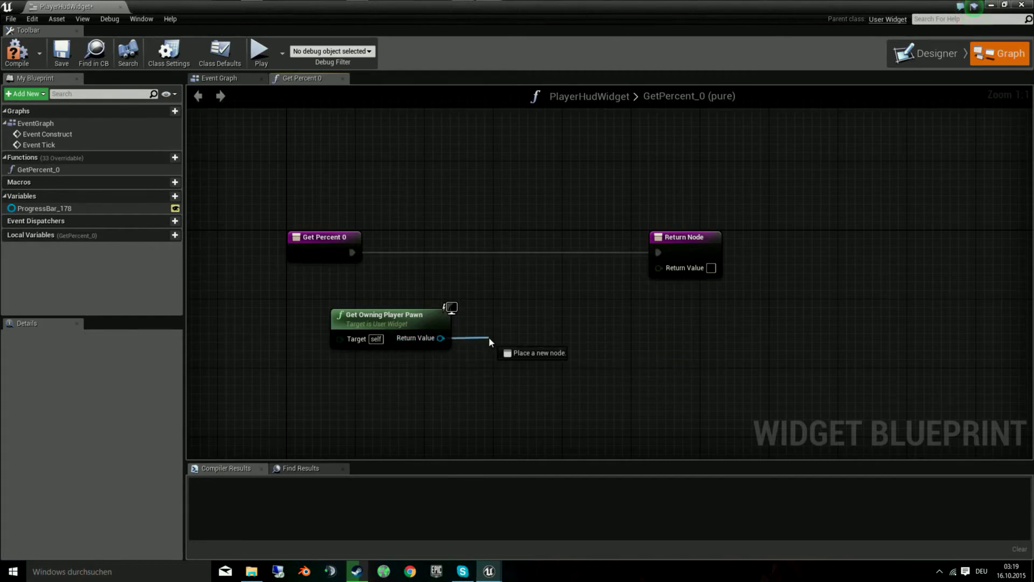
mouse_move(488, 338)
left_mouse_down()
mouse_move(460, 350)
mouse_move(483, 337)
left_mouse_up()
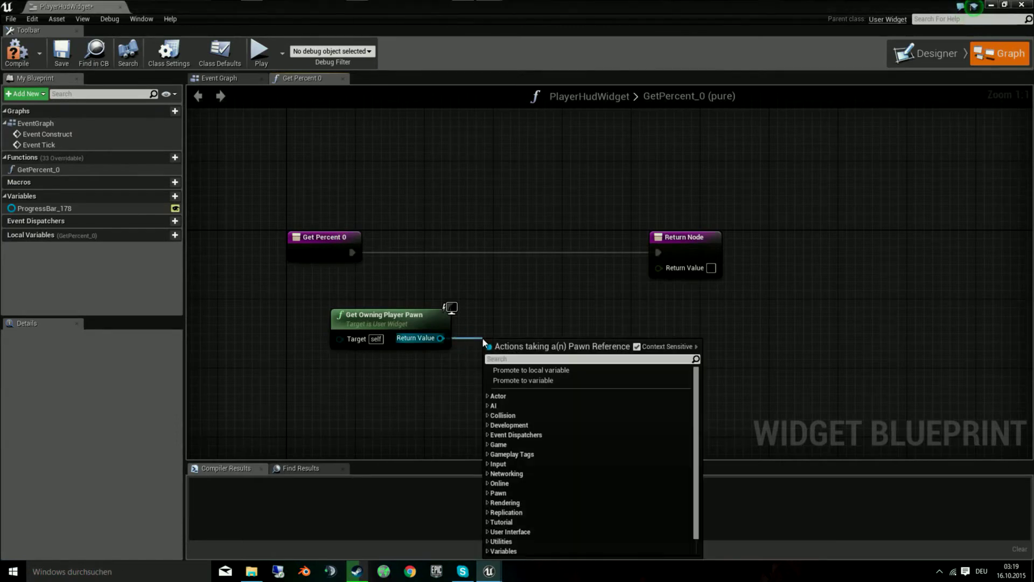
type("cast")
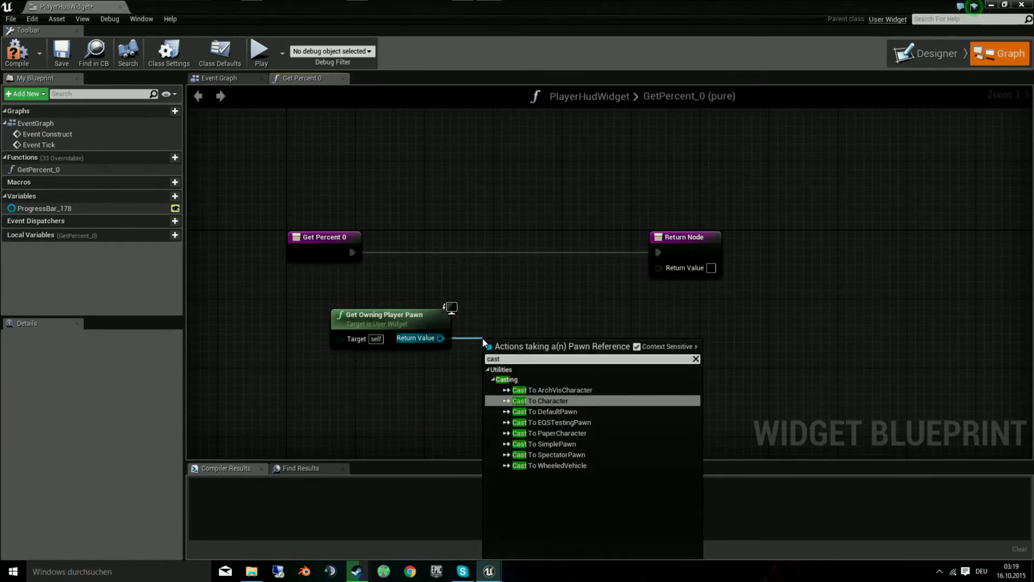
left_click(568, 443)
mouse_move(533, 346)
left_mouse_down()
mouse_move(519, 312)
mouse_move(353, 252)
left_mouse_up()
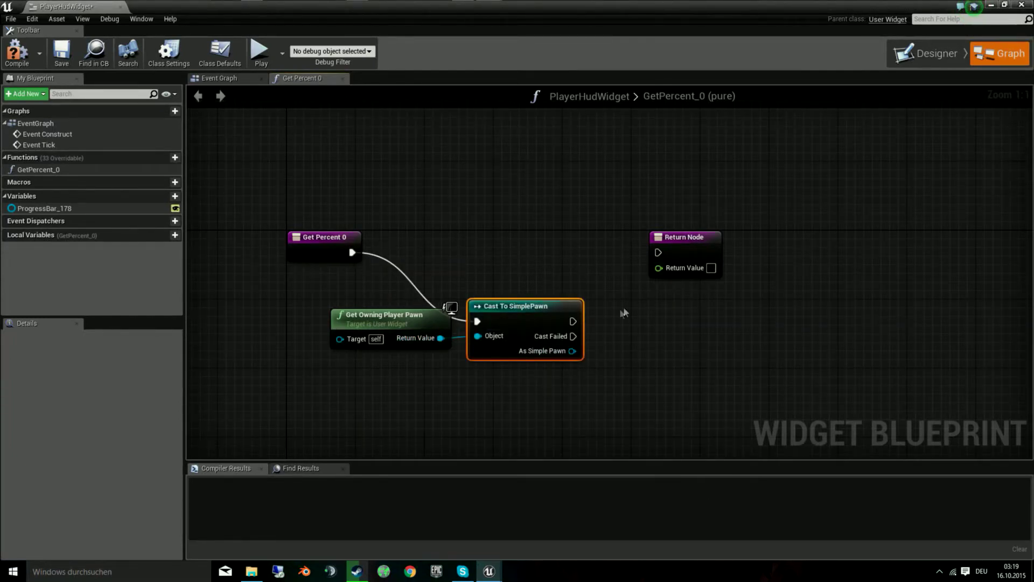
Get Lebensenergie from As Simple Pawn and wire it and the cast exec to the Return Node.
right_click_drag(624, 312, 443, 306)
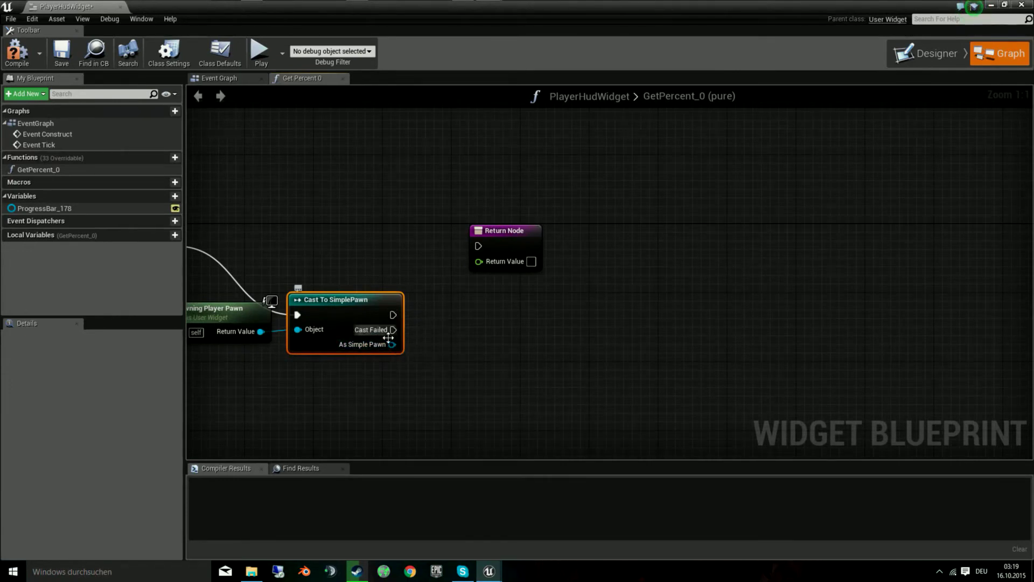
left_click_drag(390, 343, 429, 340)
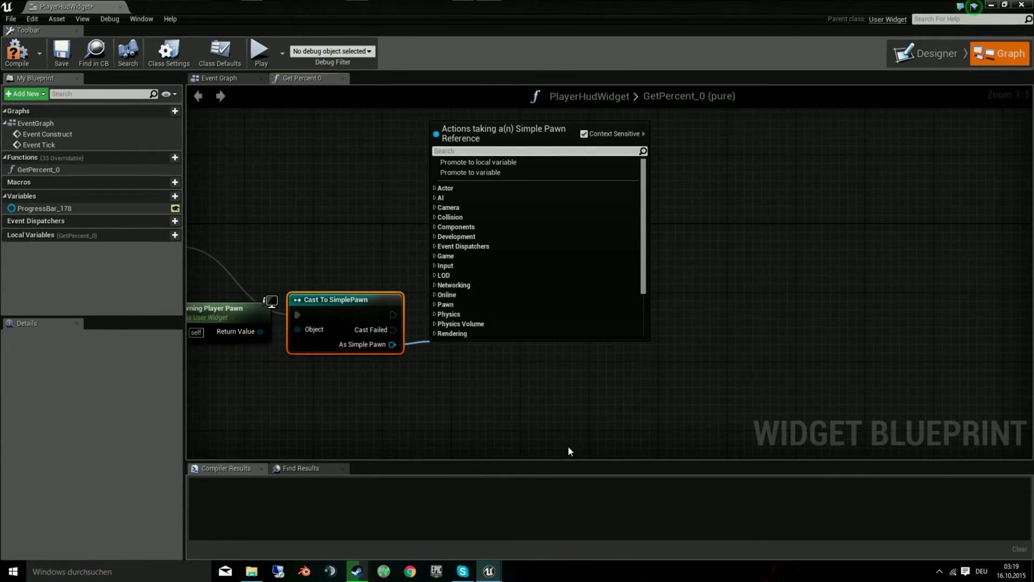
type("lebe")
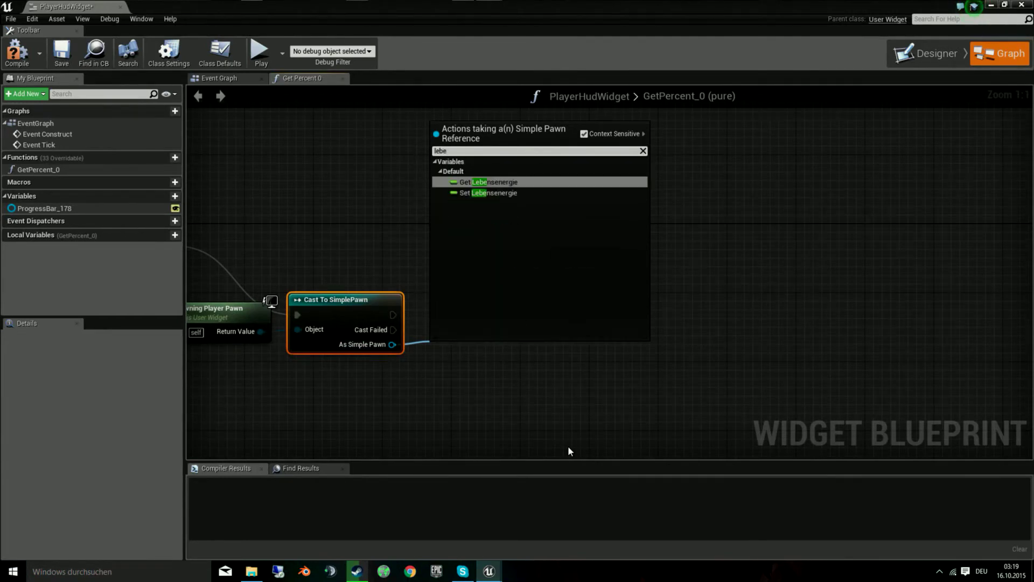
key("Return")
left_click_drag(529, 353, 478, 261)
mouse_move(394, 314)
left_mouse_down()
mouse_move(479, 246)
mouse_move(710, 289)
left_mouse_up()
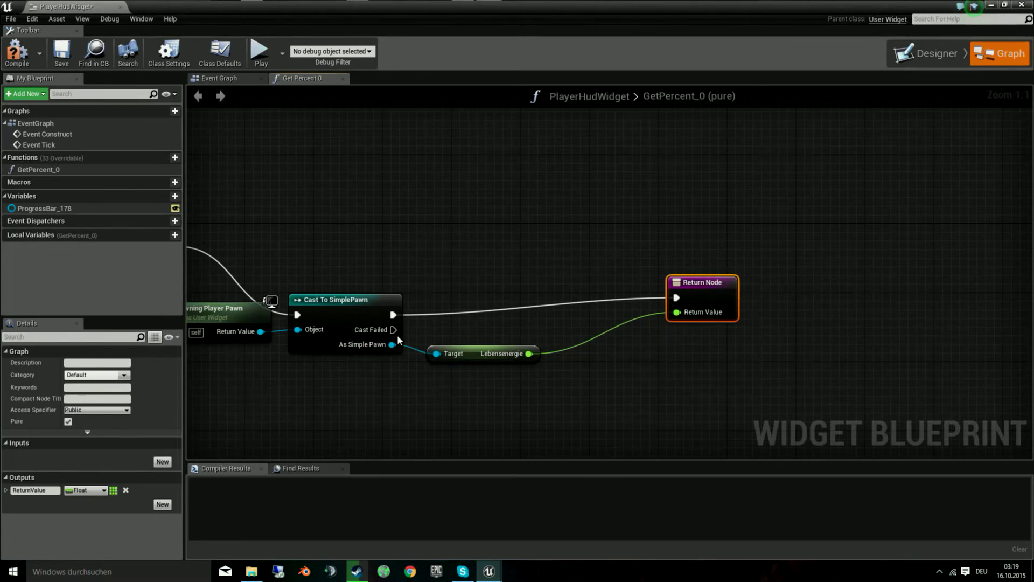
mouse_move(393, 329)
left_mouse_down()
mouse_move(635, 324)
mouse_move(676, 298)
left_mouse_up()
Link Cast Failed to the Return Node and add a local variable named Result.
left_click(619, 412)
mouse_move(364, 414)
right_mouse_down()
mouse_move(679, 399)
mouse_move(573, 363)
right_mouse_up()
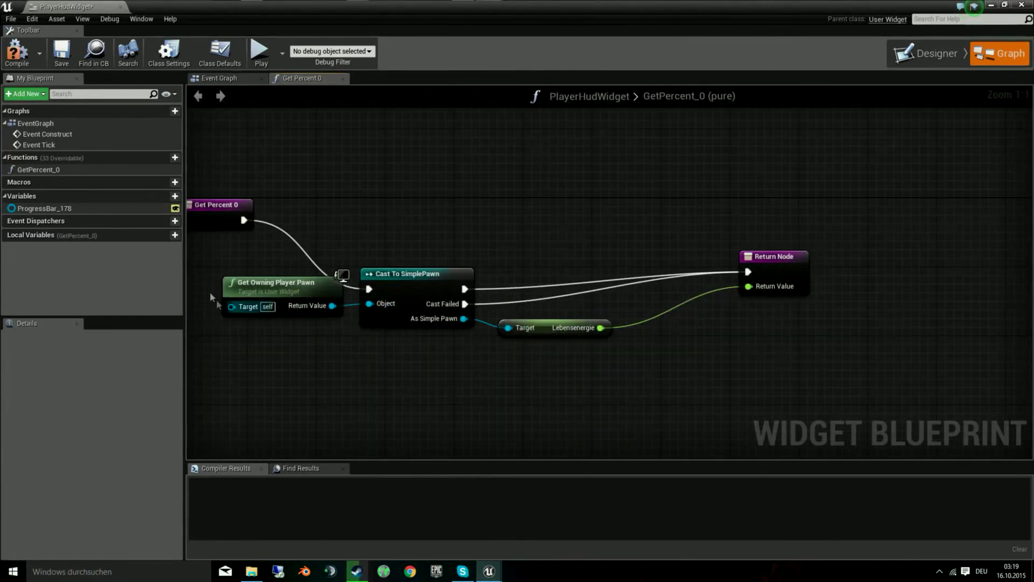
left_click(174, 234)
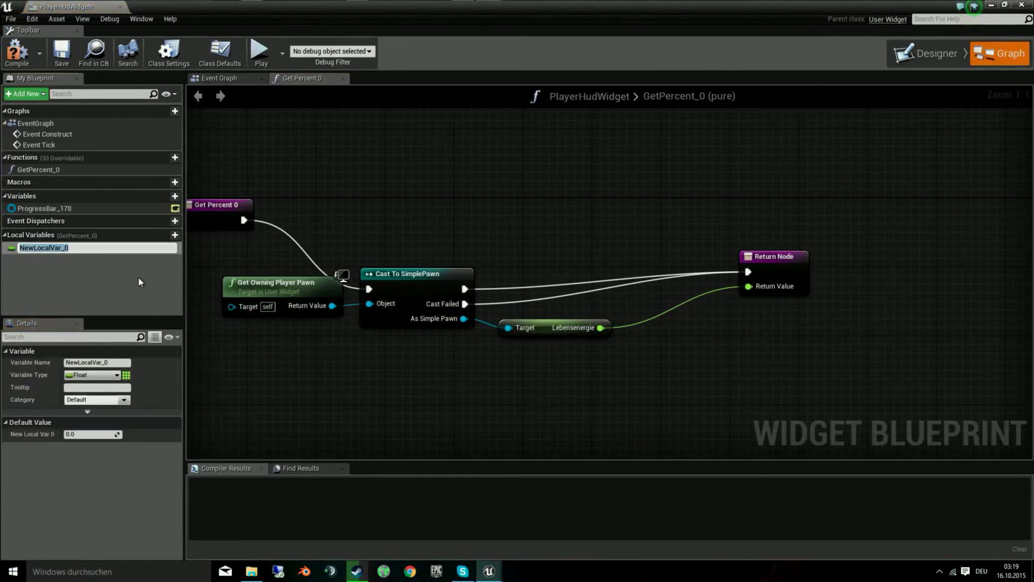
type("Result")
key("Return")
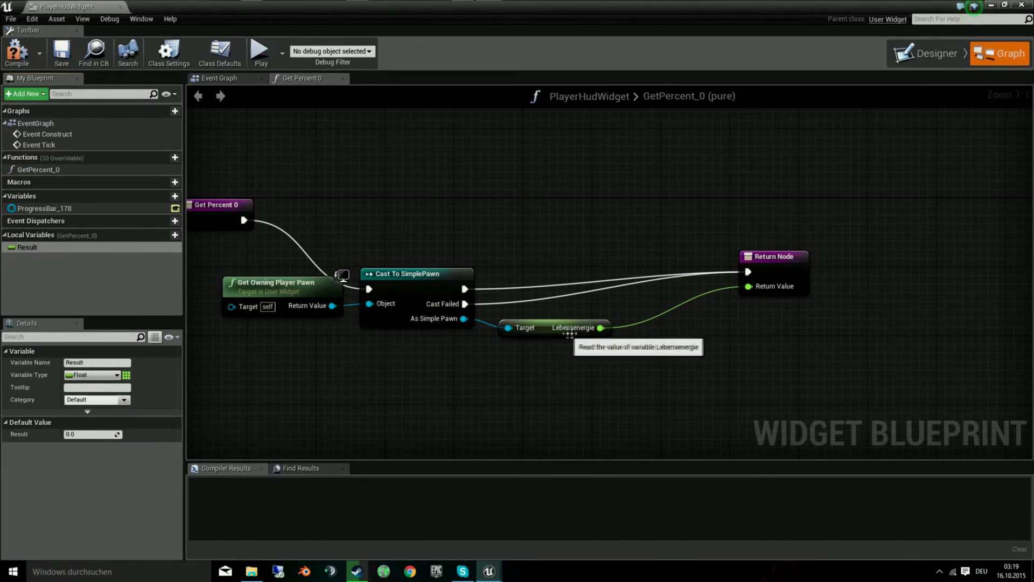
Add a SET Result node fed by Lebensenergie, running after a successful cast.
left_click_drag(33, 247, 641, 296)
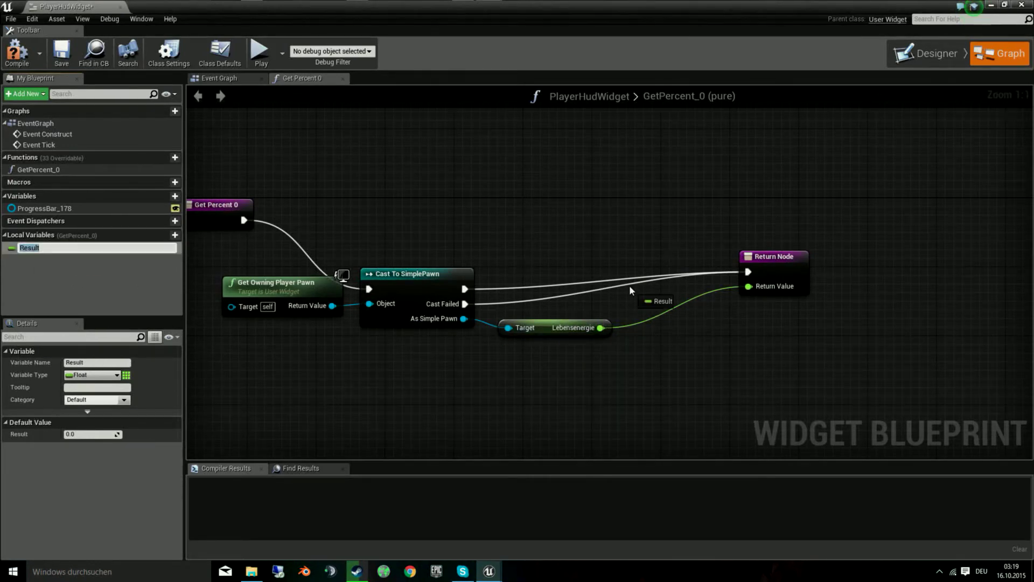
left_click(641, 308)
left_click_drag(637, 313, 600, 327)
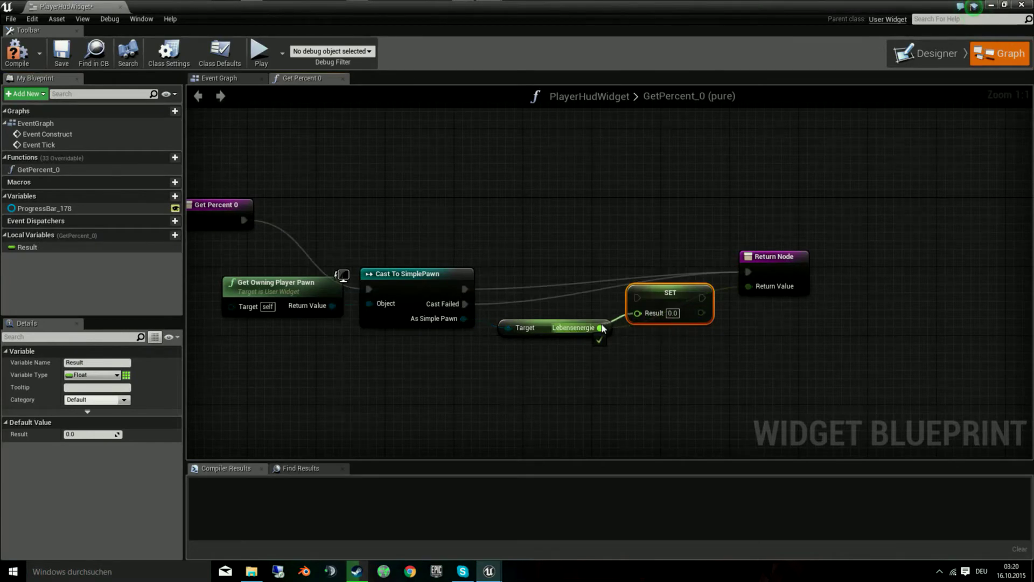
left_click_drag(638, 297, 464, 288)
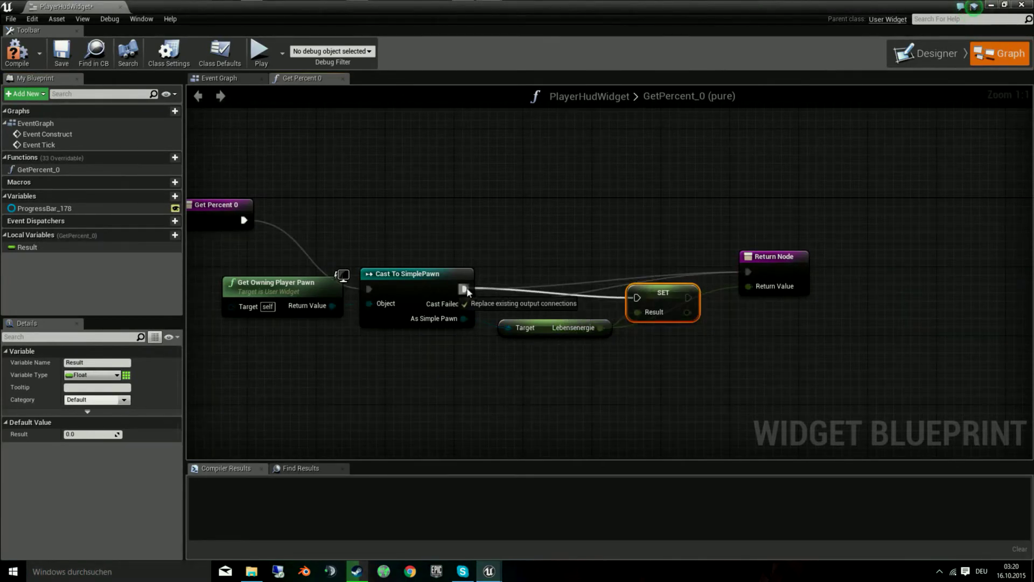
mouse_move(668, 295)
left_mouse_down()
mouse_move(650, 295)
mouse_move(677, 280)
mouse_move(668, 280)
left_mouse_up()
right_click_drag(668, 280, 627, 271)
mouse_move(710, 263)
left_mouse_down("ctrl")
mouse_move(716, 272)
mouse_move(839, 279)
left_mouse_up("ctrl")
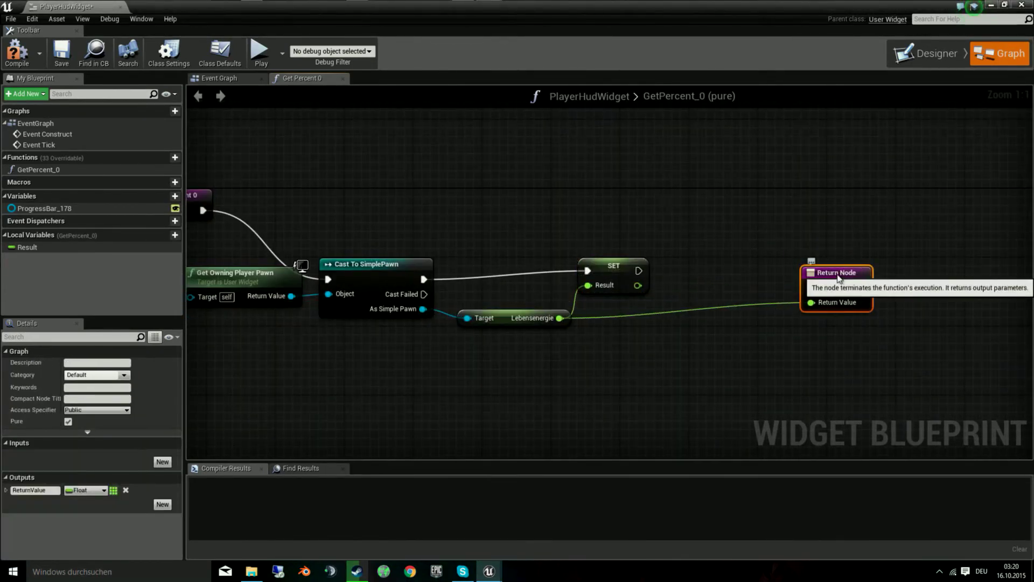
right_click_drag(744, 351, 685, 366)
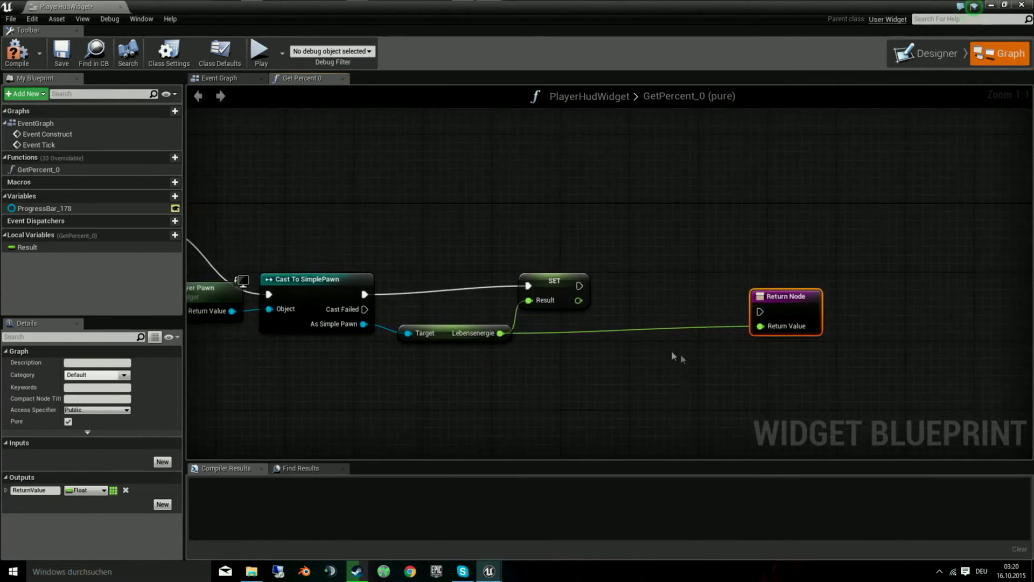
Return Result instead of Lebensenergie, with SET Result and Cast Failed both leading to the Return Node.
right_click(499, 333)
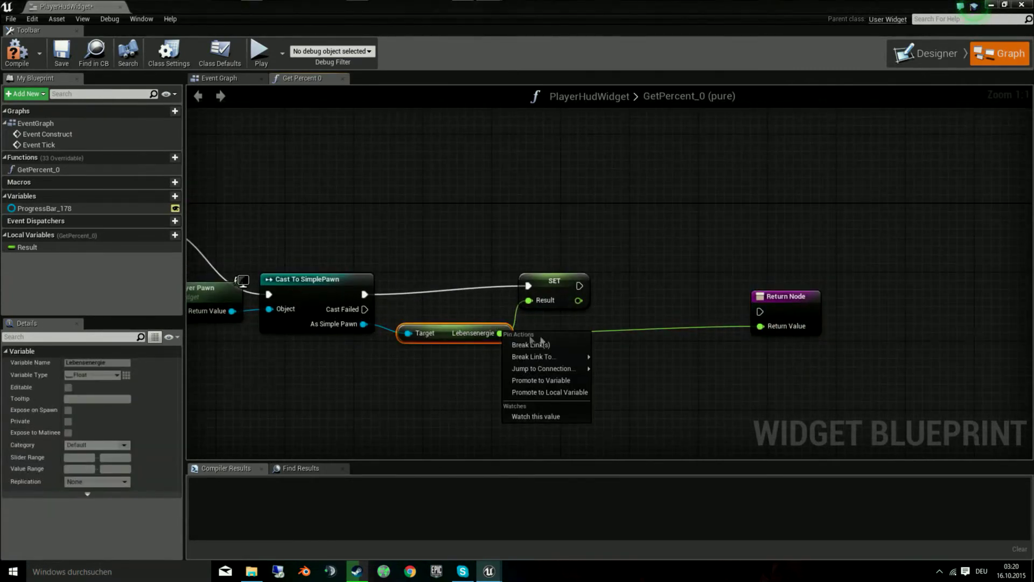
right_click(760, 326)
left_click(784, 338)
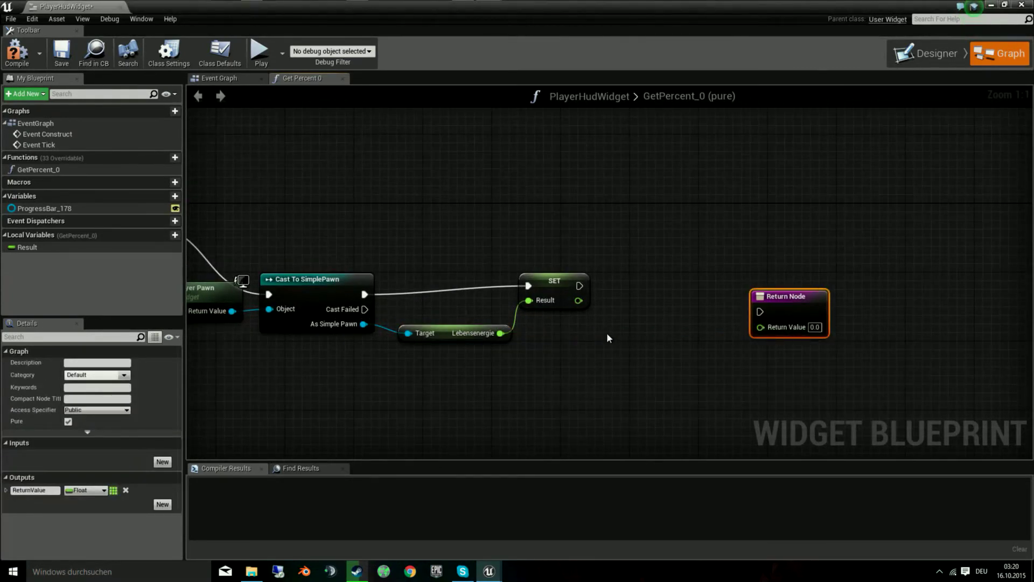
left_click_drag(84, 248, 759, 326)
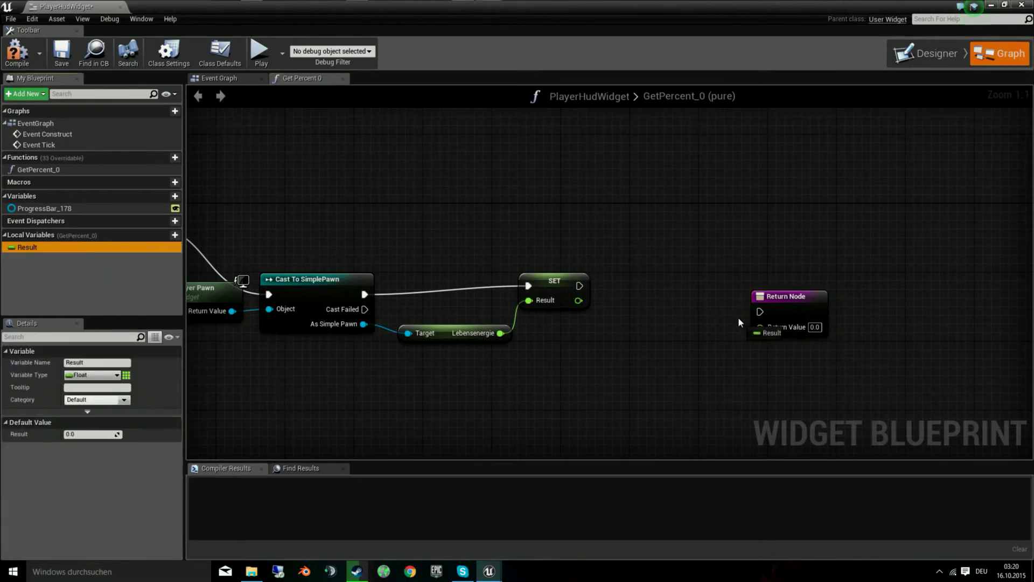
left_click_drag(759, 312, 580, 286)
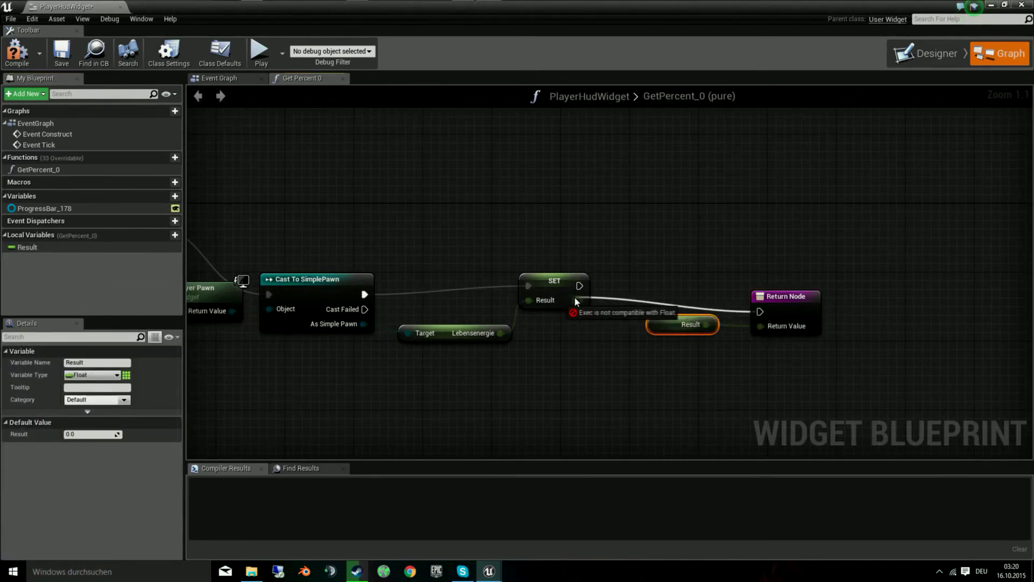
left_click_drag(365, 309, 760, 312)
left_click(629, 378)
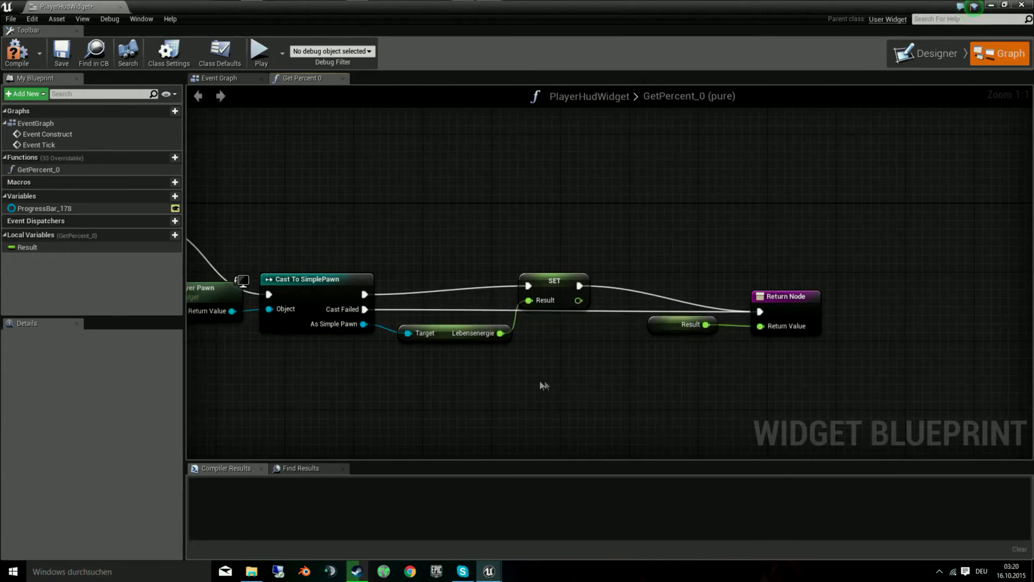
right_click_drag(477, 247, 634, 192)
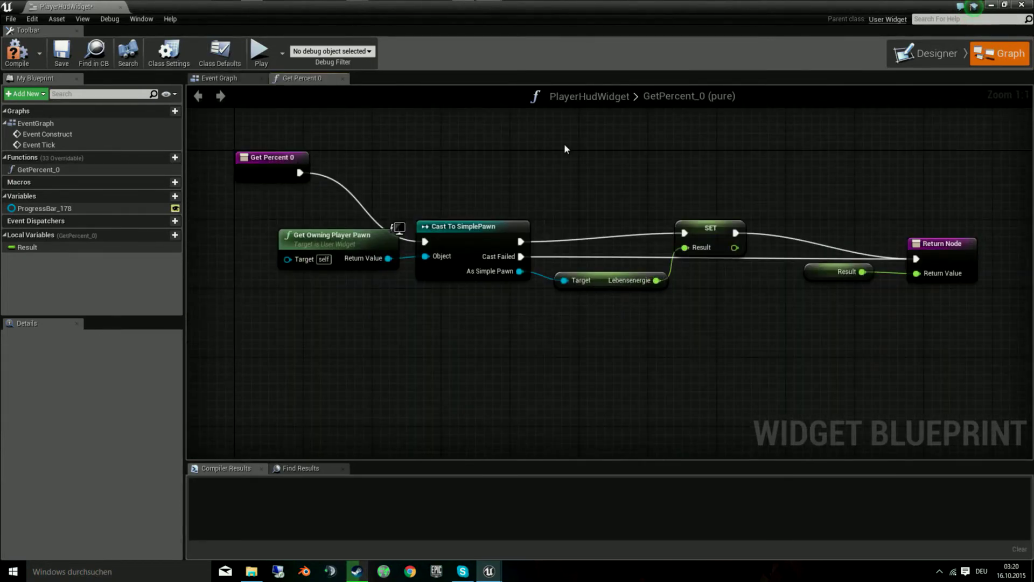
Compile, save and close the PlayerHudWidget blueprint.
left_click(16, 51)
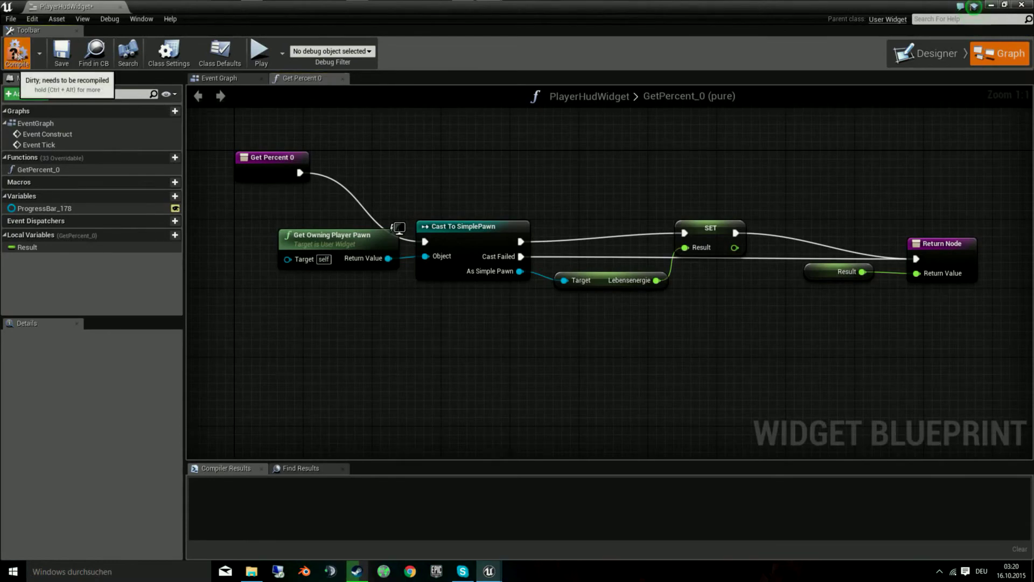
left_click(64, 62)
left_click(1021, 5)
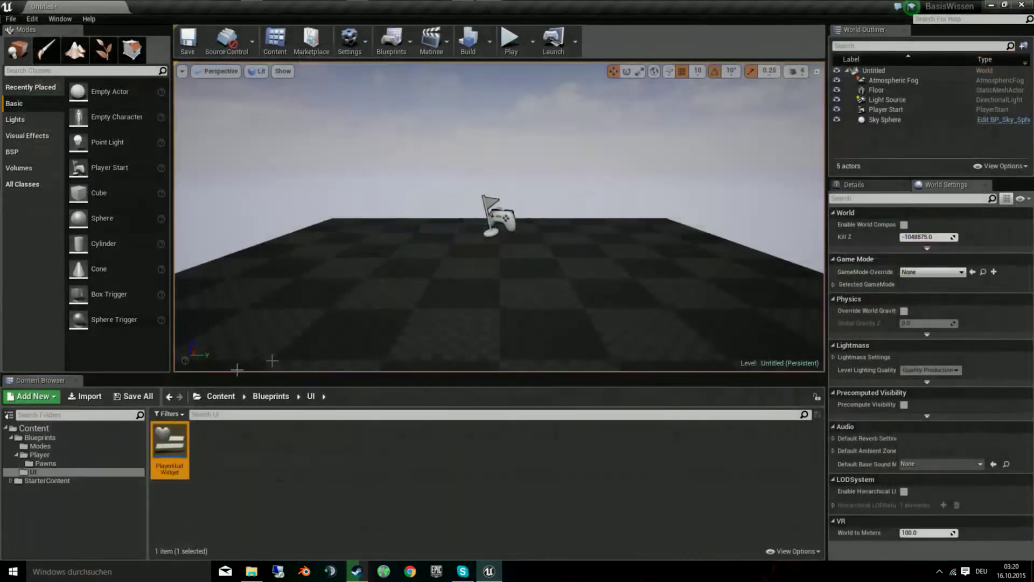
Open the SimplePawn blueprint from the Pawns folder and add an Event AnyDamage node.
left_click(46, 464)
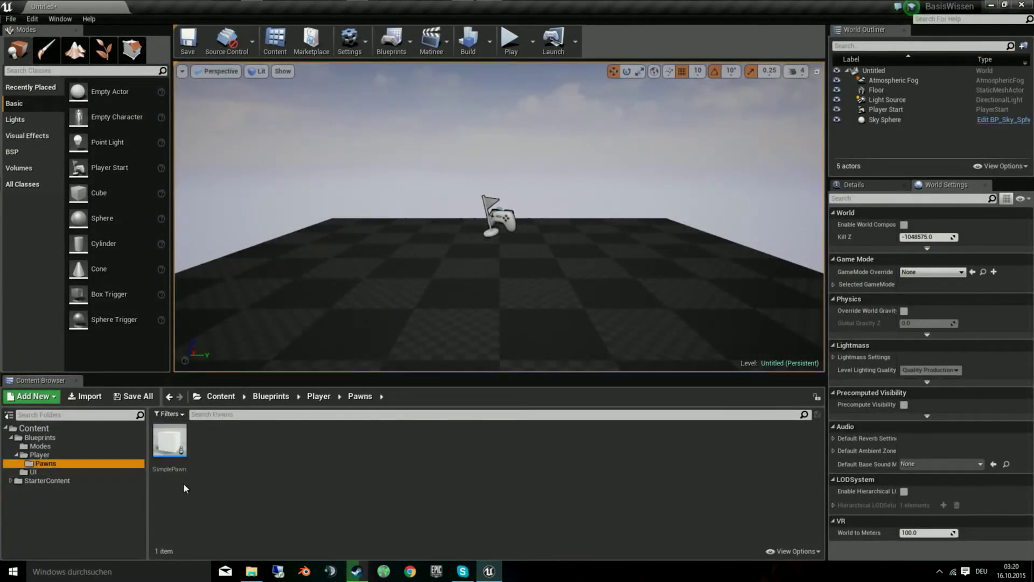
double_click(170, 453)
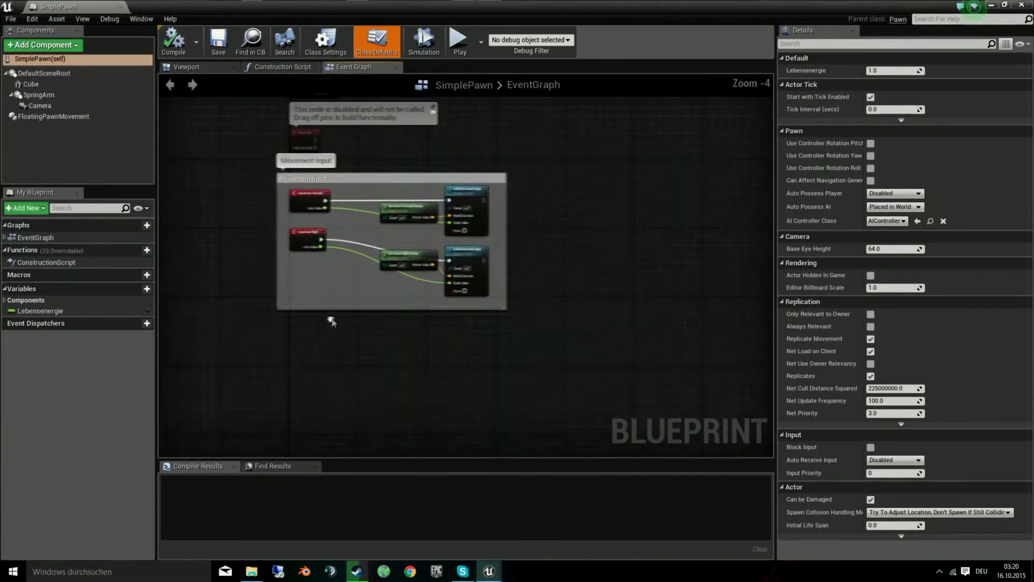
right_click(295, 340)
type("event any")
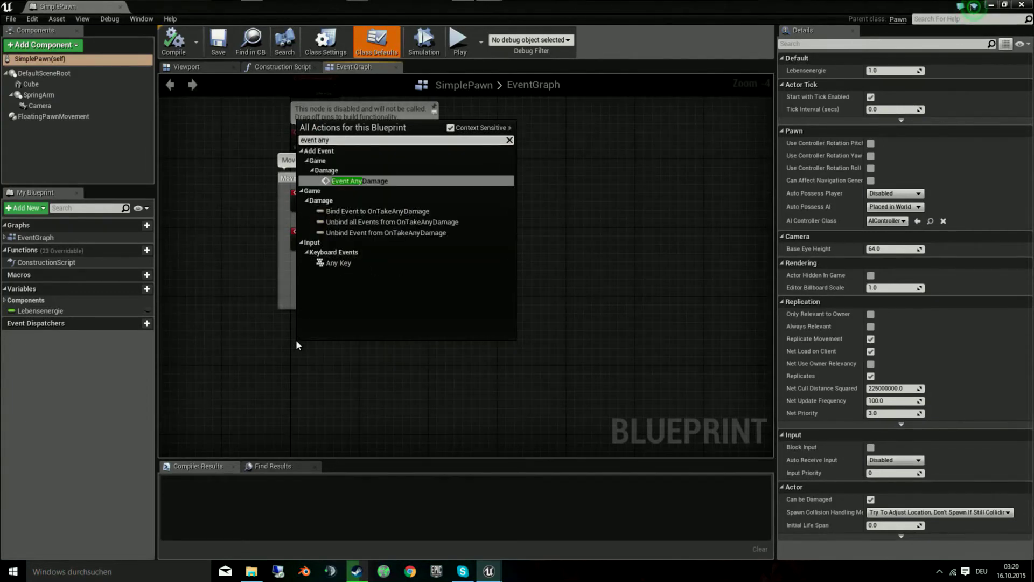
key("Return")
scroll(335, 336, "up", 4)
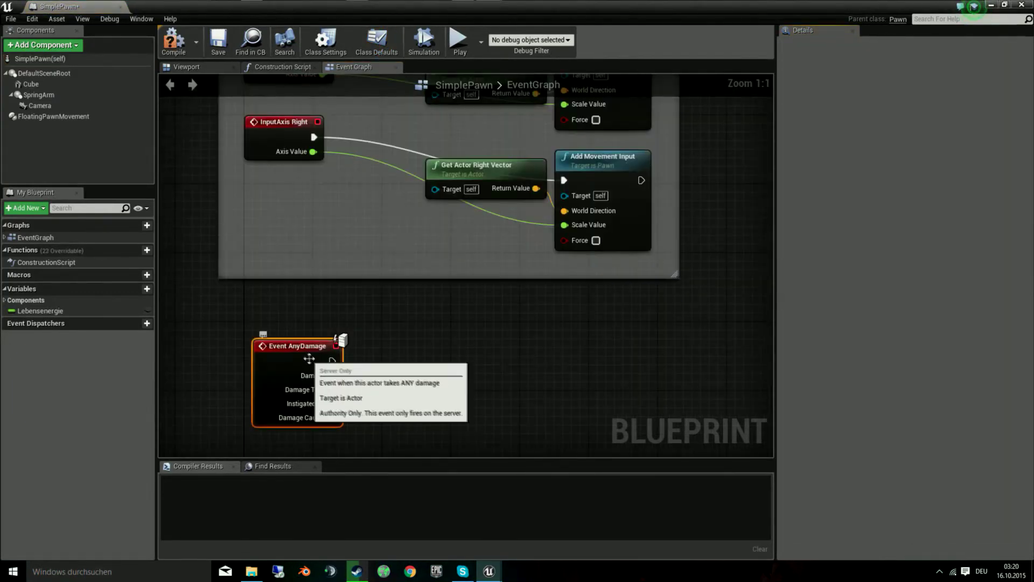
left_click_drag(308, 358, 299, 357)
right_click_drag(297, 351, 305, 328)
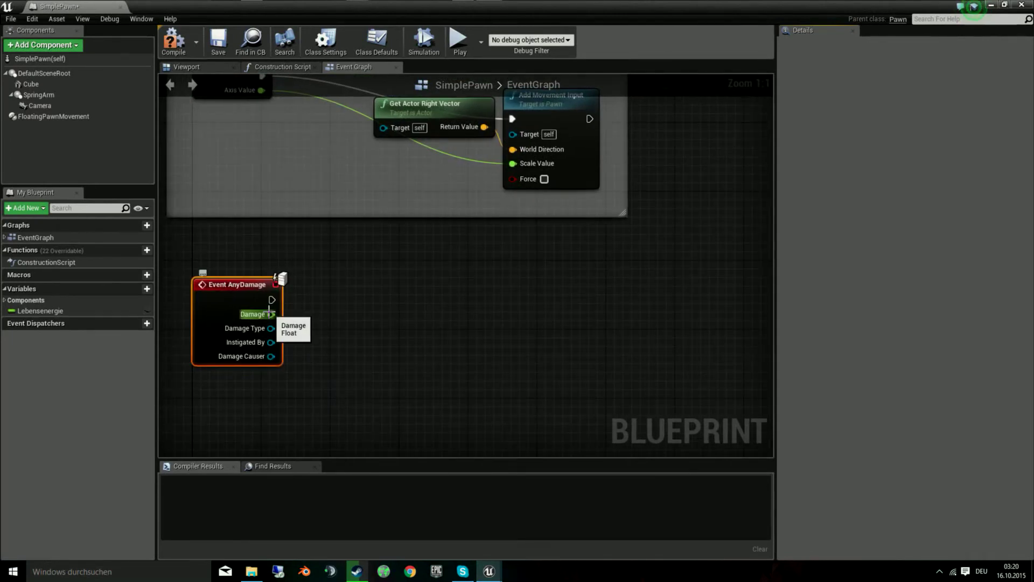
Place a Lebensenergie getter and attach a DecrementFloat node to it.
mouse_move(37, 310)
left_mouse_down()
mouse_move(287, 344)
mouse_move(325, 333)
left_mouse_up()
left_click(332, 338)
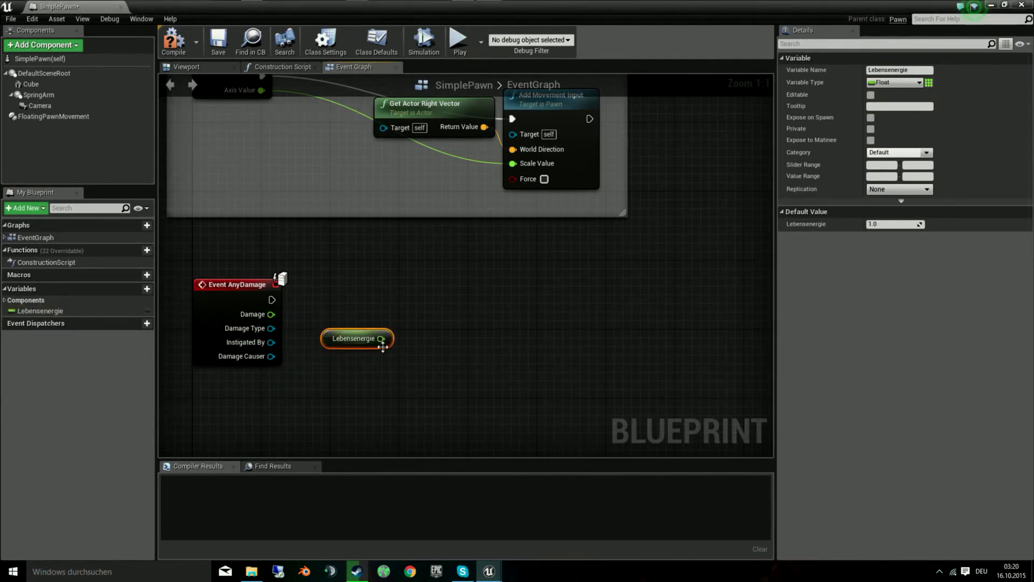
left_click_drag(381, 339, 435, 344)
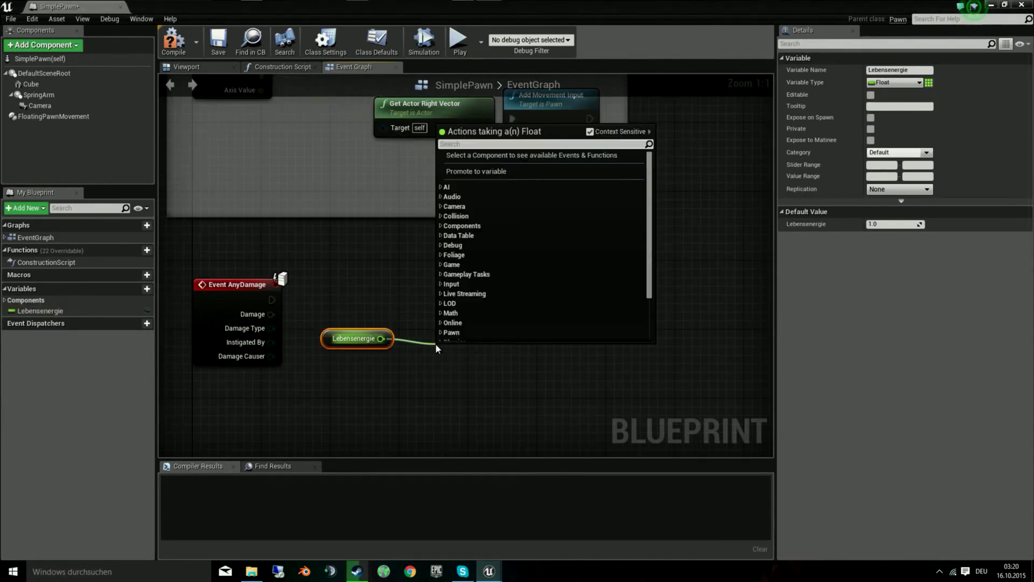
type("decre")
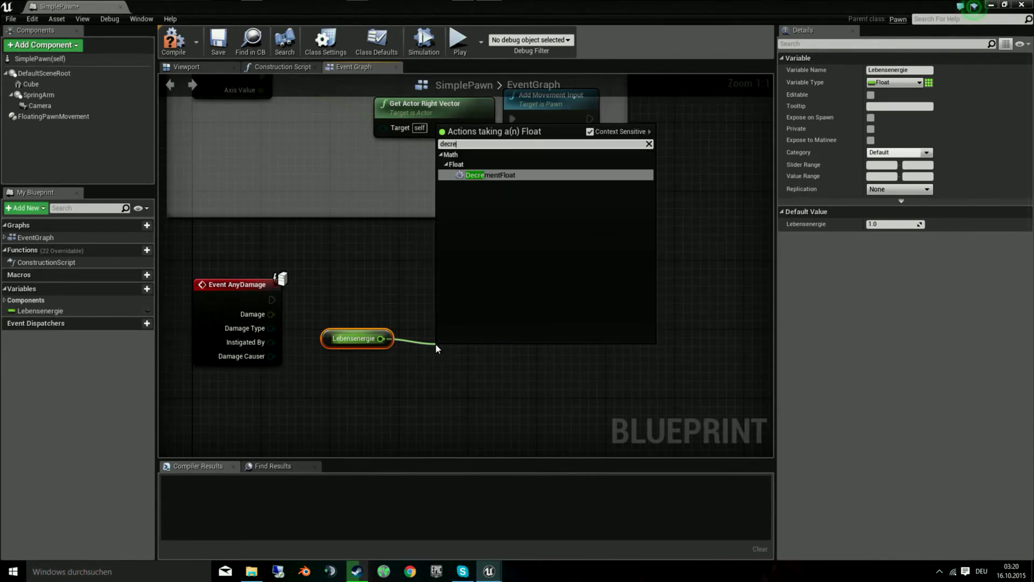
key("Return")
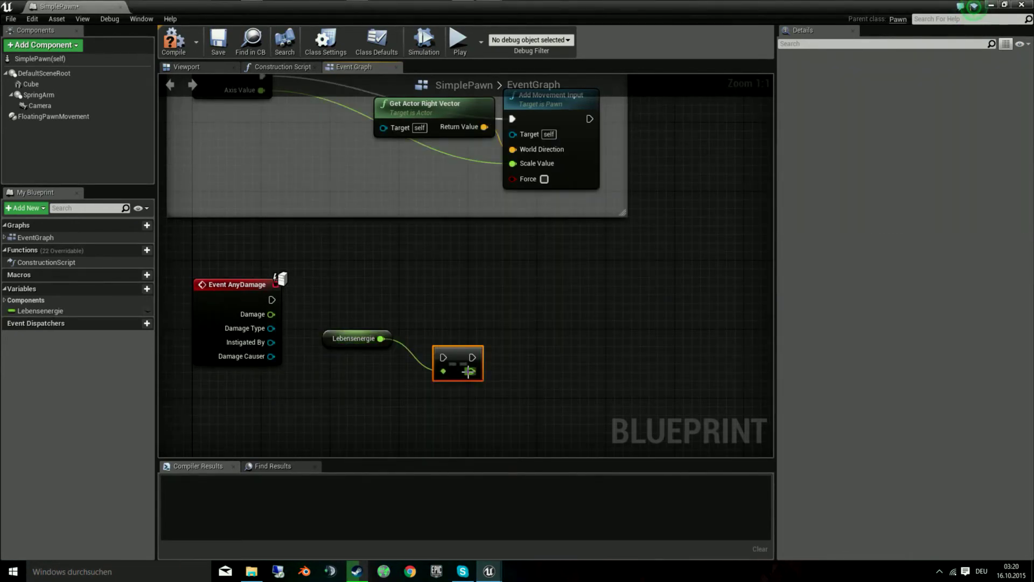
mouse_move(461, 363)
left_mouse_down()
mouse_move(453, 328)
mouse_move(272, 300)
left_mouse_up()
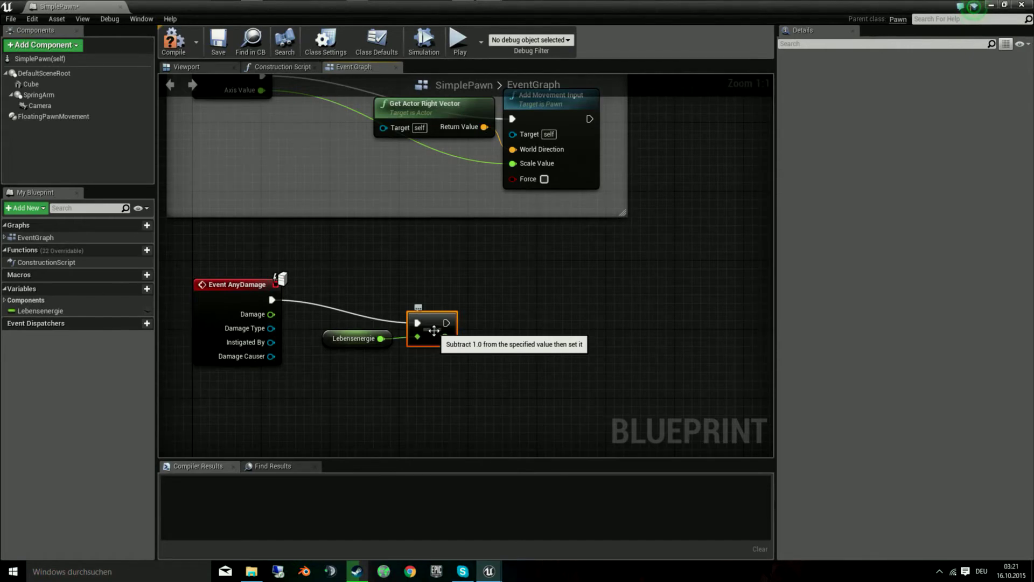
Delete the DecrementFloat node from the graph.
right_click(434, 330)
left_click(428, 323)
right_click(430, 323)
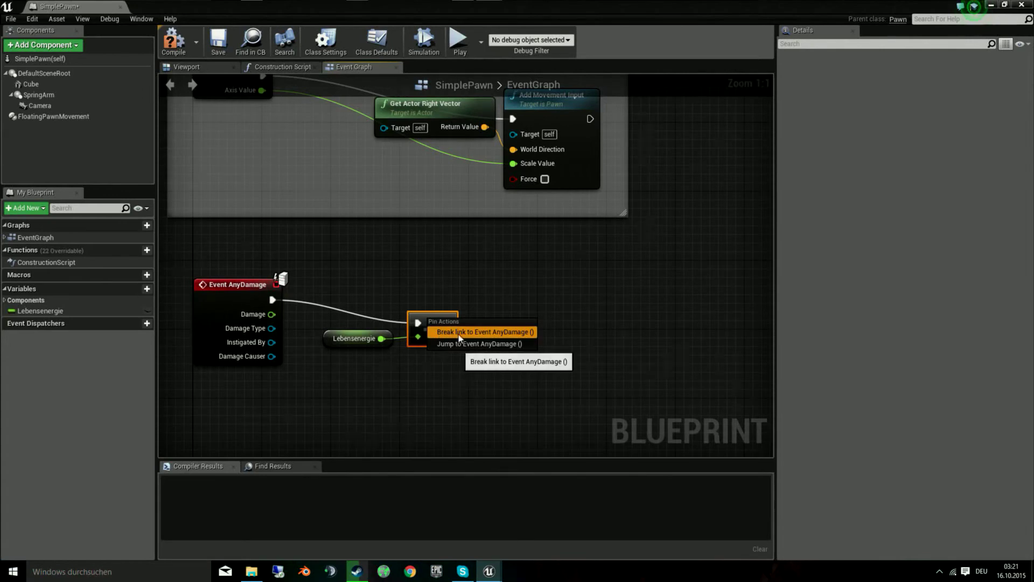
left_click(431, 326)
right_click(437, 326)
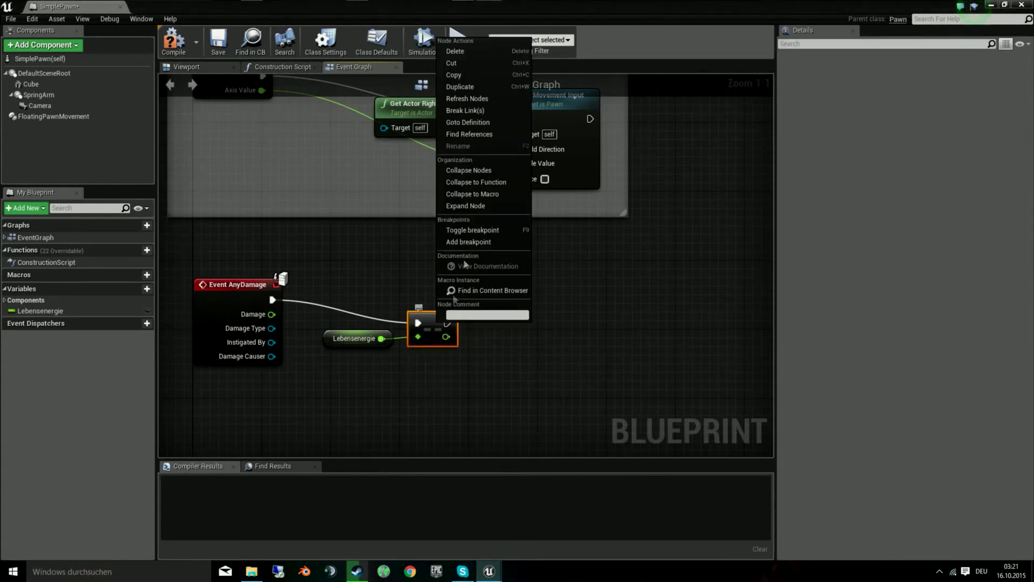
left_click(455, 52)
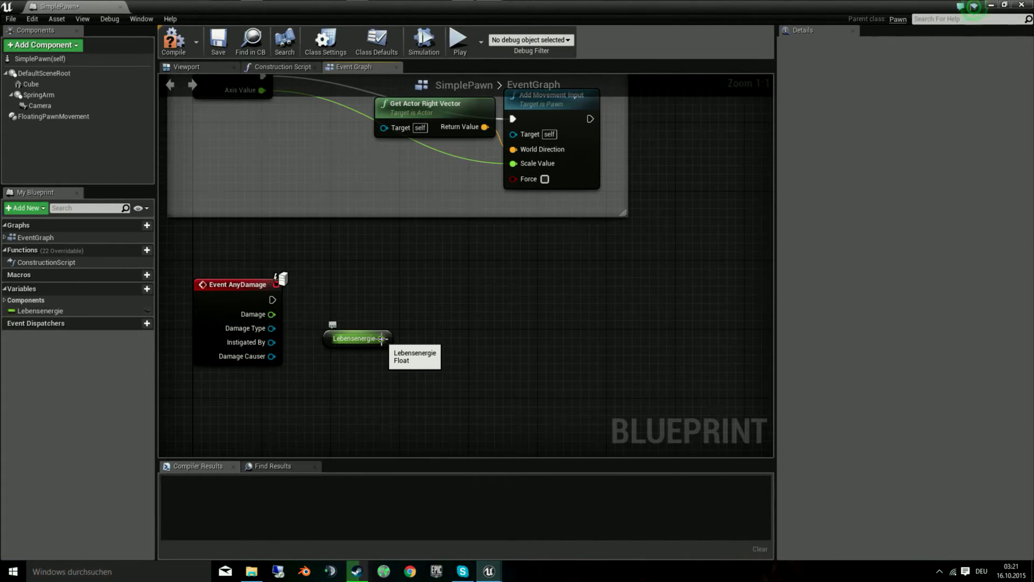
Add a float minus float node fed by Lebensenergie.
left_click_drag(381, 338, 476, 367)
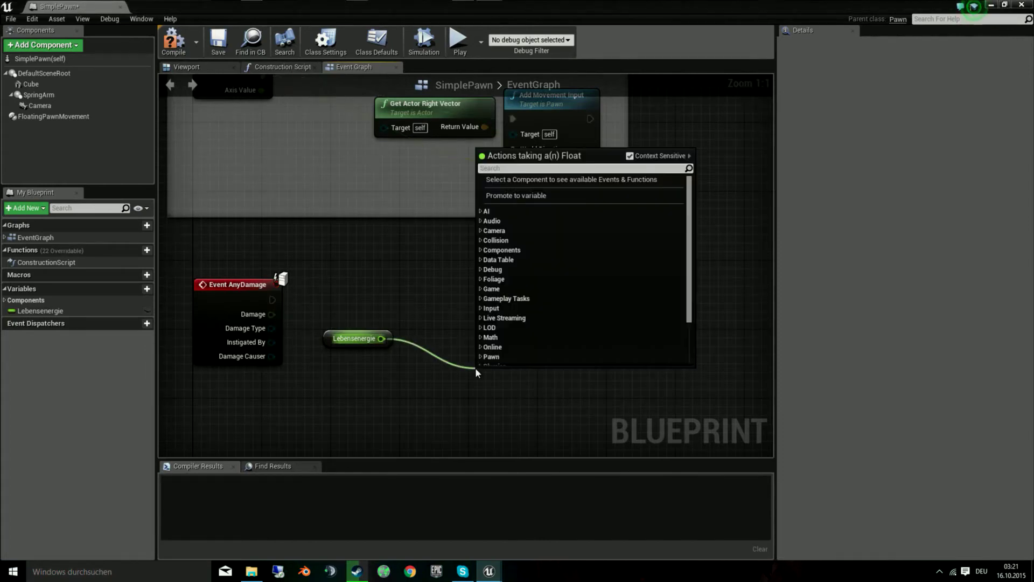
type("-")
key("Down")
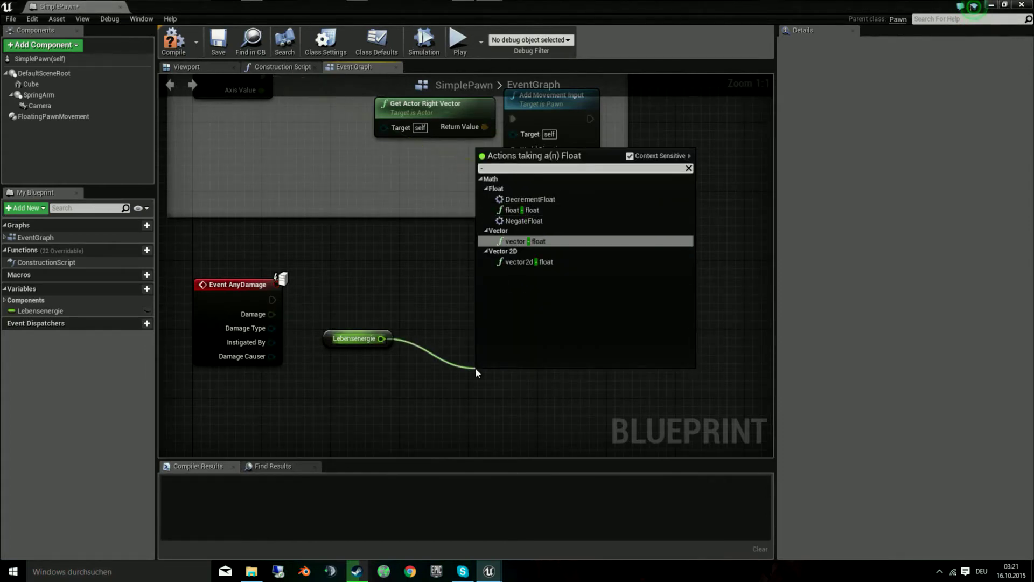
key("Down")
key("Up")
key("Up")
key("Up")
key("Return")
Set the subtraction's second value to 0.1 with Damage disconnected, and position the node.
left_click(522, 387)
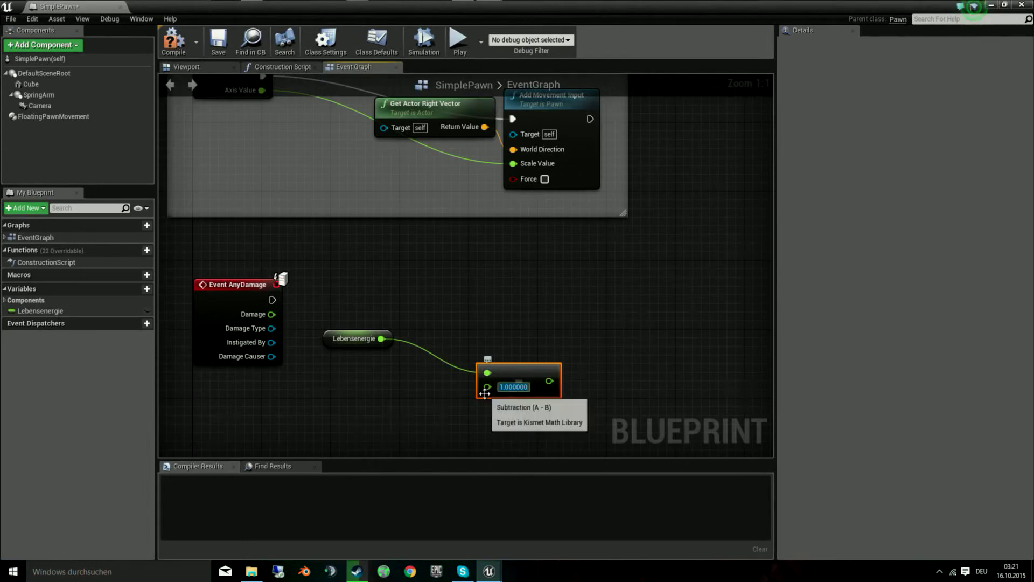
left_click_drag(271, 314, 353, 402)
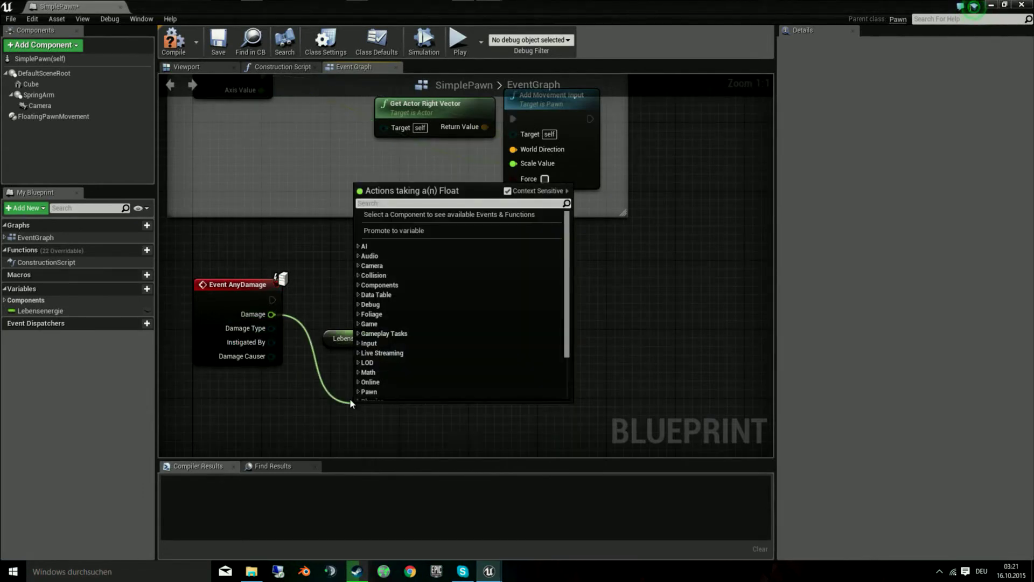
left_click(318, 393)
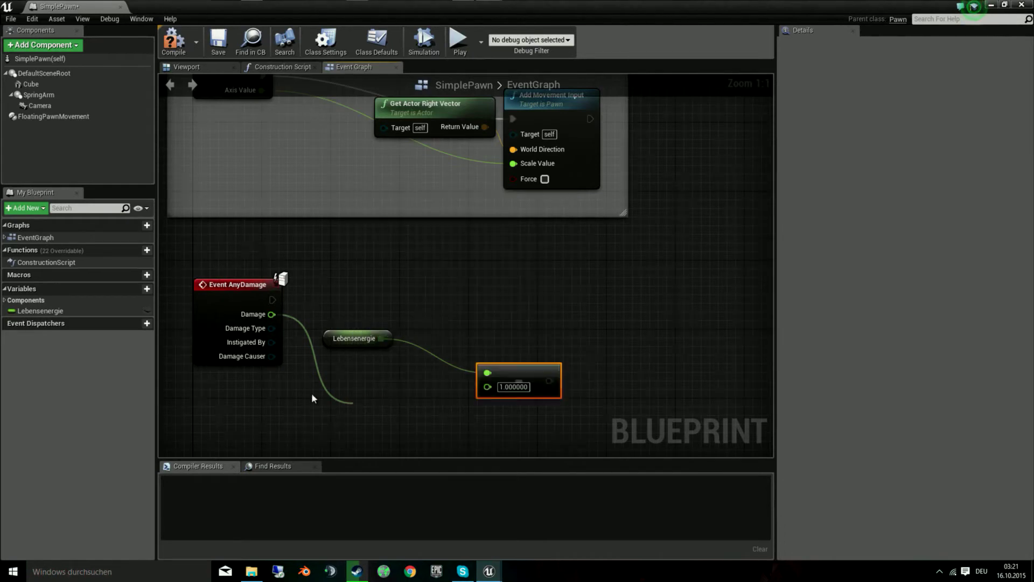
left_click_drag(272, 314, 487, 387)
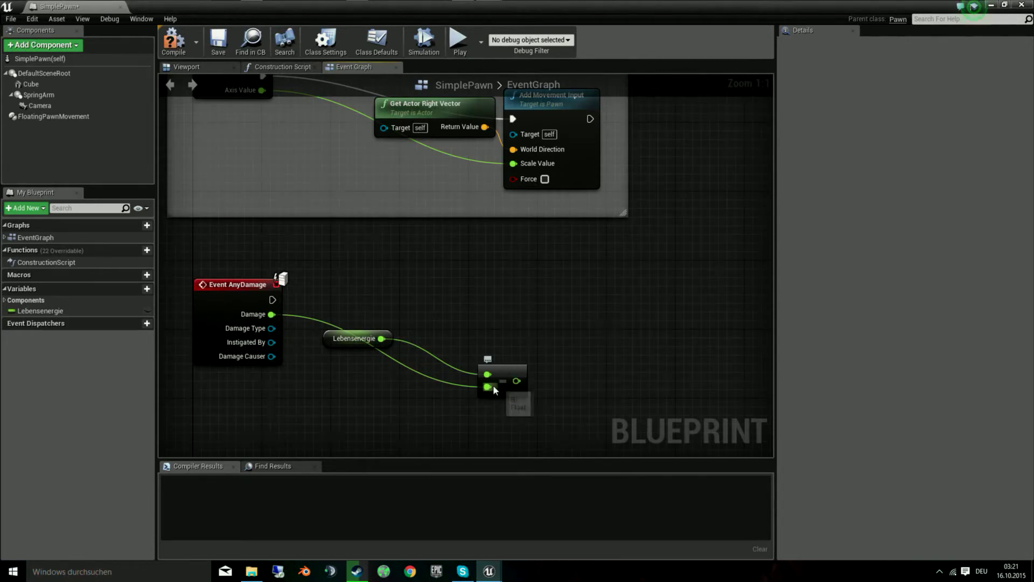
right_click(487, 387)
left_click(523, 410)
left_click(504, 386)
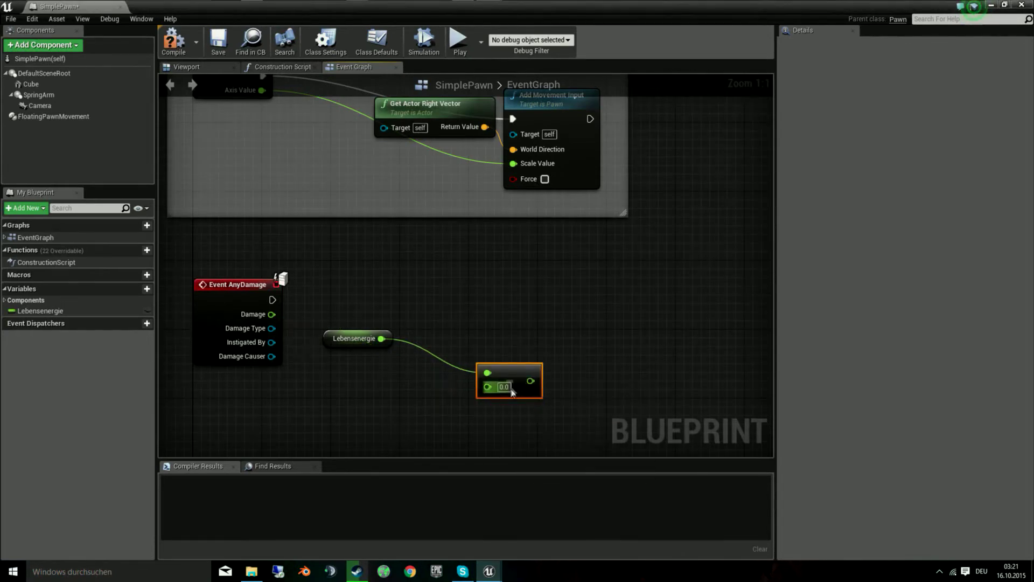
type("0.1")
left_click_drag(521, 374, 486, 330)
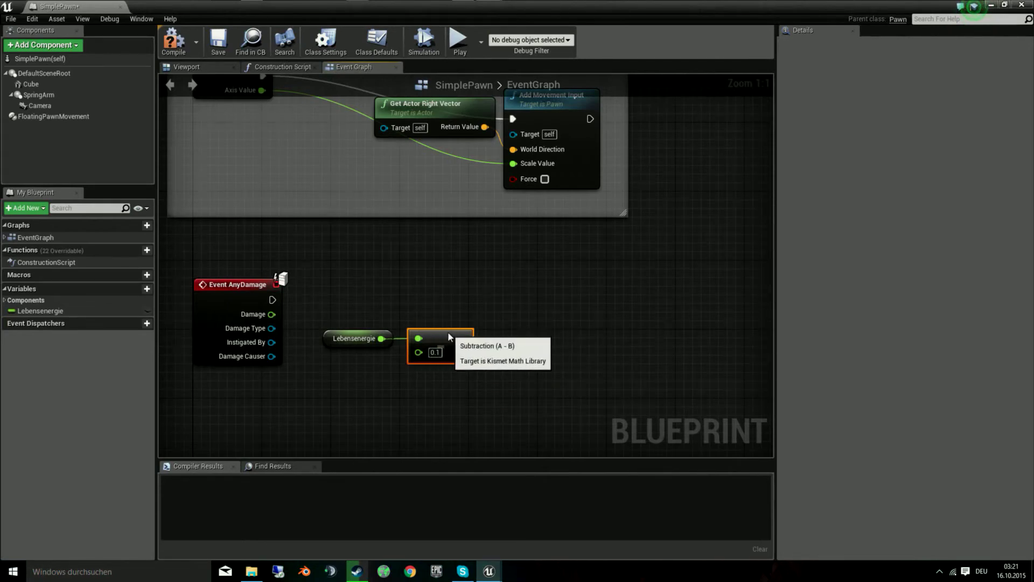
right_click_drag(484, 370, 434, 331)
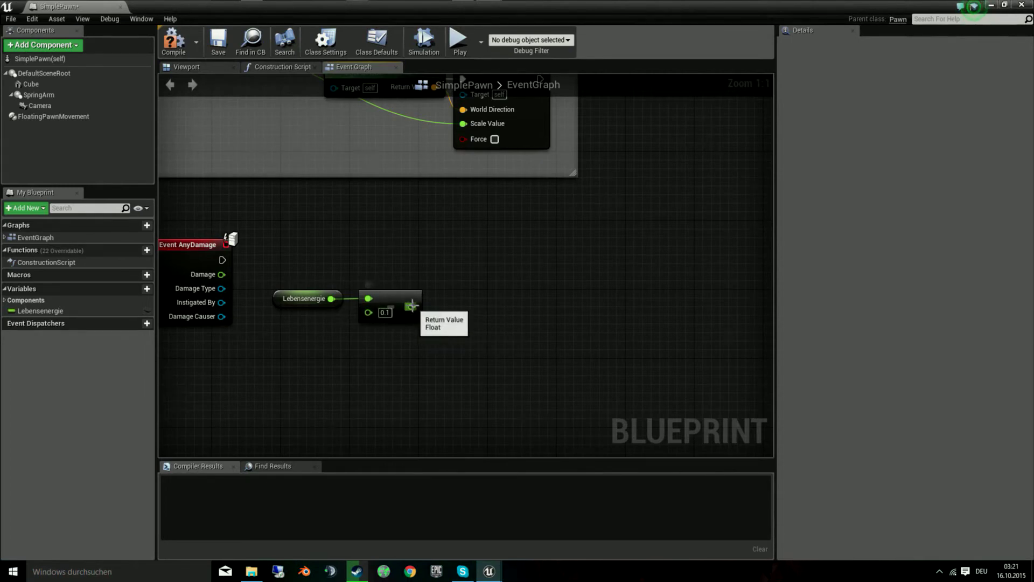
left_click_drag(412, 306, 472, 341)
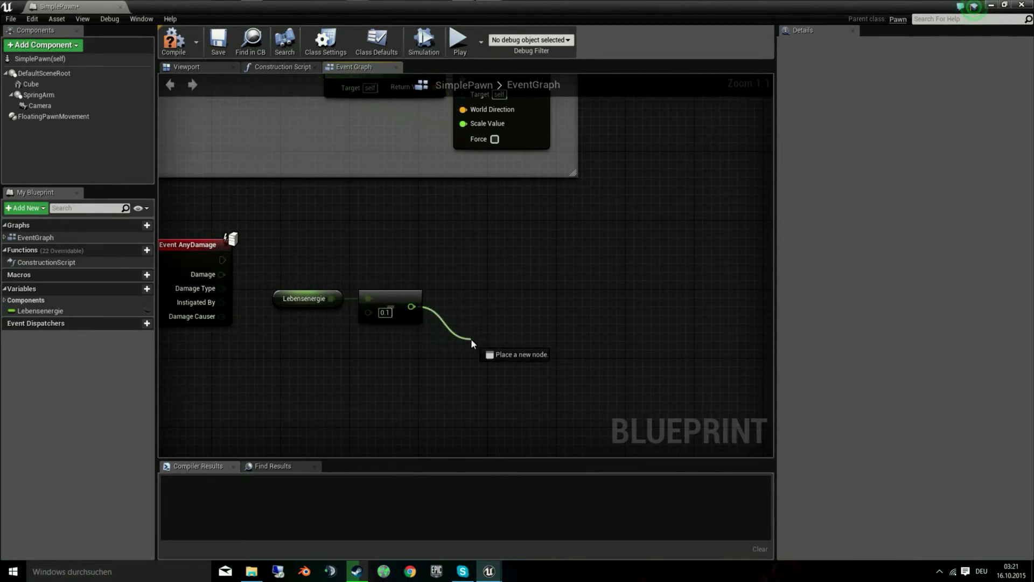
Add a float greater-than comparison of the subtraction result against 0.0.
left_click_drag(471, 340, 470, 338)
left_click(330, 353)
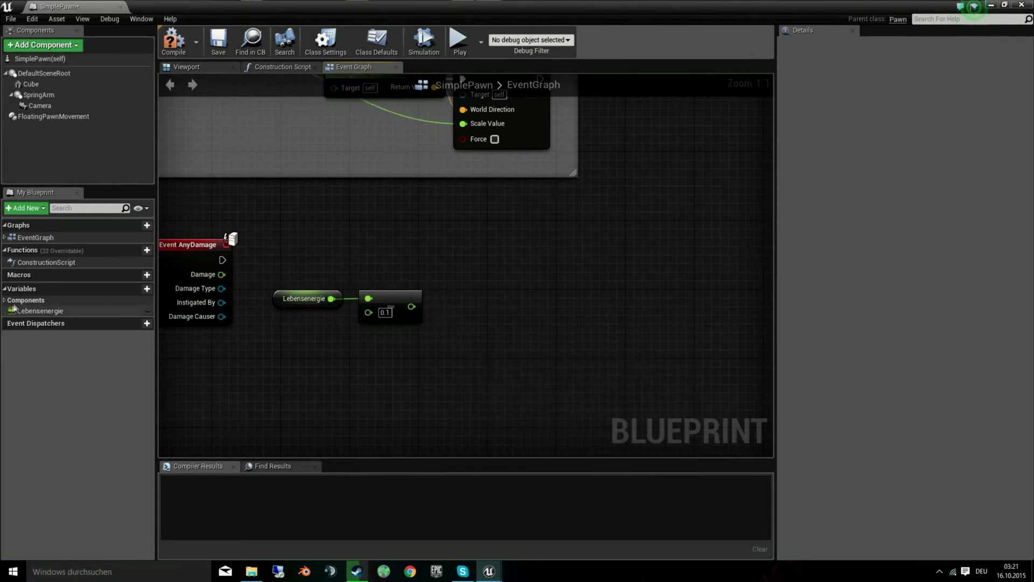
left_click_drag(41, 310, 249, 351)
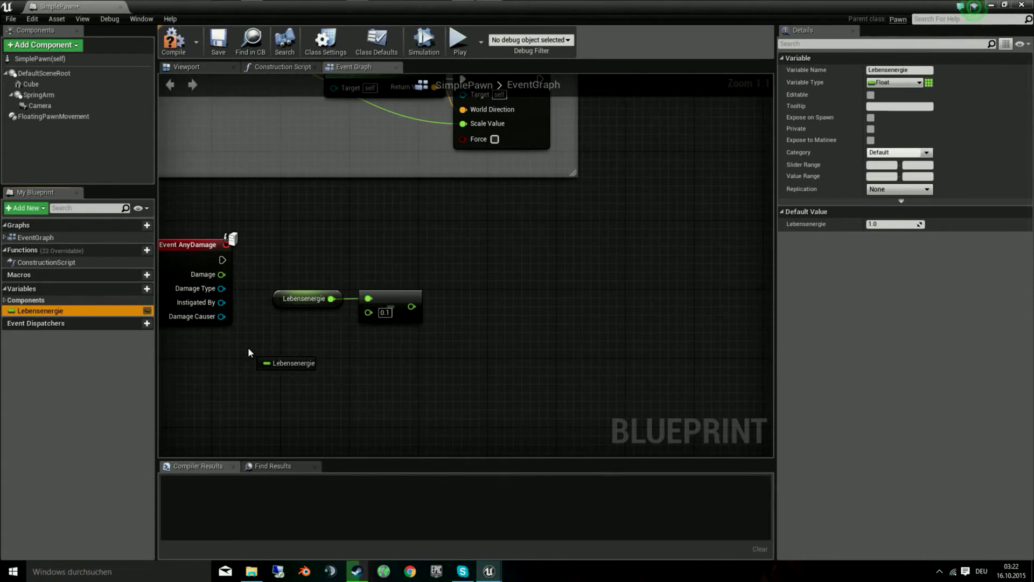
left_click_drag(248, 347, 247, 347)
left_click_drag(412, 305, 443, 334)
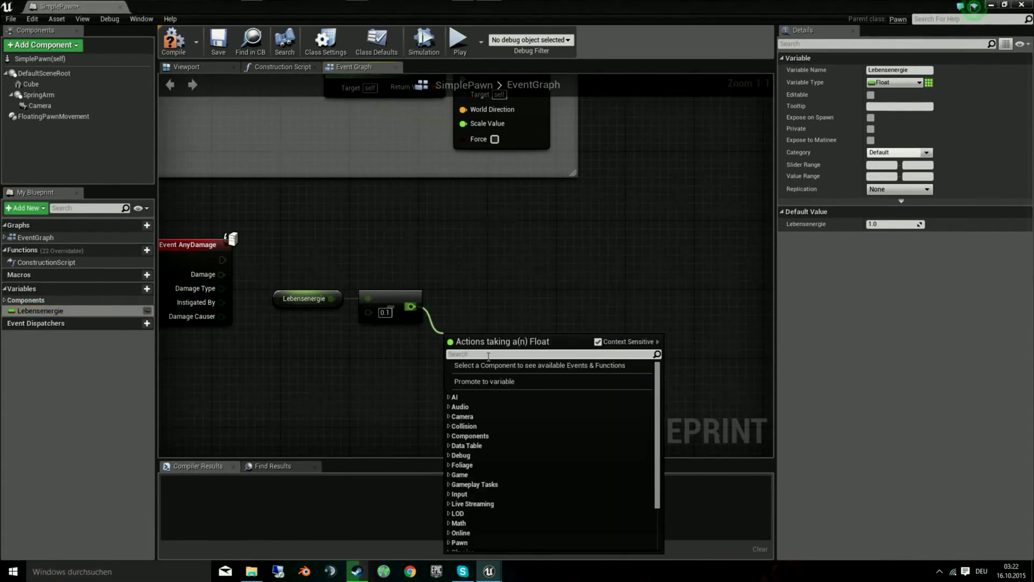
type(">")
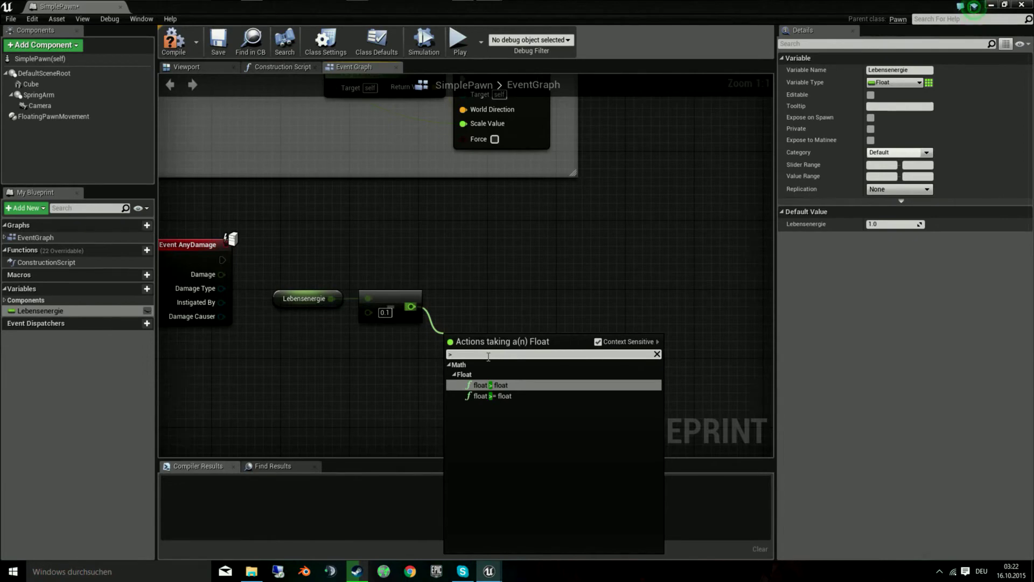
key("Return")
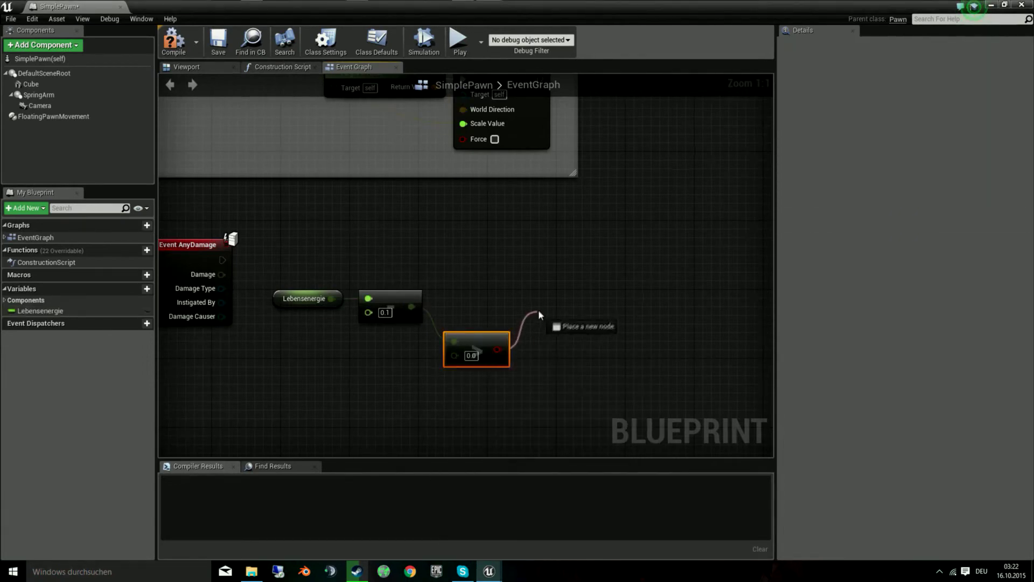
Add a Branch driven by the comparison and trigger it from Event AnyDamage.
left_click_drag(495, 350, 533, 312)
type("branch")
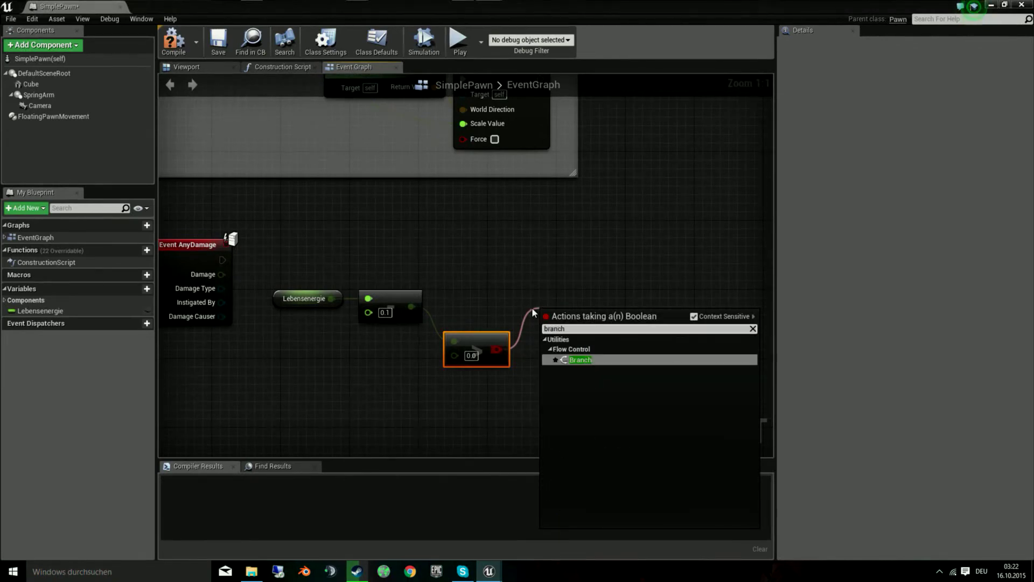
key("Return")
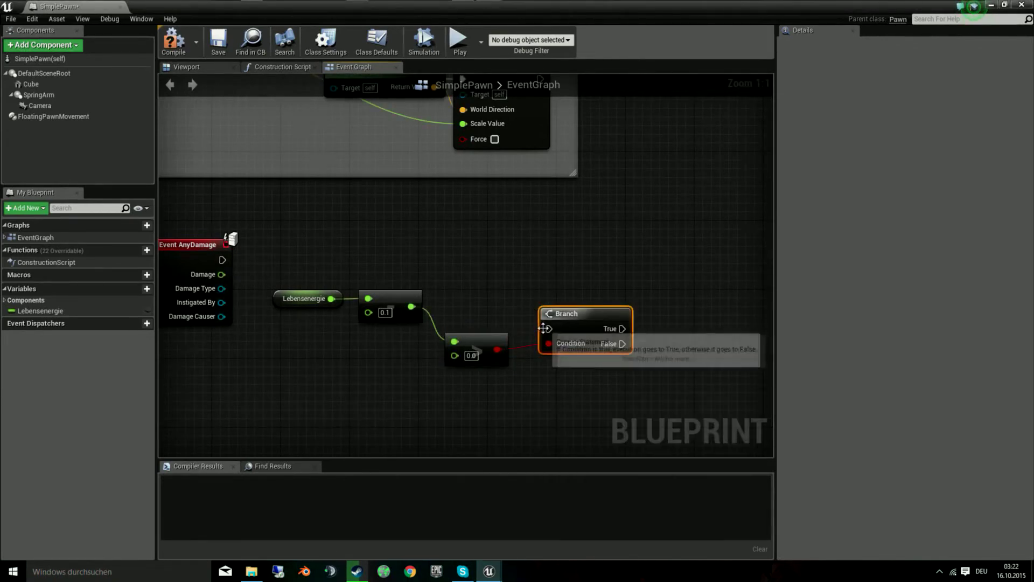
left_click_drag(549, 328, 222, 260)
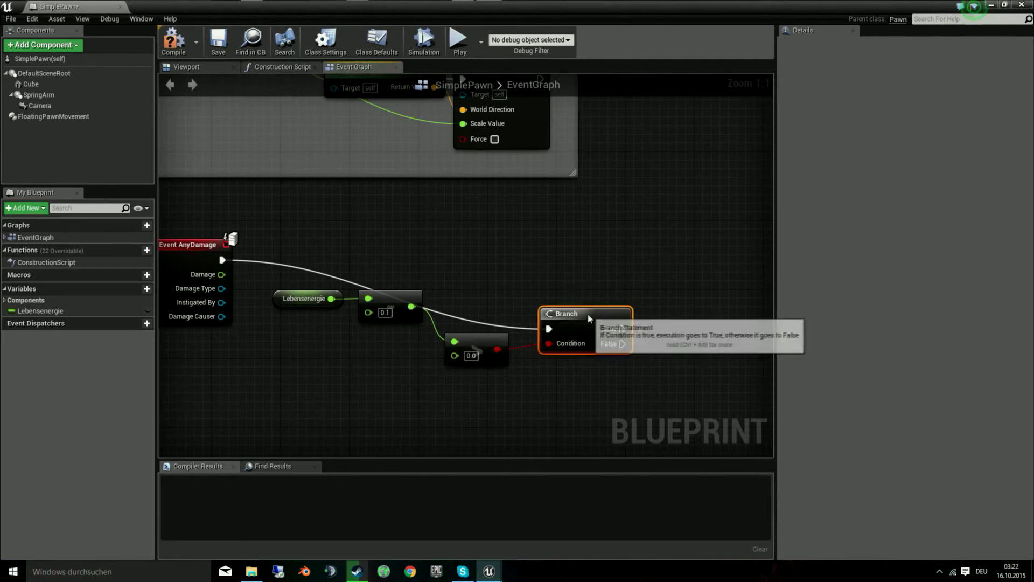
left_click_drag(597, 337, 588, 268)
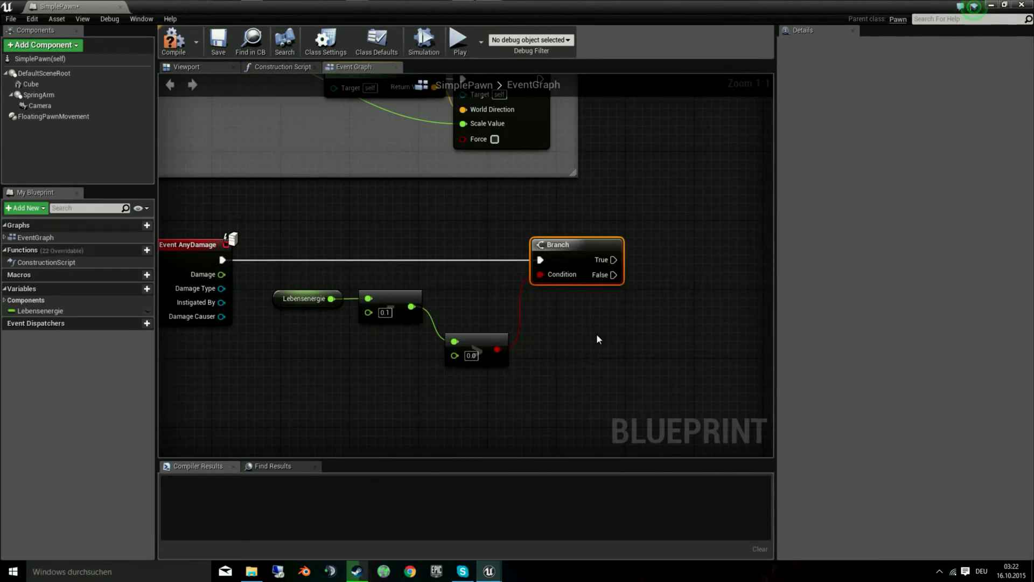
right_click_drag(596, 334, 497, 343)
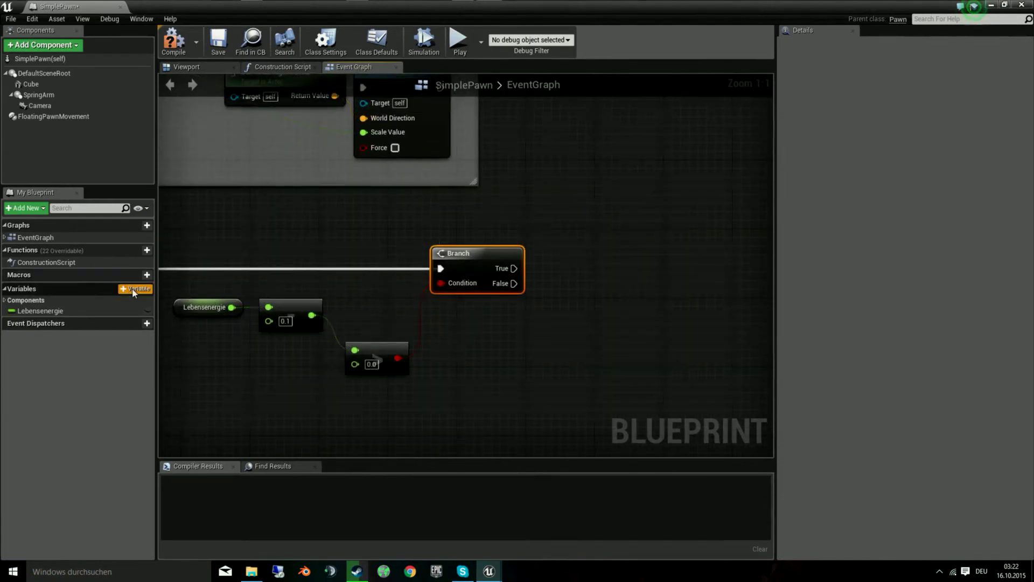
Create the IsDead variable, then compile and save the blueprint.
left_click(147, 289)
type("IsDead")
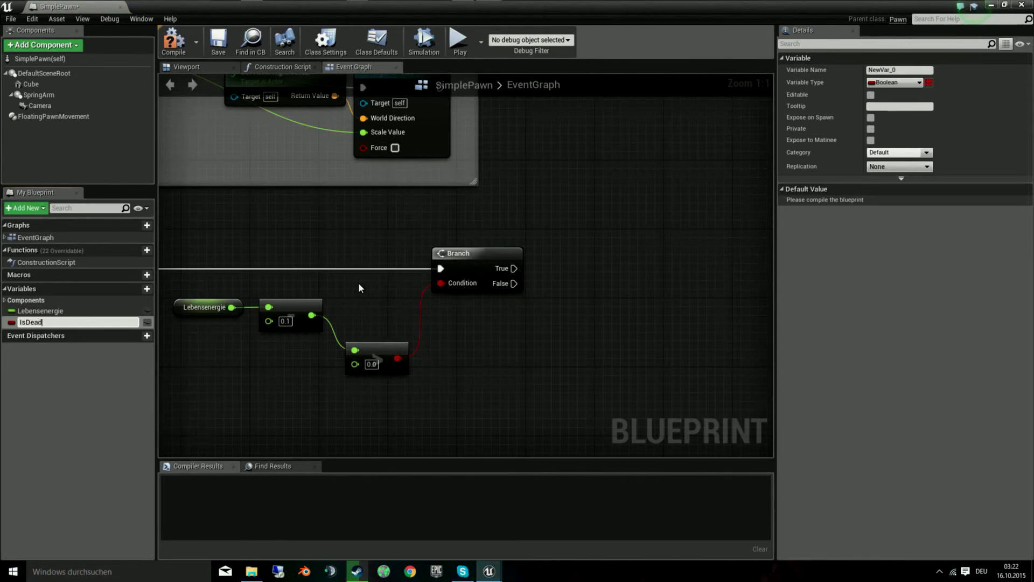
key("Return")
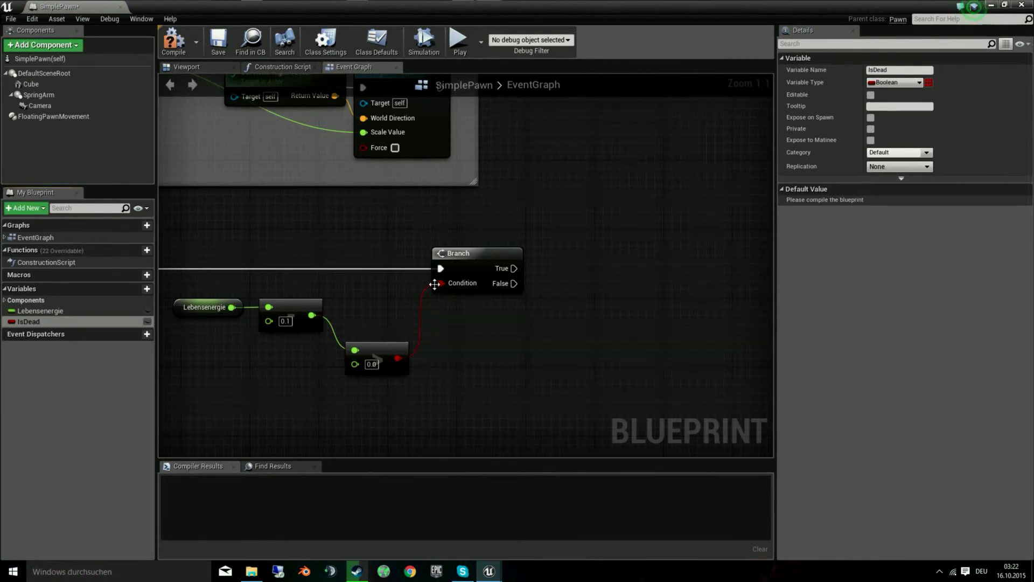
left_click(173, 40)
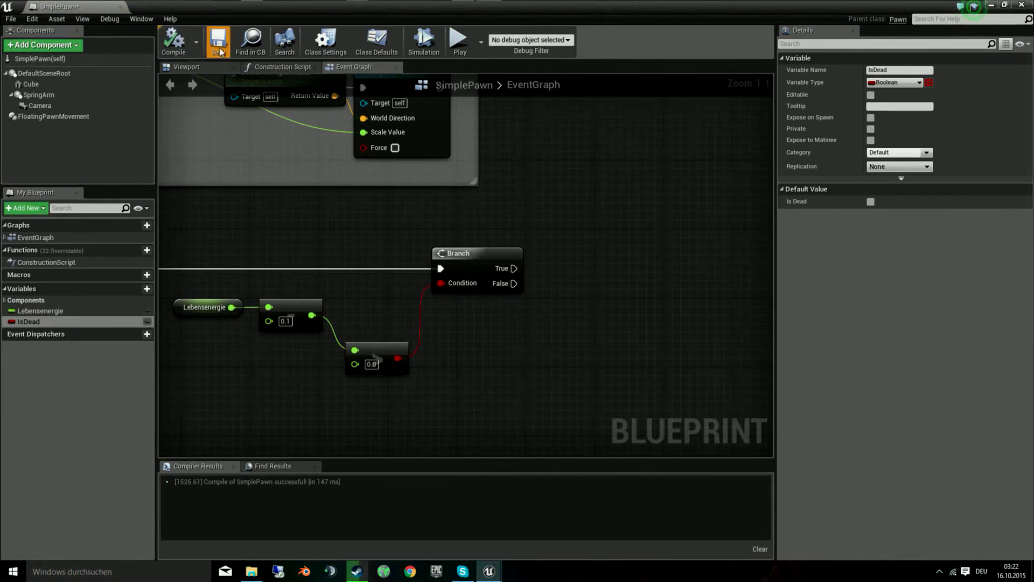
left_click(218, 41)
Add a SET IsDead node checked to true on the Branch's False output.
right_click_drag(580, 349, 549, 344)
mouse_move(29, 322)
left_mouse_down()
mouse_move(547, 293)
mouse_move(481, 282)
left_mouse_up()
left_click(553, 306)
left_click(584, 306)
left_click_drag(596, 296, 596, 278)
right_click_drag(460, 378, 550, 367)
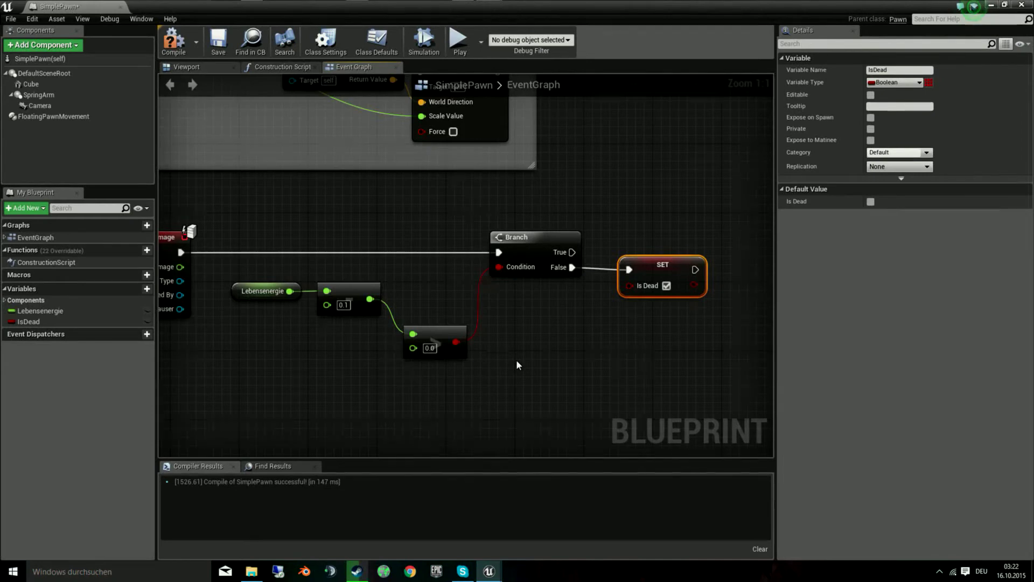
right_click_drag(516, 366, 420, 367)
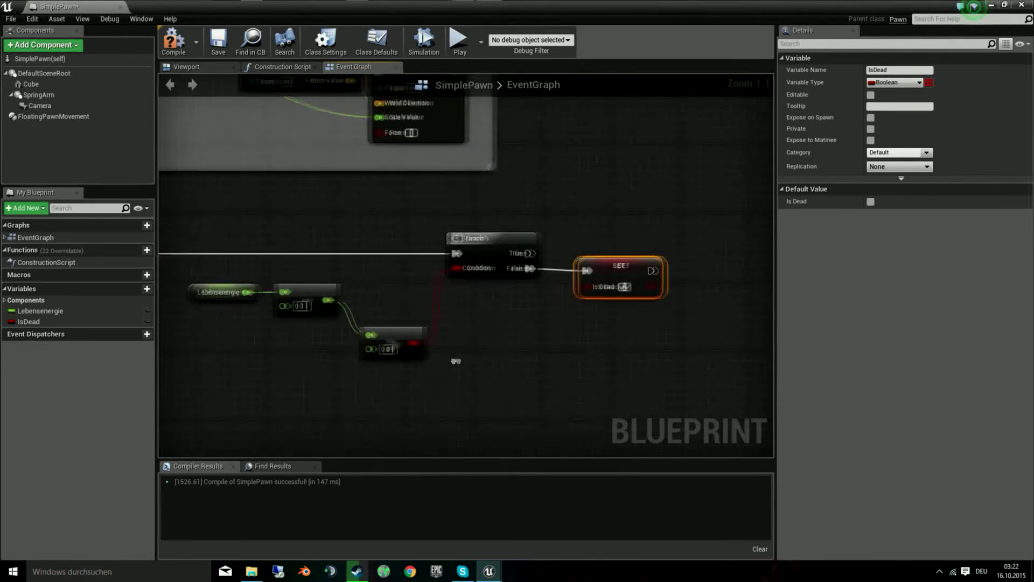
Duplicate the IsDead setter for the True path, shift the group right, and add a Lebensenergie setter.
key("ctrl+w")
left_click_drag(601, 226, 558, 226)
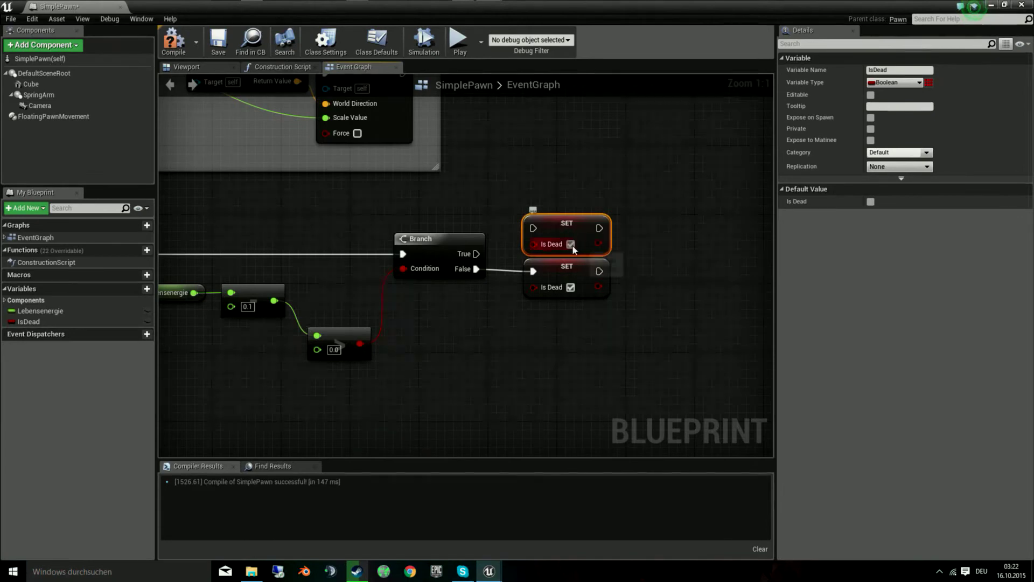
left_click_drag(476, 253, 533, 228)
left_click_drag(641, 184, 362, 387)
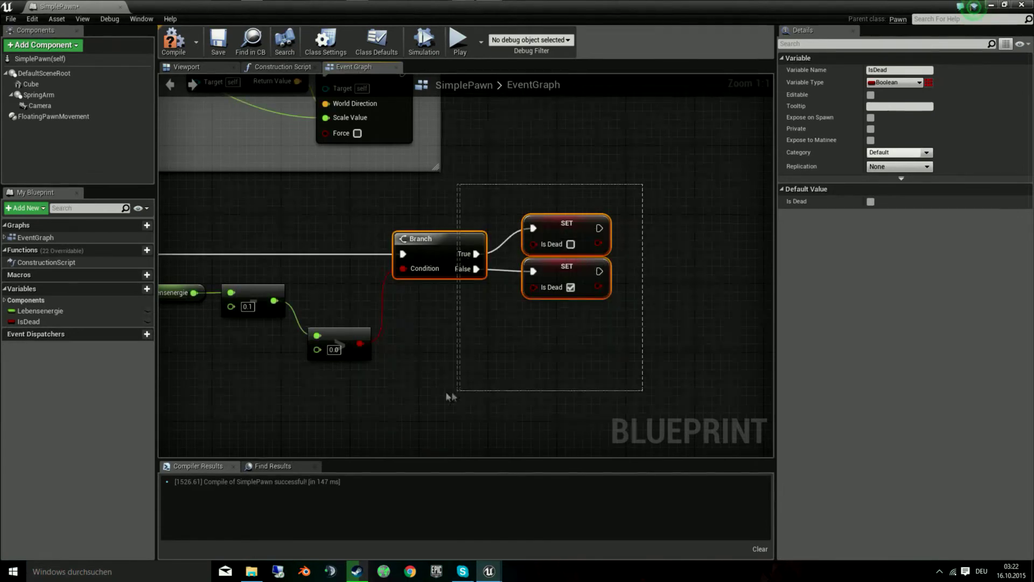
left_click_drag(451, 250, 586, 249)
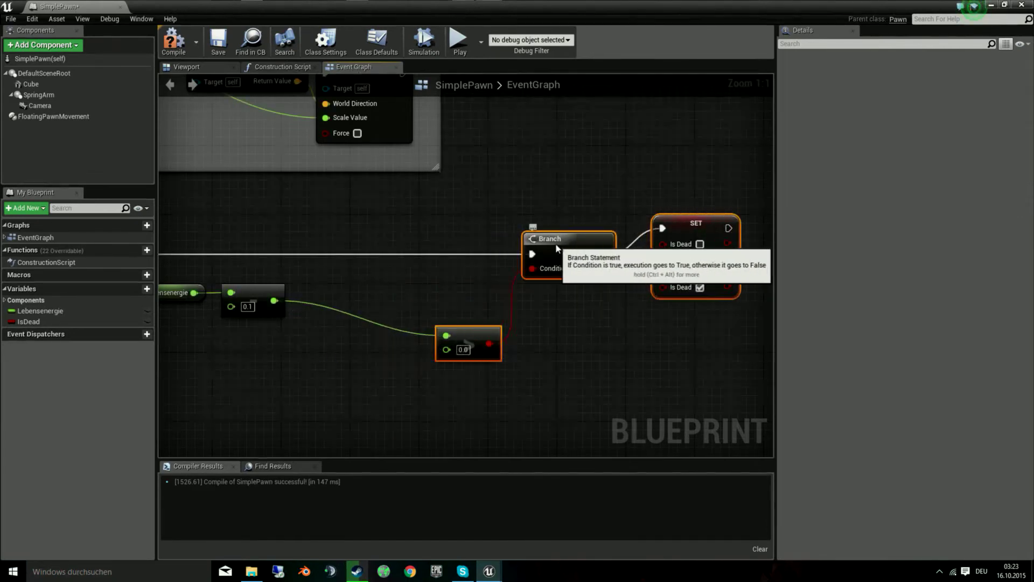
right_click_drag(284, 362, 392, 349)
mouse_move(58, 311)
left_mouse_down("alt")
mouse_move(469, 281)
mouse_move(447, 263)
mouse_move(385, 288)
left_mouse_up("alt")
Feed the subtraction into SET Lebensenergie and run that setter before the Branch.
mouse_move(491, 280)
left_mouse_down()
mouse_move(555, 321)
mouse_move(528, 295)
left_mouse_up()
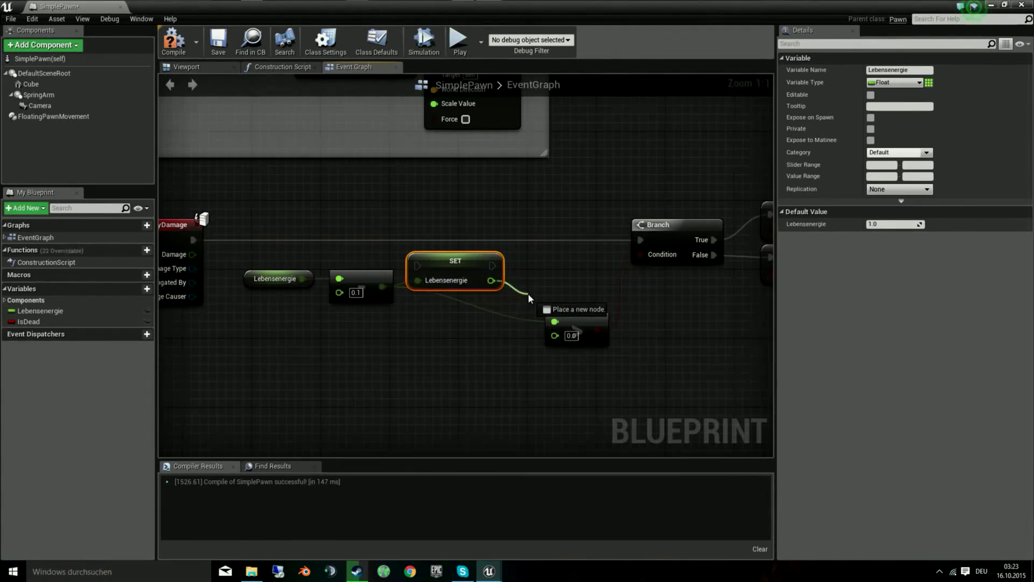
left_click_drag(527, 293, 640, 240)
key("Escape")
left_click_drag(418, 265, 193, 239)
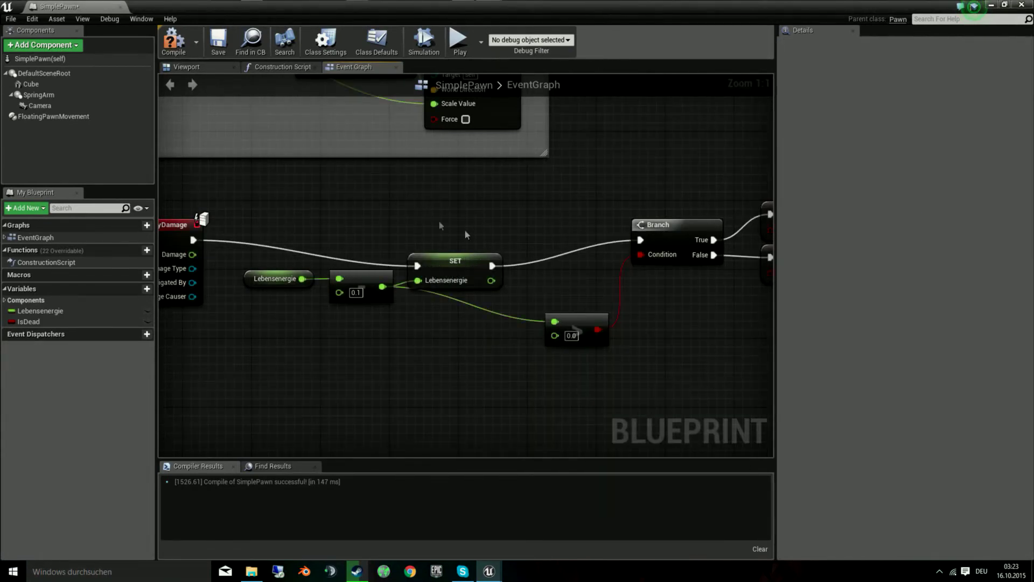
left_click_drag(455, 261, 471, 233)
left_click(496, 282)
right_click_drag(481, 296, 311, 291)
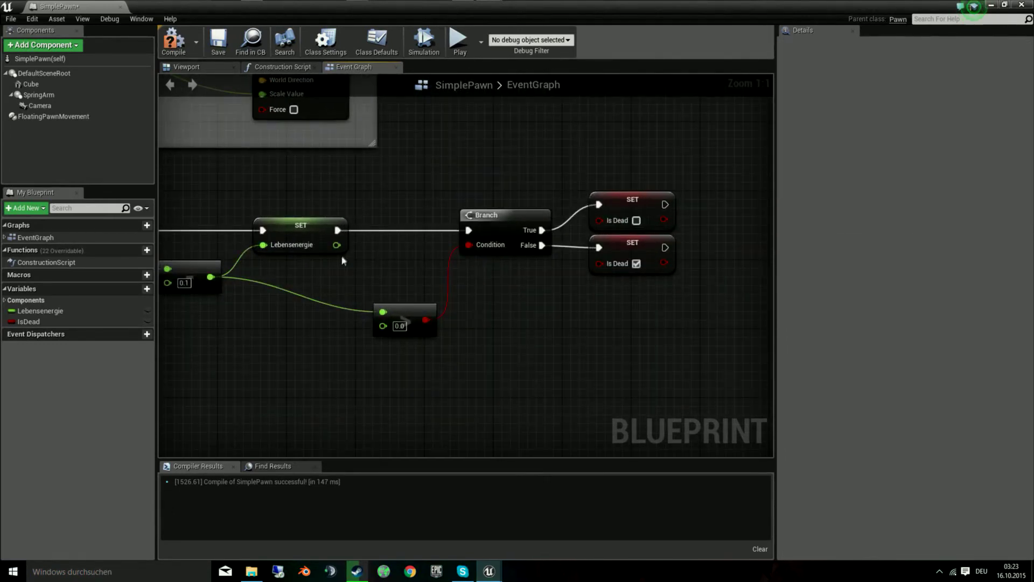
Make the comparison read the stored Lebensenergie and move both IsDead setters right.
left_click_drag(382, 312, 336, 245)
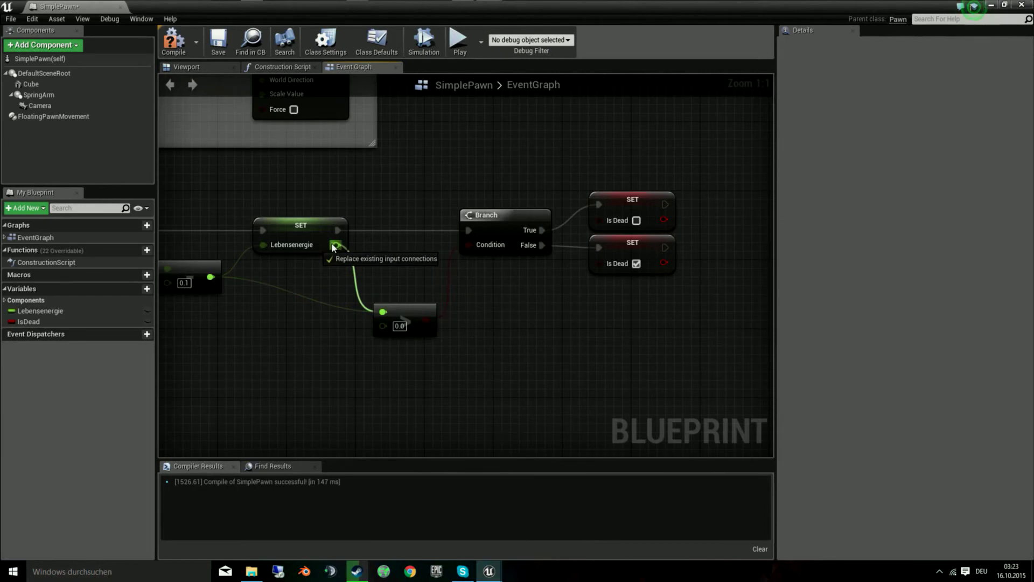
right_click_drag(480, 303, 350, 297)
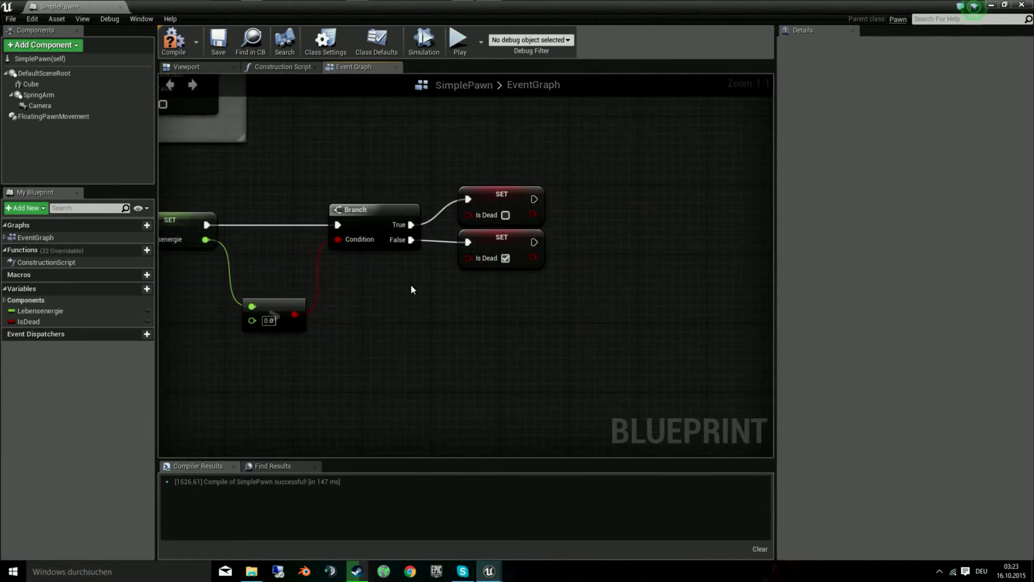
right_click_drag(415, 289, 474, 286)
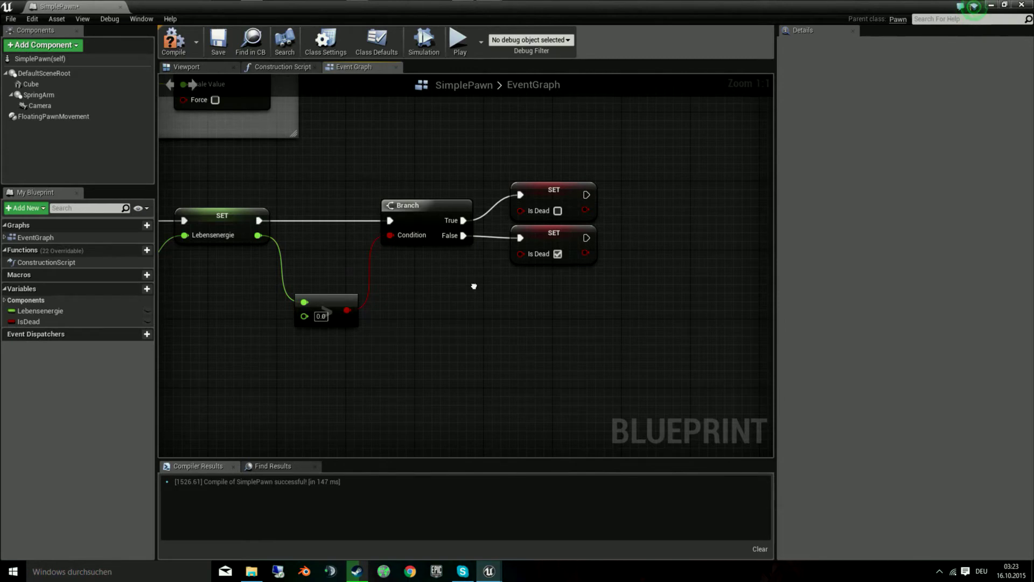
right_click_drag(474, 286, 317, 289)
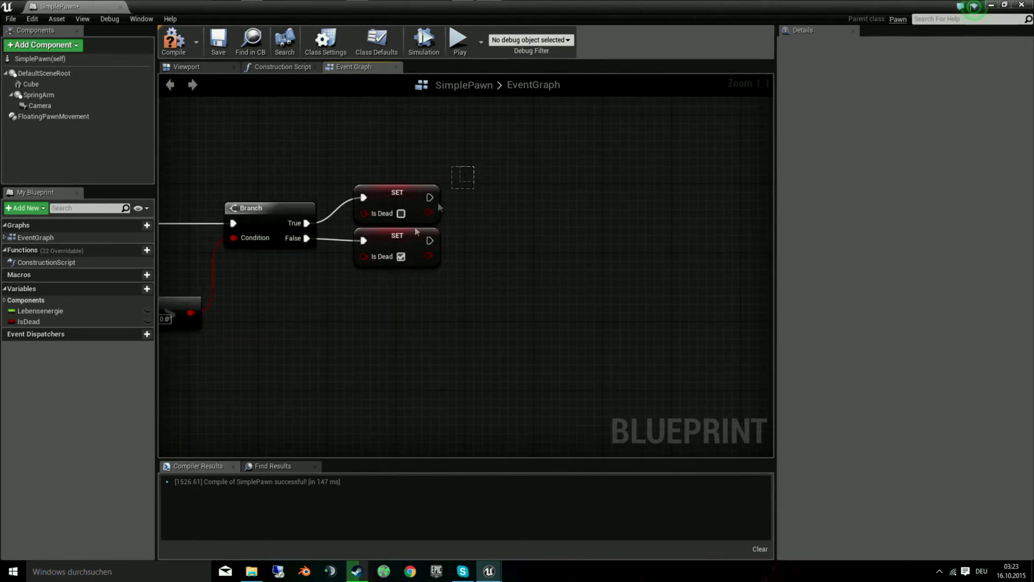
left_click_drag(471, 170, 376, 258)
left_click_drag(395, 205, 499, 205)
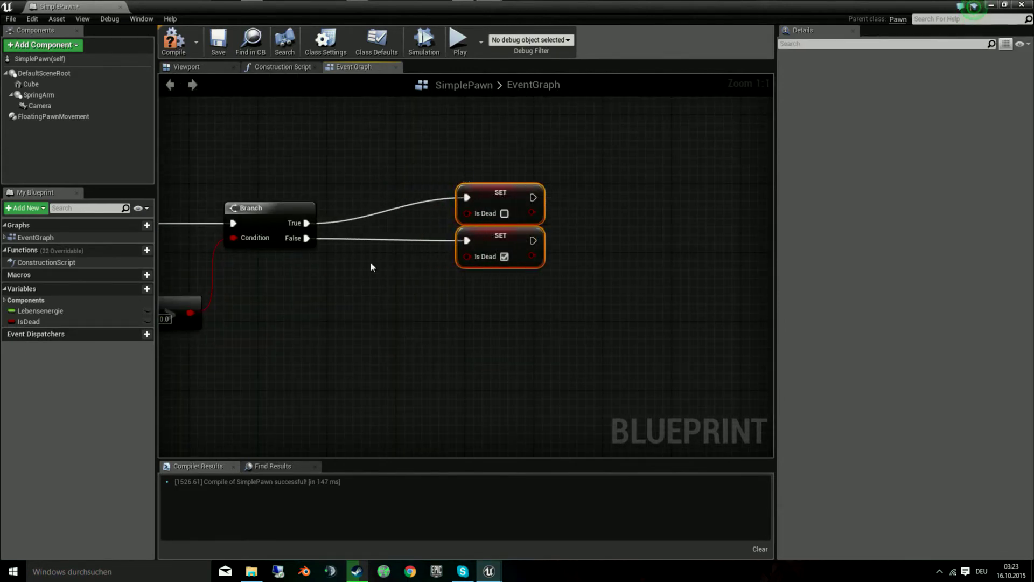
right_click_drag(372, 266, 550, 267)
Add SET Lebensenergie 0.0 on the Branch's False path, chained into the true IsDead setter.
left_click_drag(40, 311, 516, 236)
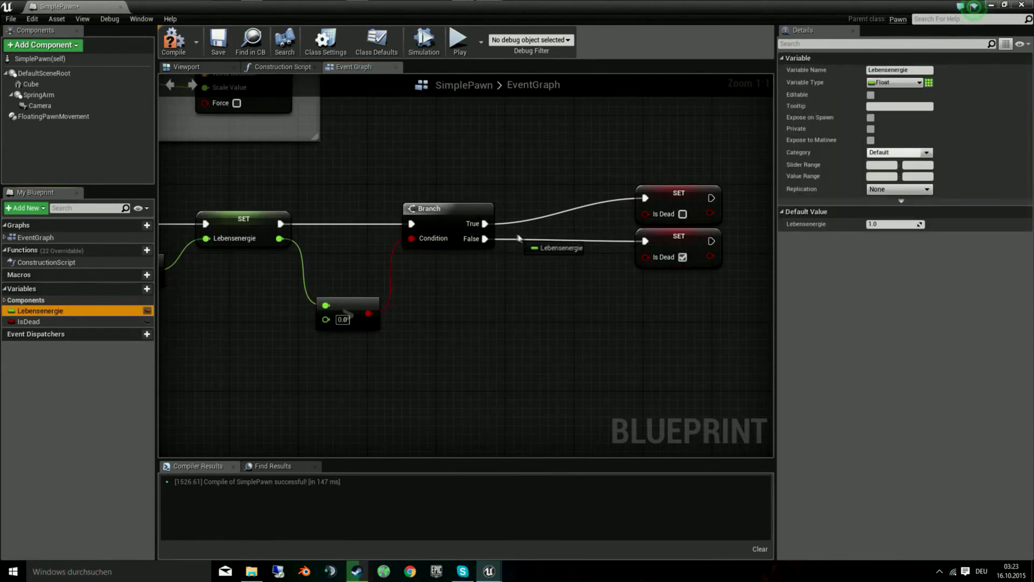
left_click(538, 257)
left_click_drag(533, 249, 484, 239)
left_click_drag(622, 249, 647, 242)
left_click_drag(578, 245, 560, 236)
left_click(546, 322)
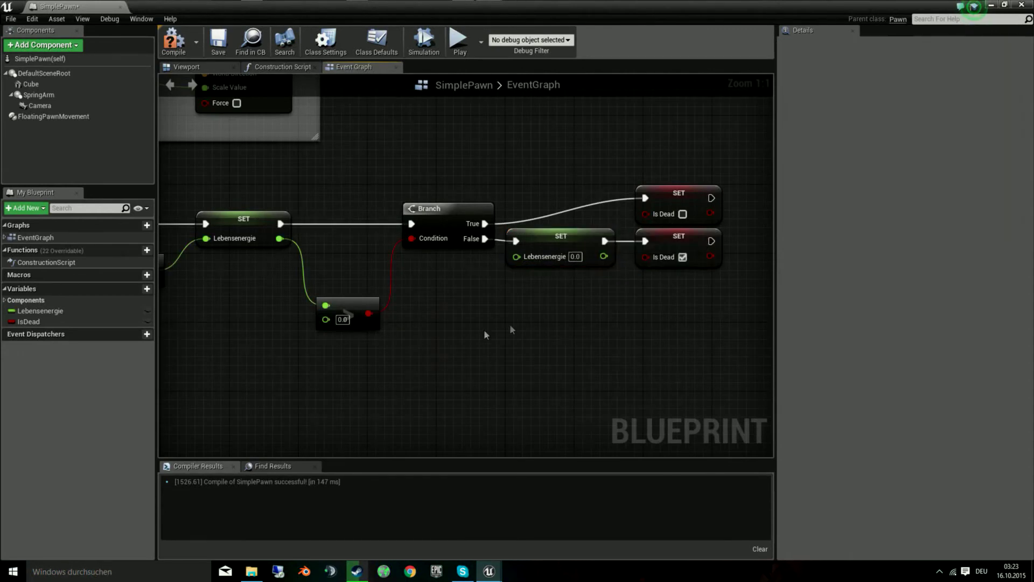
scroll(545, 321, "down", 1)
scroll(570, 307, "down", 2)
scroll(627, 280, "down", 3)
Wrap the damage nodes in a comment titled 'Simple Damage'.
left_click_drag(617, 281, 317, 338)
key("c")
type("aimple Damage")
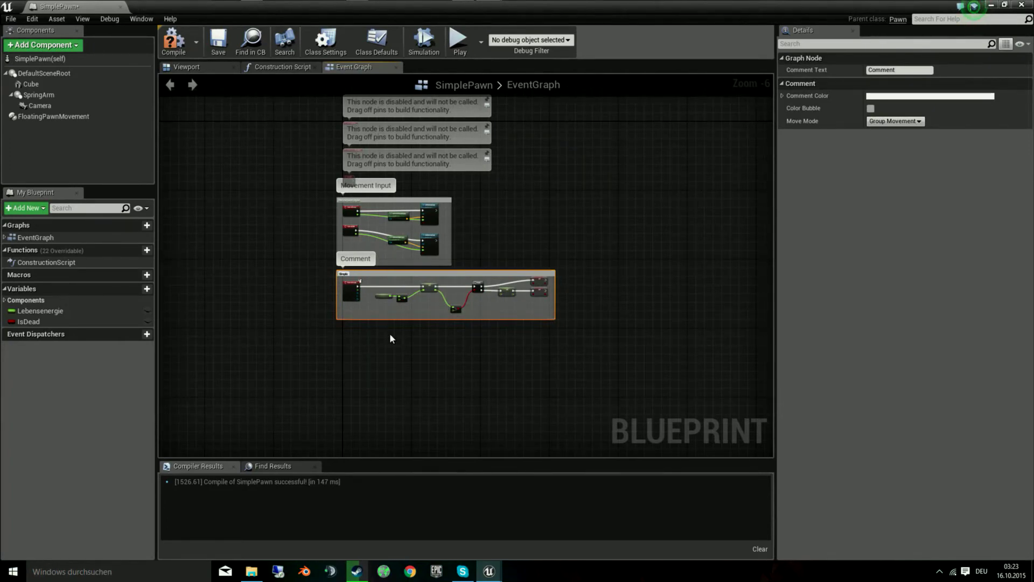
key("Return")
Compile and save the SimplePawn blueprint.
left_click(173, 41)
left_click(218, 42)
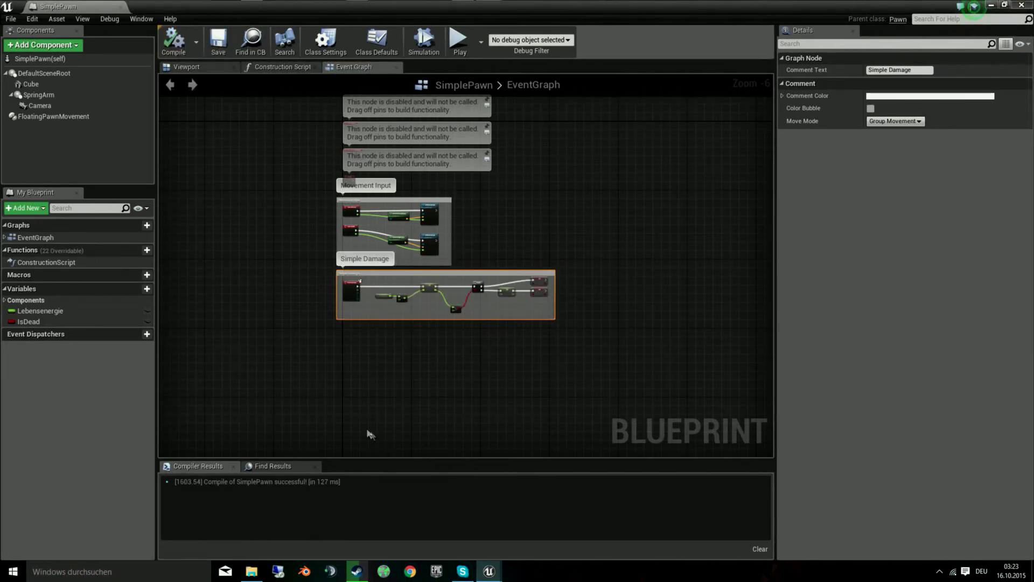
left_click(355, 425)
right_click_drag(347, 416, 356, 370)
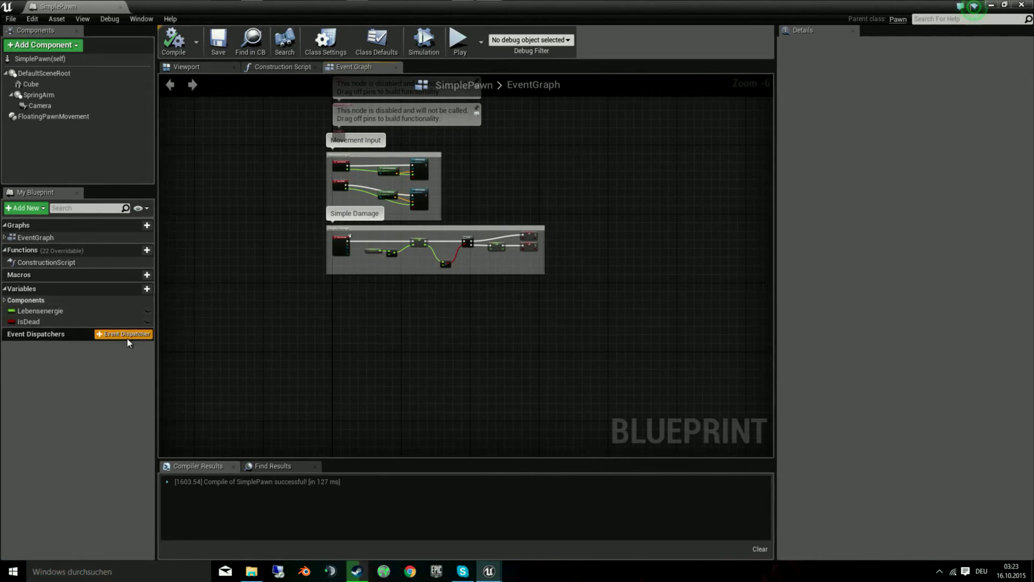
Create a PawnDidDie event dispatcher and widen the Simple Damage comment.
left_click(127, 336)
type("PawnDidDie")
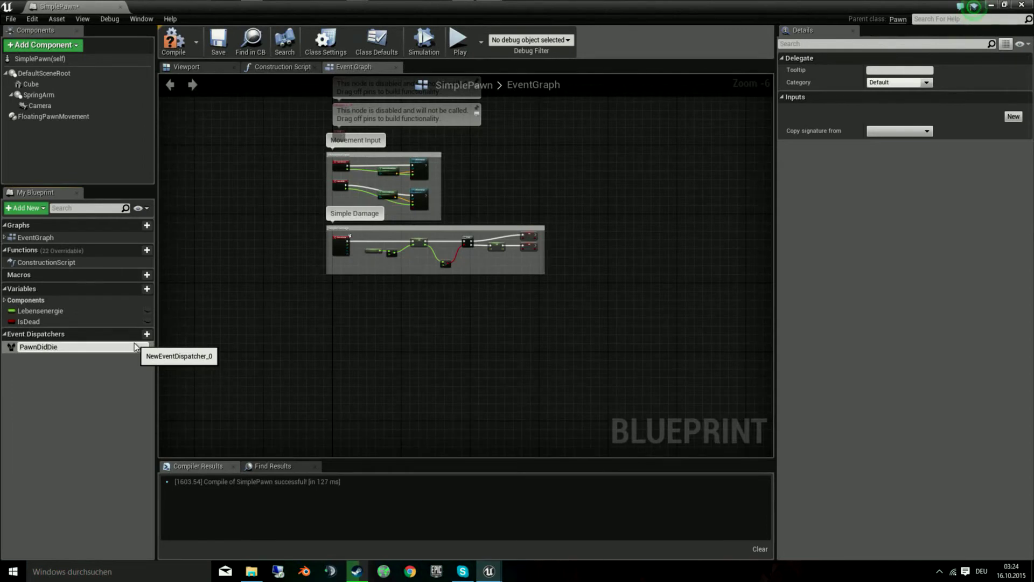
key("Return")
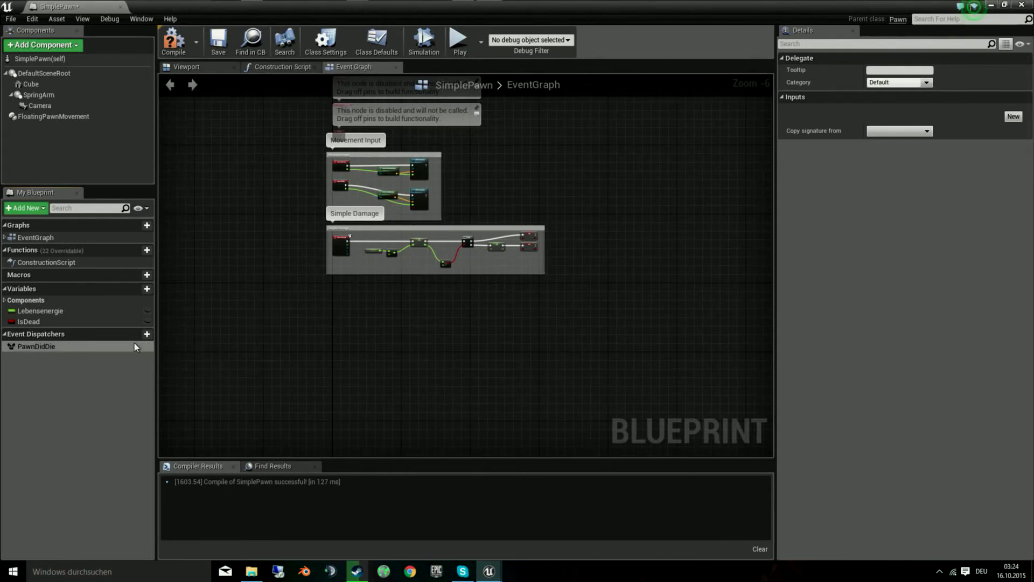
right_click_drag(316, 327, 244, 395)
scroll(263, 330, "up", 7)
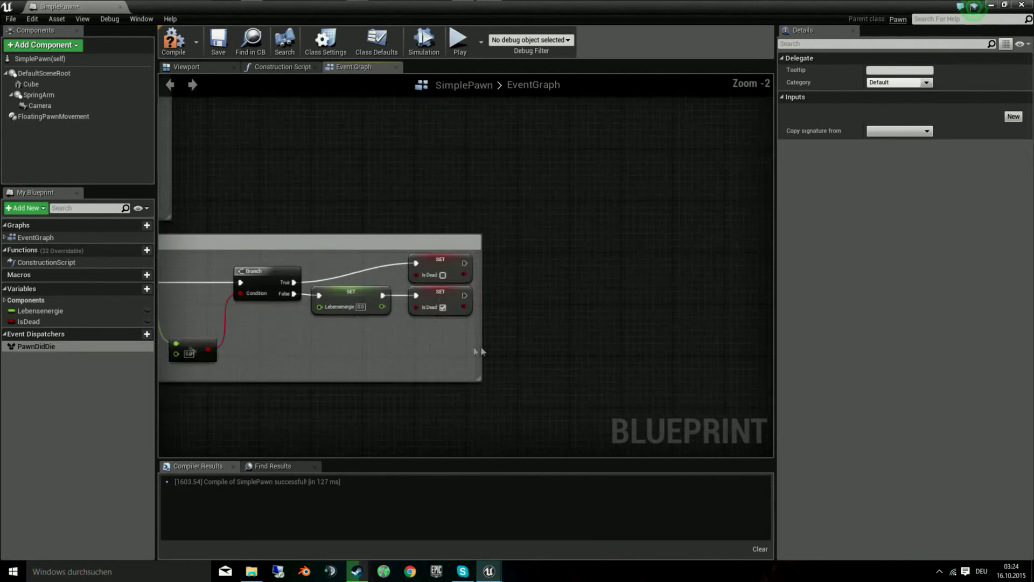
left_click_drag(479, 299, 751, 311)
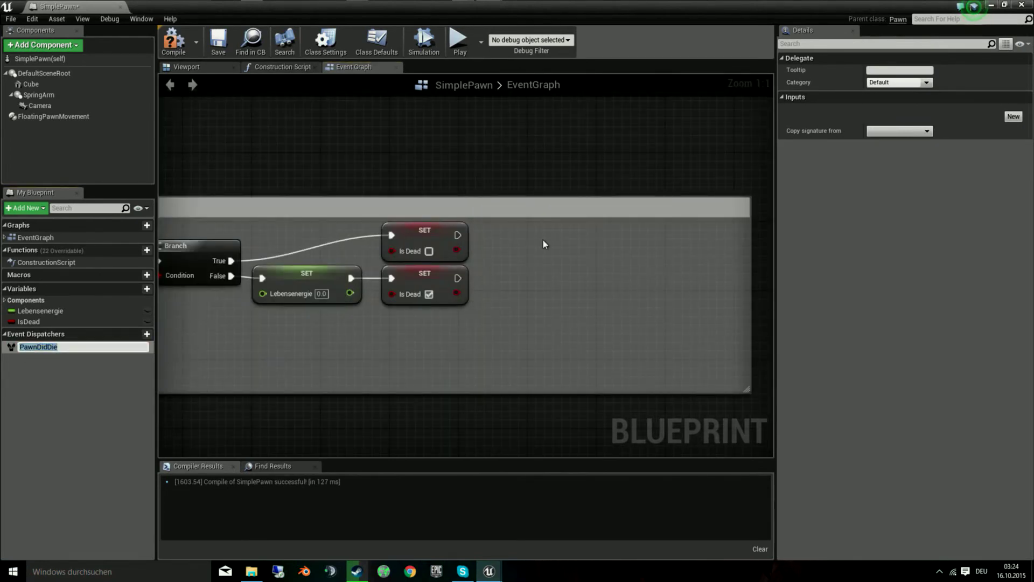
Call PawnDidDie right after IsDead is set.
mouse_move(35, 345)
left_mouse_down()
mouse_move(544, 246)
mouse_move(506, 245)
left_mouse_up()
left_click(552, 254)
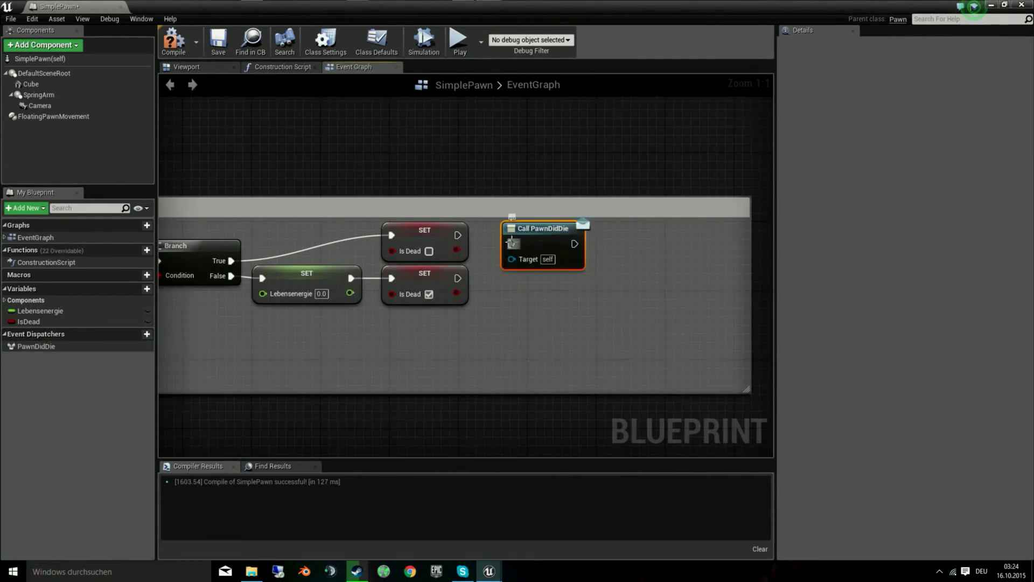
left_click_drag(512, 245, 457, 278)
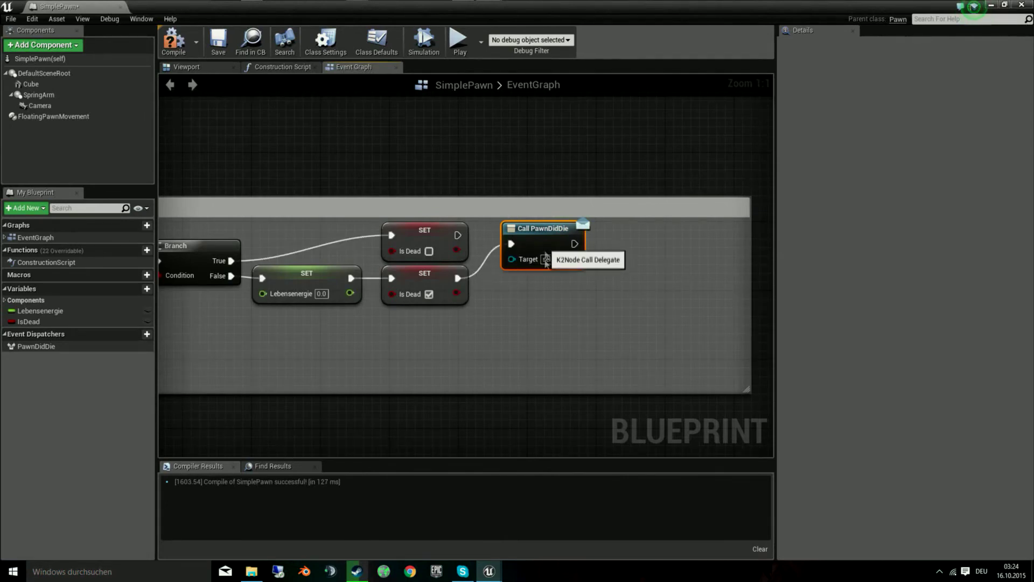
left_click_drag(542, 242, 543, 277)
left_click(549, 377)
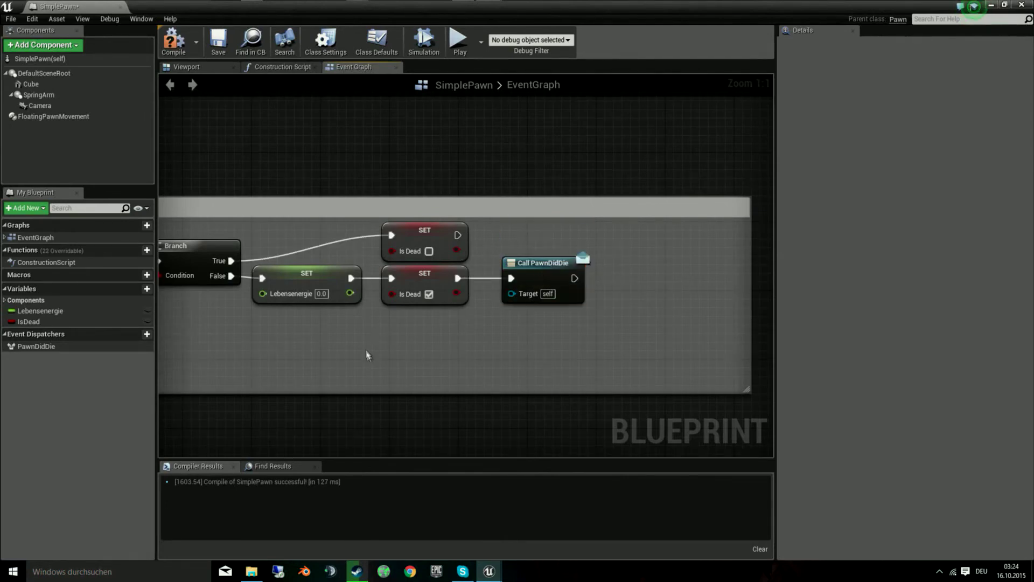
scroll(393, 337, "down", 4)
right_click_drag(547, 298, 463, 281)
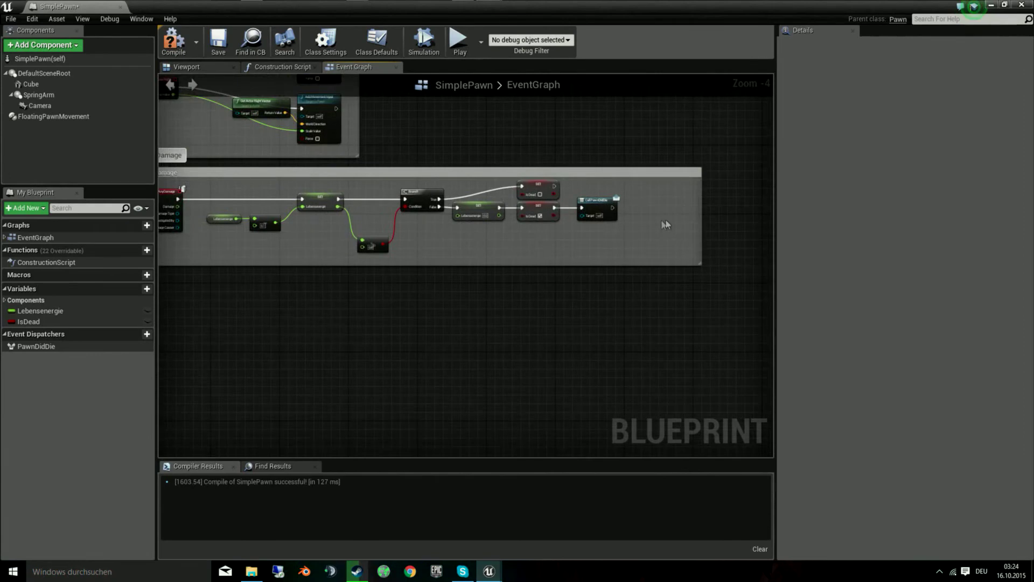
right_click_drag(698, 207, 372, 261)
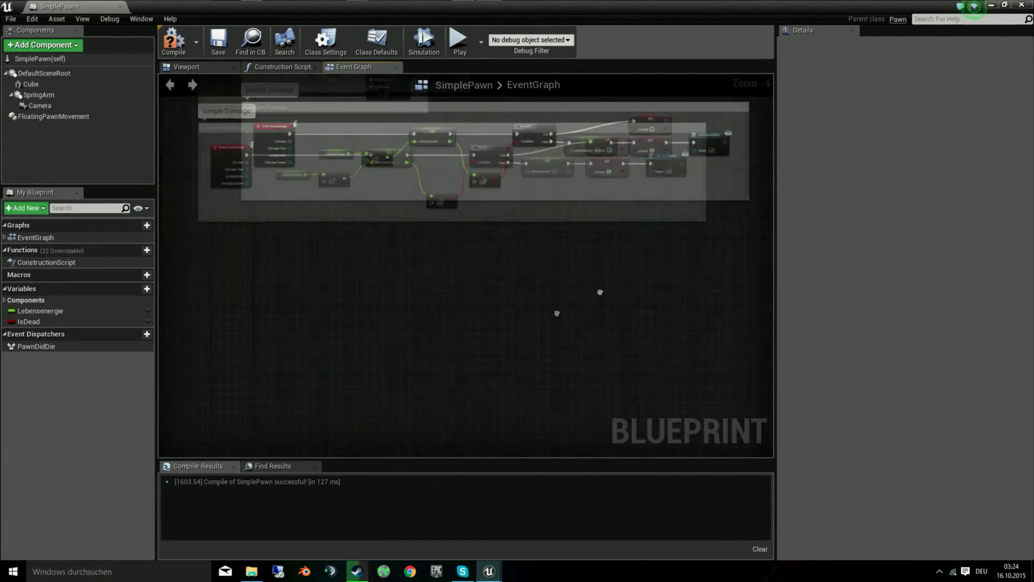
Add a PawnDidDie custom event node below the damage group, then delete it.
right_click(313, 270)
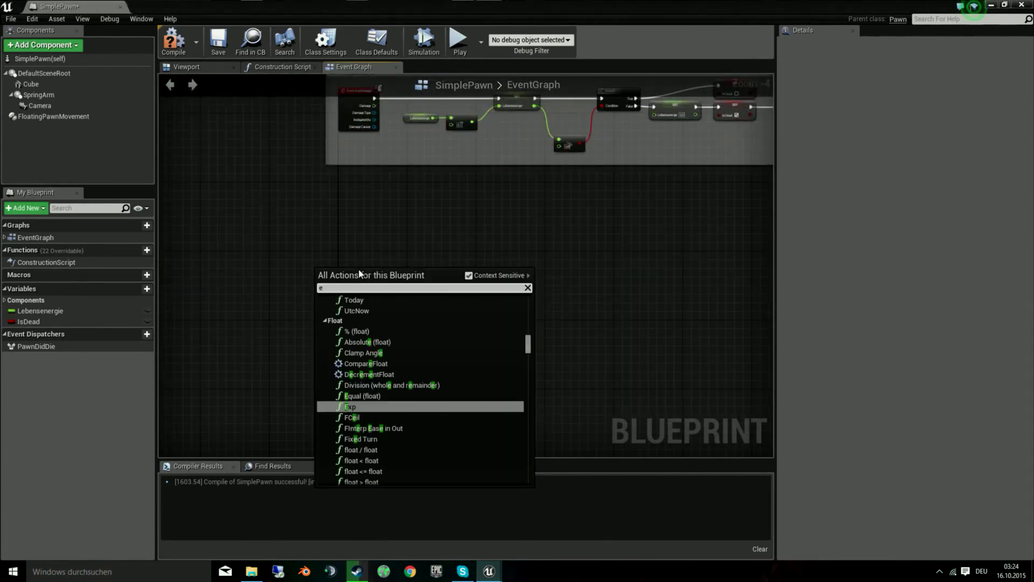
key("Escape")
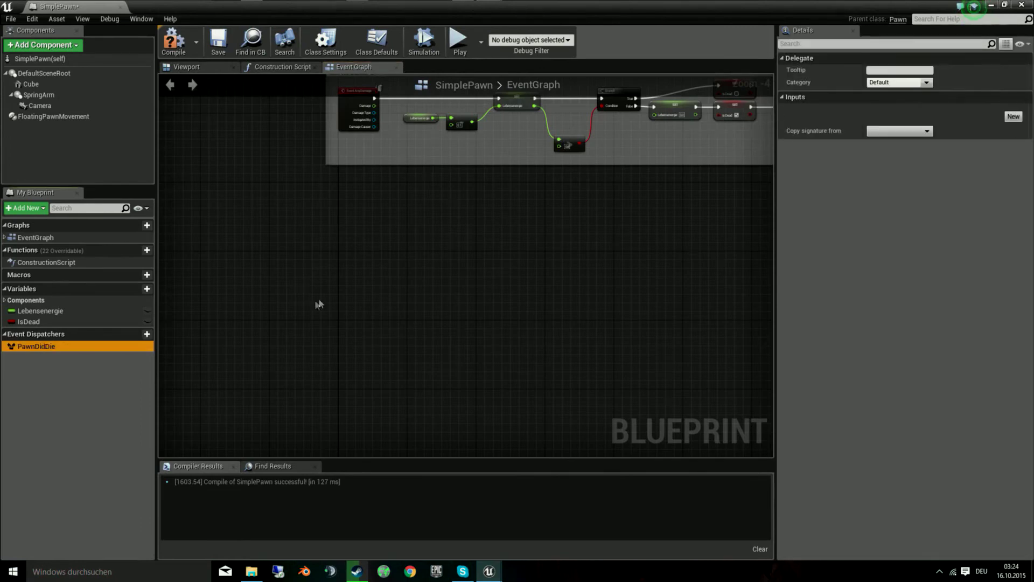
left_click_drag(40, 345, 344, 291)
left_click(361, 350)
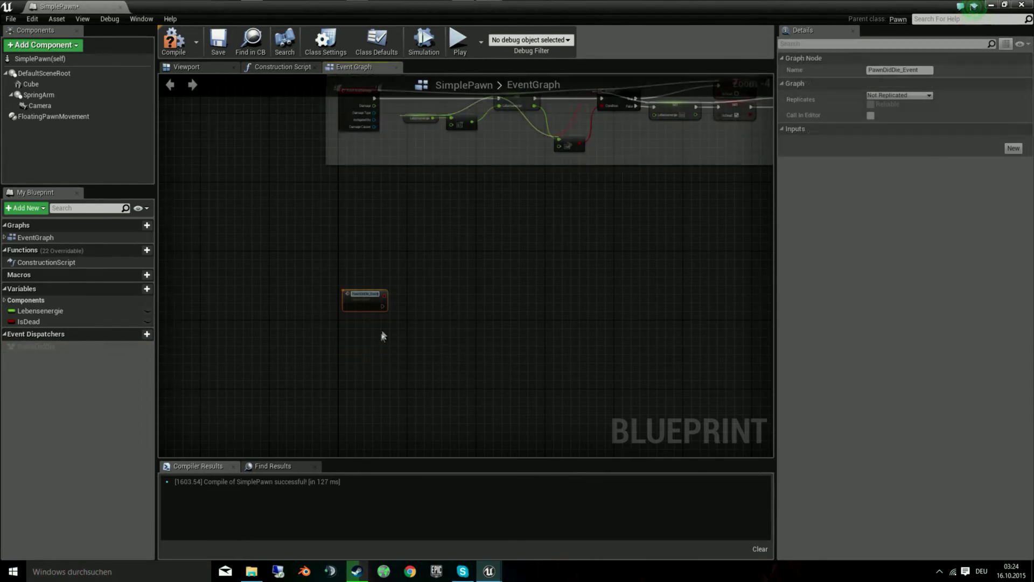
left_click(410, 305)
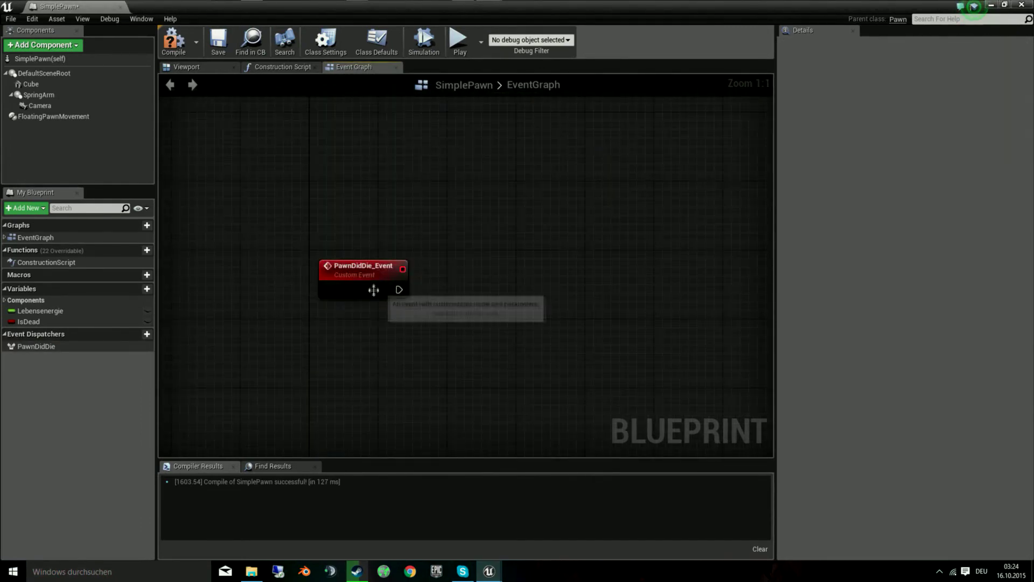
scroll(339, 345, "down", 2)
right_click(328, 343)
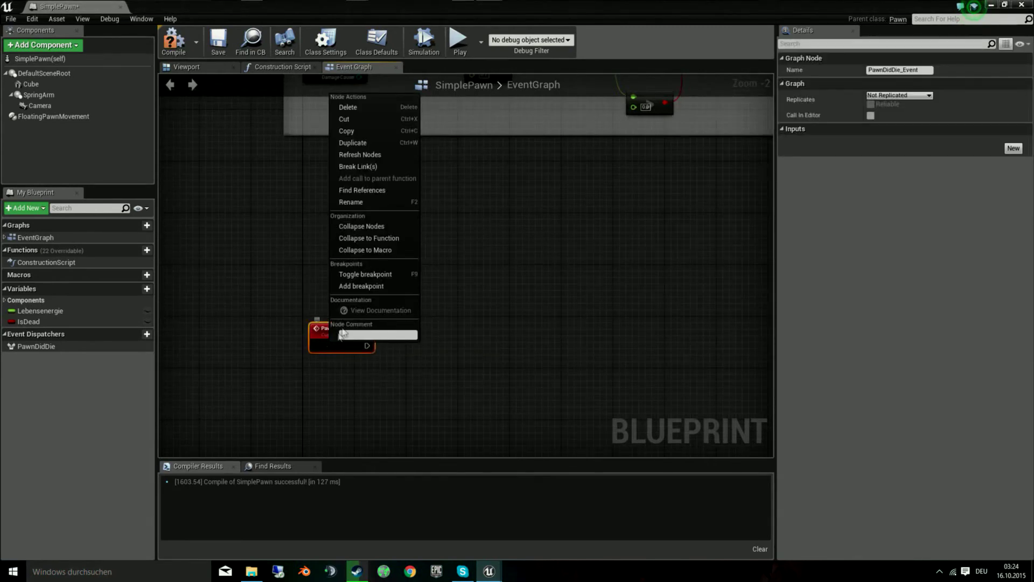
left_click(363, 106)
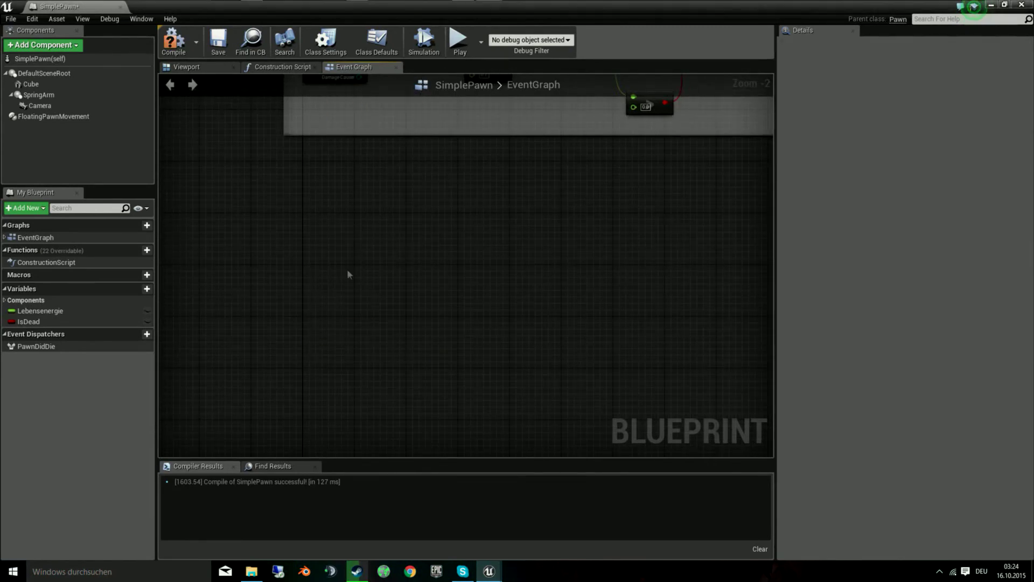
Compile SimplePawn and close its blueprint editor.
right_click_drag(448, 208, 330, 351)
scroll(330, 351, "down", 2)
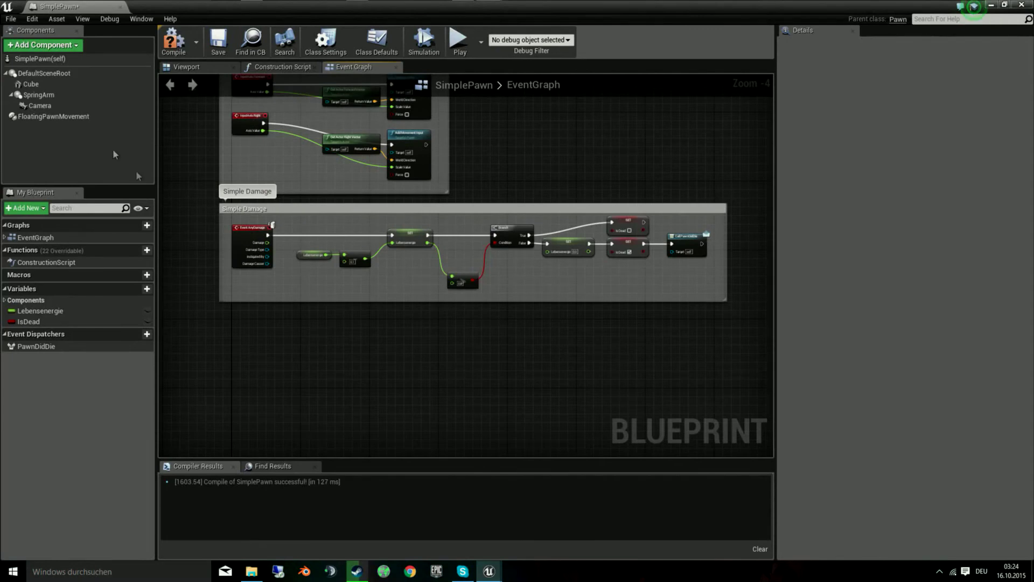
left_click(174, 41)
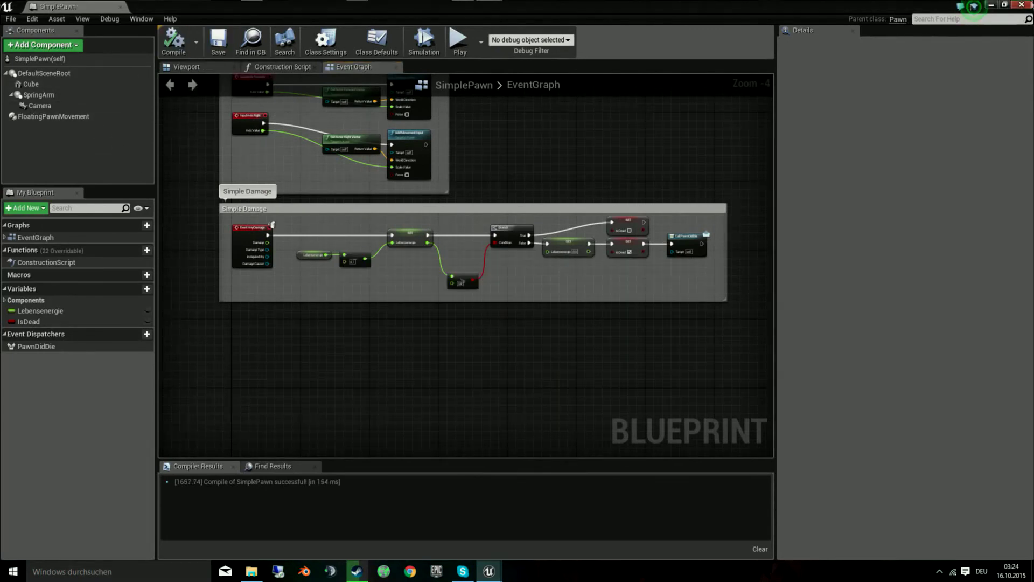
left_click(1025, 5)
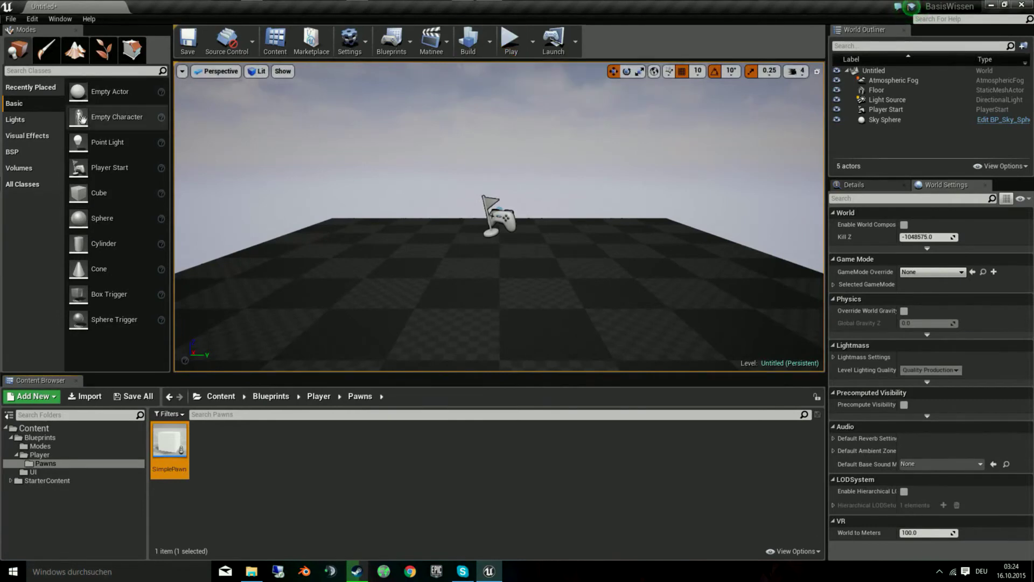
Find 'pain' in the placeable classes and drop a Pain Causing Volume above the floor.
left_click(46, 70)
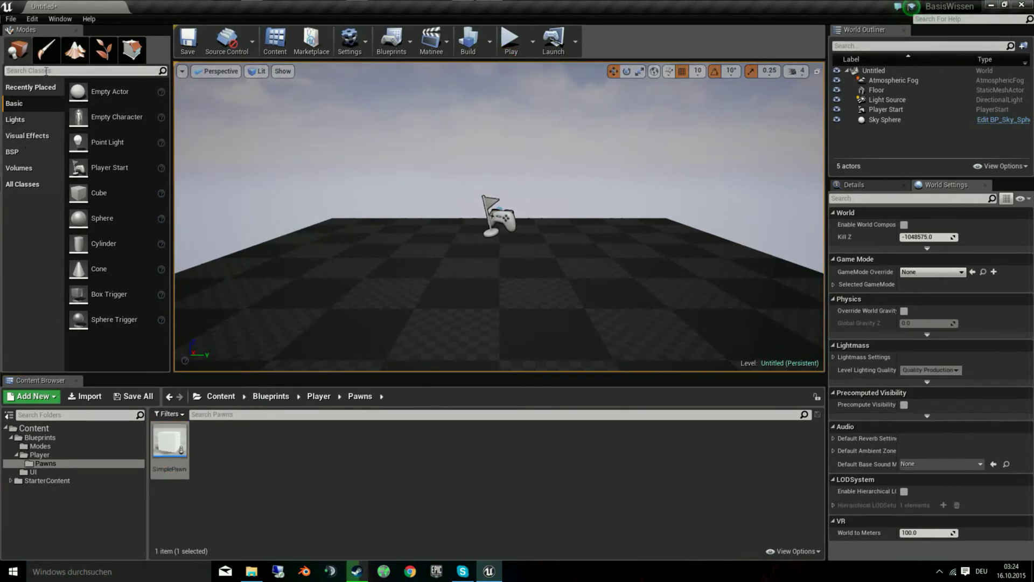
type("hu")
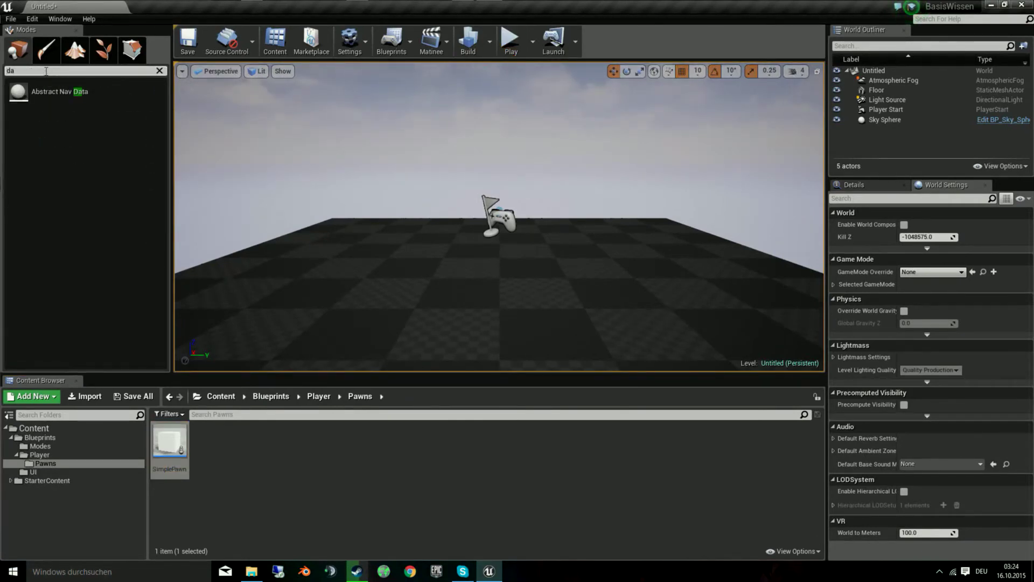
type("rt")
key("BackSpace")
key("BackSpace")
key("BackSpace")
type("pain")
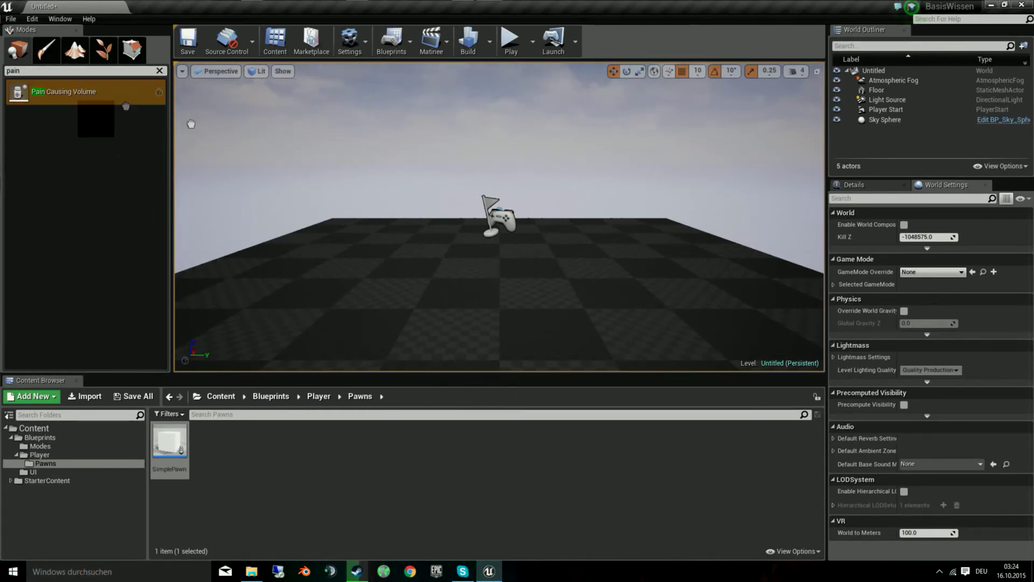
left_click_drag(54, 91, 377, 229)
key("f")
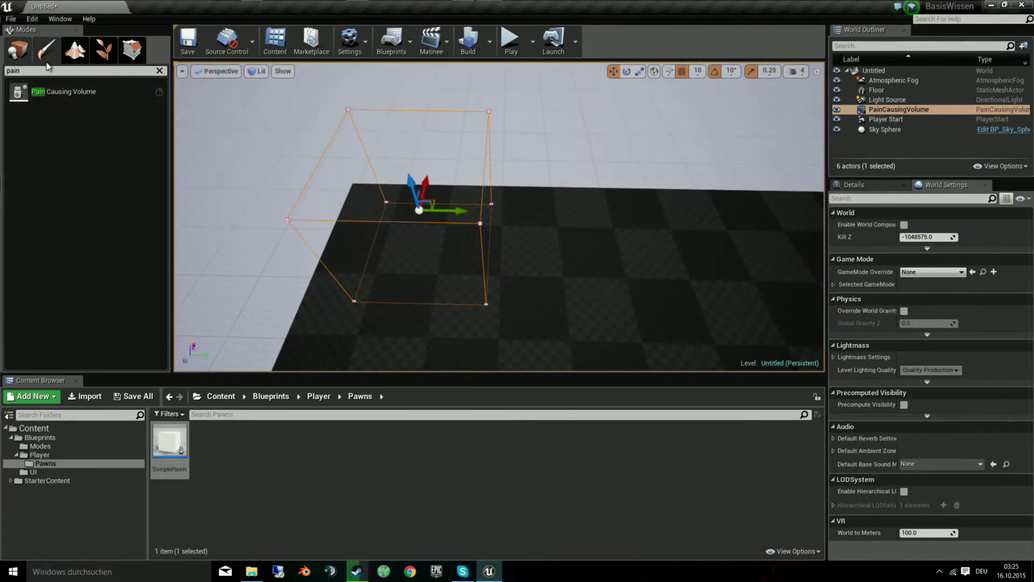
key("Down")
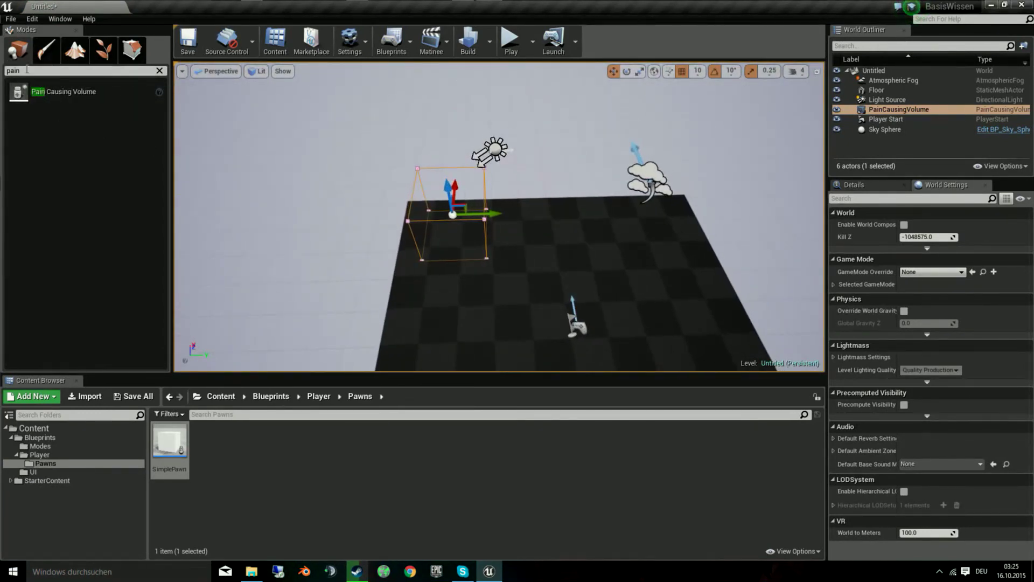
Delete the Floor actor while the BSP geometry shapes are showing.
left_click(160, 71)
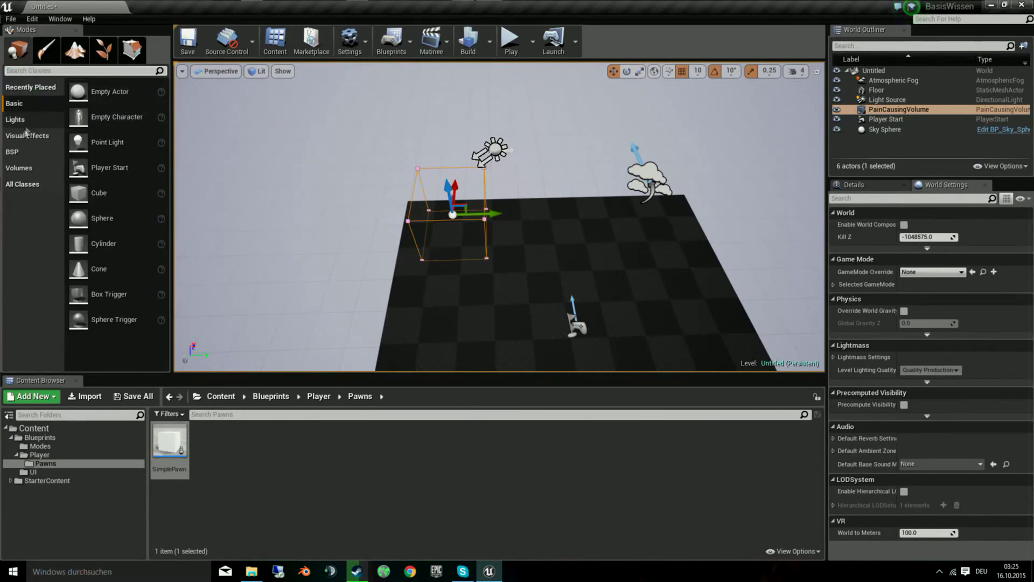
left_click(12, 153)
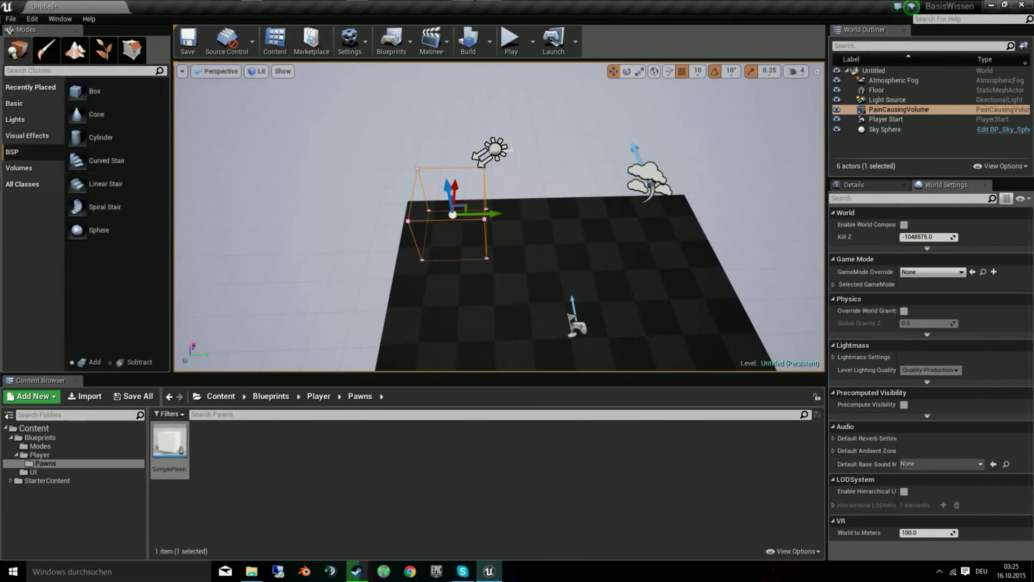
left_click(596, 243)
key("Delete")
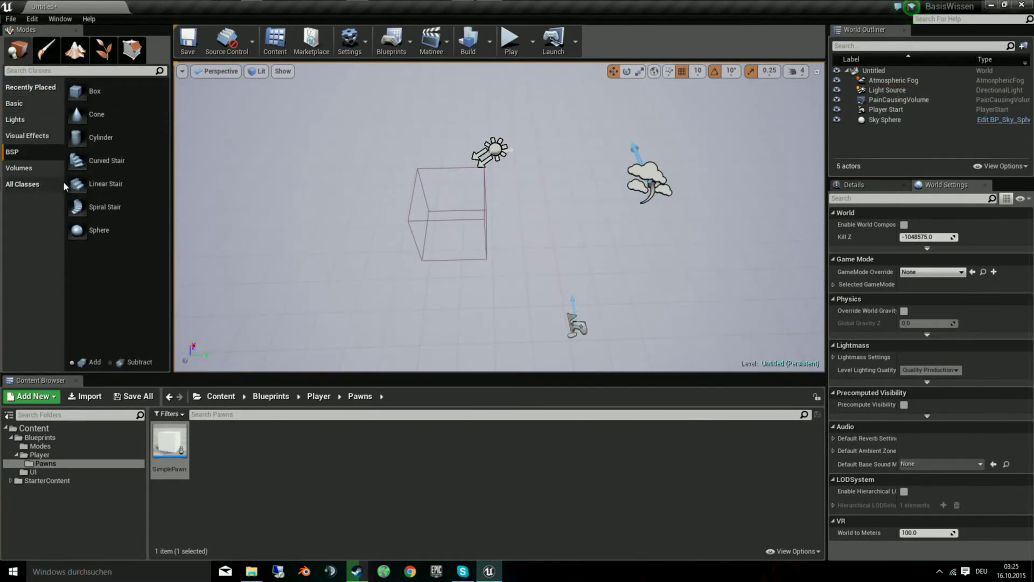
Add a BSP box, scale it into a large thick floor slab, and place a second box on it.
mouse_move(81, 91)
left_mouse_down()
mouse_move(472, 275)
mouse_move(566, 213)
left_mouse_up()
key("e")
key("r")
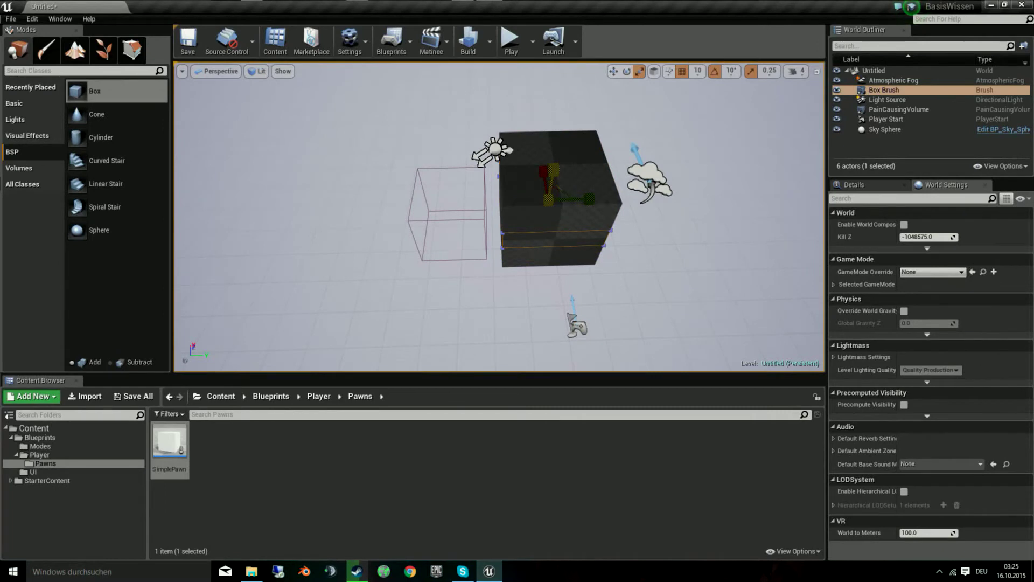
left_click_drag(553, 171, 556, 169)
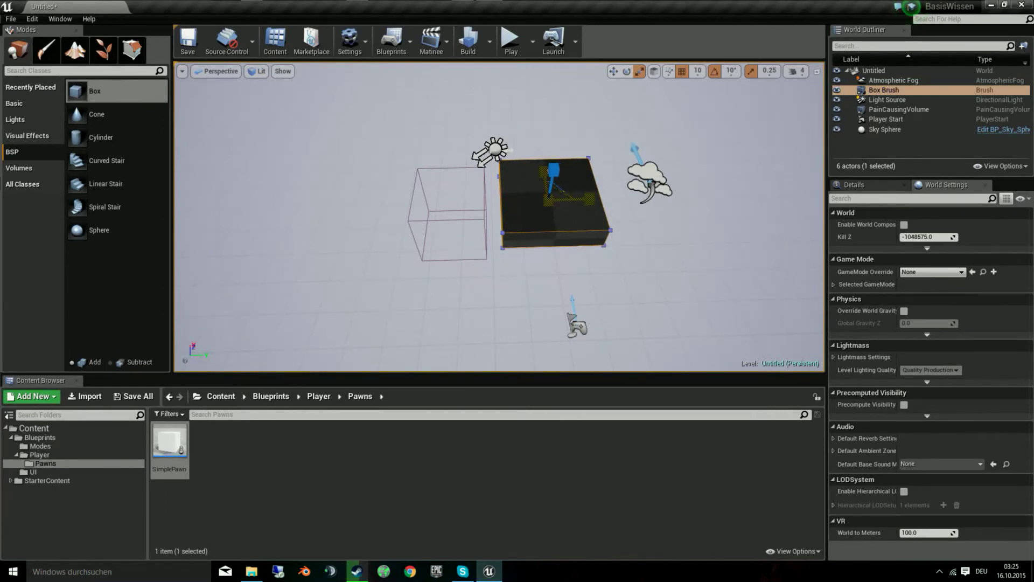
left_click_drag(557, 169, 367, 157)
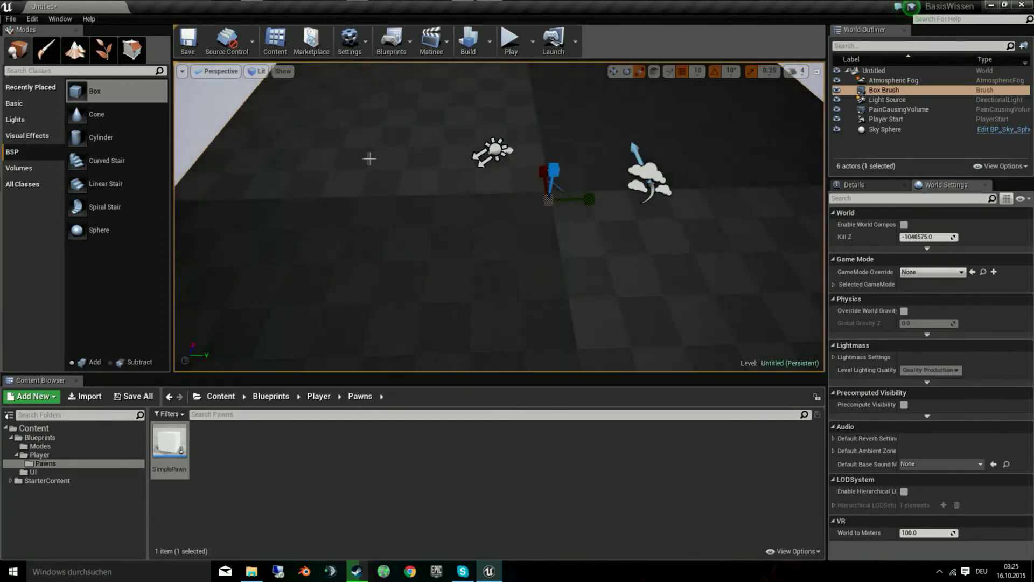
scroll(377, 156, "down", 10)
left_click_drag(474, 171, 468, 171)
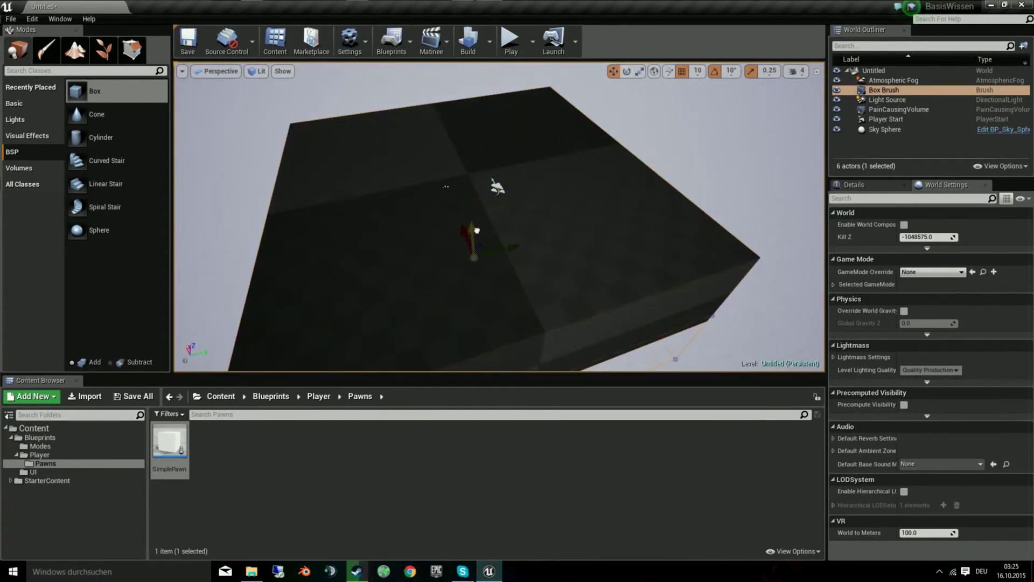
left_click_drag(468, 176, 468, 134)
scroll(445, 224, "down", 5)
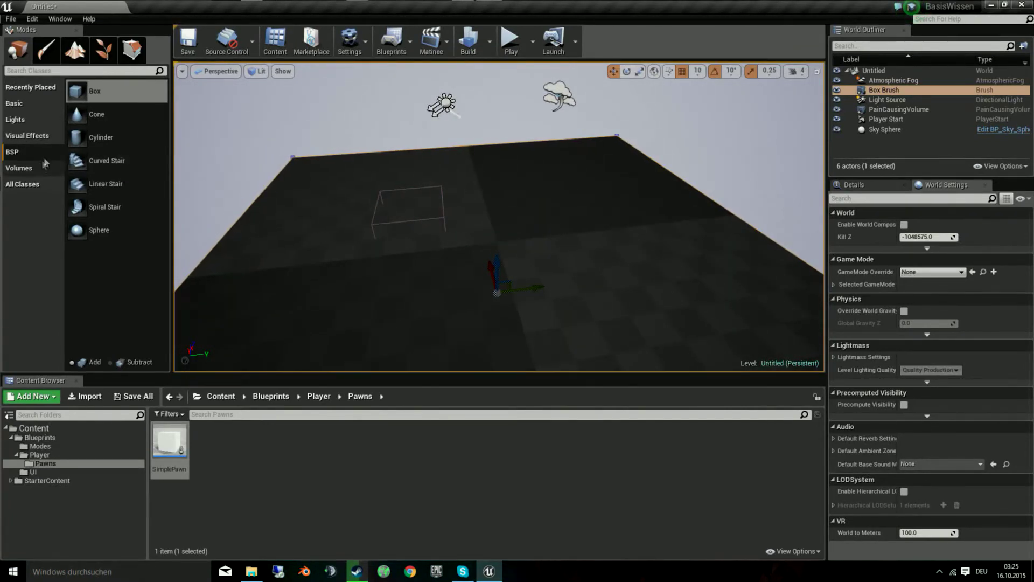
left_click_drag(81, 91, 523, 218)
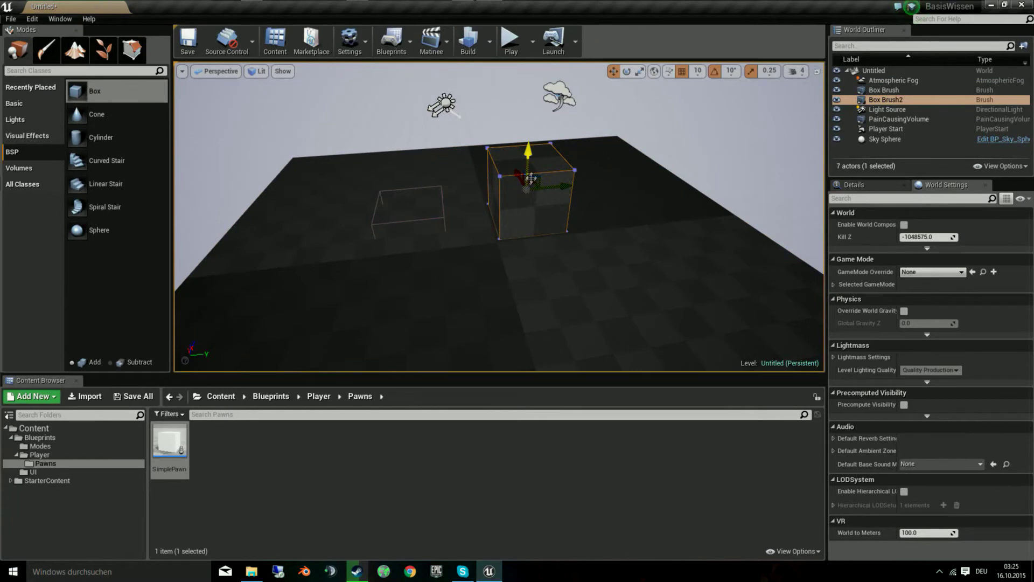
Sink Box Brush2 into the slab and set its Brush Type to Subtractive to cut a pit.
left_click_drag(536, 153, 538, 199)
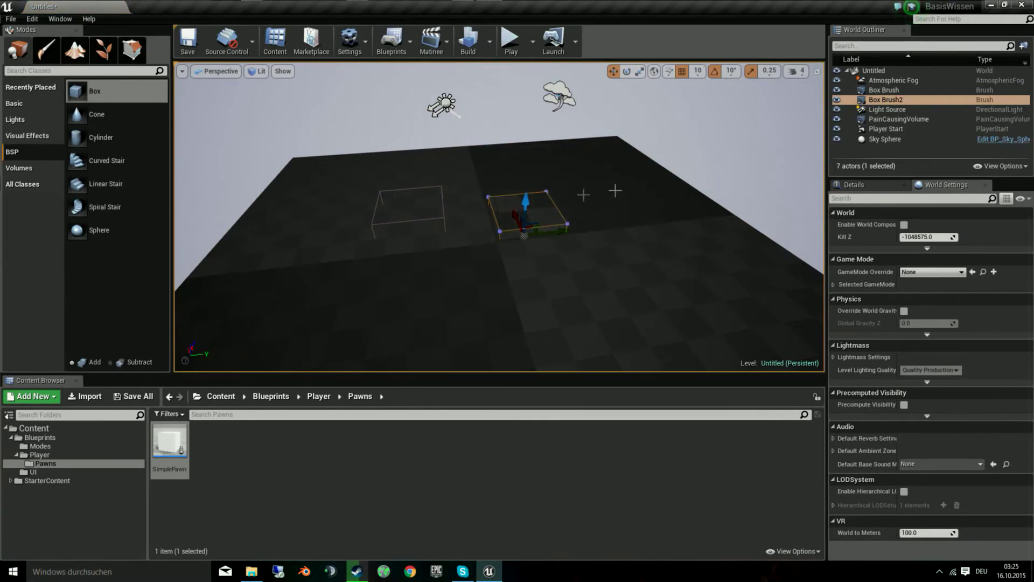
left_click(855, 185)
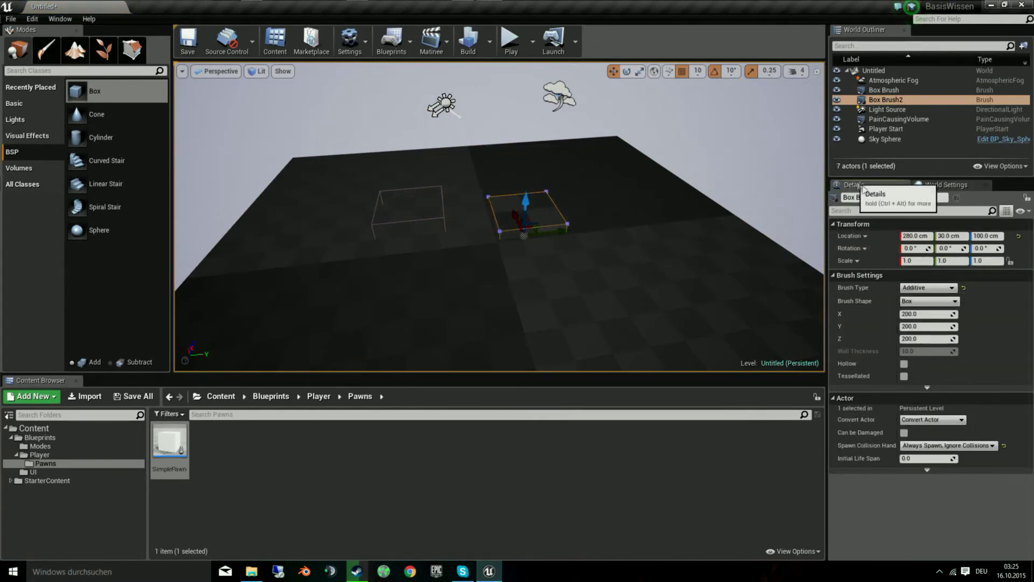
left_click(935, 292)
left_click(937, 311)
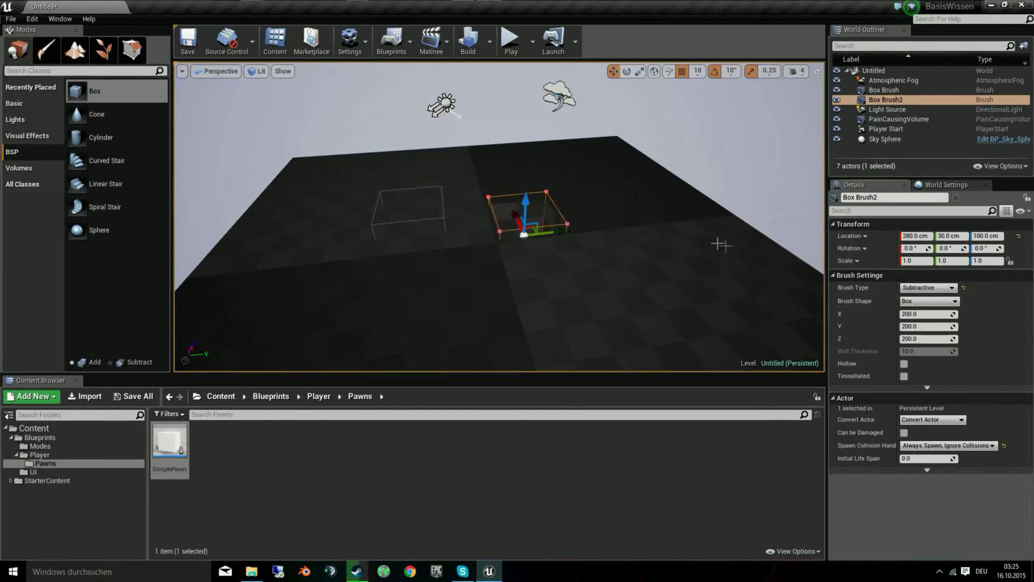
right_click_drag(581, 194, 538, 204)
left_click(581, 194)
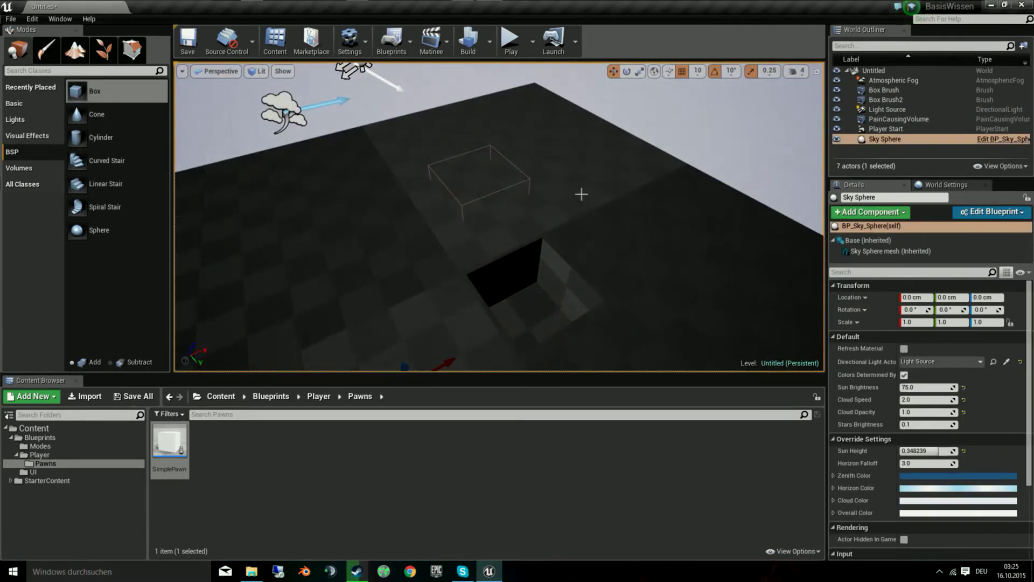
Move the Pain Causing Volume over the pit along Y and X and lower it inside.
left_click(527, 177)
left_click_drag(500, 221, 591, 329)
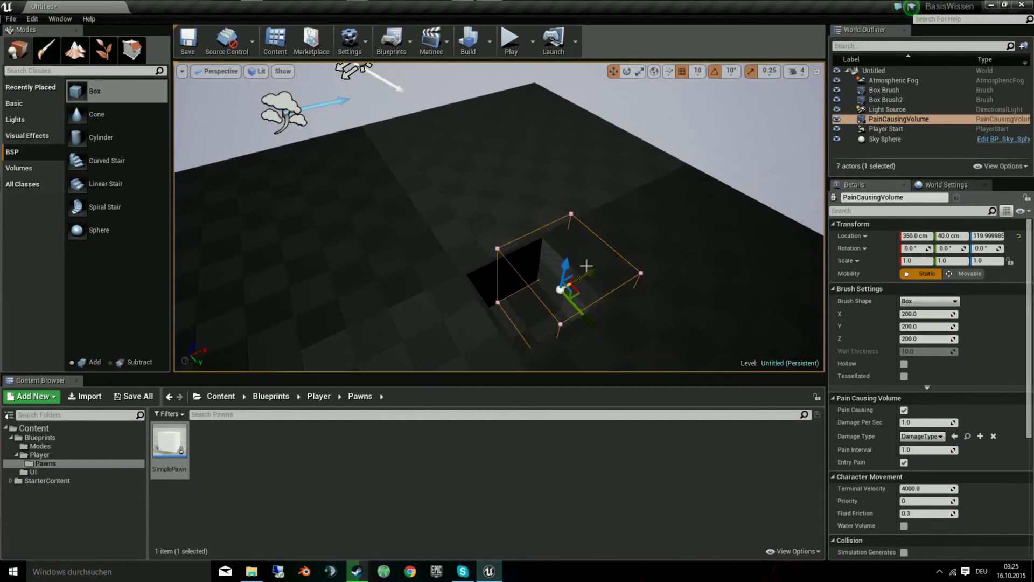
left_click_drag(590, 270, 569, 295)
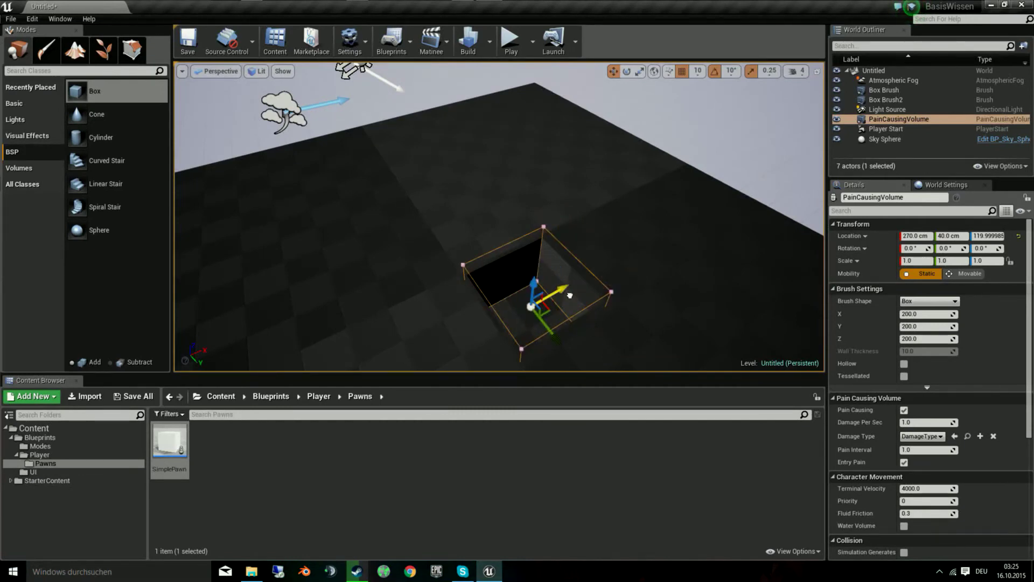
left_click_drag(533, 284, 535, 294)
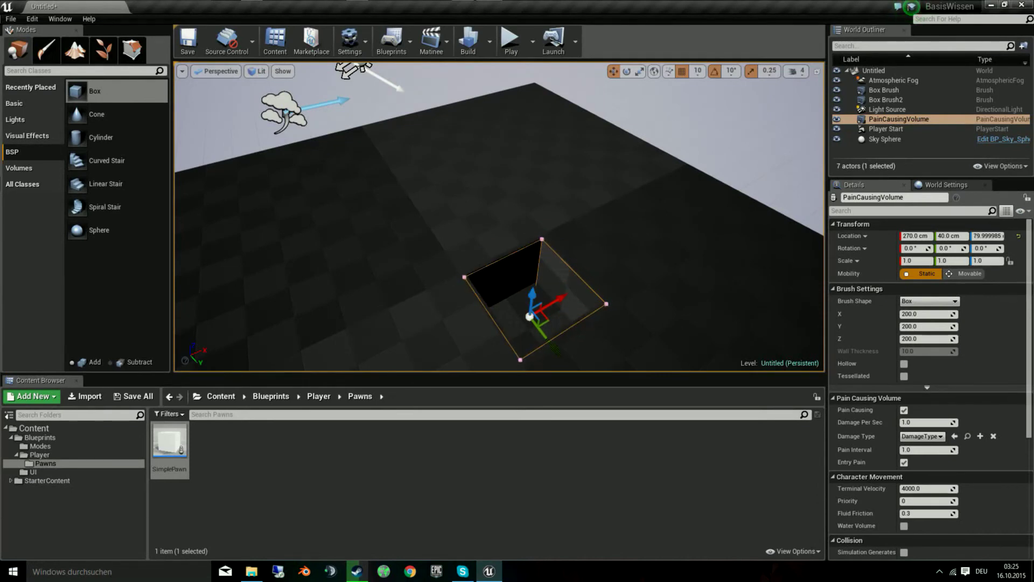
left_click_drag(458, 108, 457, 172)
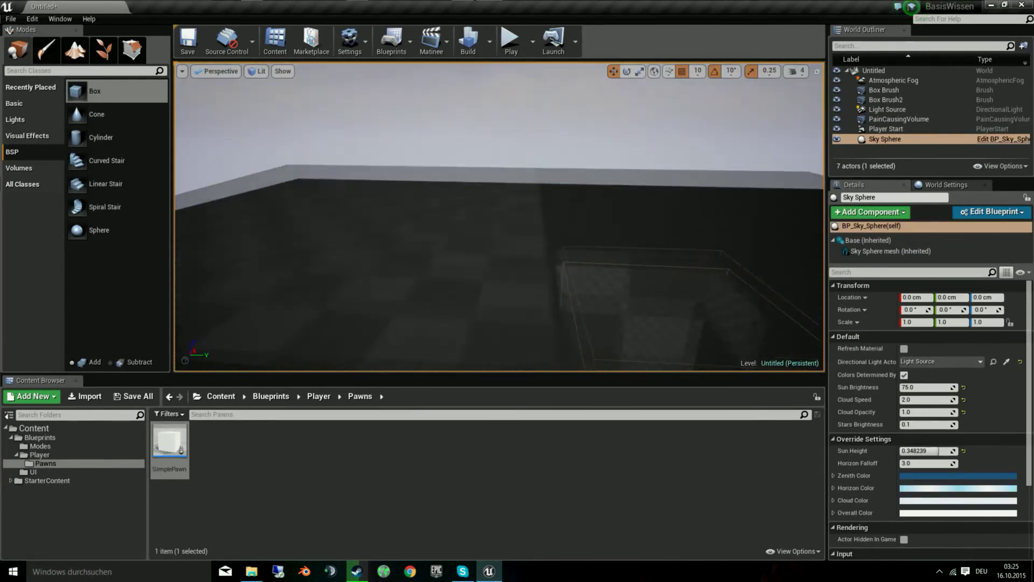
Review the Pain Causing Volume's Damage Per Sec setting, then start saving the level.
left_click(898, 119)
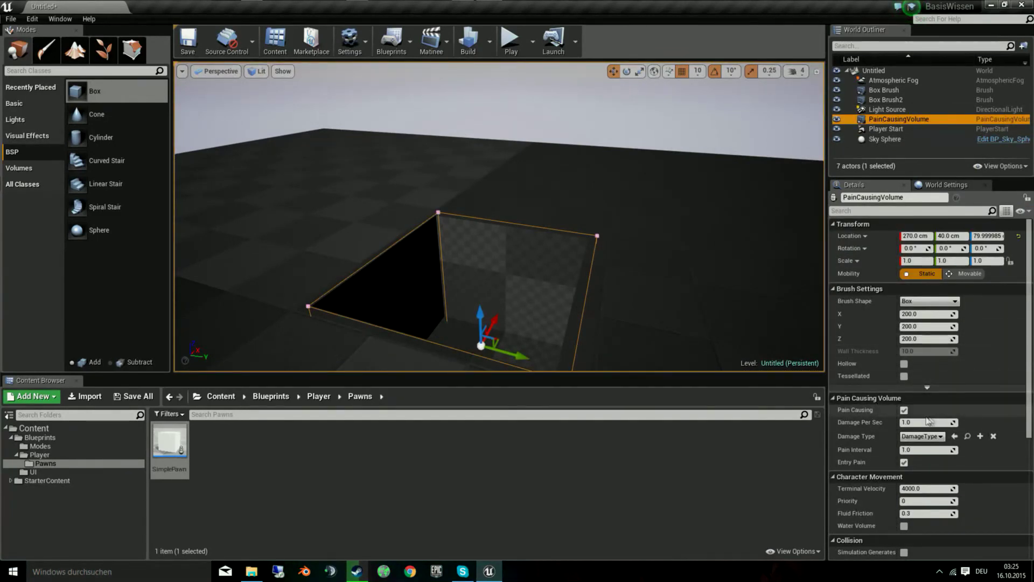
left_click(909, 423)
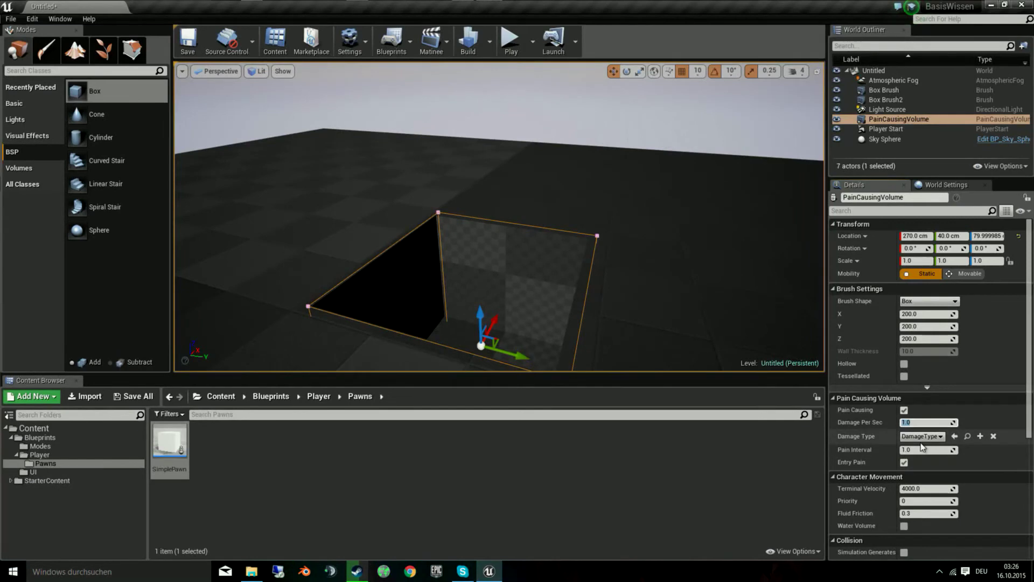
scroll(922, 447, "down", 2)
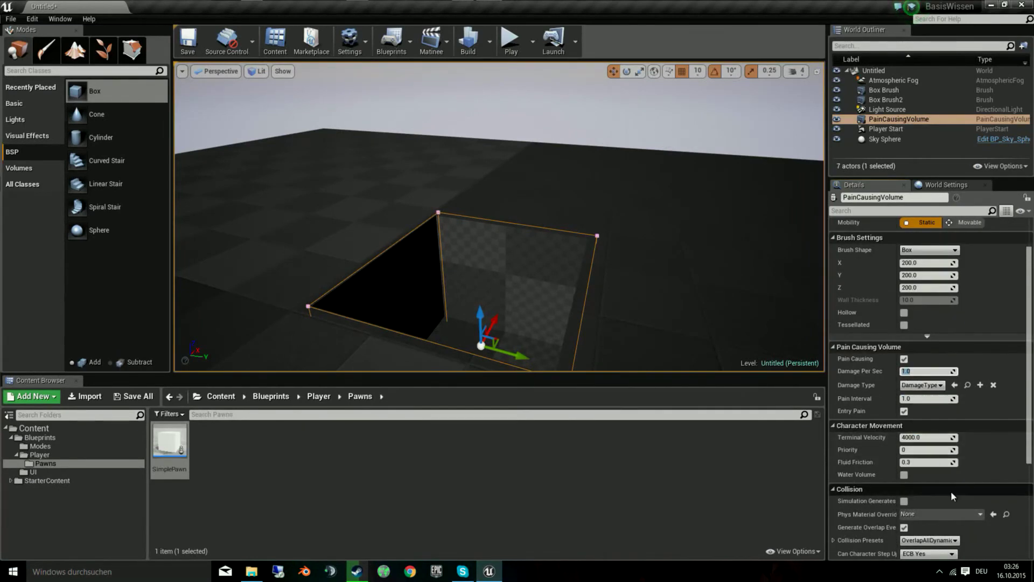
scroll(951, 493, "down", 3)
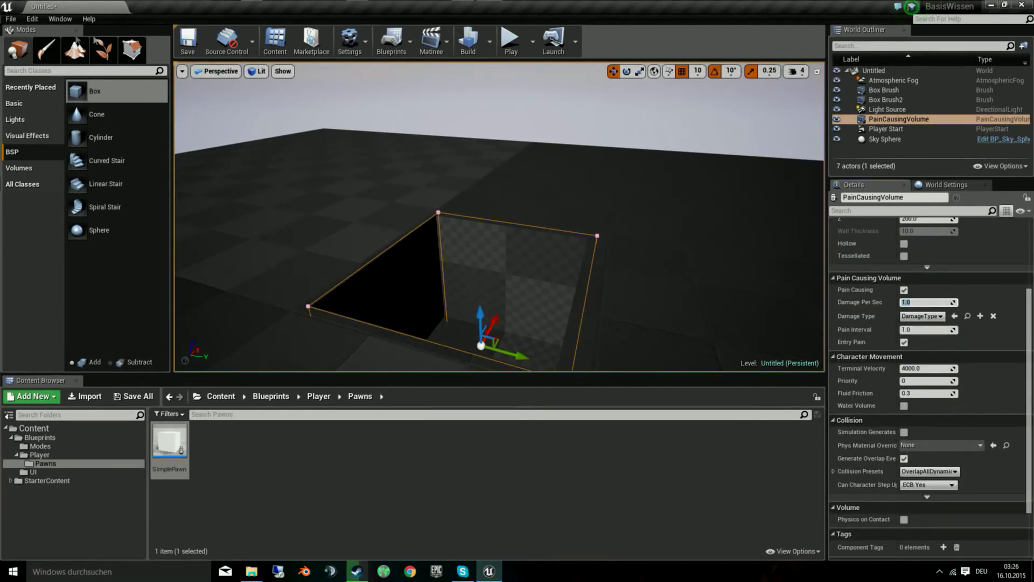
left_click(185, 45)
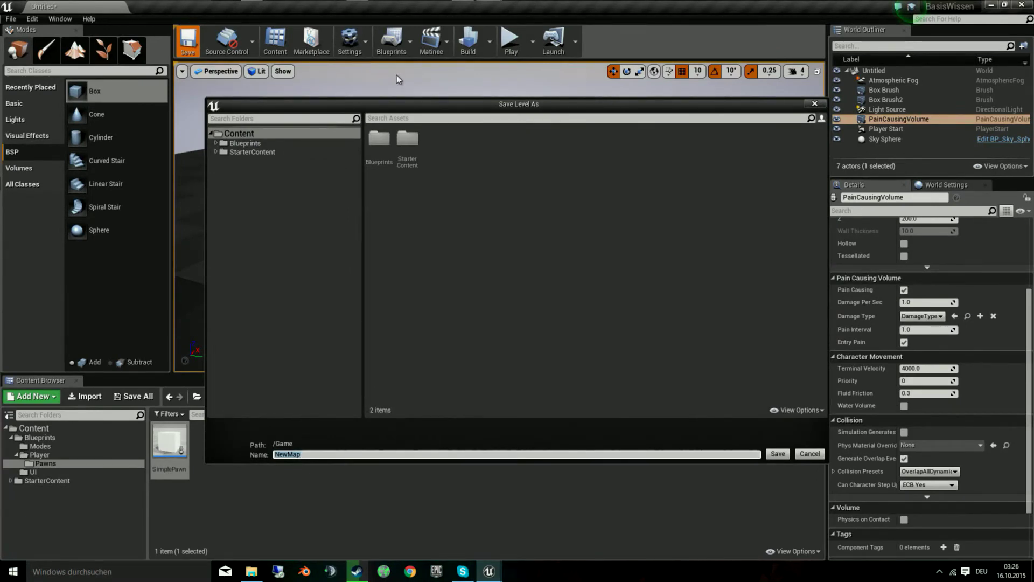
Save the level as SimpleMap.
type("Map")
key("Return")
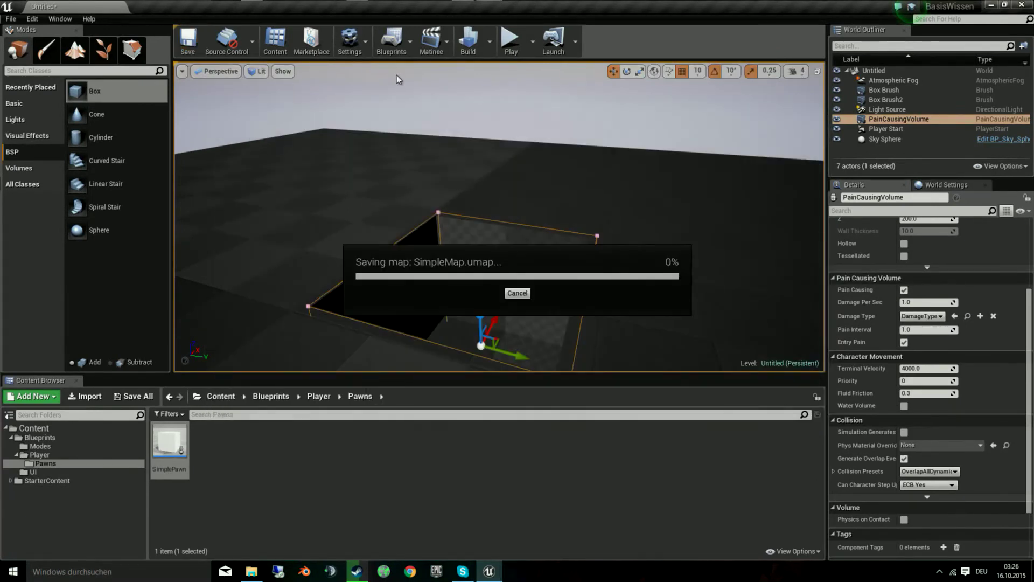
mouse_move(518, 163)
right_mouse_down()
mouse_move(518, 135)
mouse_move(518, 178)
right_mouse_up()
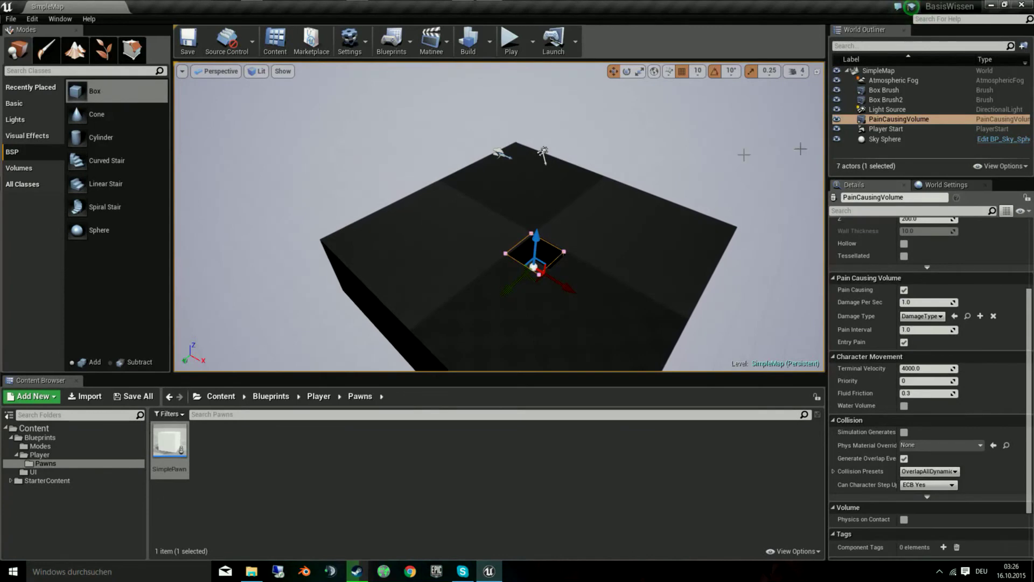
Raise the Player Start higher above the floor to Z 312.
double_click(896, 129)
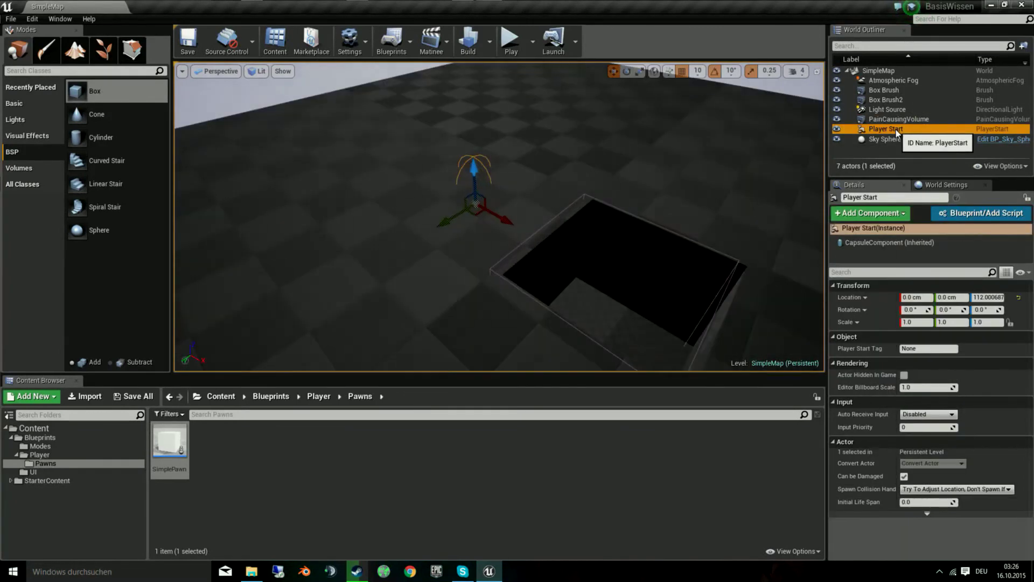
scroll(470, 190, "down", 10)
left_click_drag(470, 190, 467, 142)
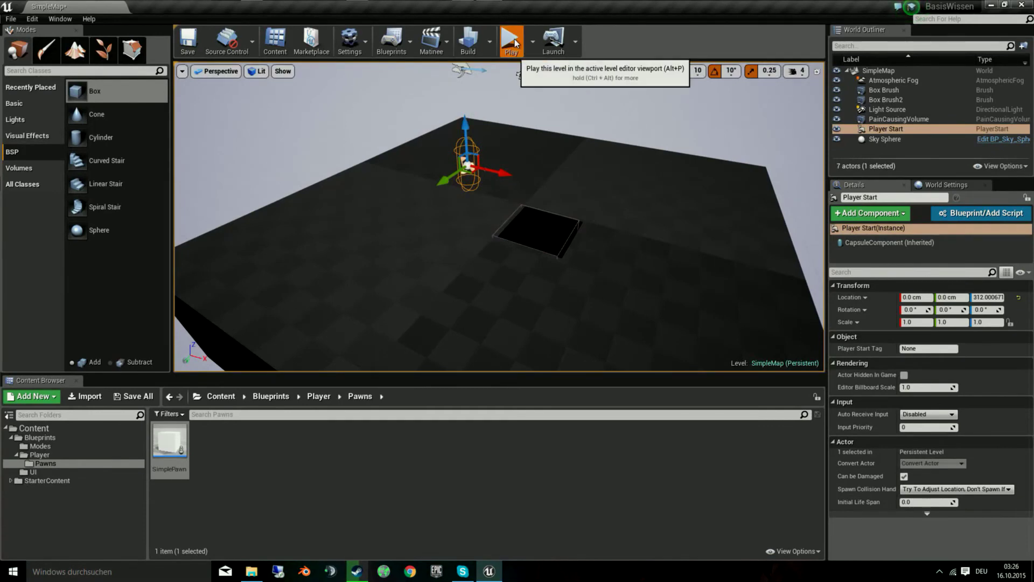
Playtest the level, then open the SimplePawn blueprint.
left_click(514, 43)
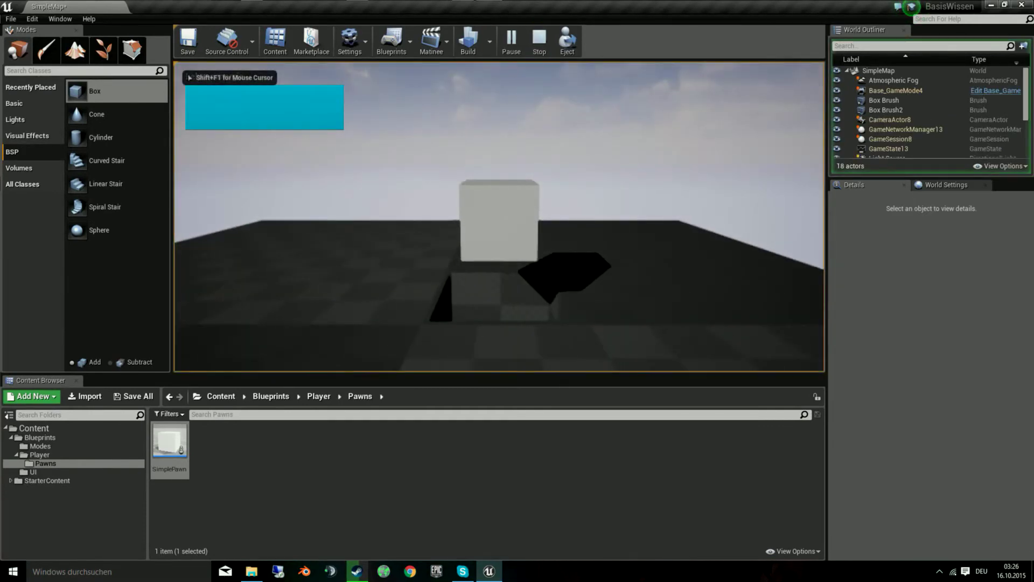
key("Escape")
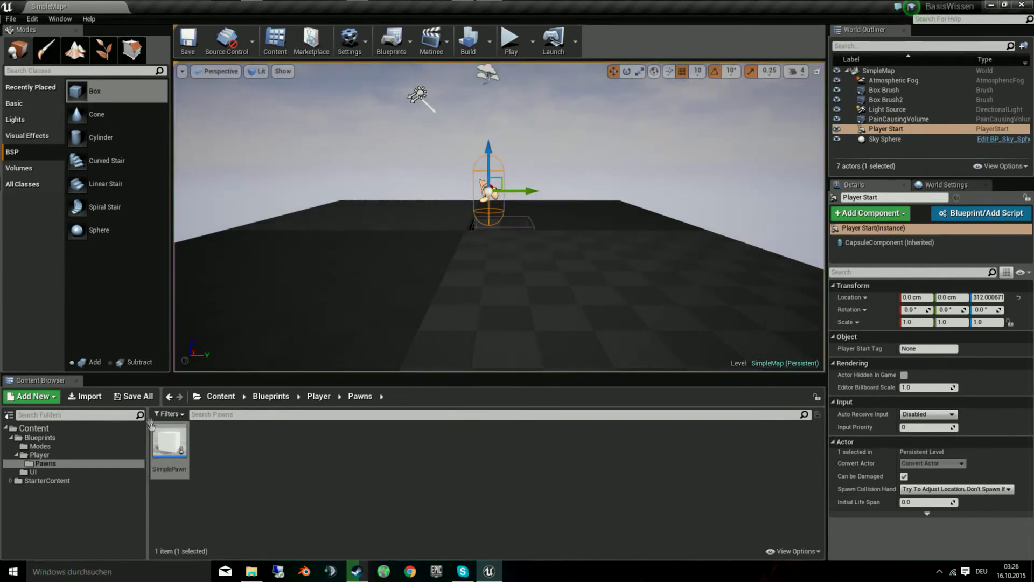
double_click(171, 443)
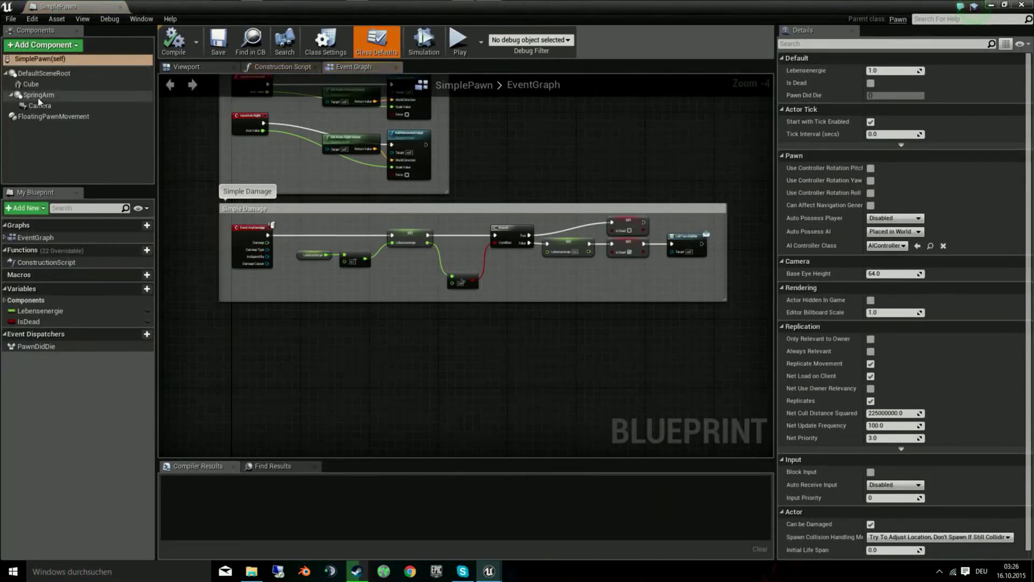
Enable Simulate Physics on SimplePawn's Cube (PhysicsActor preset), compile, and return to the level.
left_click(53, 116)
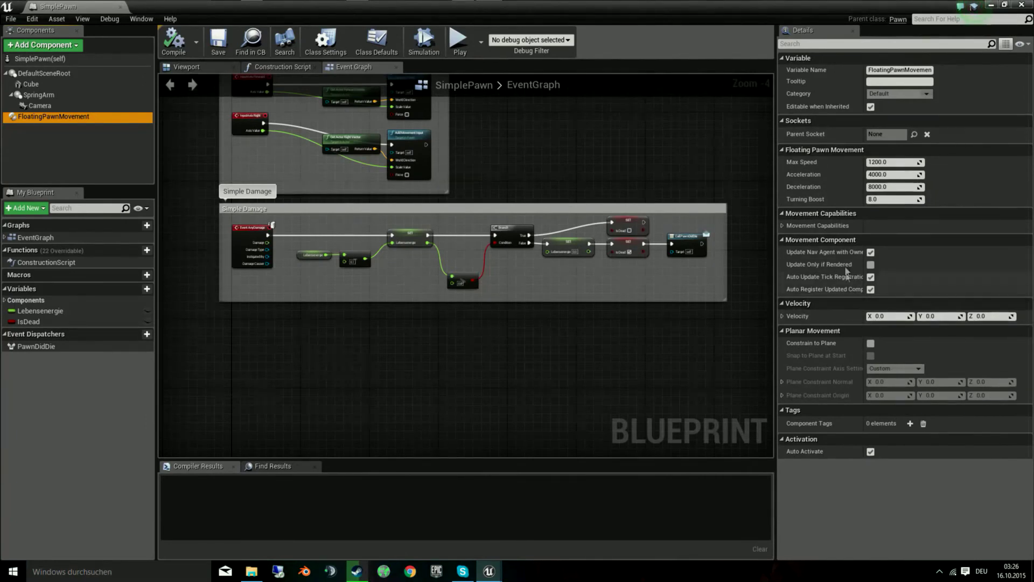
left_click(46, 87)
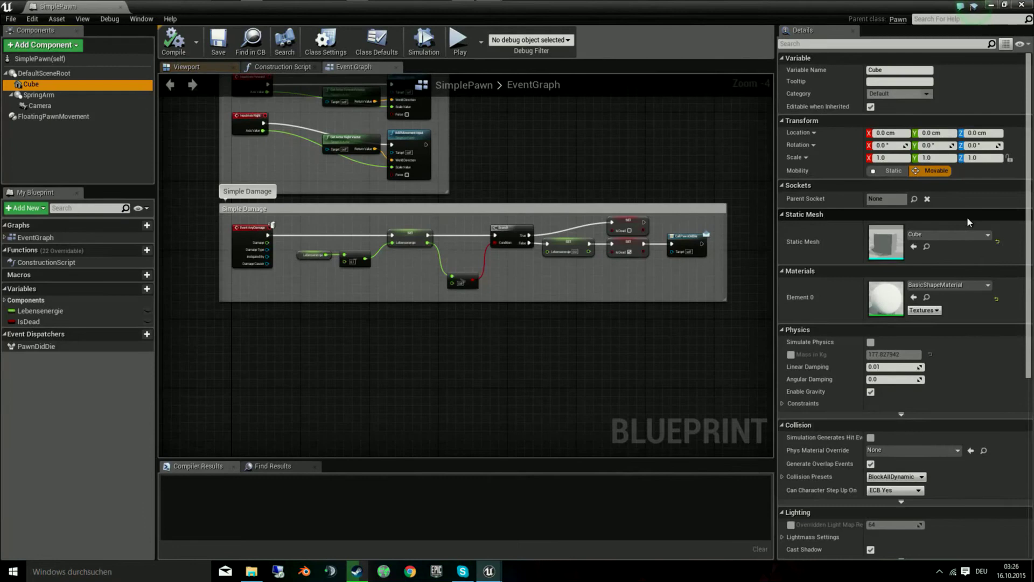
scroll(950, 272, "down", 5)
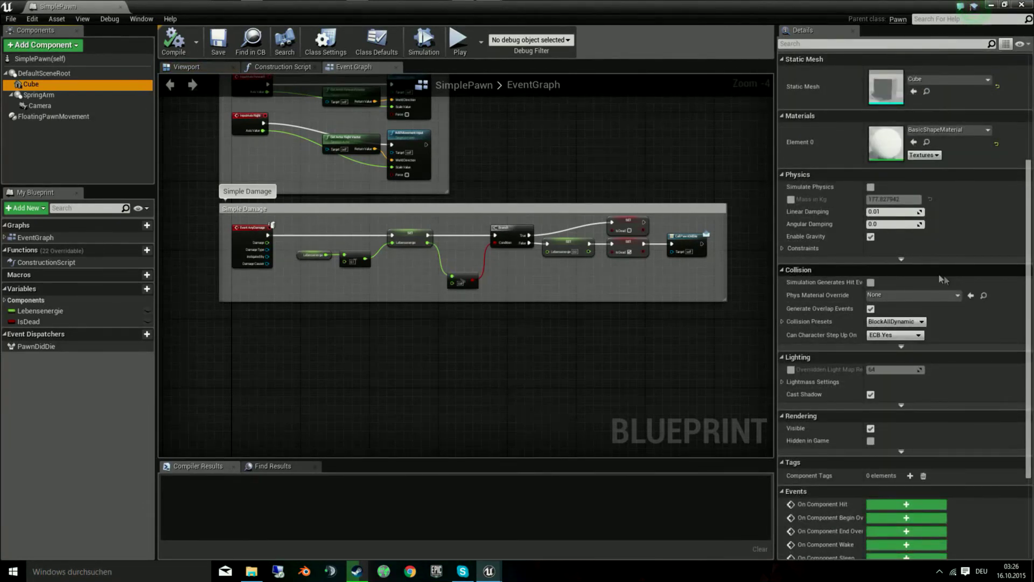
left_click(870, 187)
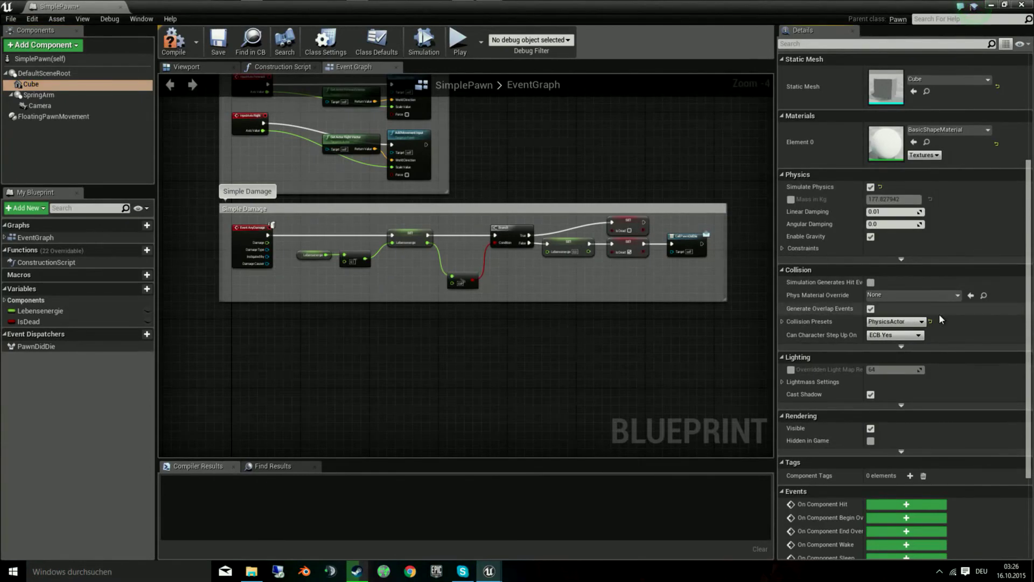
left_click(163, 40)
key("alt+Tab")
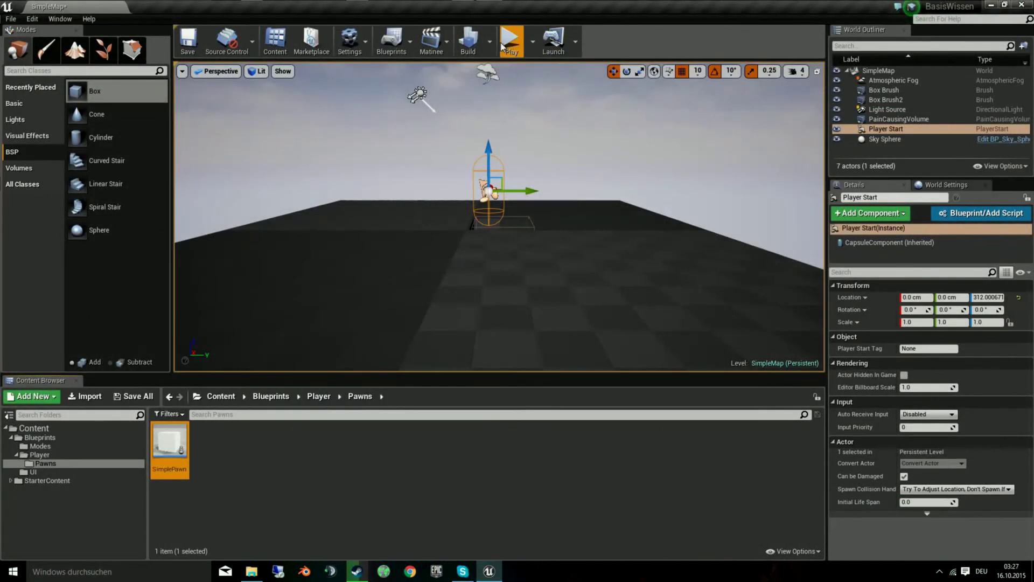
Playtest the level and reopen the SimplePawn blueprint.
left_click(502, 45)
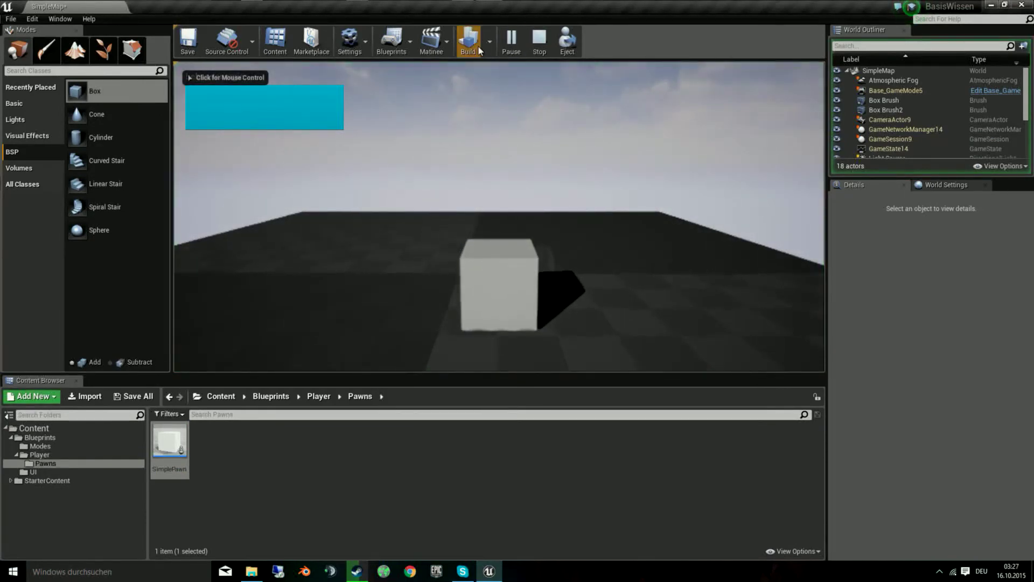
left_click(541, 42)
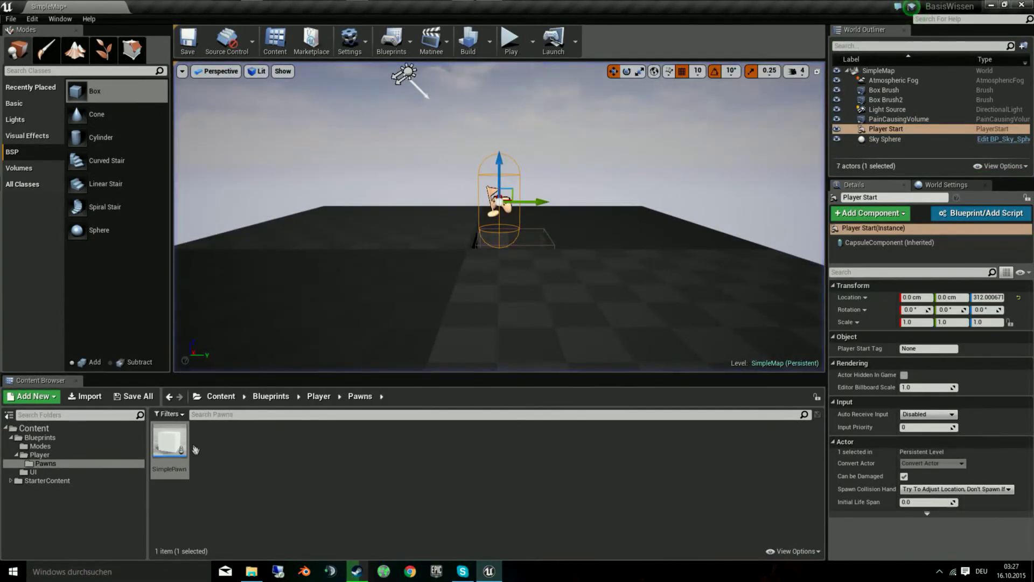
double_click(169, 440)
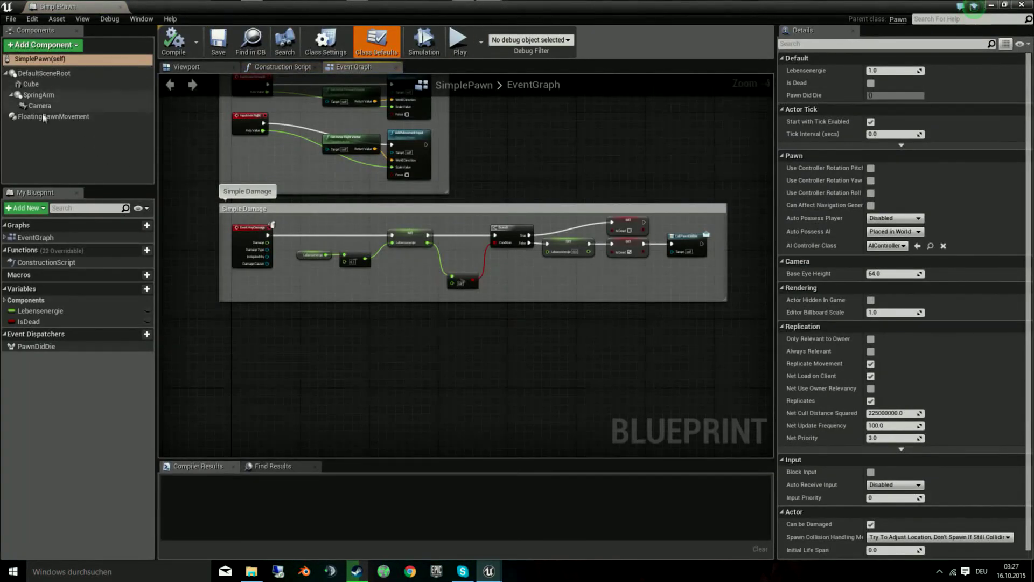
Uncheck the Cube's Simulate Physics, recompile, and select the Pain Causing Volume in the pit.
left_click(30, 84)
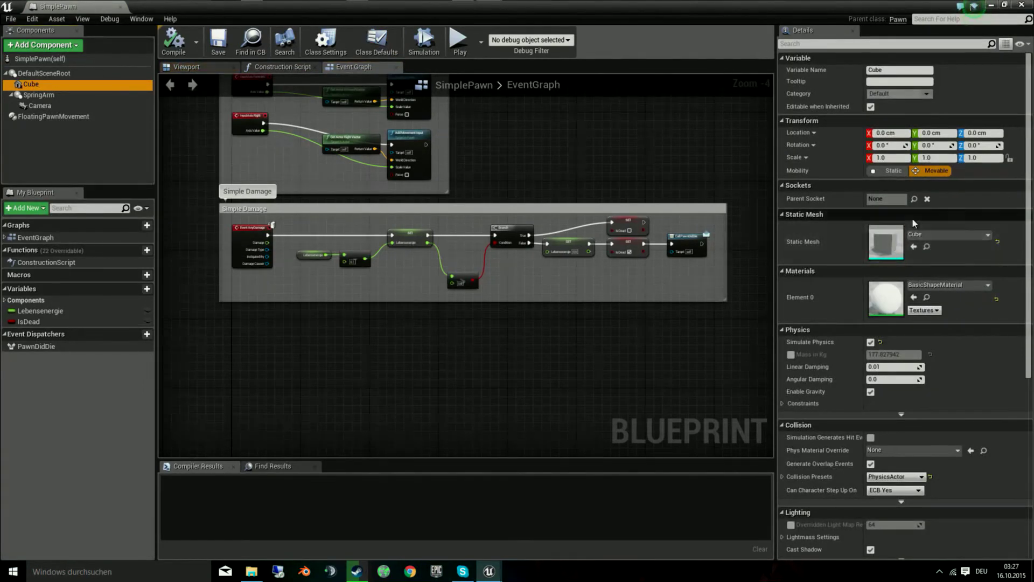
left_click(870, 342)
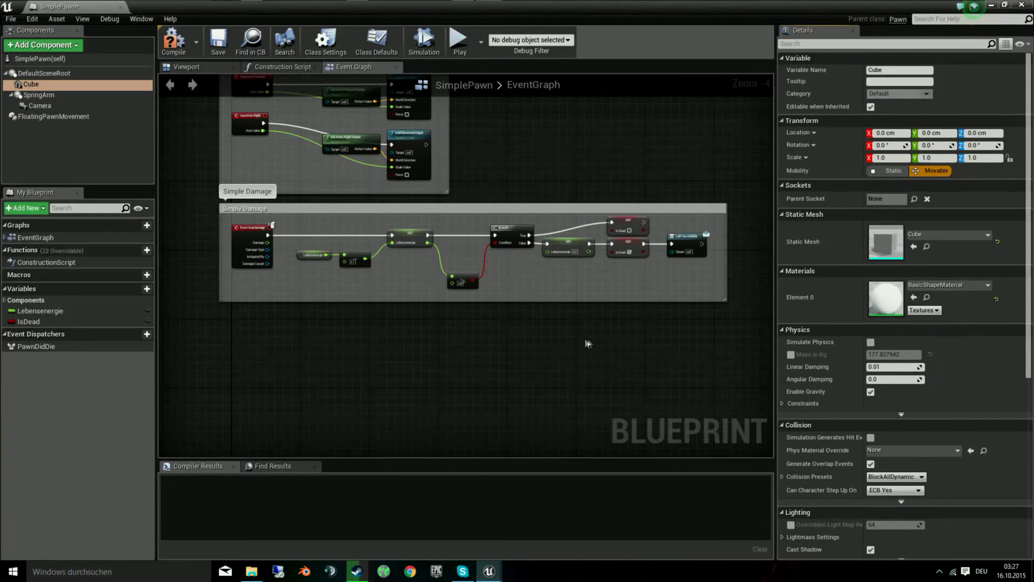
left_click(172, 42)
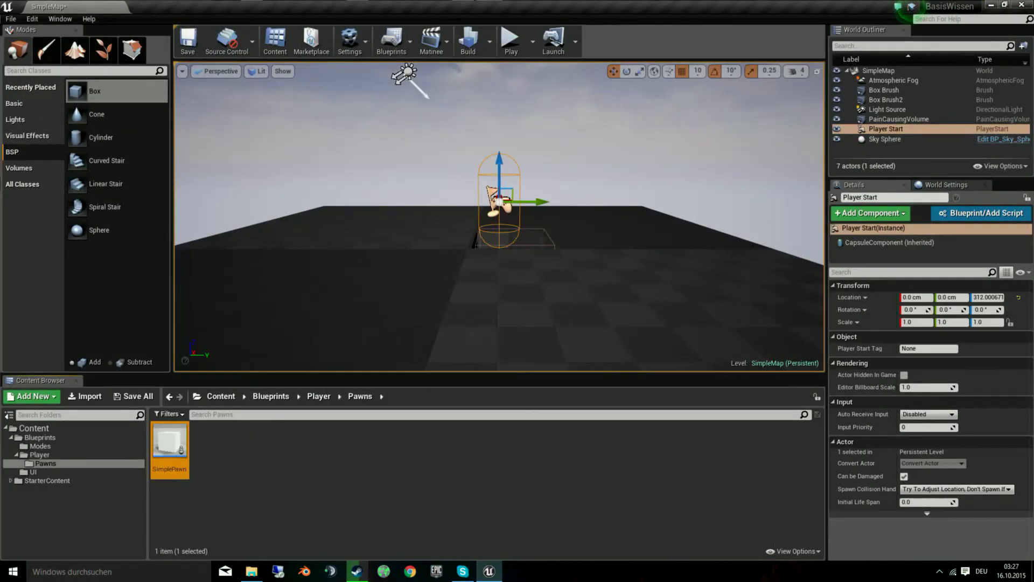
left_click(546, 235)
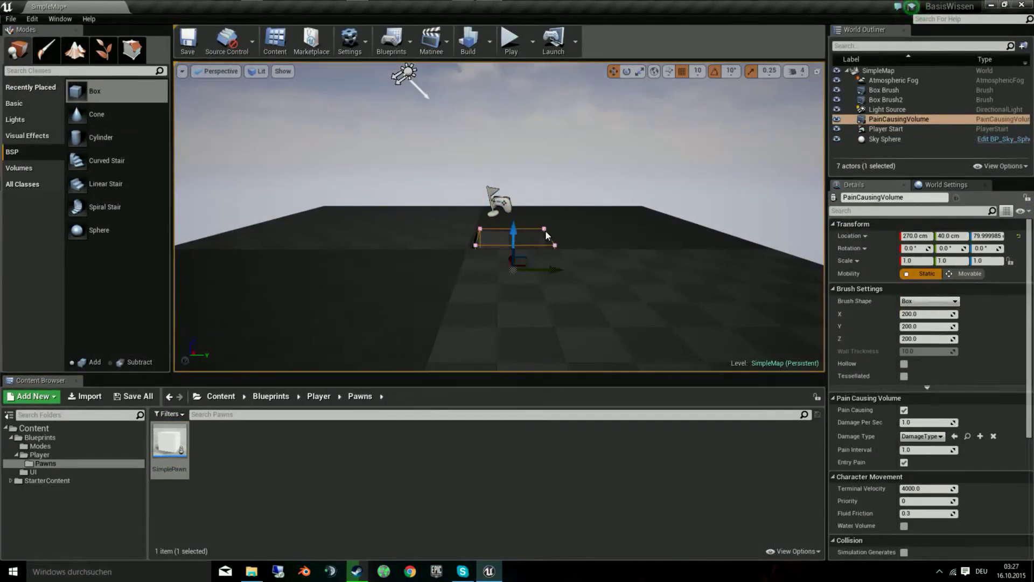
Move the Pain Causing Volume upward and playtest the level.
left_click_drag(518, 231, 518, 196)
left_click(511, 41)
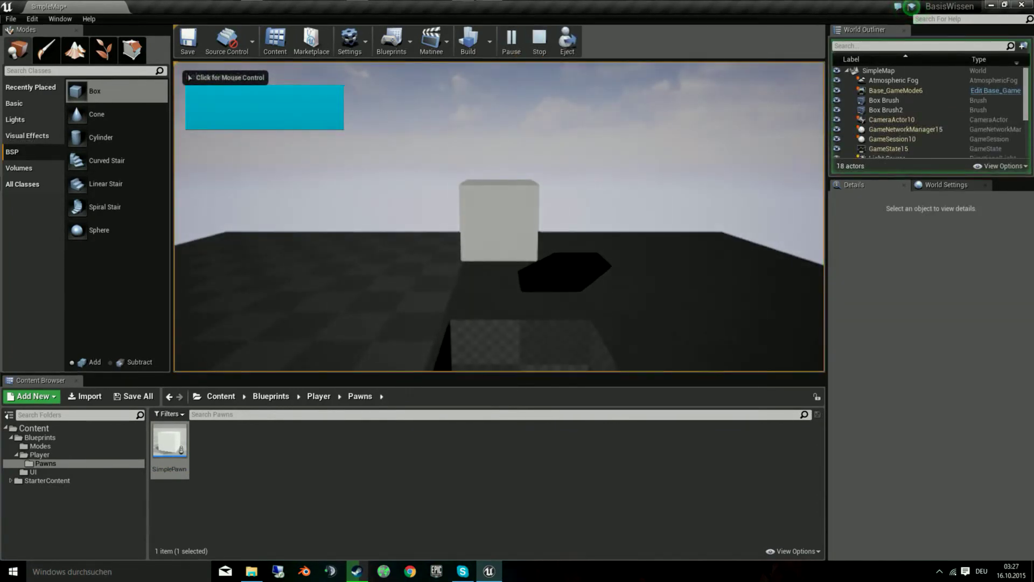
key("Escape")
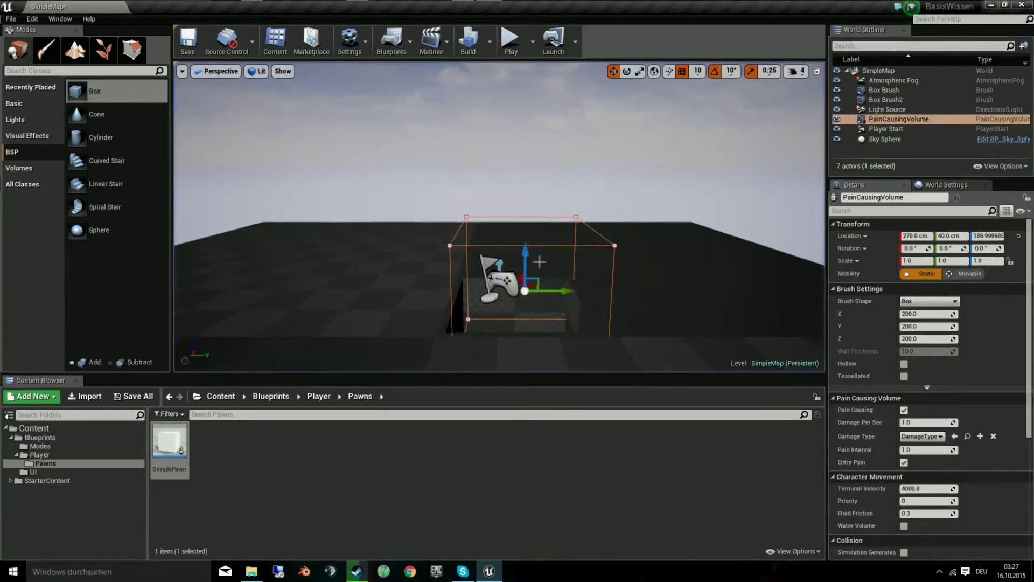
Raise the volume further, scale its Z to 3.0, playtest, and reopen SimplePawn.
left_click_drag(523, 248, 527, 177)
key("r")
left_click(510, 45)
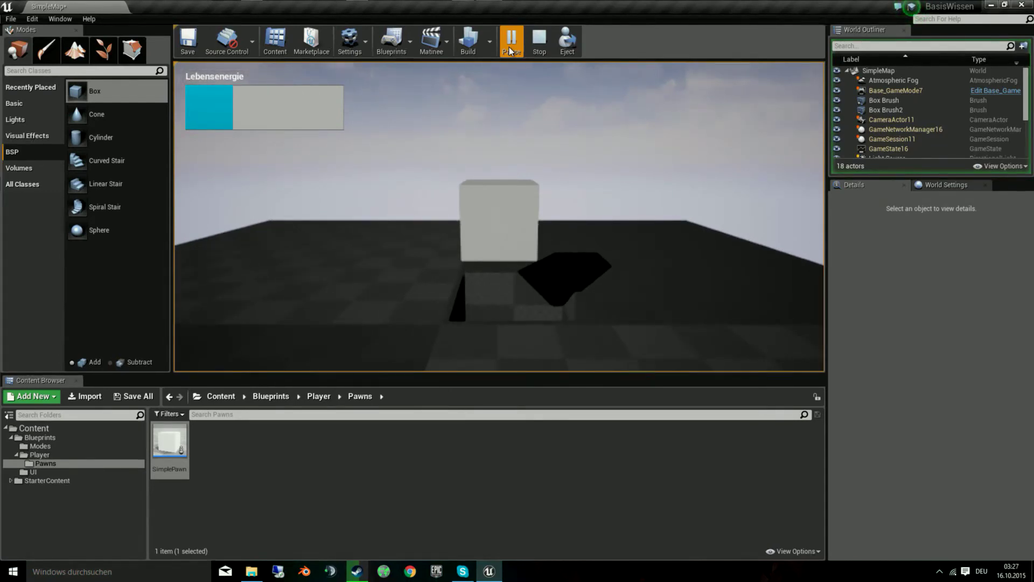
key("Escape")
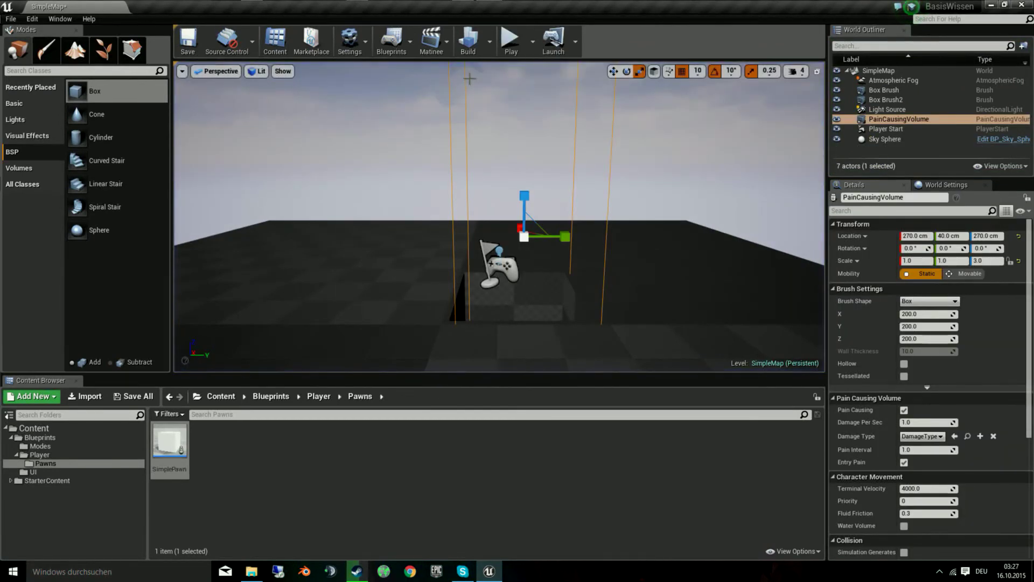
double_click(170, 449)
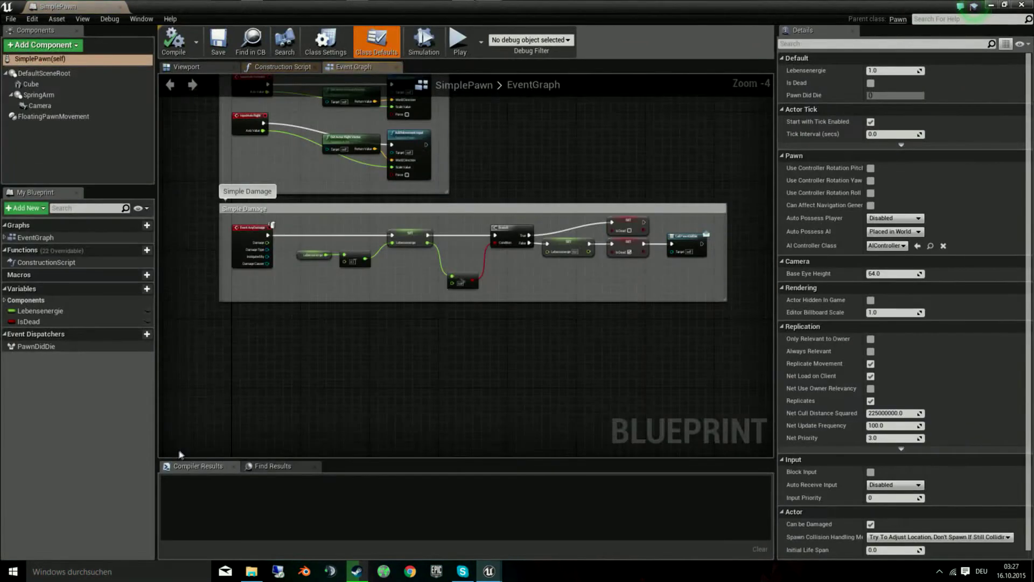
Add a PawnDidDie custom event in an empty area of SimplePawn's event graph.
scroll(415, 401, "down", 2)
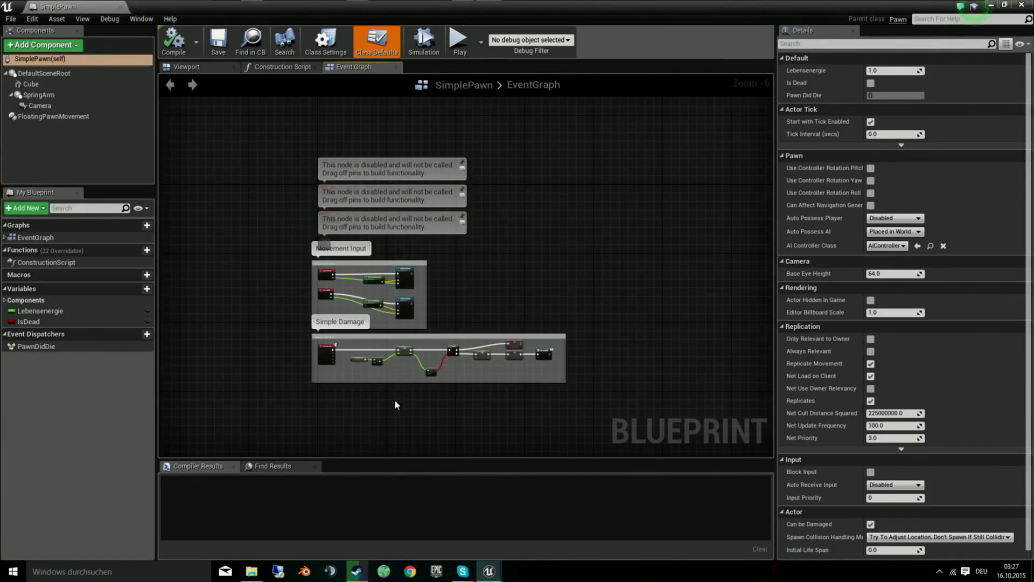
scroll(394, 401, "up", 4)
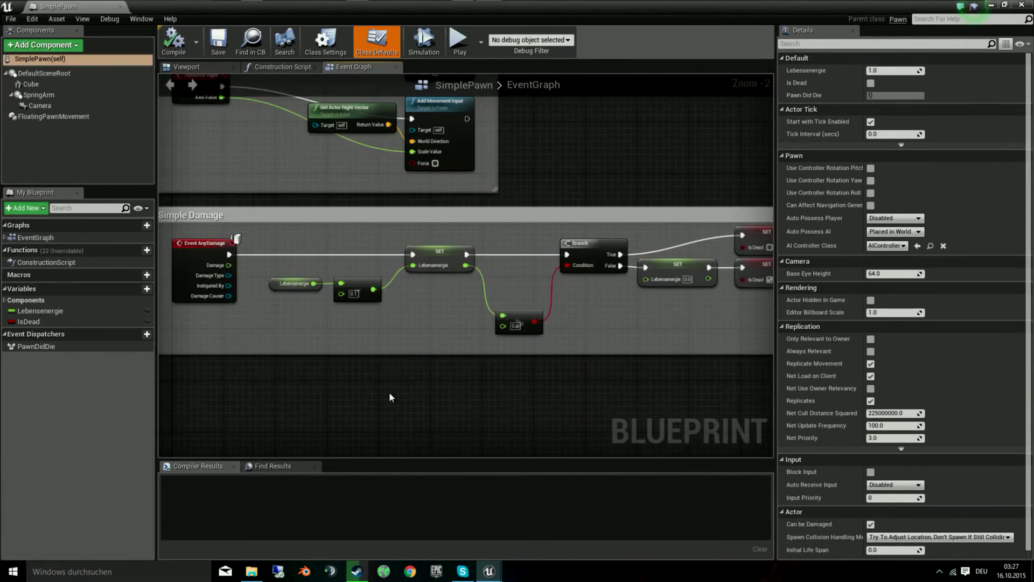
right_click_drag(390, 397, 404, 433)
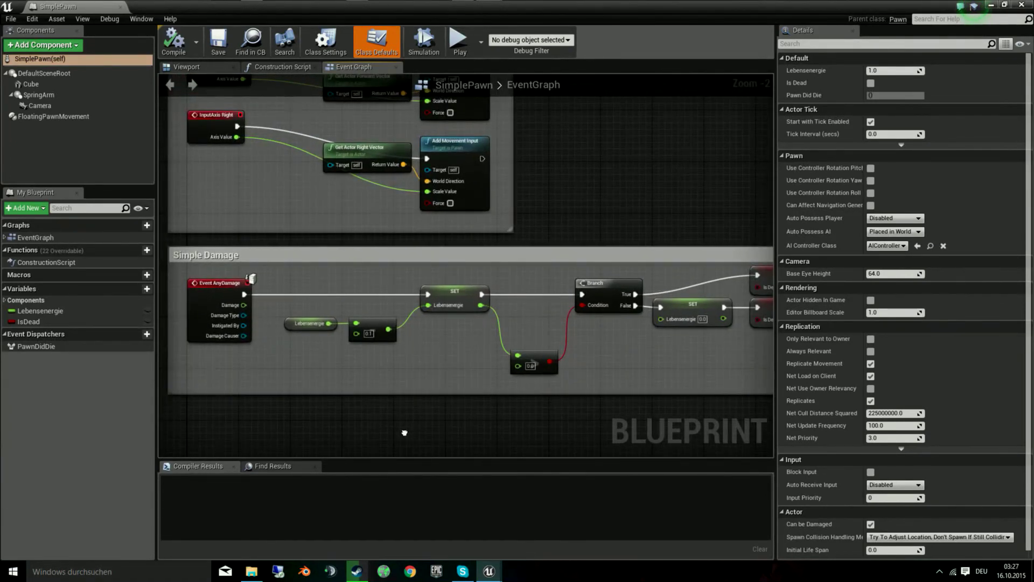
right_click_drag(404, 432, 358, 254)
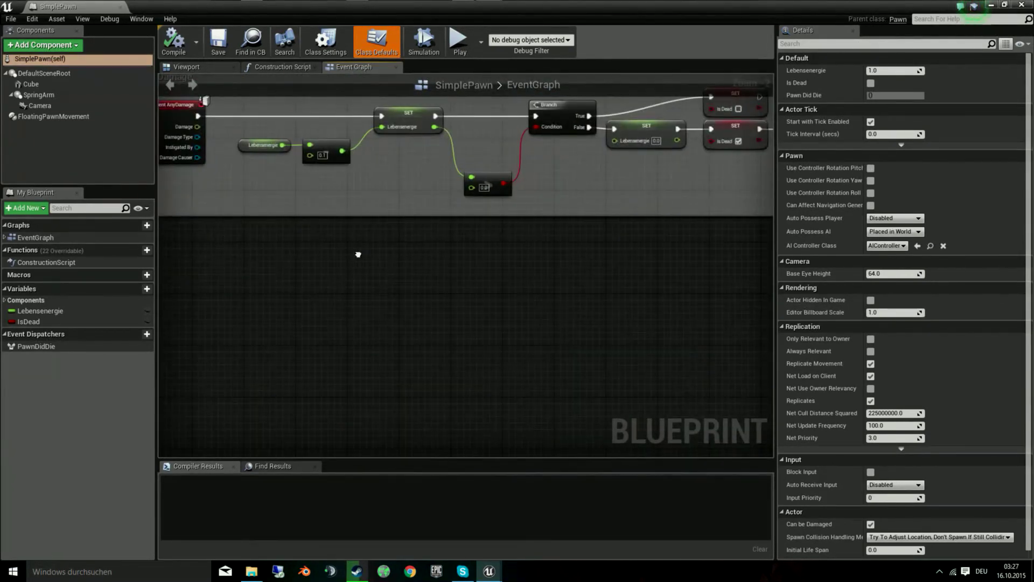
scroll(358, 254, "down", 2)
scroll(372, 305, "down", 2)
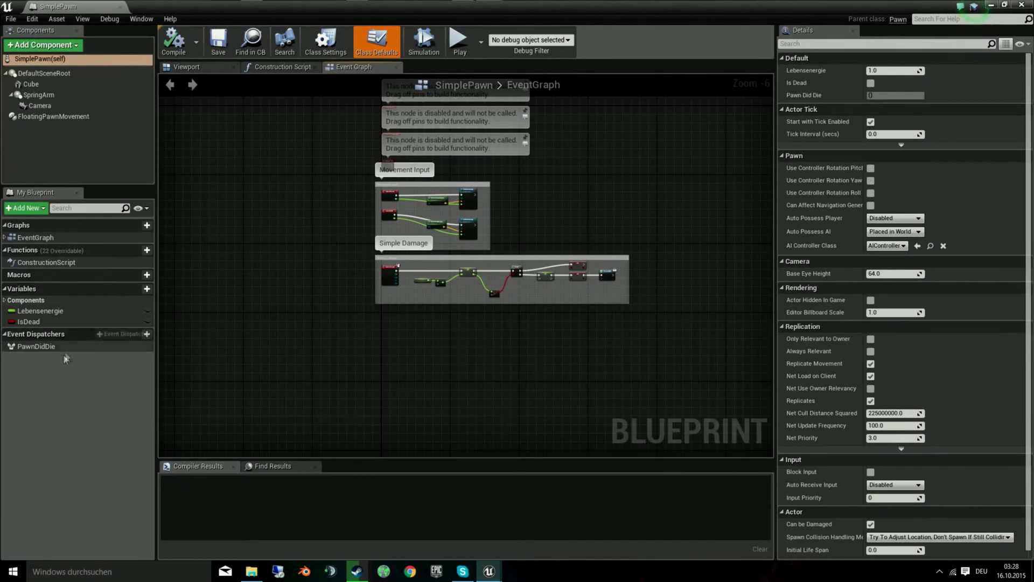
left_click(42, 348)
left_click_drag(379, 352, 380, 352)
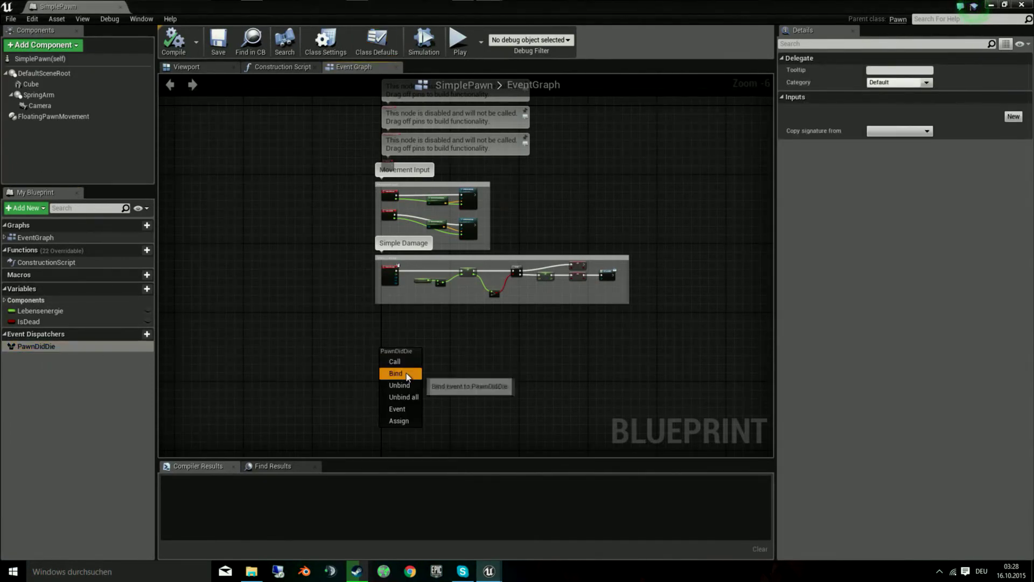
left_click(408, 413)
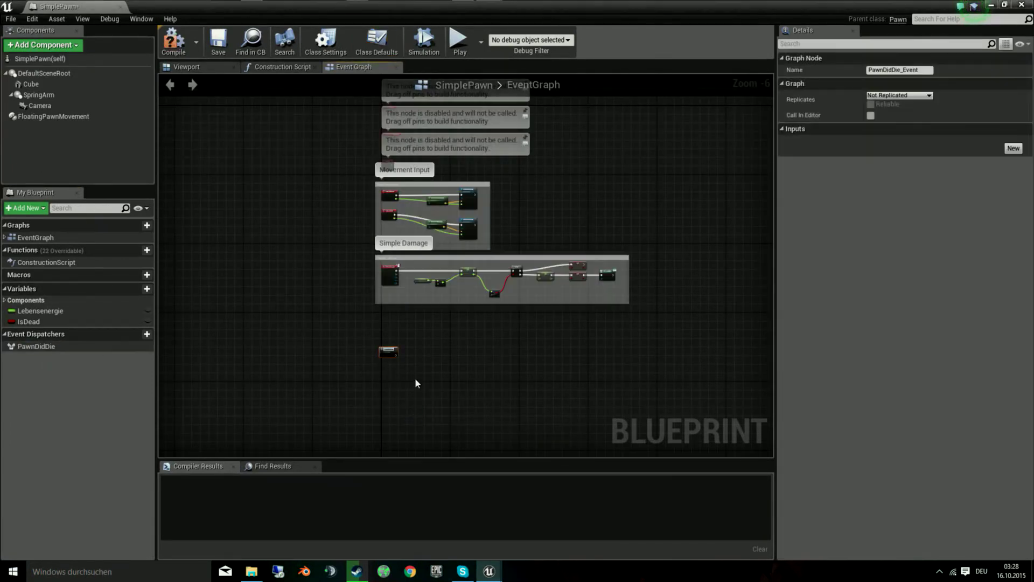
Add a Get Controller node below the PawnDidDie_Event.
left_click_drag(372, 295, 451, 303)
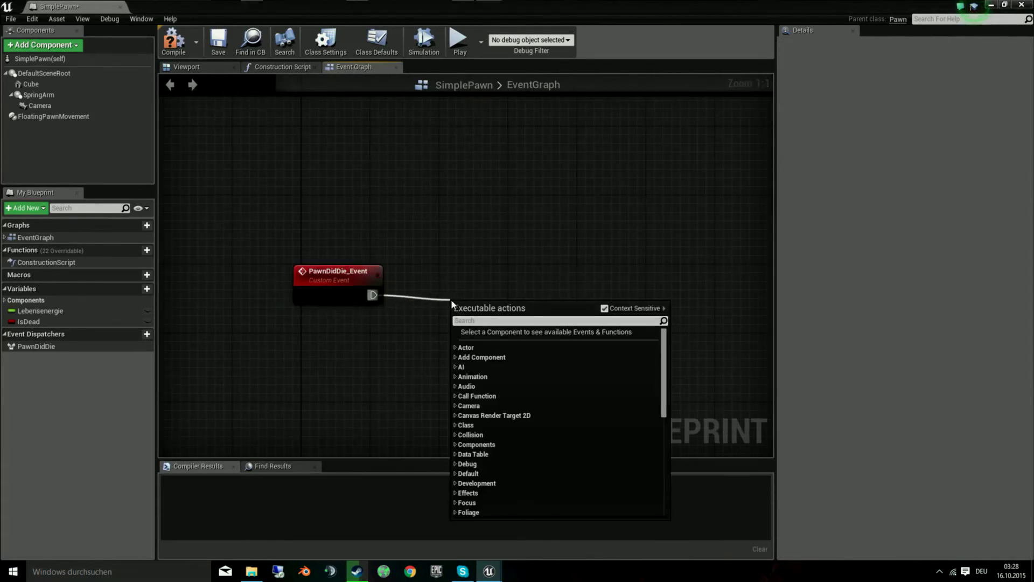
type("get pla")
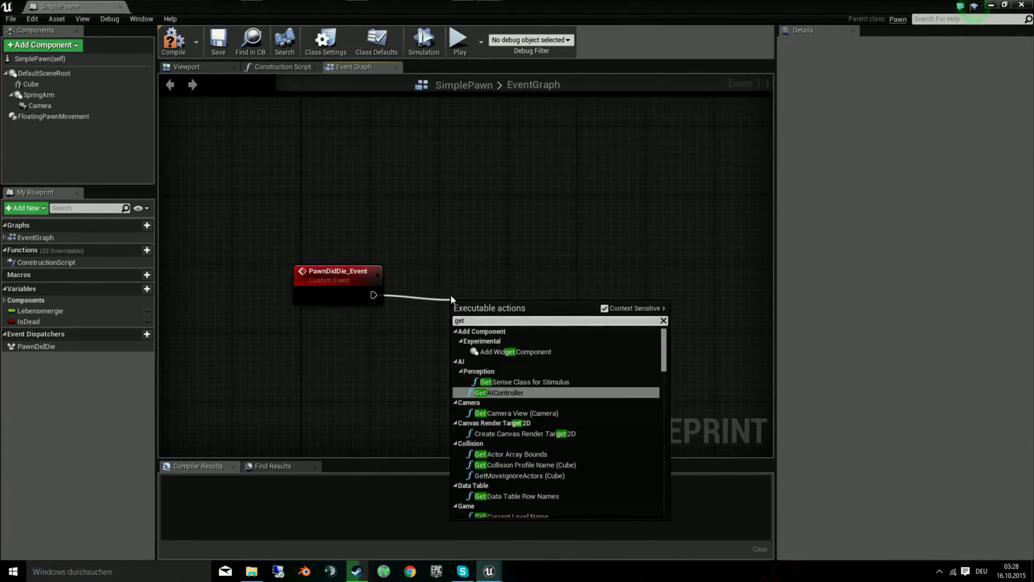
key("Escape")
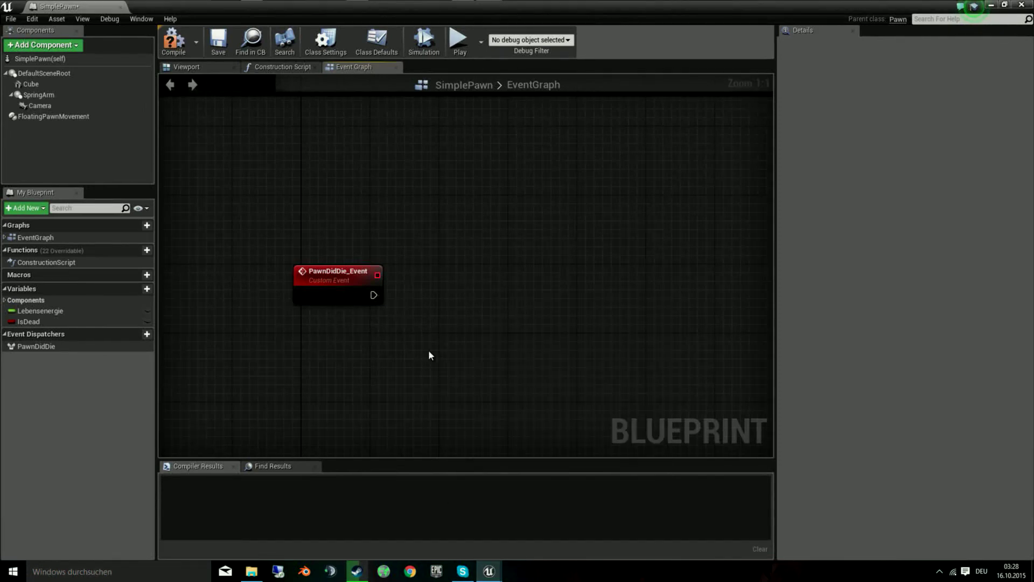
right_click(428, 350)
type("y")
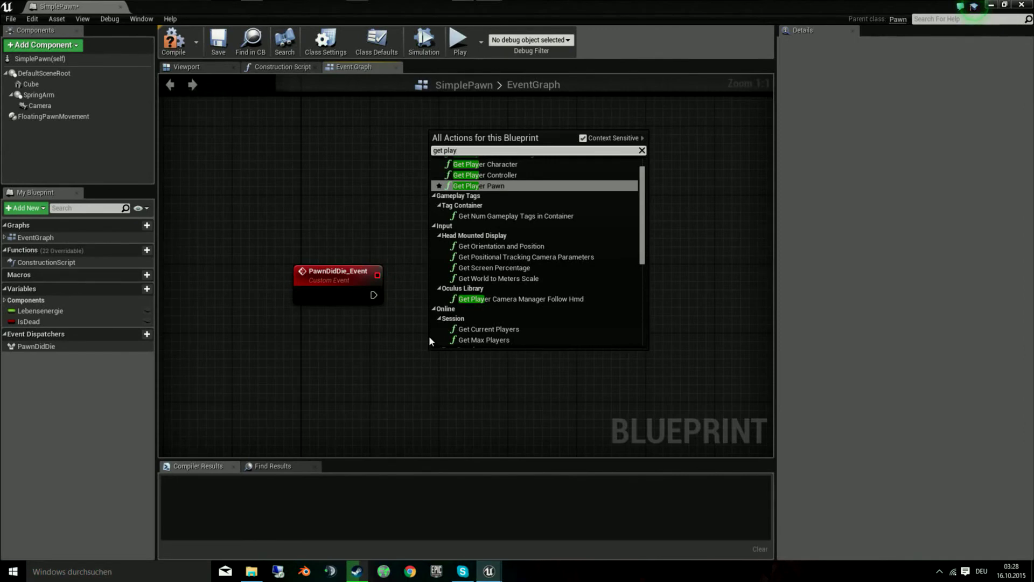
scroll(522, 232, "up", 1)
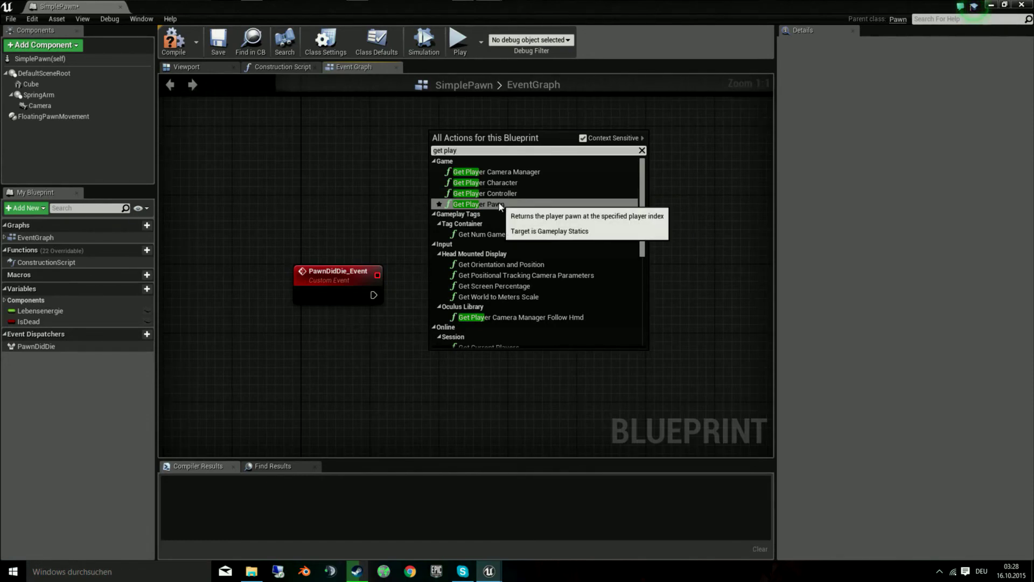
scroll(500, 206, "down", 1)
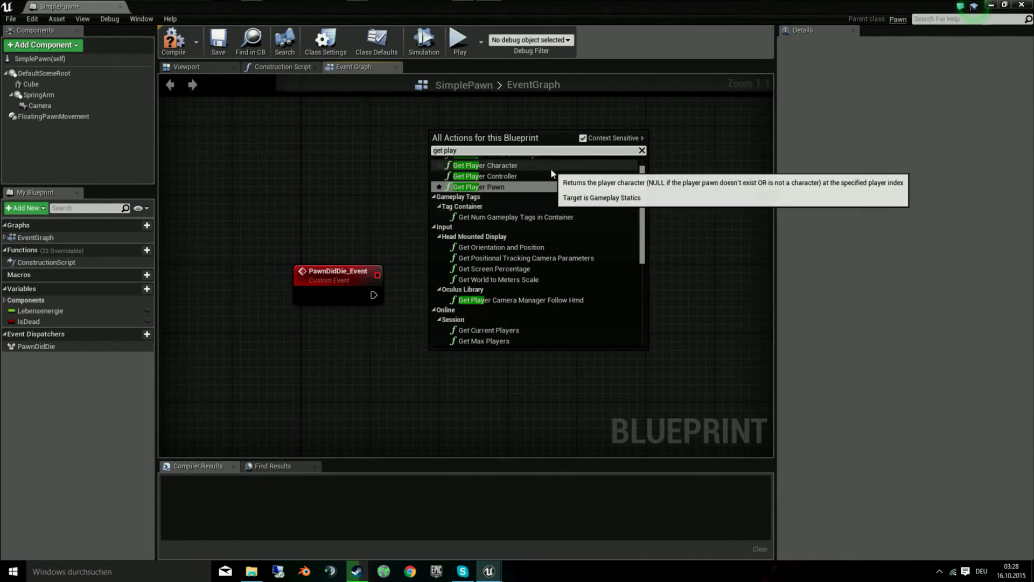
key("BackSpace")
key("BackSpace")
key("BackSpace")
key("BackSpace")
type("controller")
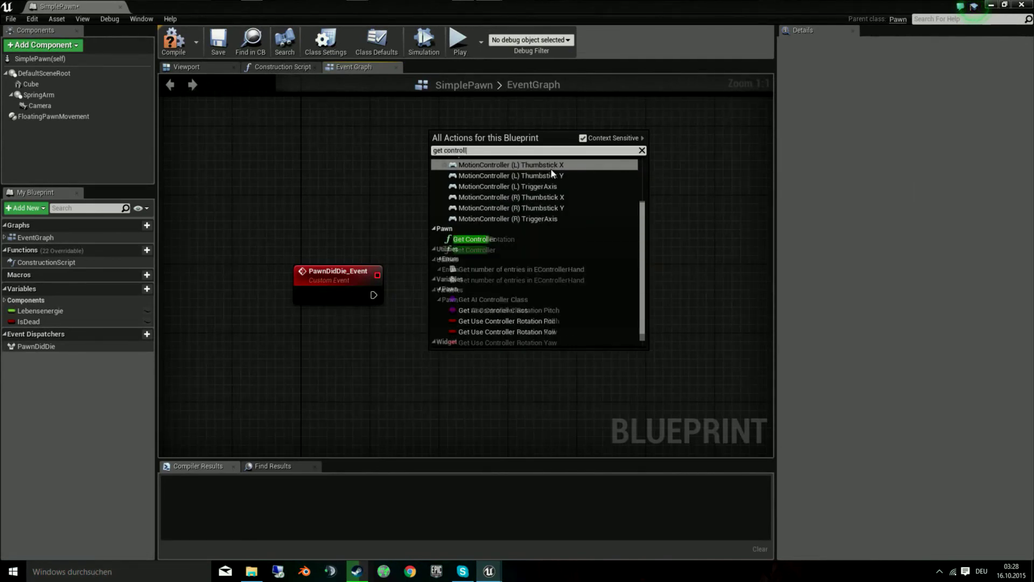
left_click(484, 239)
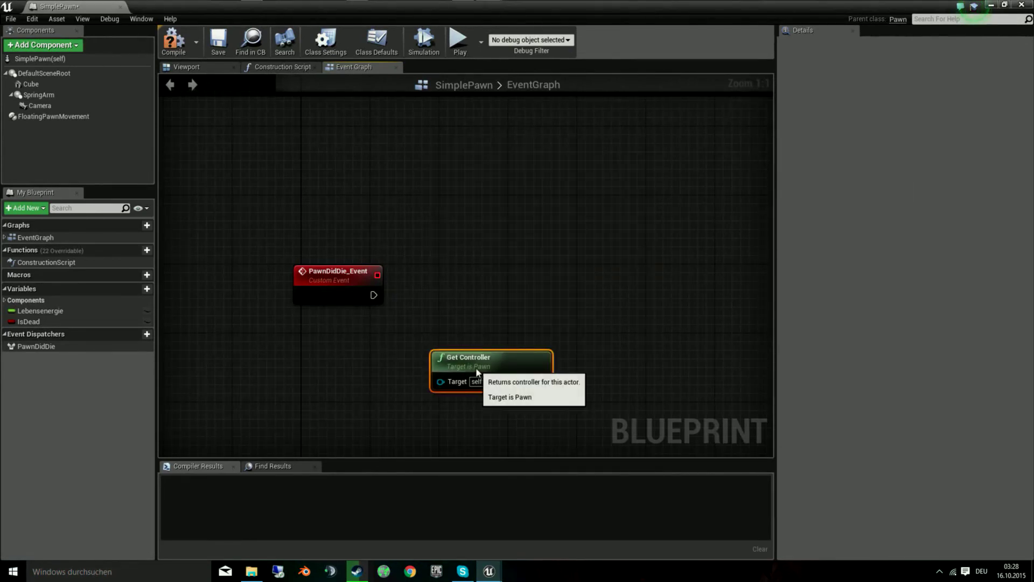
left_click_drag(479, 371, 339, 347)
left_click(473, 420)
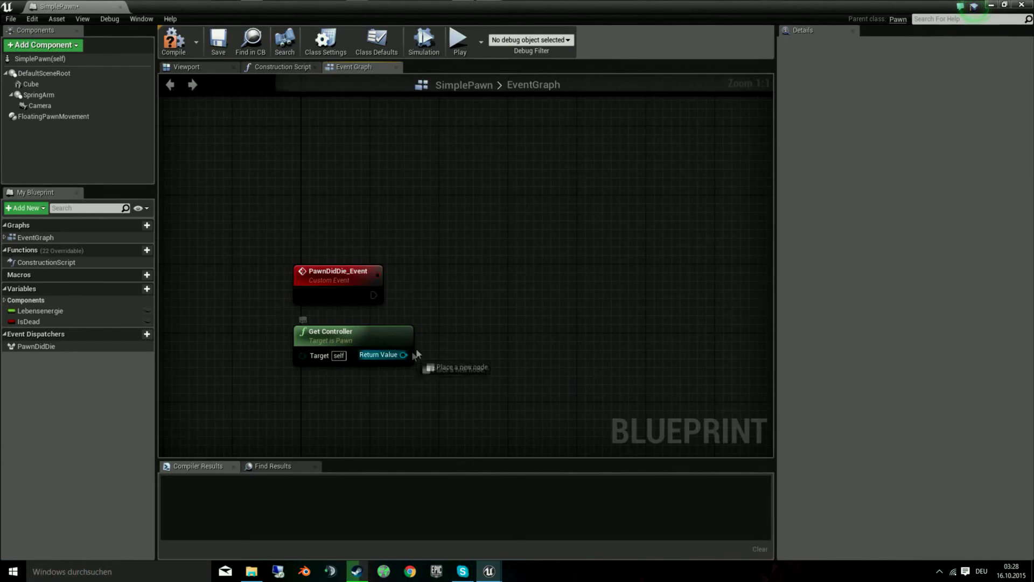
Cast the controller output to Player Controller and place the cast beside the event.
left_click_drag(403, 354, 460, 312)
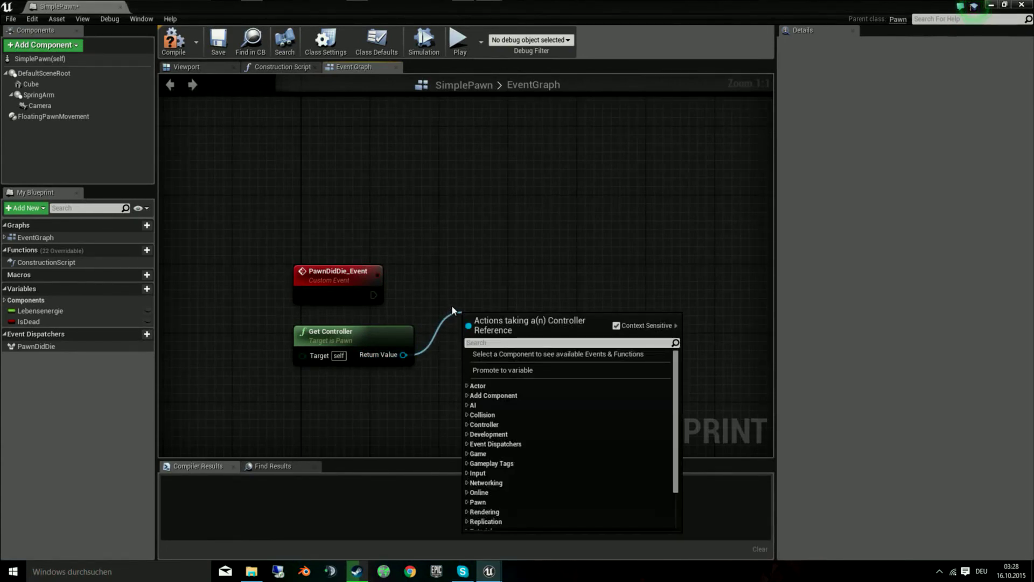
left_click(454, 307)
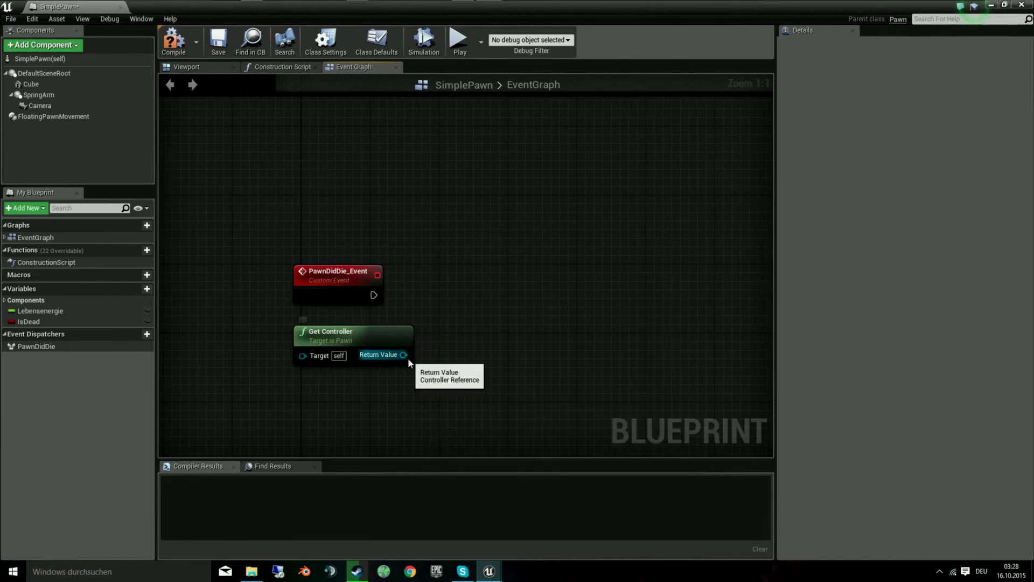
left_click_drag(408, 357, 450, 335)
type("cast")
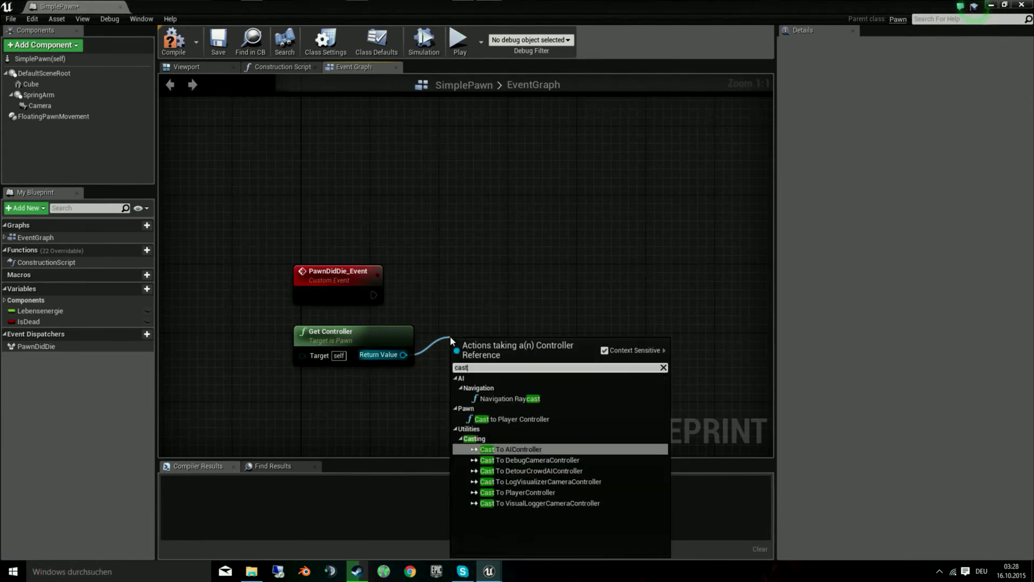
type(" plla")
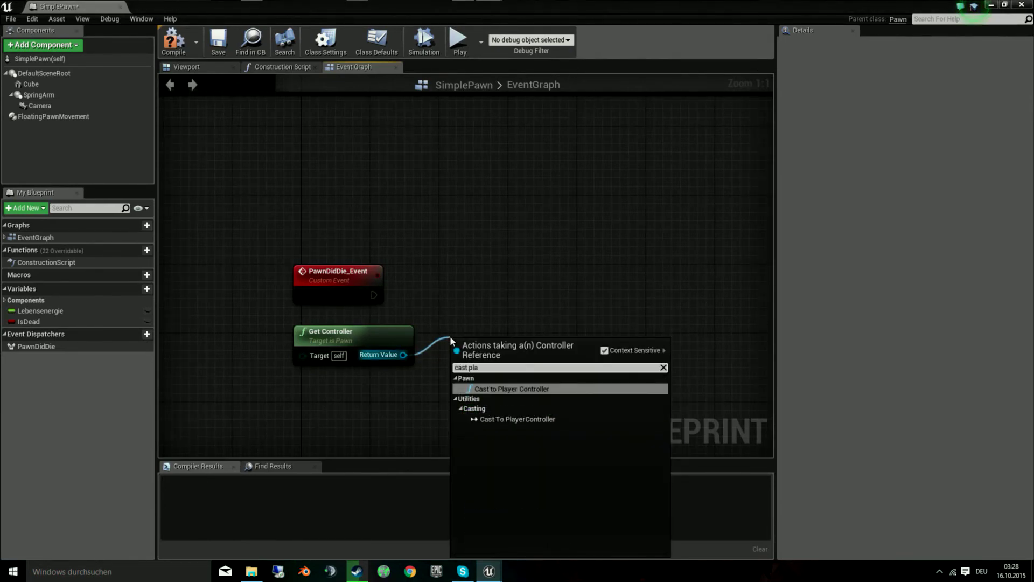
key("Return")
mouse_move(481, 349)
left_mouse_down()
mouse_move(455, 297)
mouse_move(377, 300)
left_mouse_up()
Wire an Un Possess node to the cast result and line it up.
left_click_drag(520, 326, 591, 327)
type("unposs")
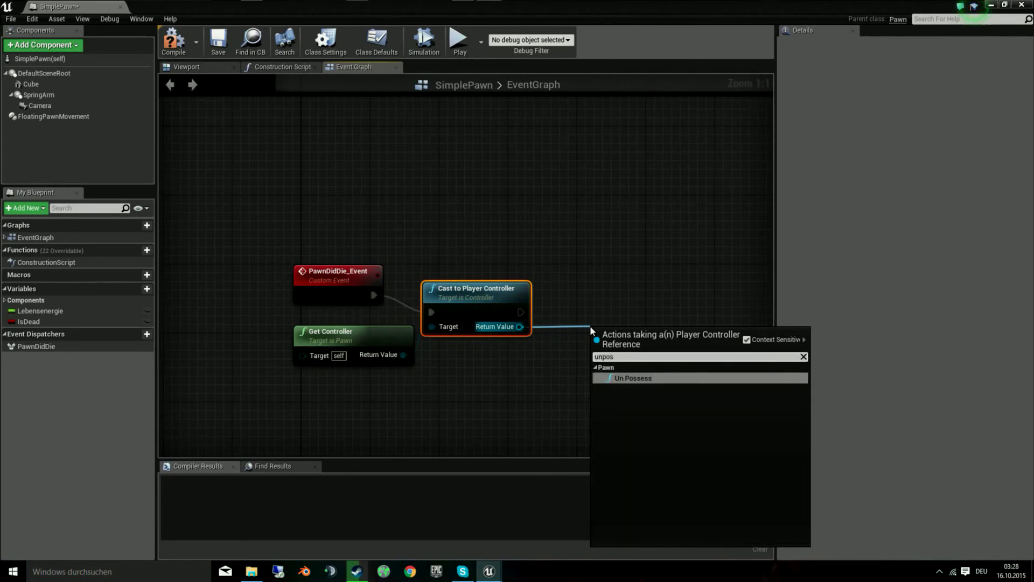
key("Return")
left_click_drag(617, 343, 592, 306)
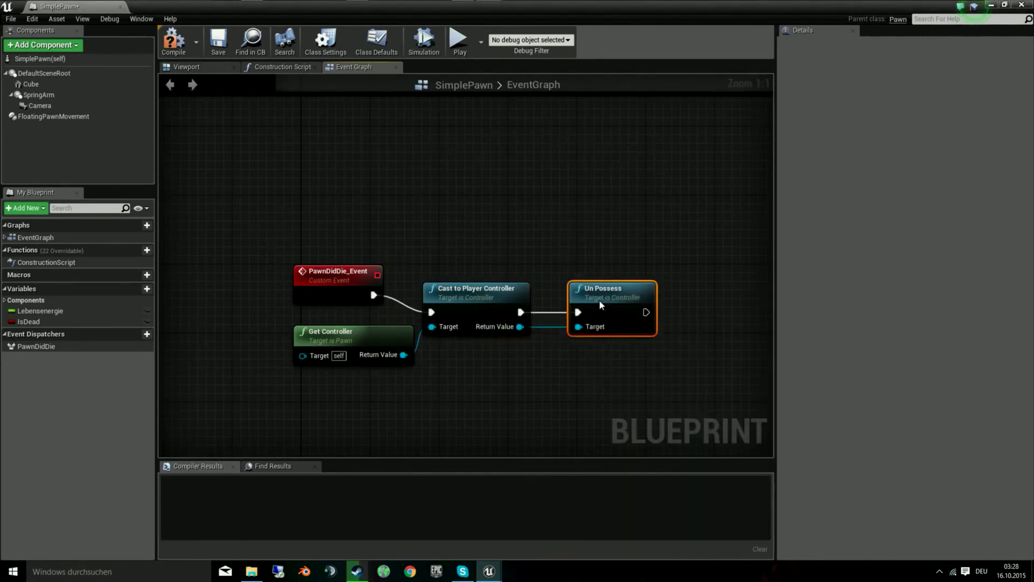
left_click(607, 356)
right_click_drag(619, 347, 434, 380)
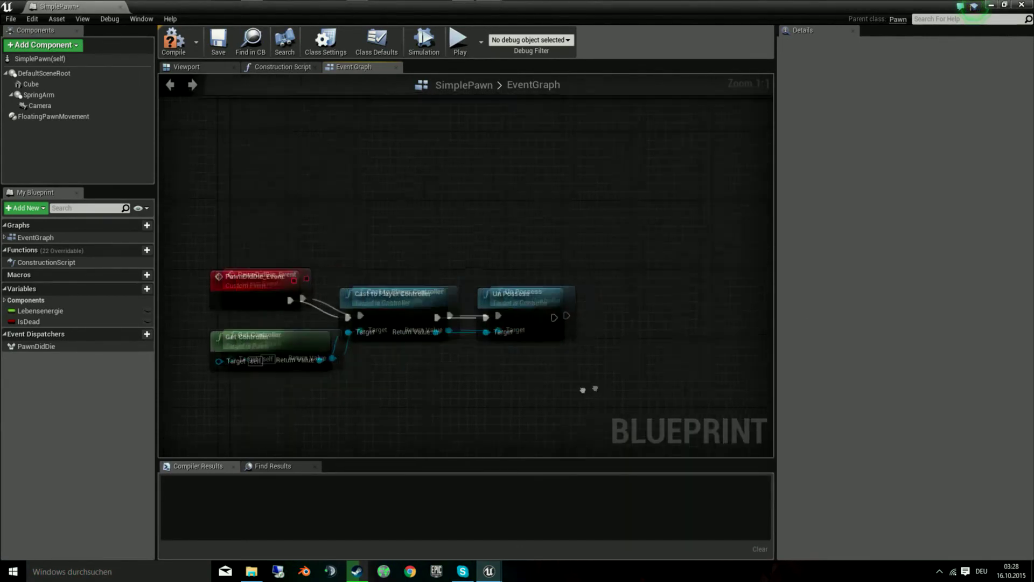
Add a Spawn Emitter at Location node executed after Un Possess.
right_click(560, 356)
type("spawn ent")
key("BackSpace")
key("BackSpace")
type("mi")
key("Up")
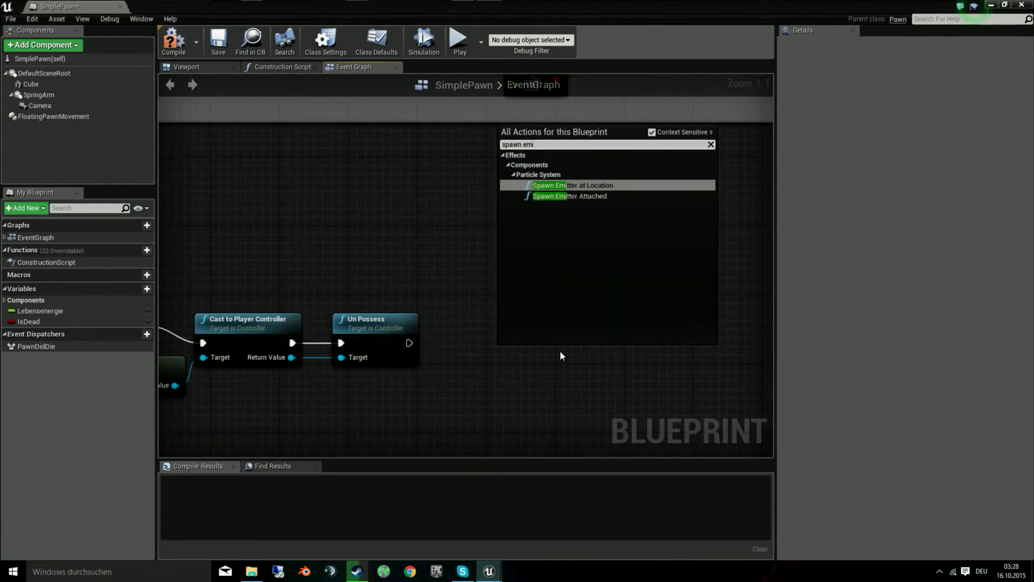
key("Return")
mouse_move(560, 350)
left_mouse_down()
mouse_move(519, 338)
mouse_move(409, 342)
left_mouse_up()
right_click_drag(453, 406, 487, 314)
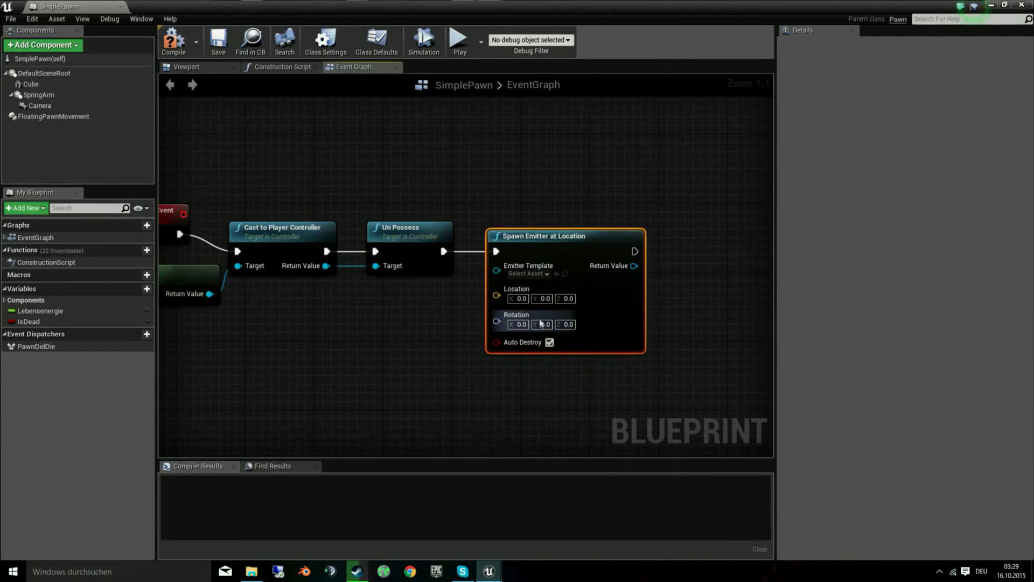
right_click_drag(428, 314, 422, 313)
Feed GetActorLocation into the emitter's Location and set Emitter Template to P_Explosion.
right_click(307, 315)
type("get actor loc")
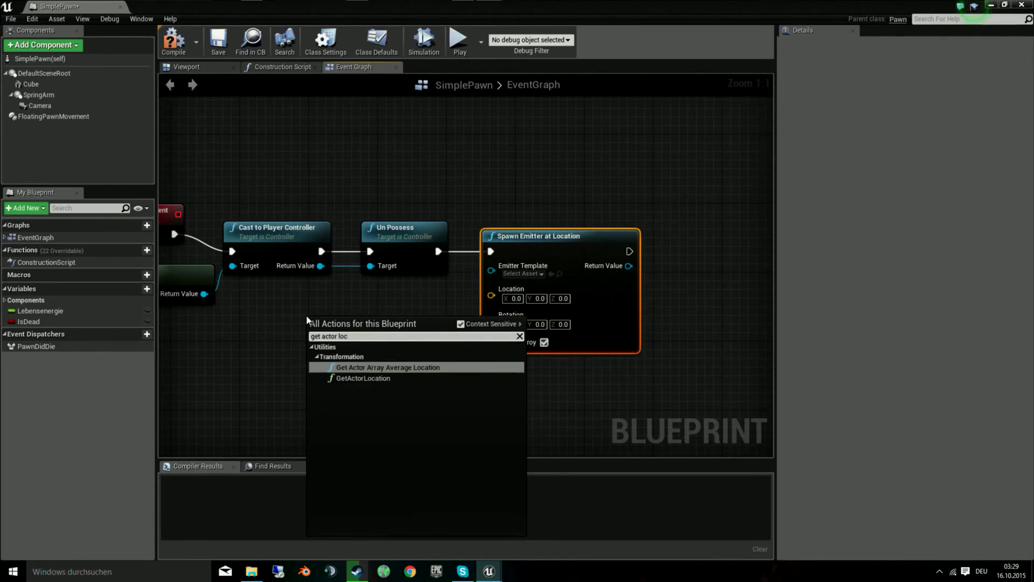
key("Down")
key("Return")
left_click_drag(418, 345, 516, 300)
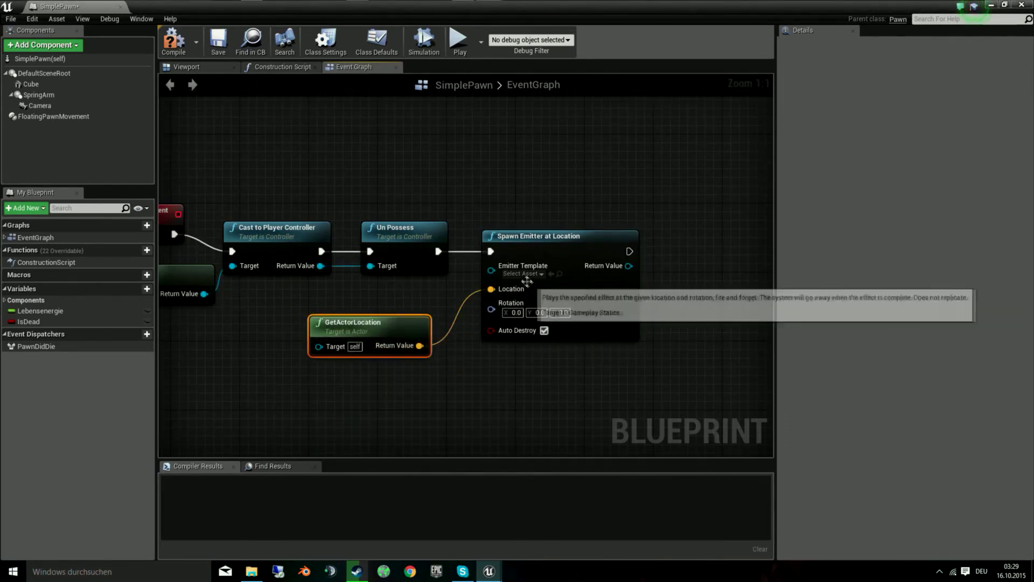
left_click(522, 274)
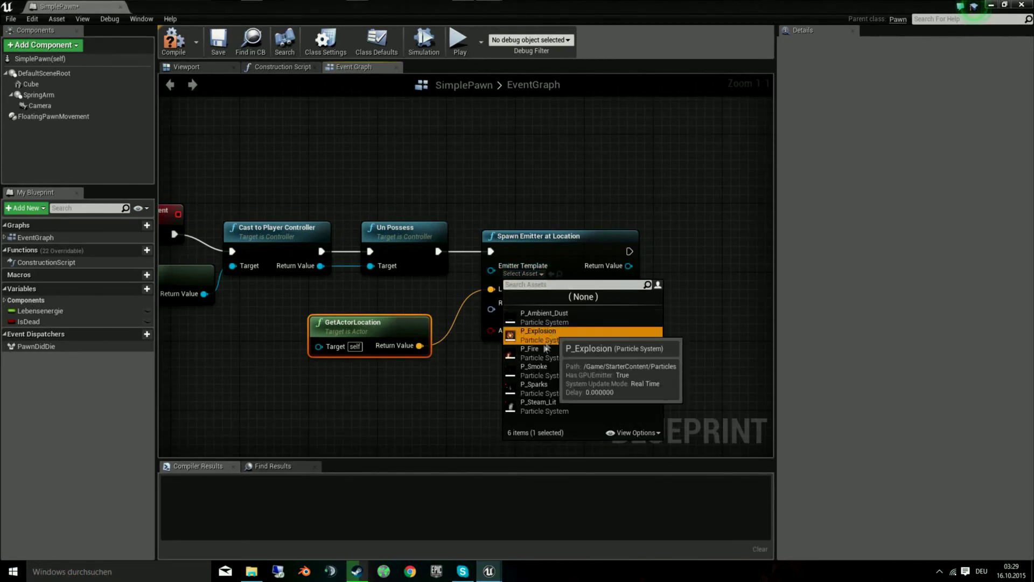
left_click(536, 334)
Compile SimplePawn and play the level.
right_click_drag(514, 410, 506, 321)
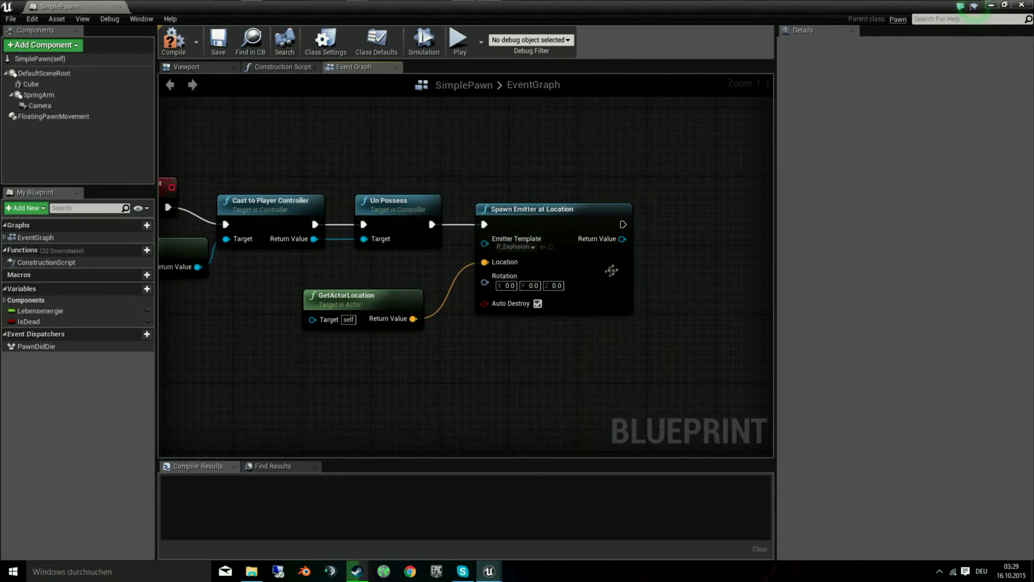
scroll(513, 214, "down", 1)
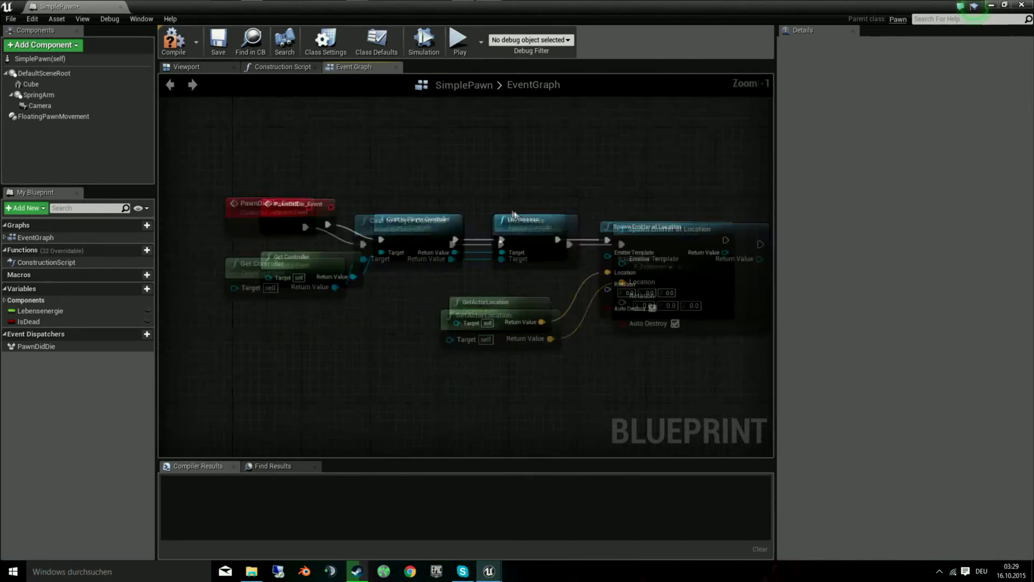
scroll(524, 240, "down", 2)
scroll(525, 240, "up", 2)
left_click(174, 44)
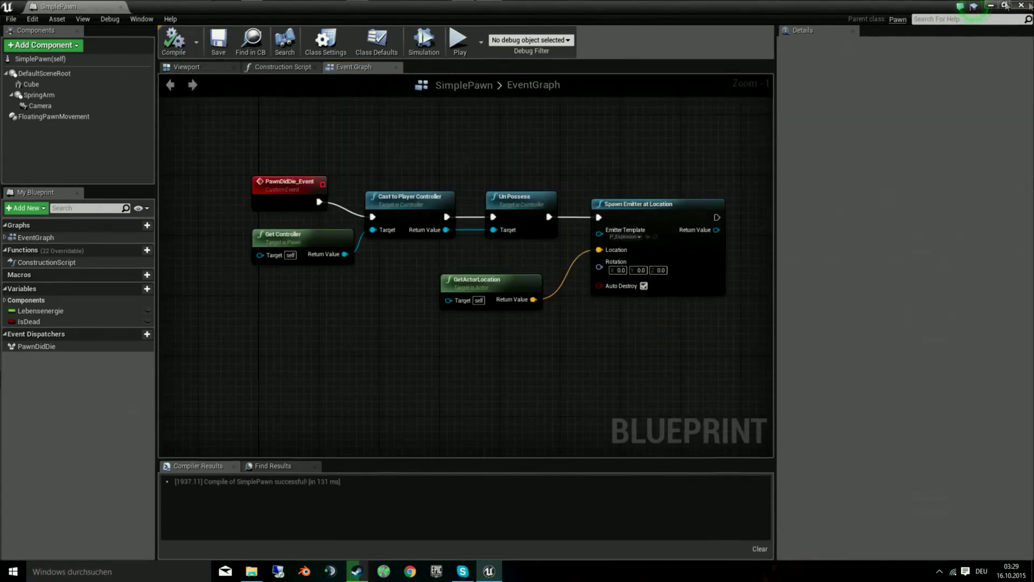
left_click(991, 5)
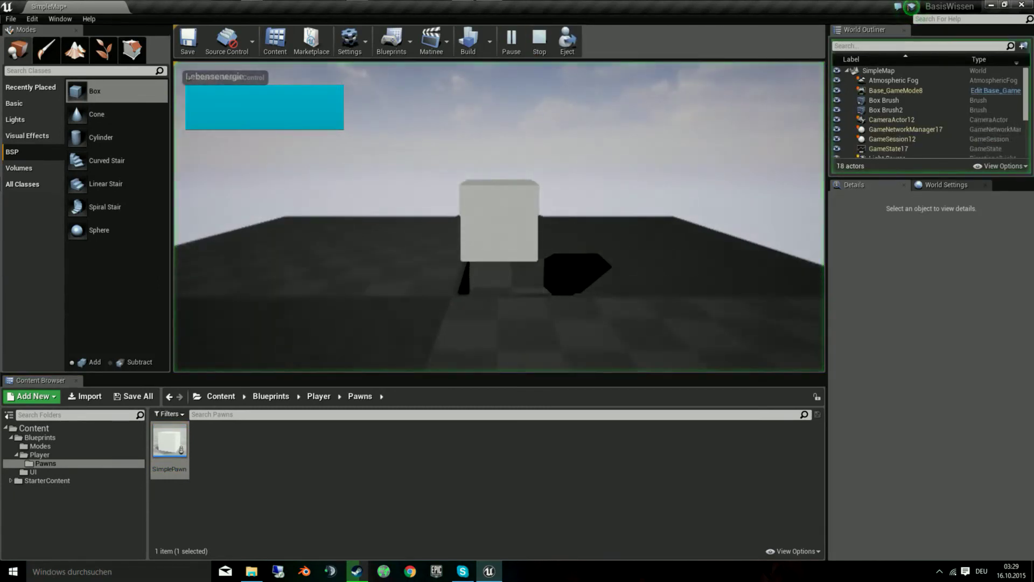
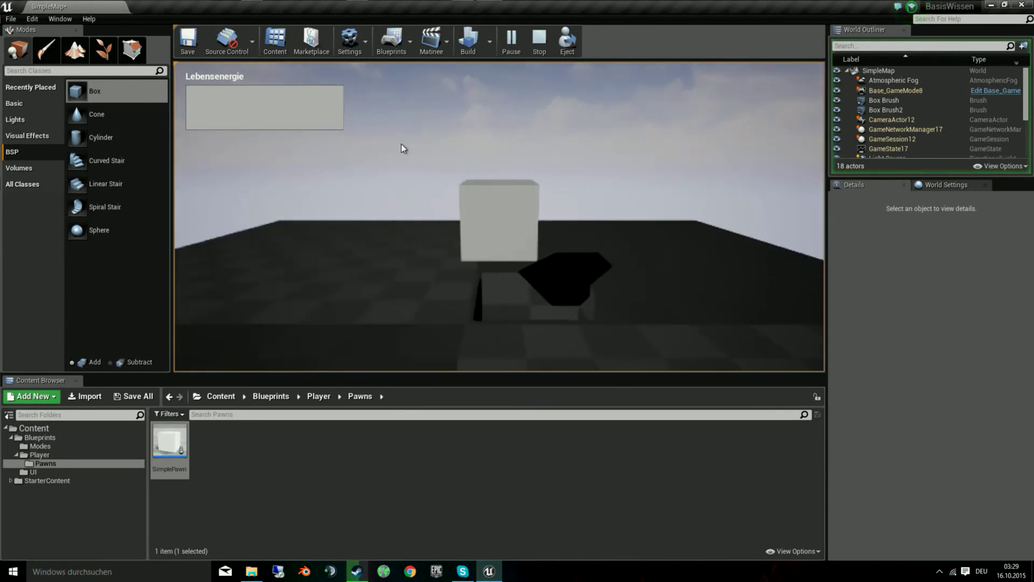
Stop the play session and open the SimplePawn Blueprint's event graph.
key("Escape")
double_click(170, 440)
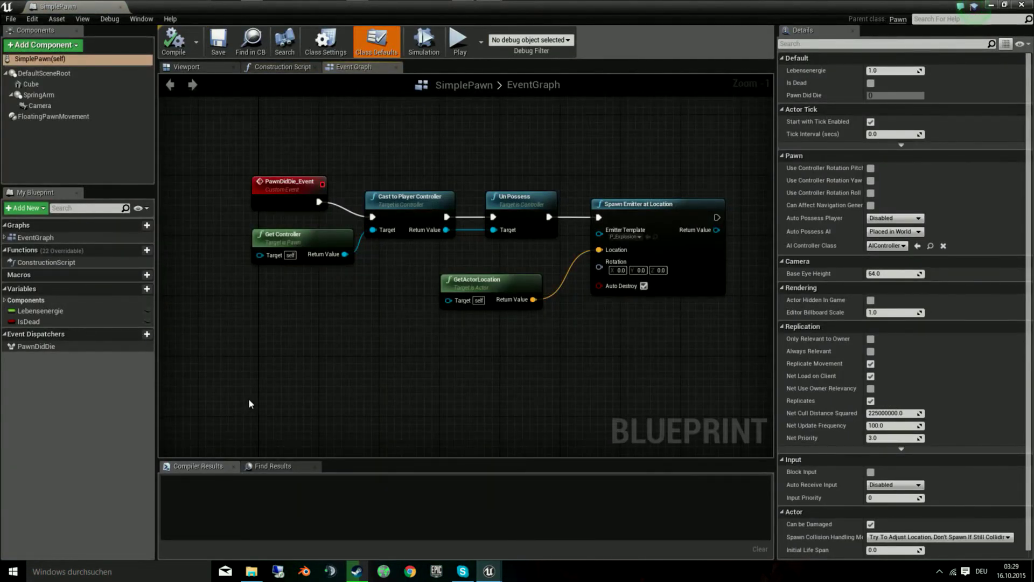
right_click_drag(258, 390, 153, 579)
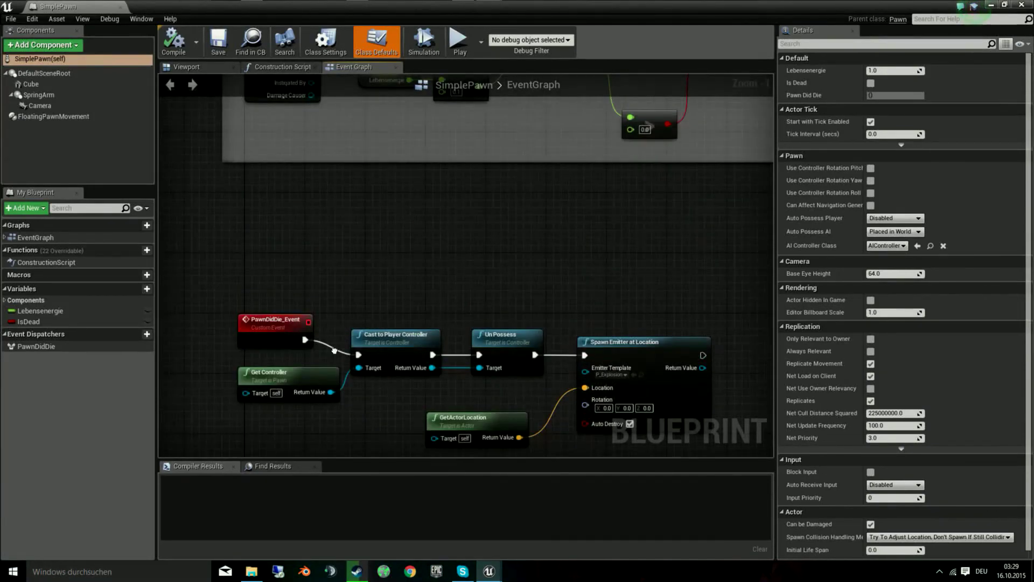
scroll(302, 338, "down", 2)
scroll(302, 338, "down", 2)
scroll(459, 278, "up", 1)
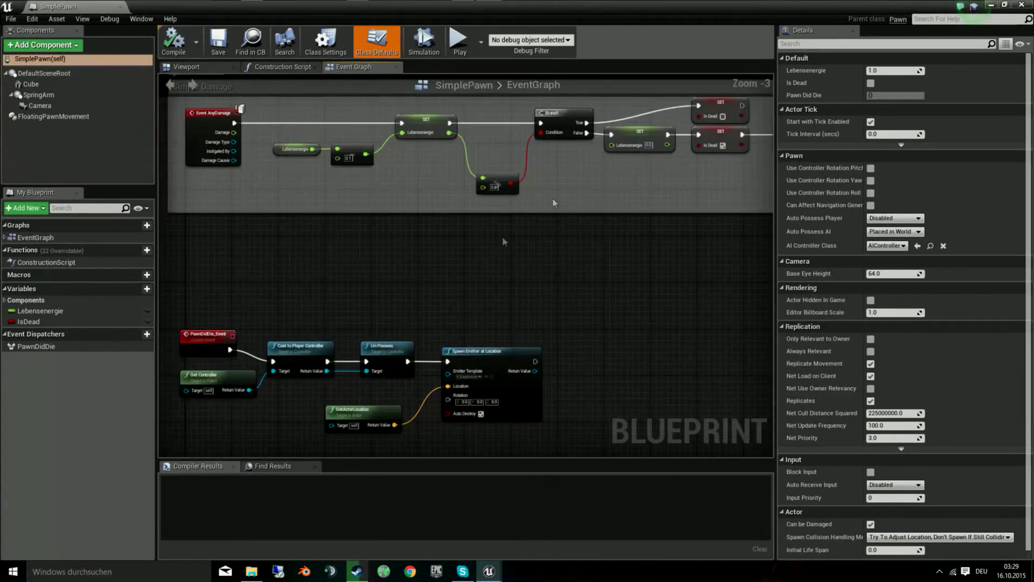
right_click_drag(538, 237, 450, 274)
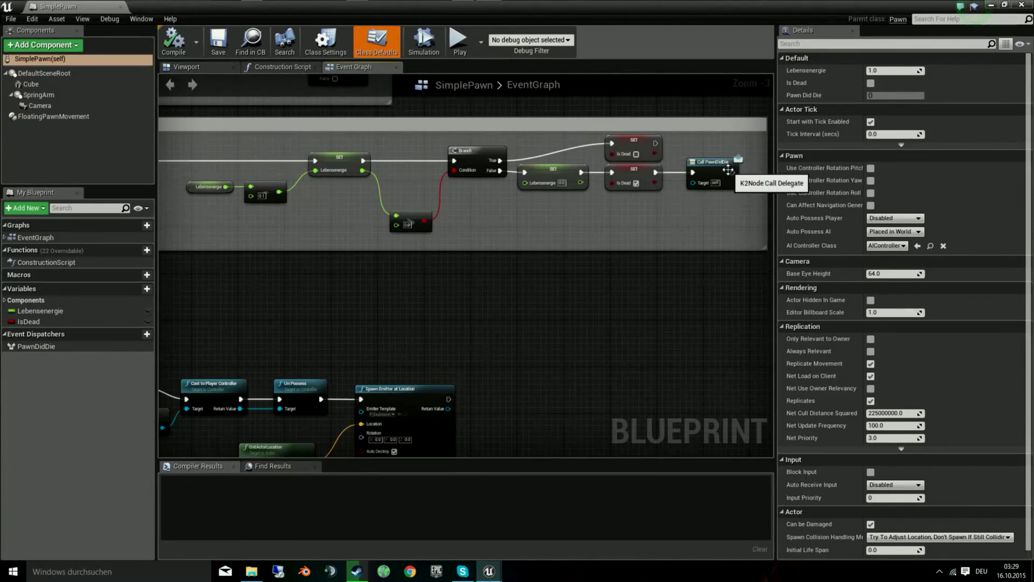
Delete the Call PawnDidDie node from the damage logic.
right_click_drag(377, 323, 441, 313)
mouse_move(210, 363)
left_mouse_down()
mouse_move(617, 256)
mouse_move(701, 216)
left_mouse_up()
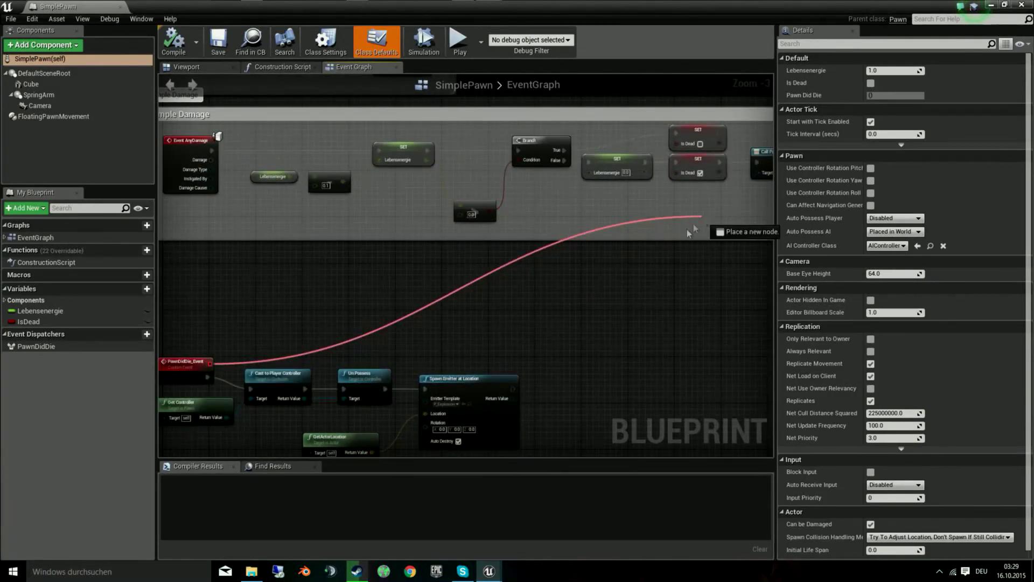
left_click(605, 273)
right_click_drag(638, 262, 367, 291)
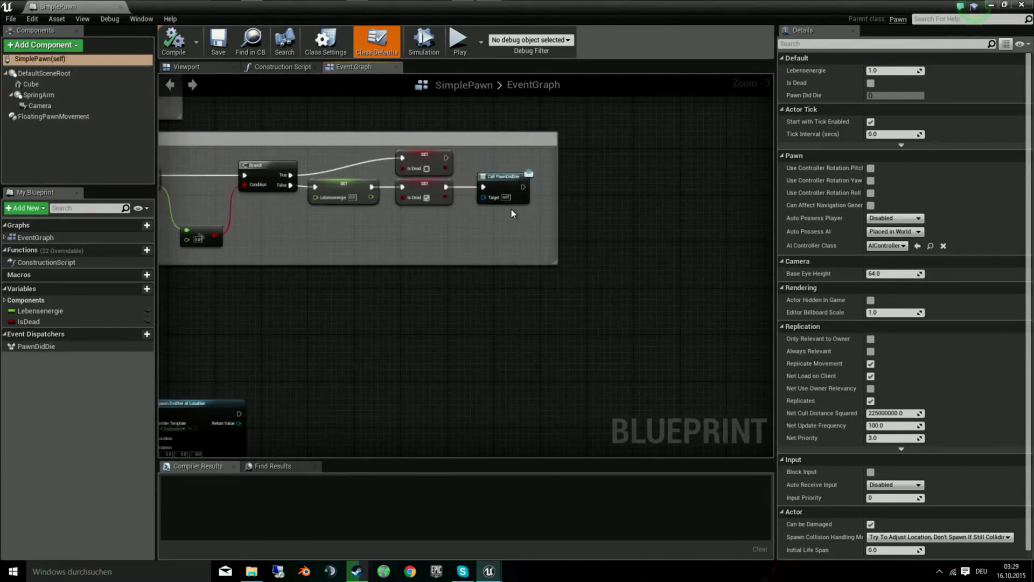
scroll(510, 208, "up", 3)
left_click(495, 171)
key("Delete")
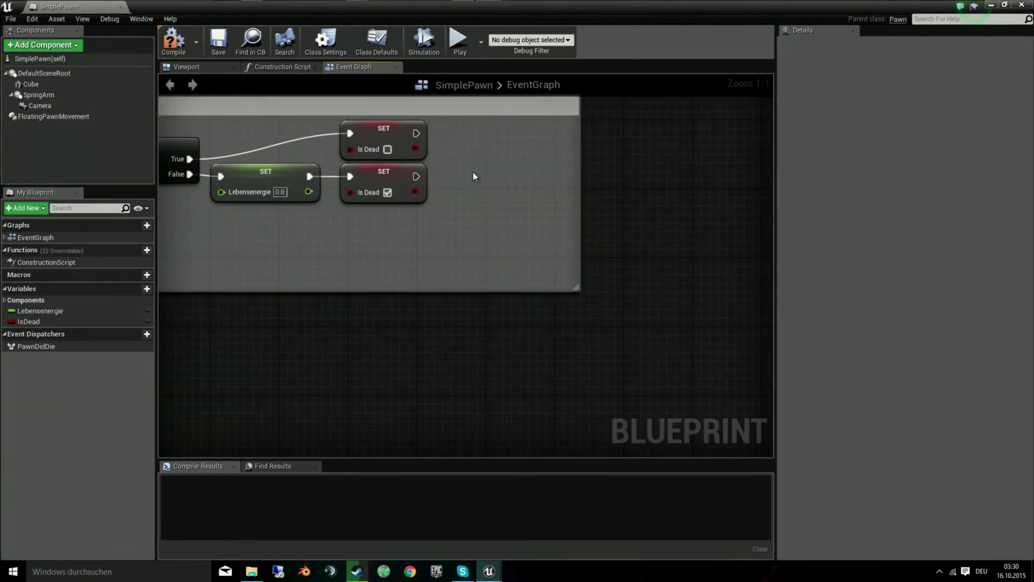
scroll(300, 318, "down", 5)
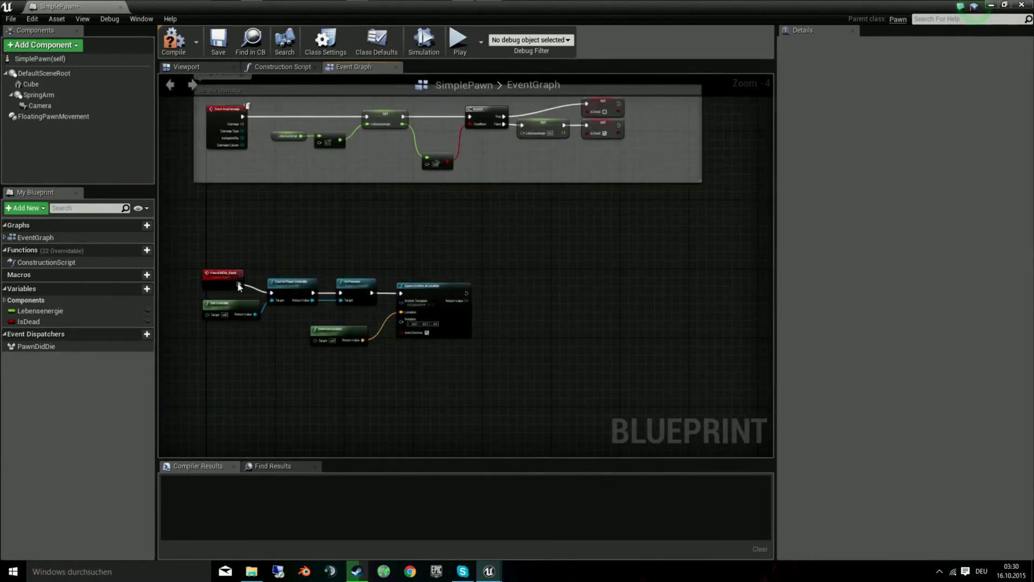
Add a Bind Event to PawnDidDie node from the event's delegate and wire it after SET IsDead.
left_click_drag(242, 273, 645, 130)
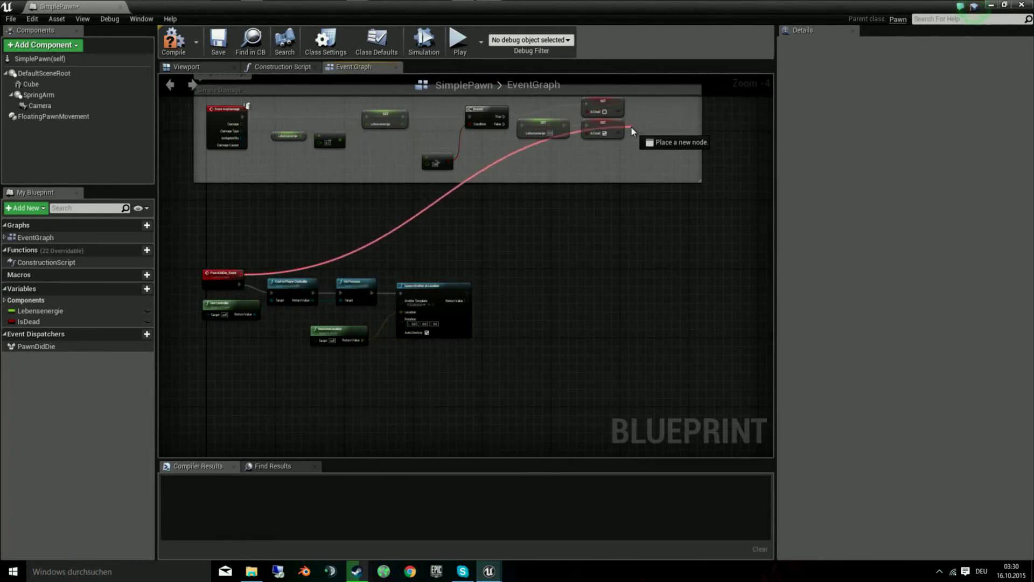
type("bind")
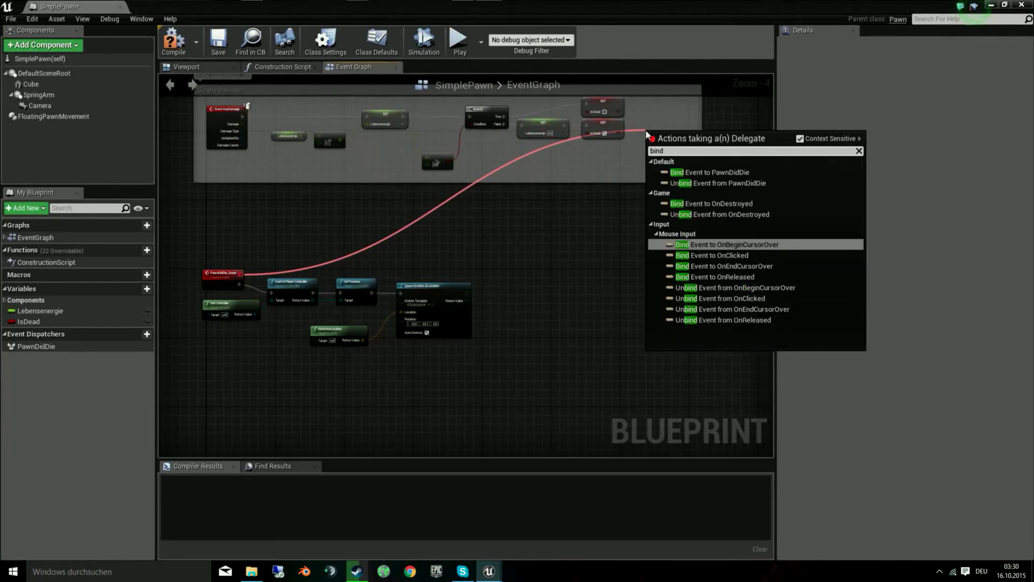
left_click(729, 173)
scroll(708, 169, "up", 2)
left_click_drag(586, 230, 547, 212)
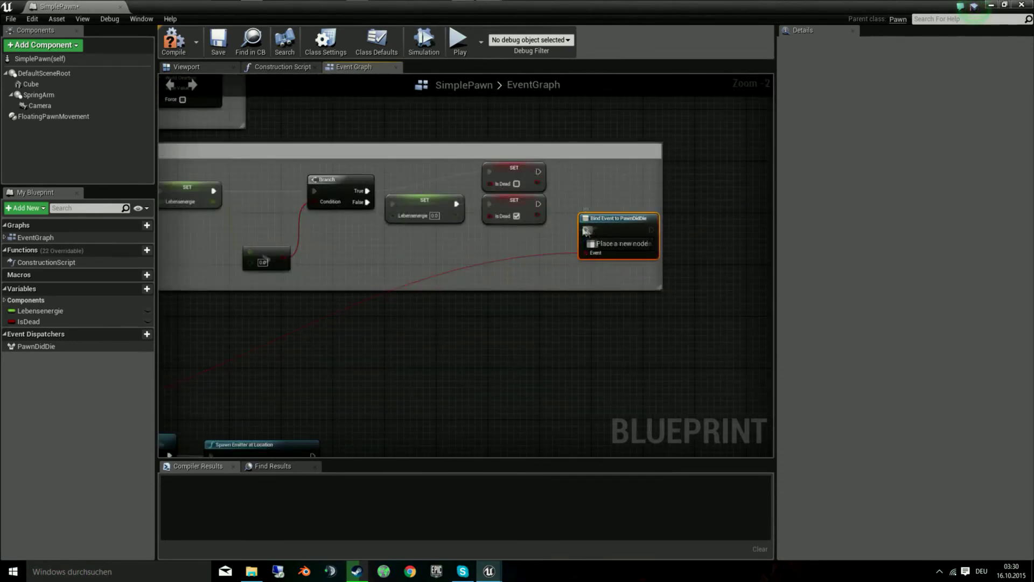
Compile SimplePawn and start playing the level.
scroll(538, 207, "down", 1)
scroll(613, 239, "down", 2)
left_click(174, 40)
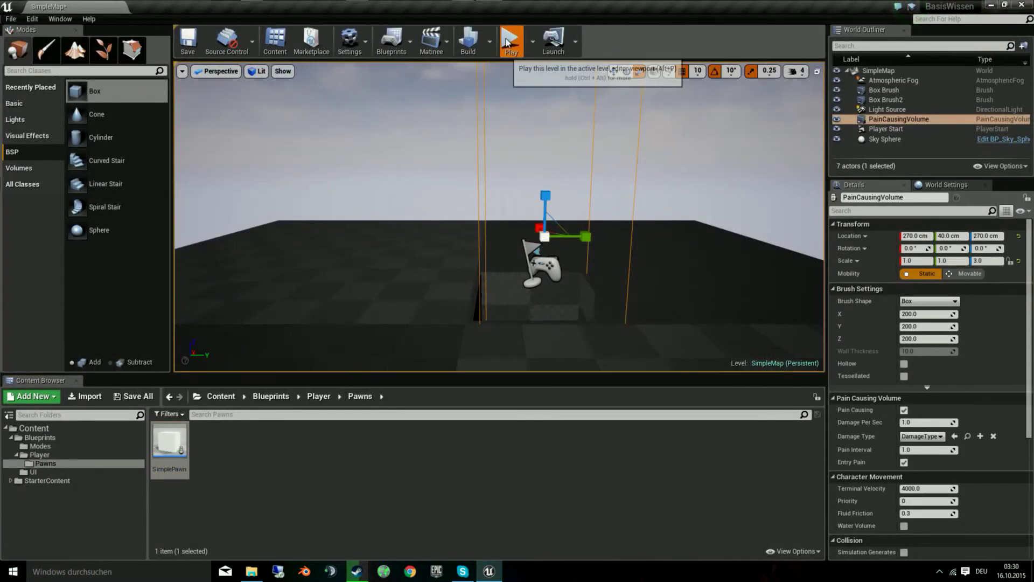
left_click(510, 40)
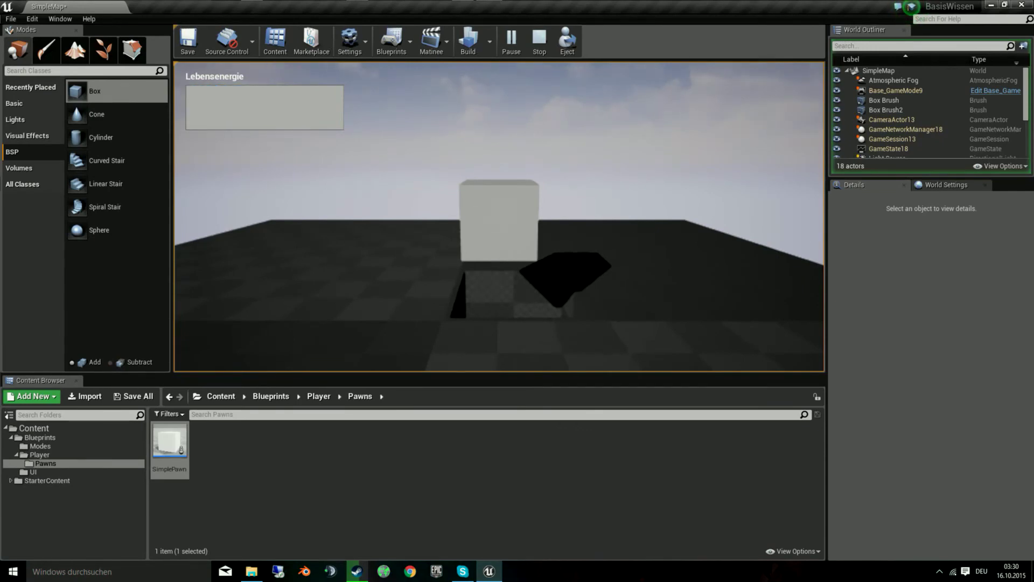
Stop the play session and reopen the SimplePawn Blueprint.
key("Escape")
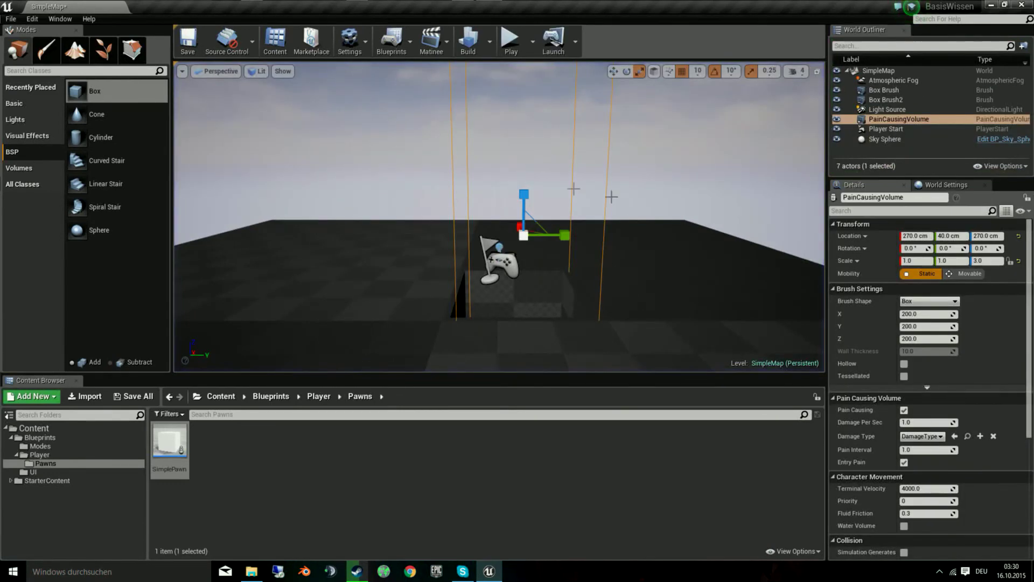
double_click(170, 447)
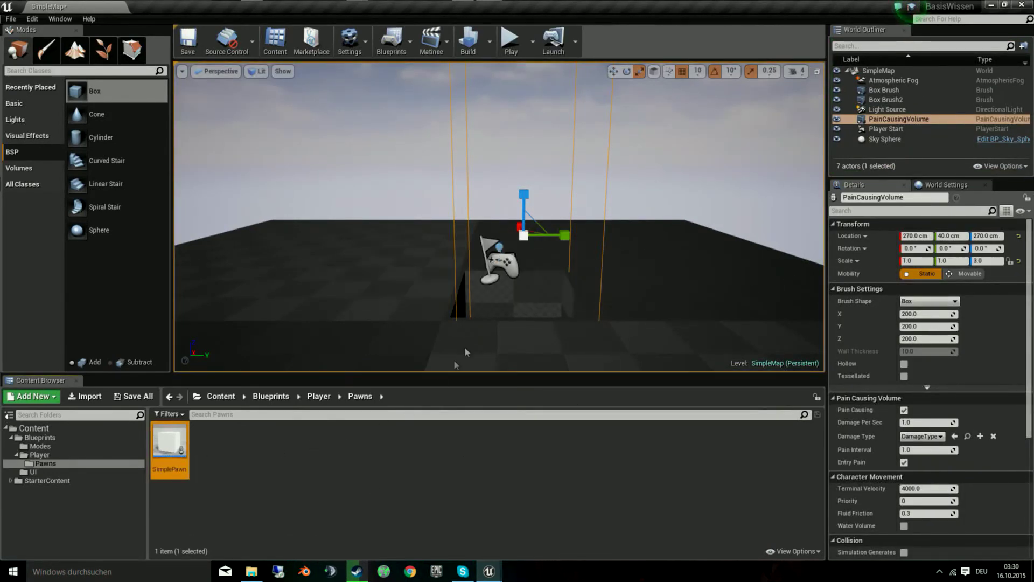
Replace the greater-than check with a float <= float comparison feeding the Branch condition.
scroll(507, 324, "up", 2)
scroll(494, 264, "up", 2)
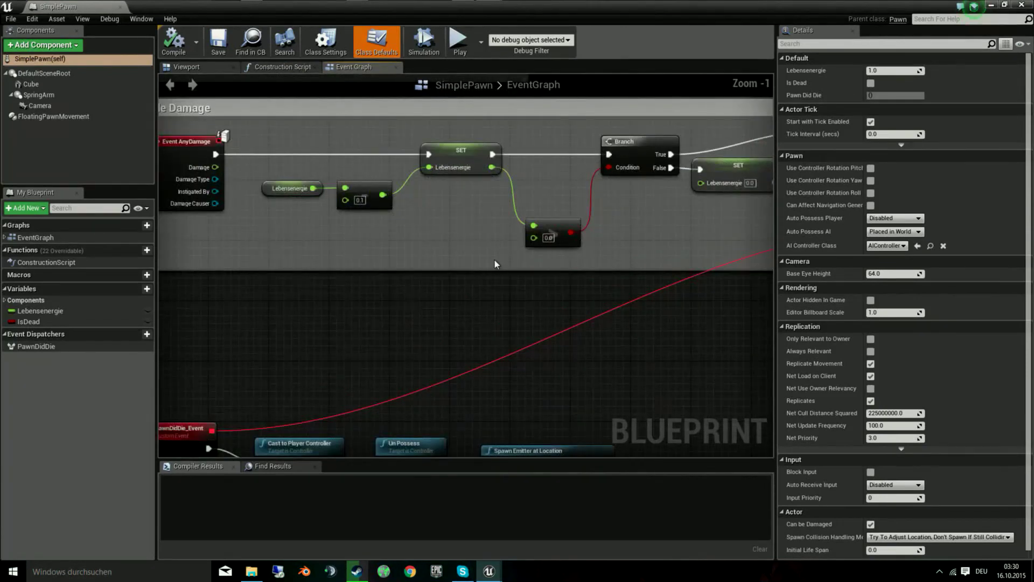
right_click_drag(493, 263, 411, 278)
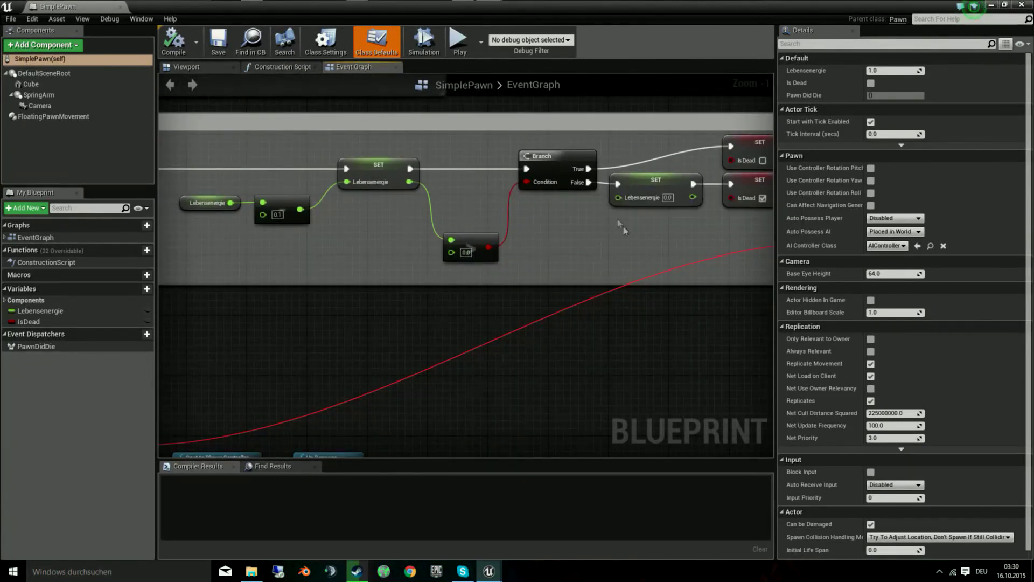
left_click(468, 236)
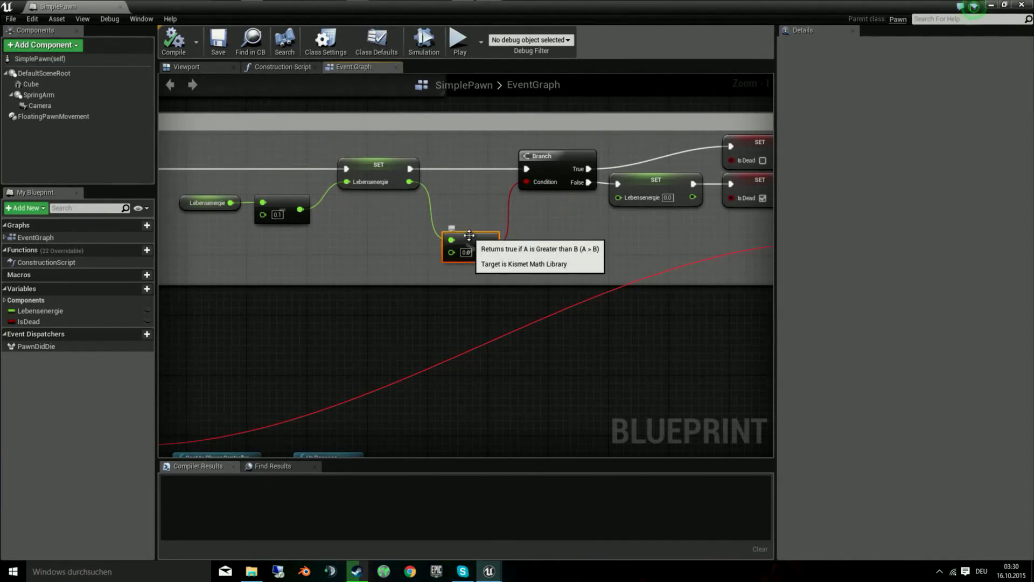
mouse_move(505, 273)
right_mouse_down()
mouse_move(220, 283)
mouse_move(482, 293)
right_mouse_up()
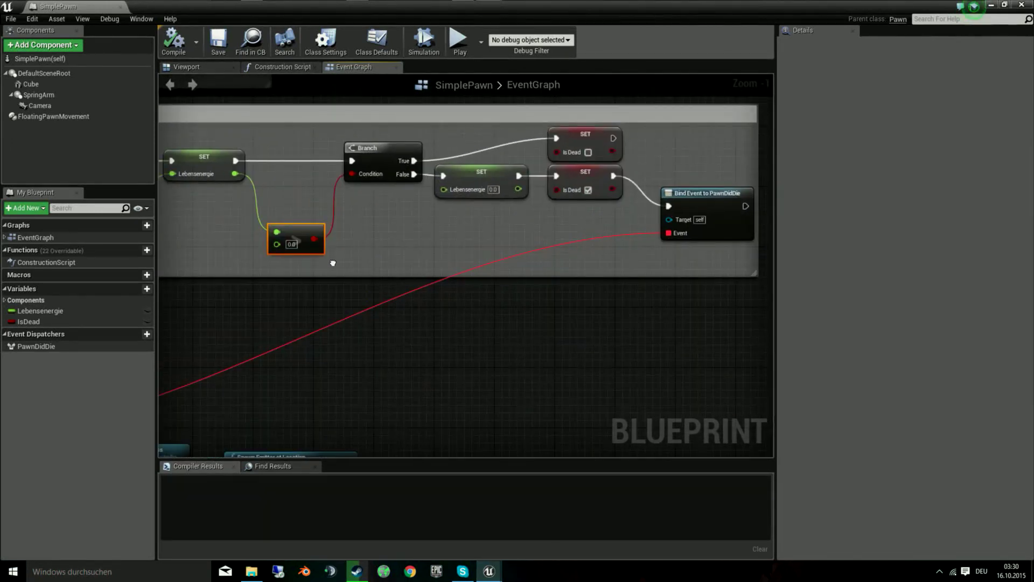
key("Delete")
left_click_drag(388, 204, 428, 234)
type("<=")
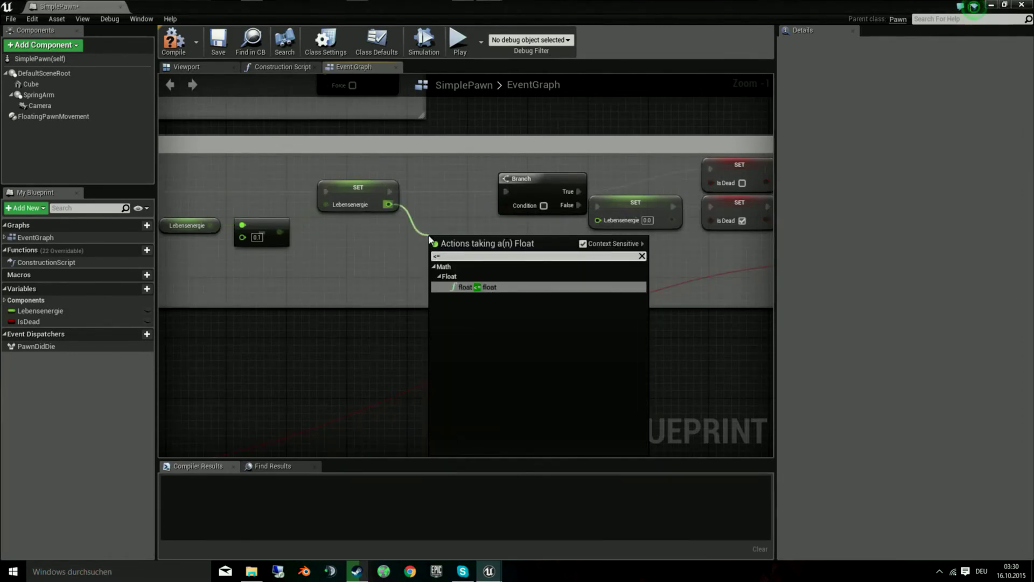
key("Return")
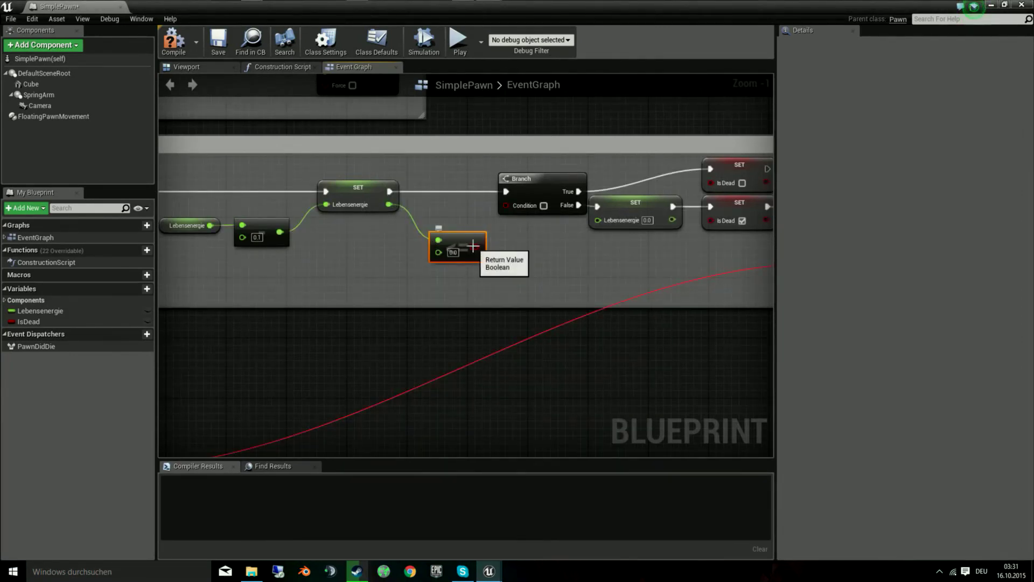
left_click_drag(476, 247, 507, 205)
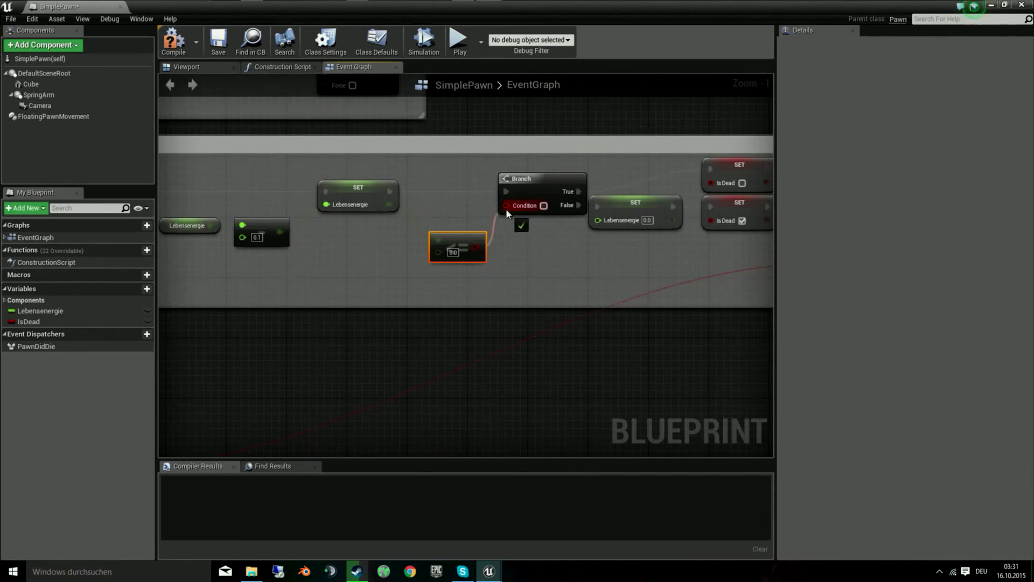
Reconnect the Branch True output to the upper SET IsDead node.
right_click_drag(548, 251, 458, 247)
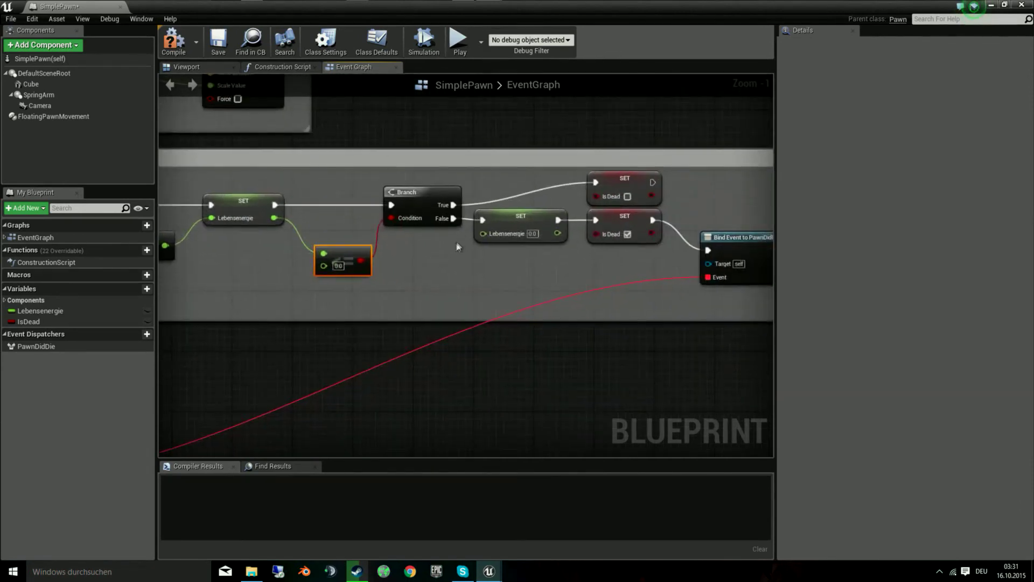
left_click(488, 222)
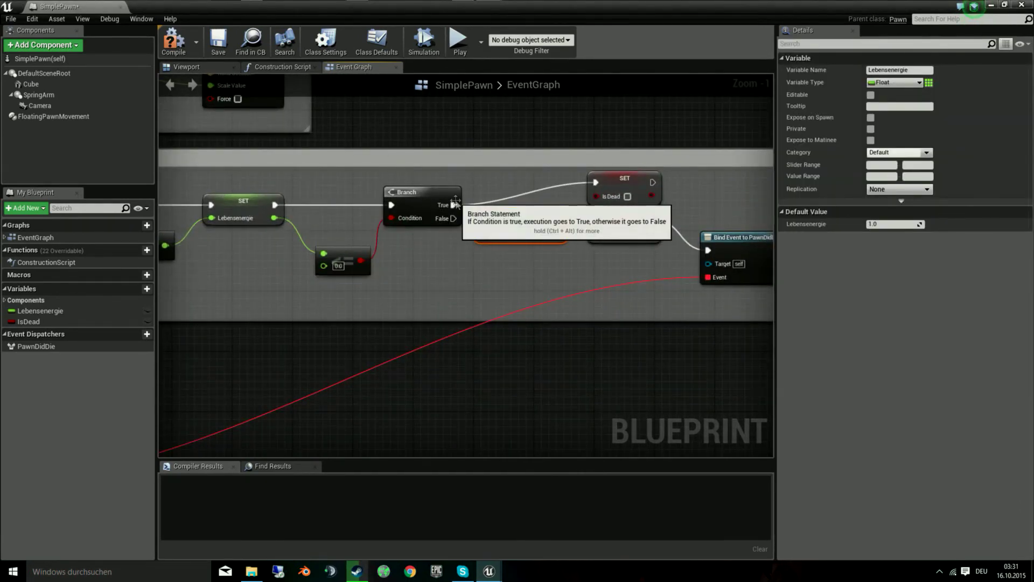
right_click(455, 204)
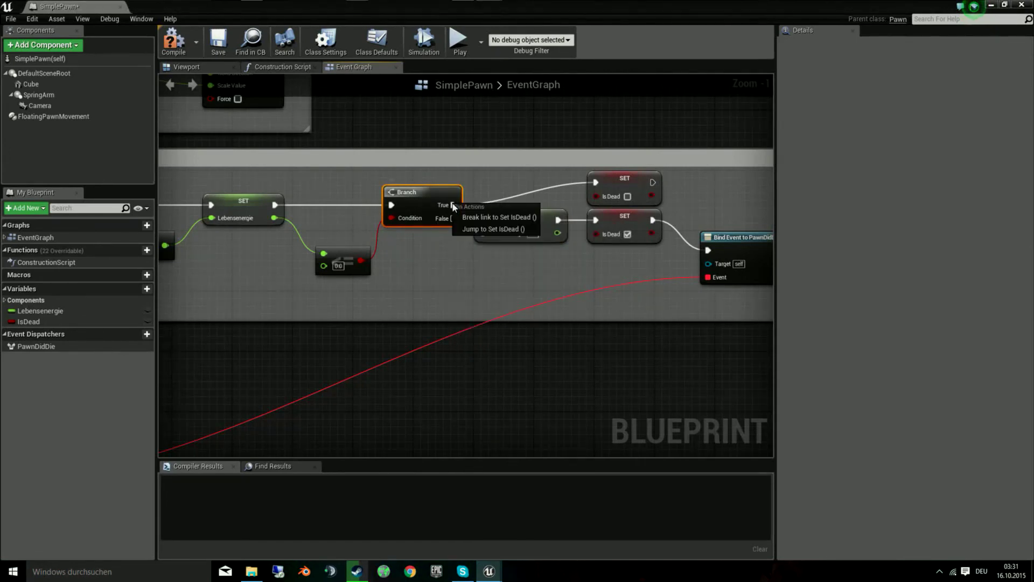
left_click(496, 217)
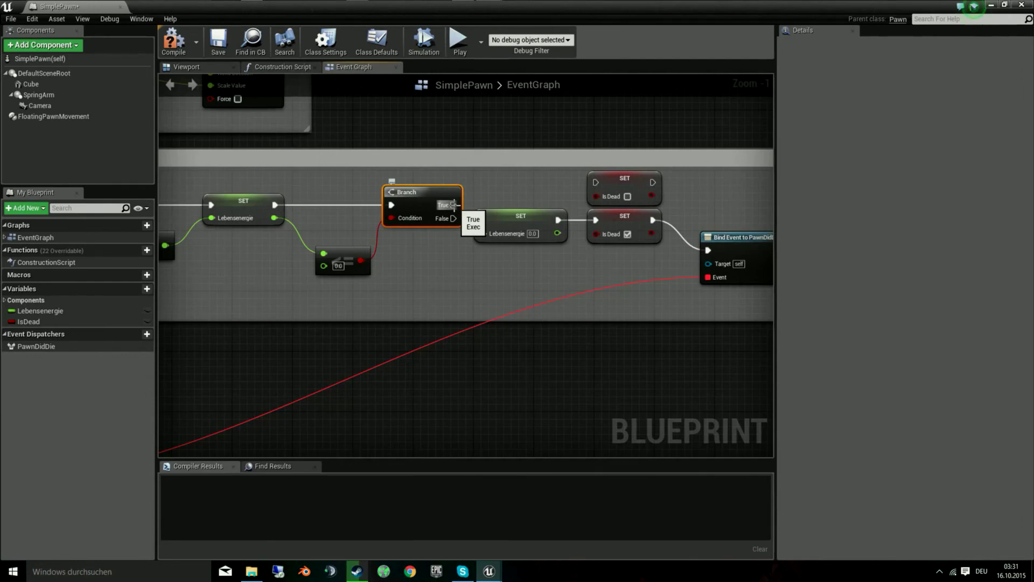
left_click_drag(453, 205, 539, 204)
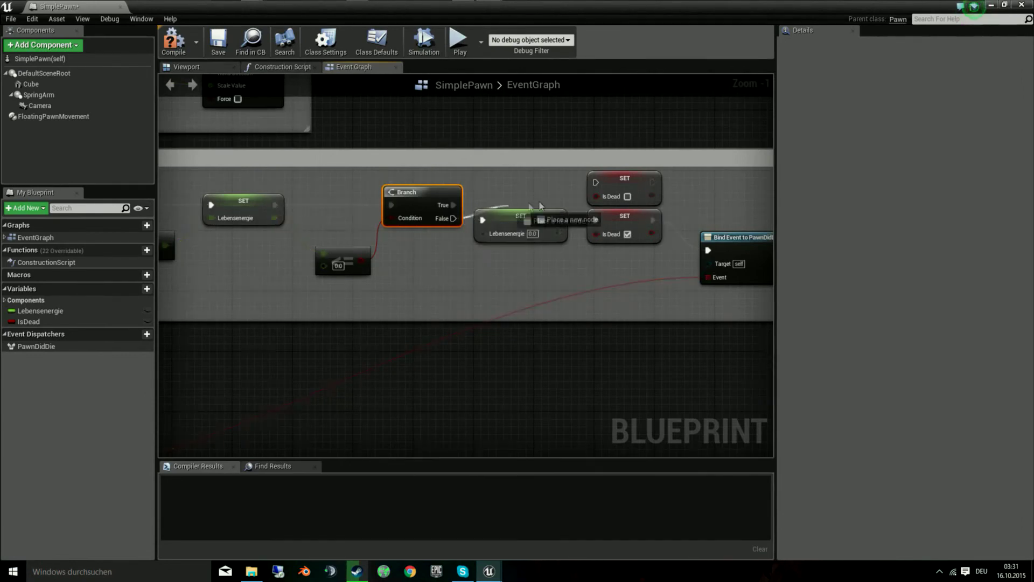
left_click_drag(539, 204, 596, 181)
right_click_drag(624, 182, 553, 172)
Move the unchecked IsDead setter down and shift SET Lebensenergie, SET IsDead and Bind Event up together.
left_click(552, 172)
left_click(544, 212, "ctrl")
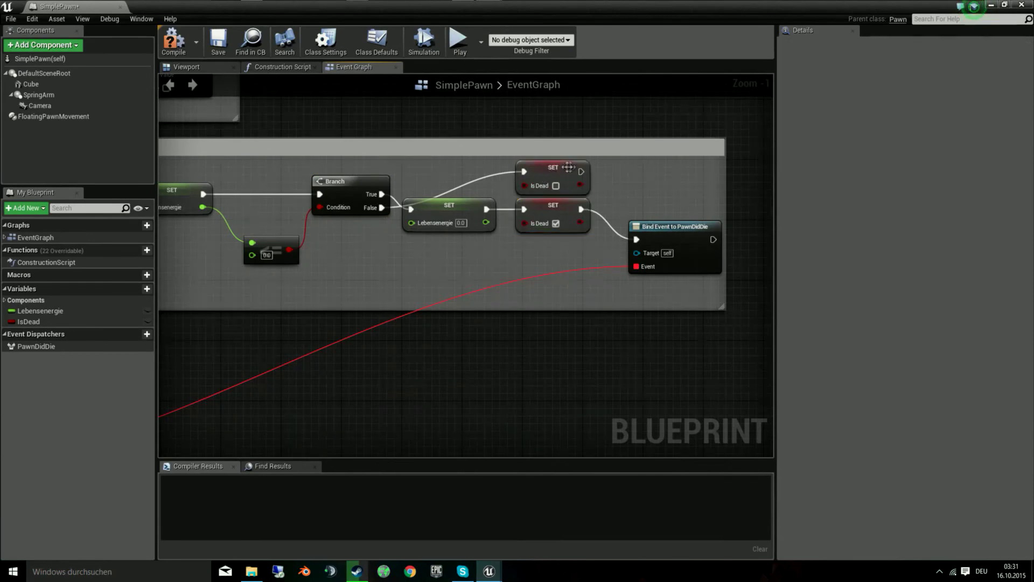
left_click_drag(555, 168, 442, 244)
left_click(470, 205)
left_click(554, 207, "ctrl")
left_click(646, 223, "ctrl")
left_click_drag(646, 223, 647, 192)
left_click(651, 268)
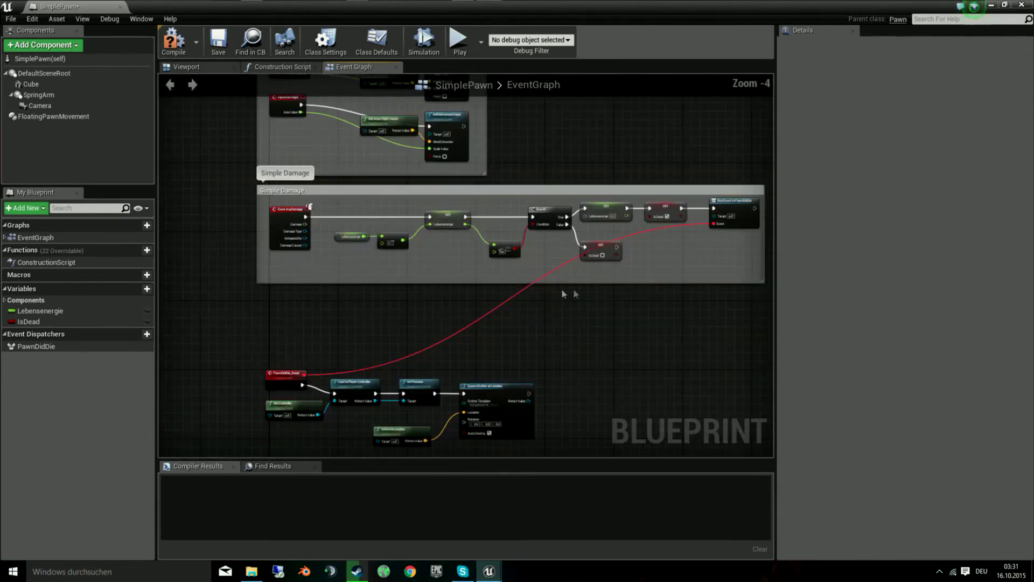
Compile and save SimplePawn, then start playing the level from the level editor.
scroll(420, 264, "up", 4)
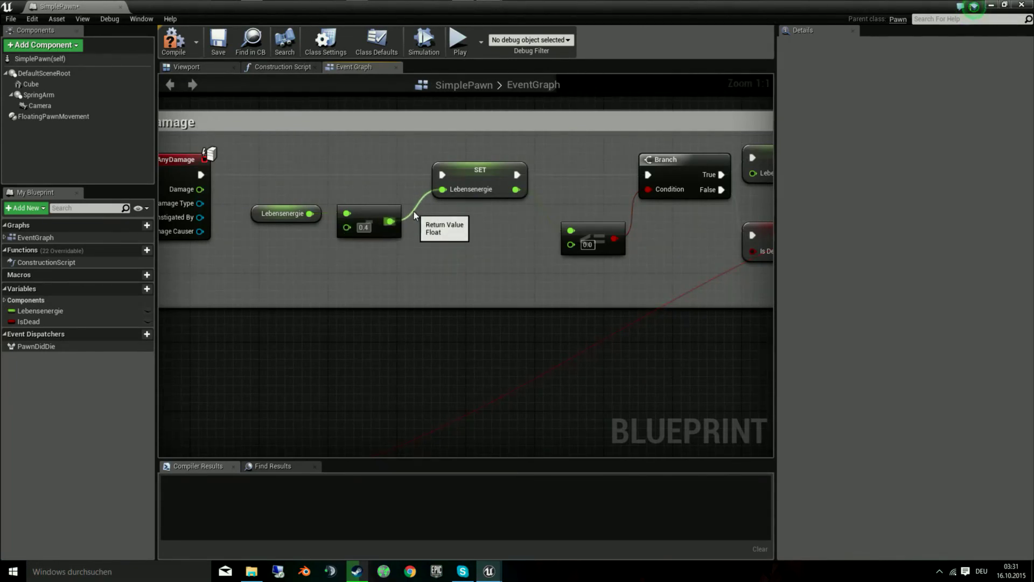
left_click(173, 41)
left_click(218, 40)
left_click(1022, 4)
left_click(509, 39)
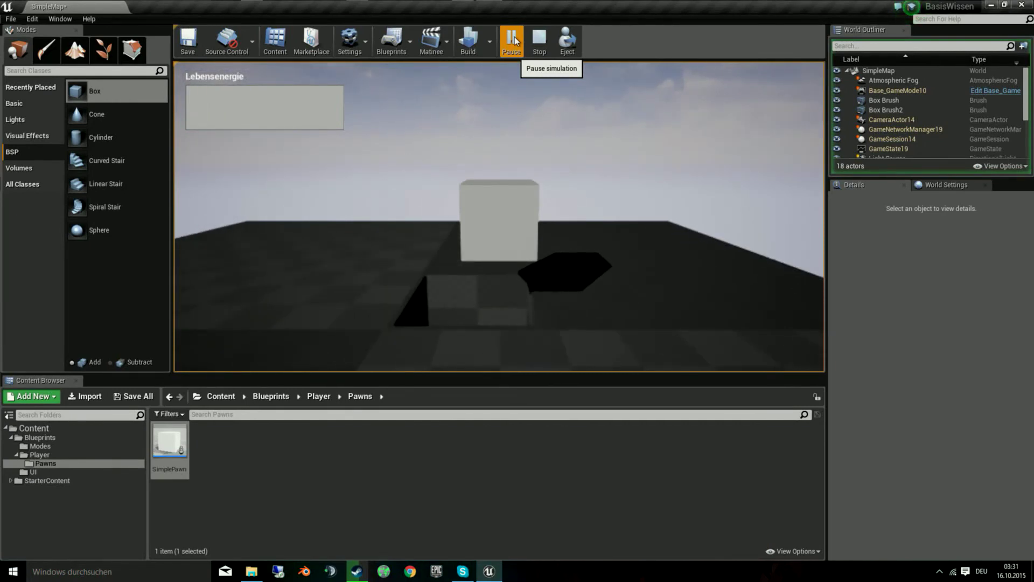
End the test session and open SimplePawn from the Content Browser again.
key("Escape")
double_click(167, 450)
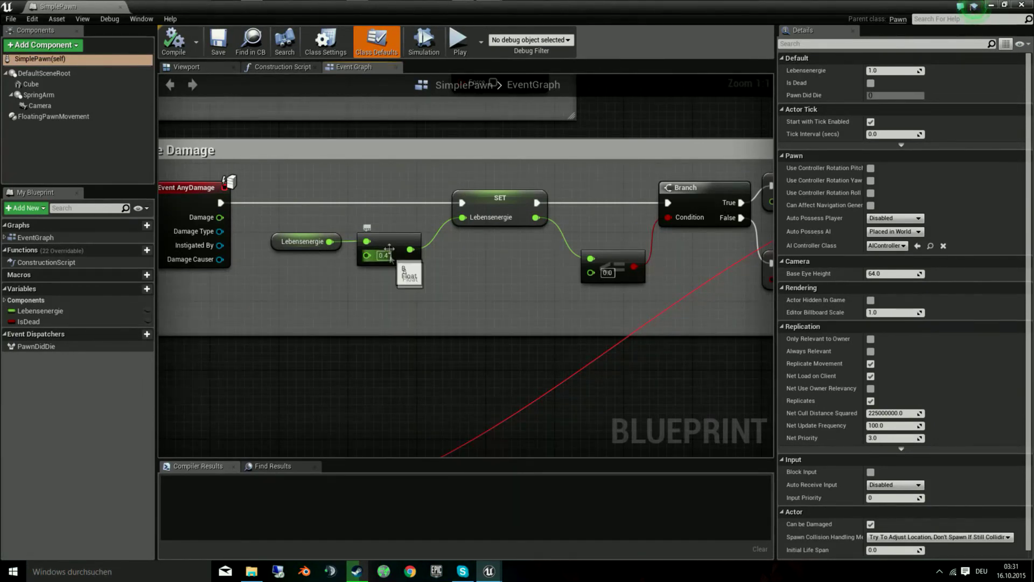
right_click_drag(485, 375, 441, 371)
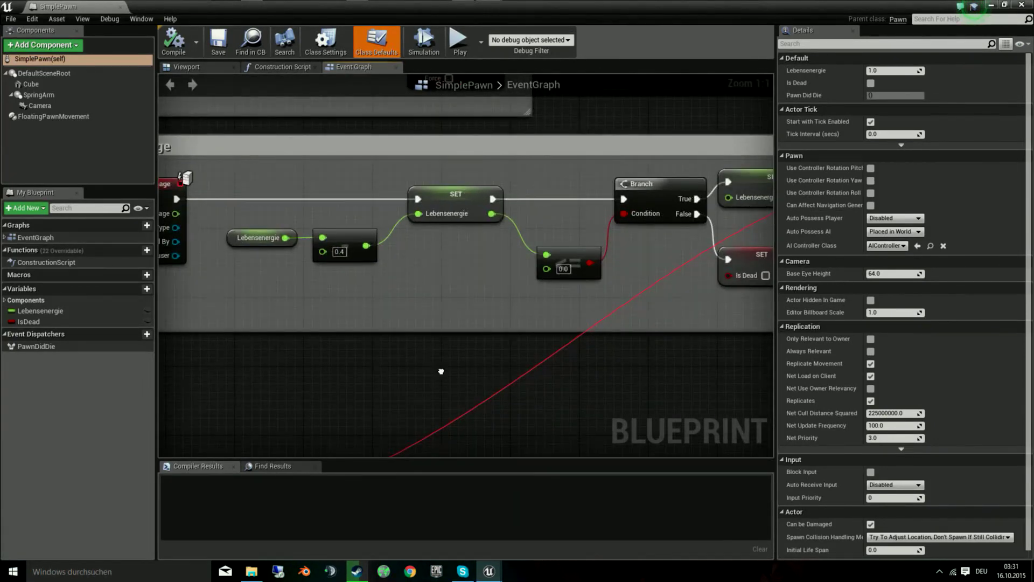
right_click_drag(441, 371, 334, 361)
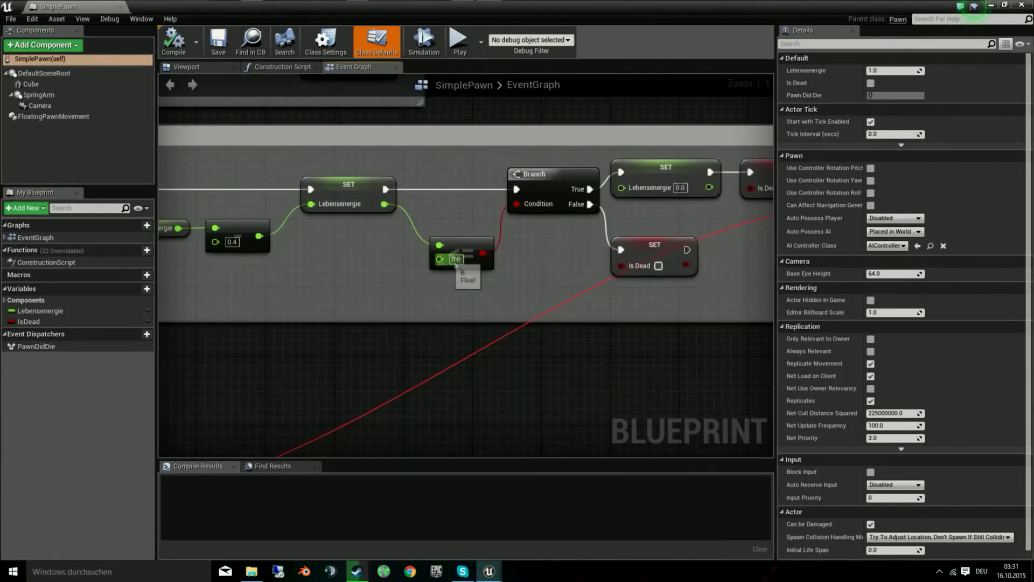
right_click_drag(448, 263, 286, 270)
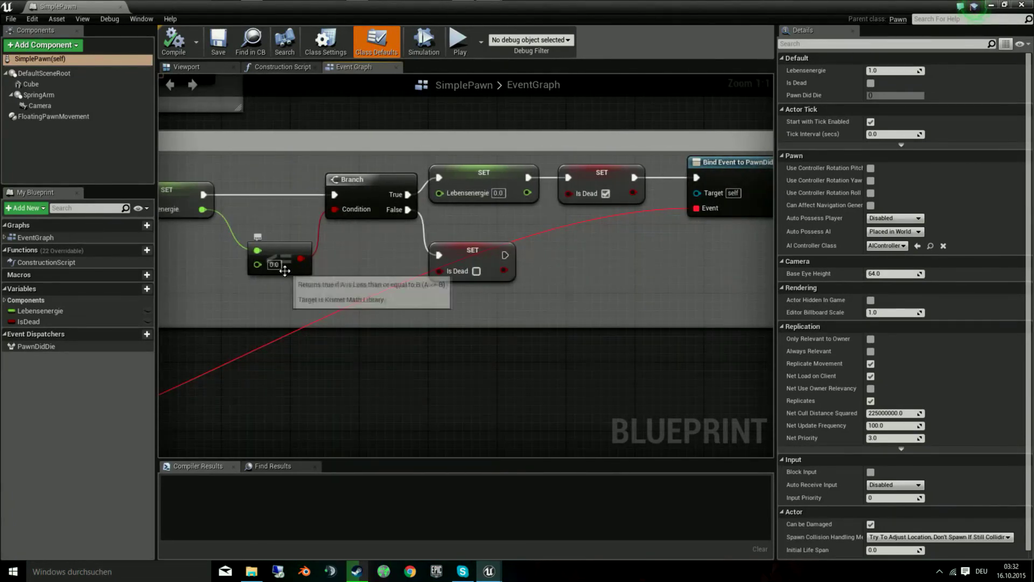
right_click_drag(286, 270, 246, 275)
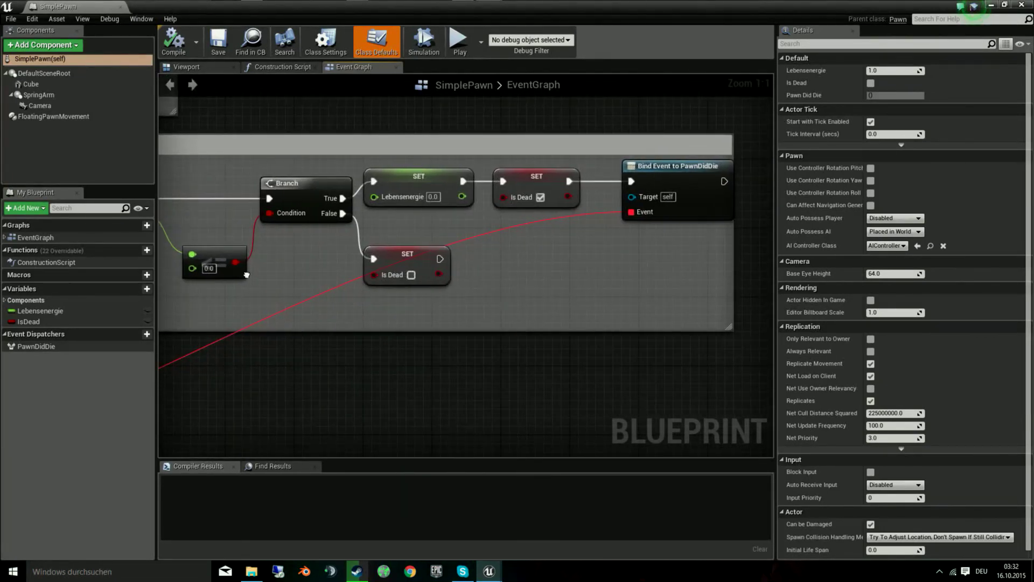
scroll(246, 275, "down", 4)
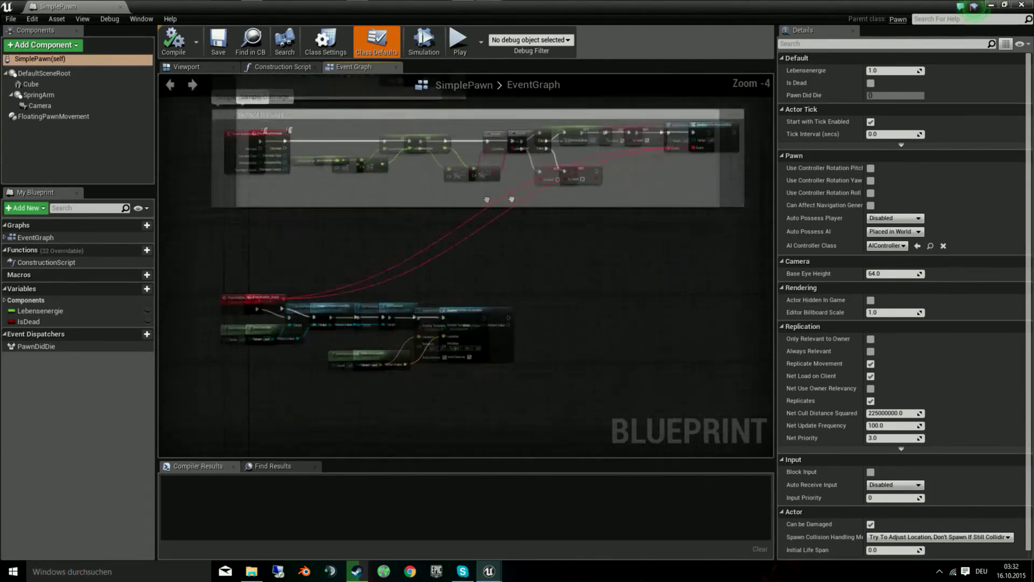
Jump to the PawnDidDie_Event custom event and delete it.
right_click_drag(382, 234, 542, 215)
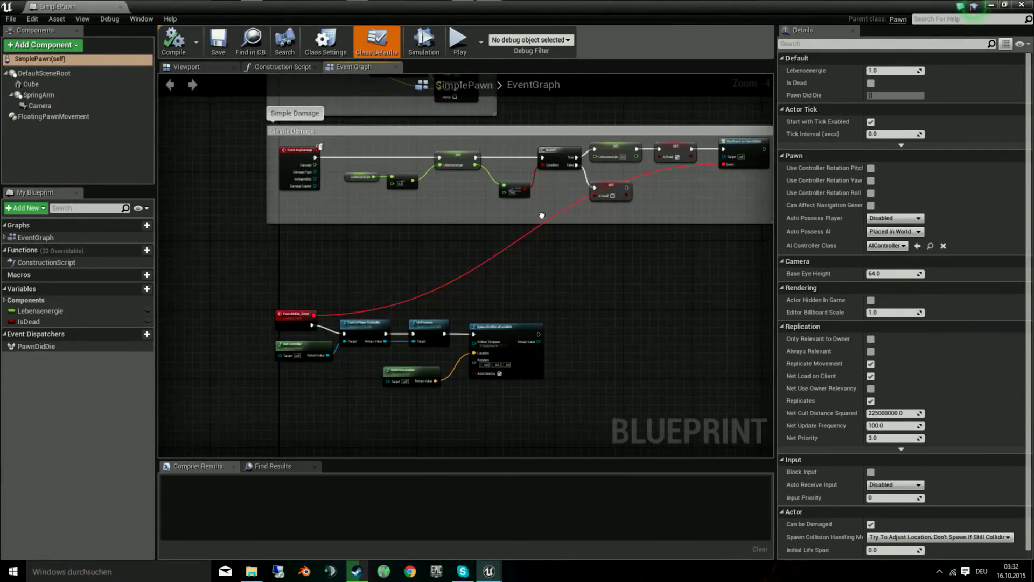
right_click_drag(542, 216, 403, 229)
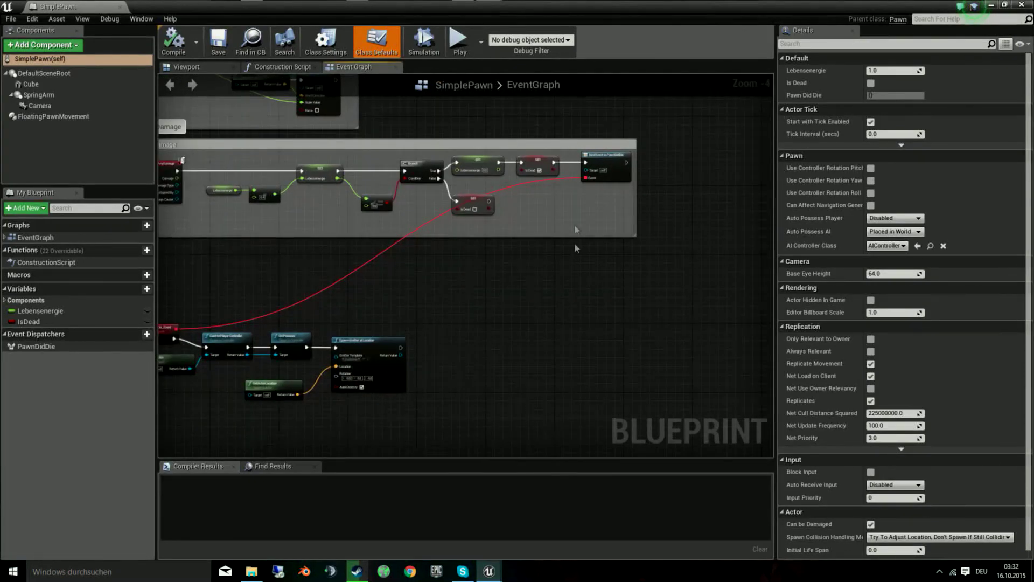
double_click(615, 155)
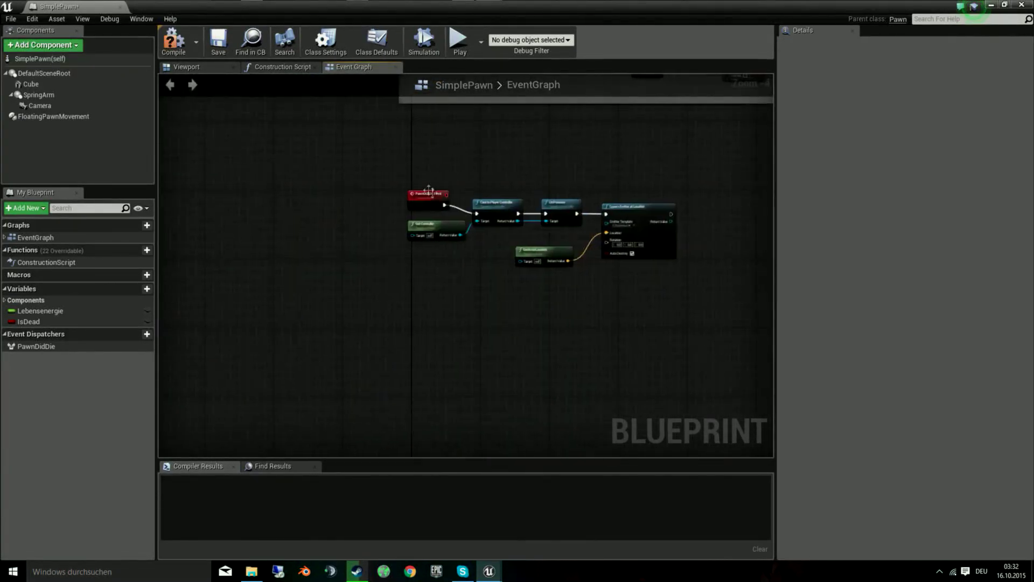
left_click(425, 192)
key("Delete")
scroll(382, 187, "down", 3)
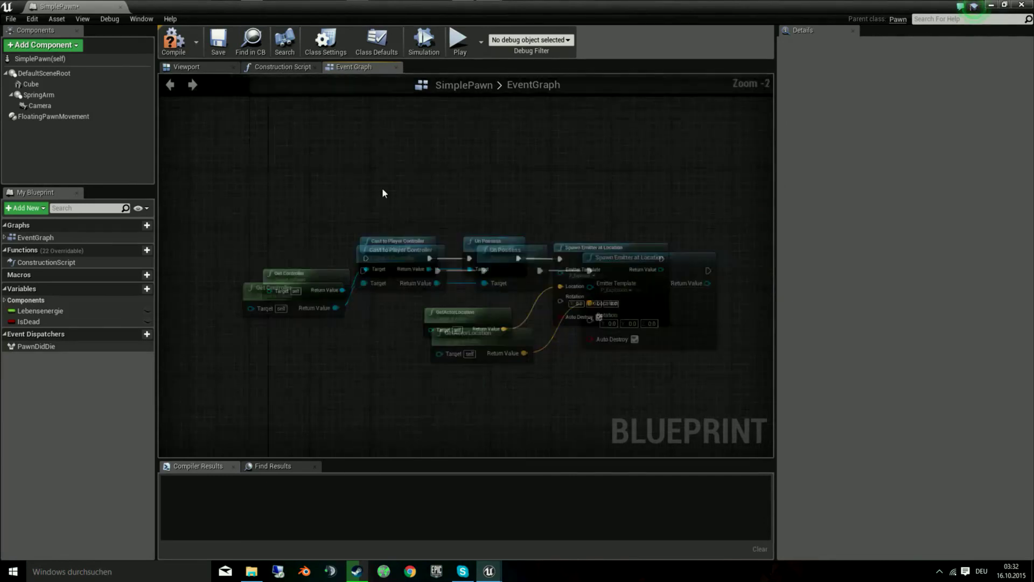
Take out the leftover explosion nodes at the bottom and resize the Simple Damage comment box.
right_click_drag(340, 191, 361, 236)
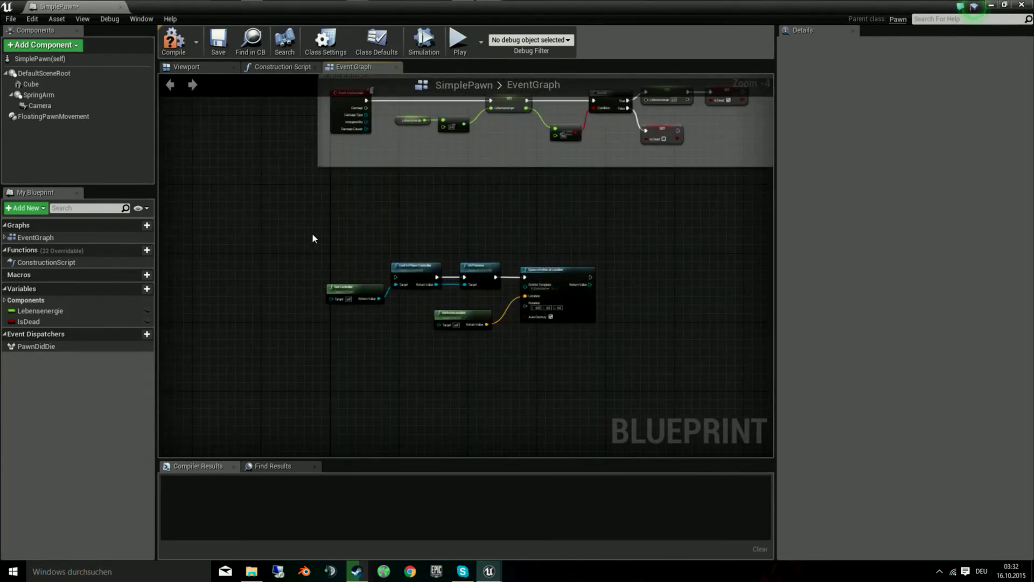
left_click_drag(318, 237, 596, 353)
key("Delete")
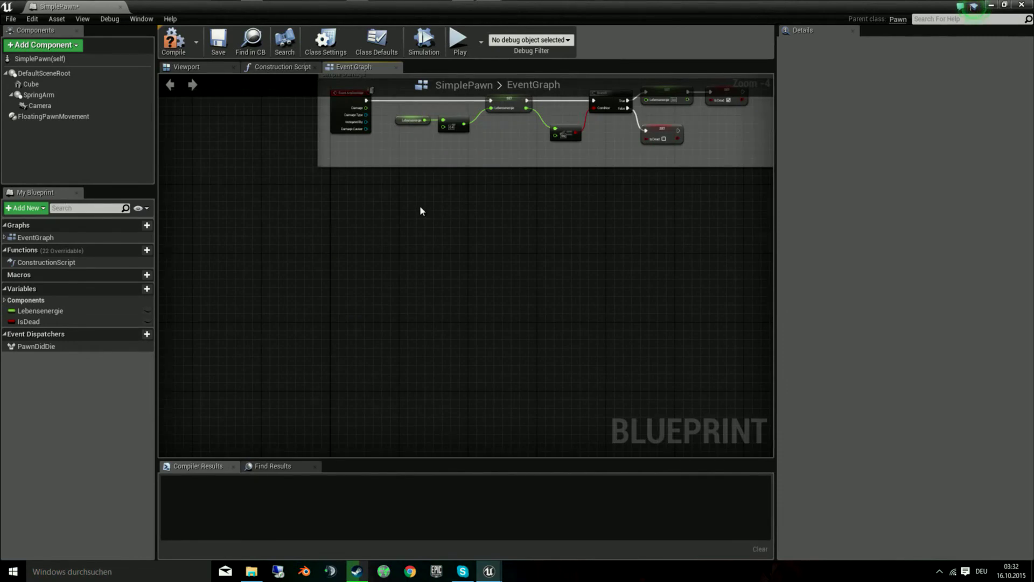
right_click_drag(421, 210, 378, 291)
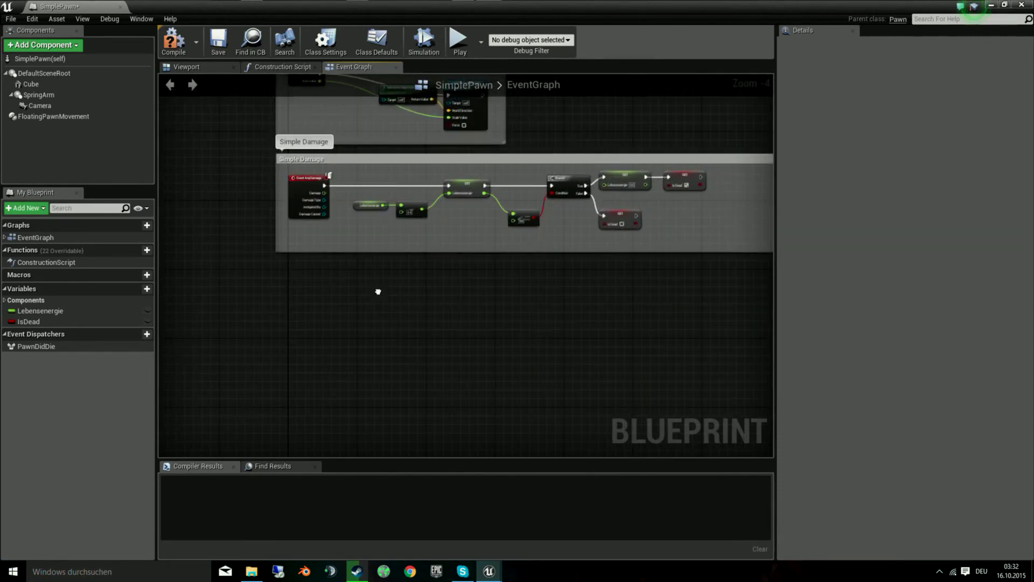
right_click_drag(378, 292, 451, 225)
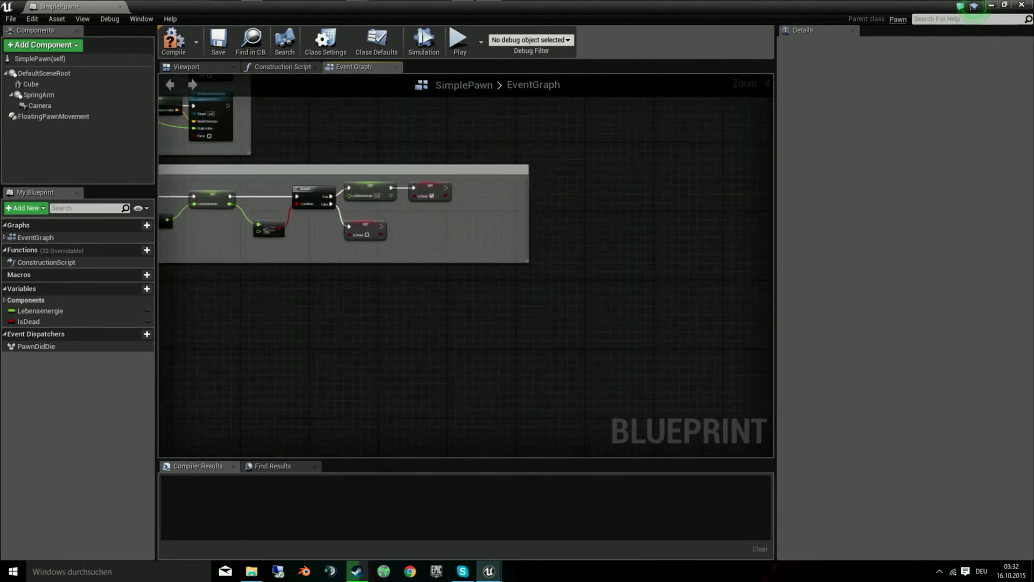
mouse_move(380, 219)
left_mouse_down()
mouse_move(612, 221)
mouse_move(322, 229)
left_mouse_up()
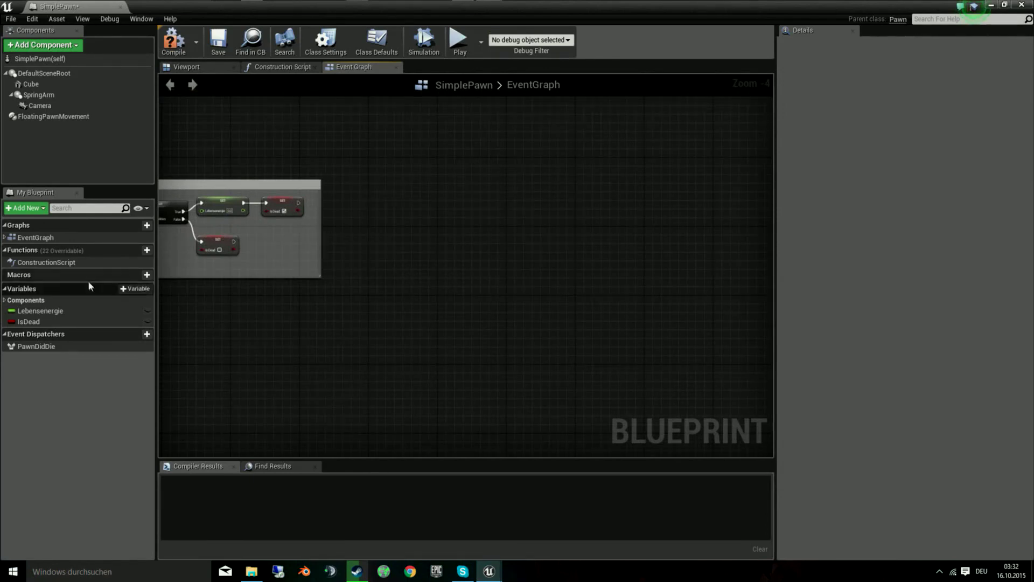
Create a Die function, paste the explosion nodes, and wire Die to Cast to Player Controller.
left_click(137, 251)
type("Die")
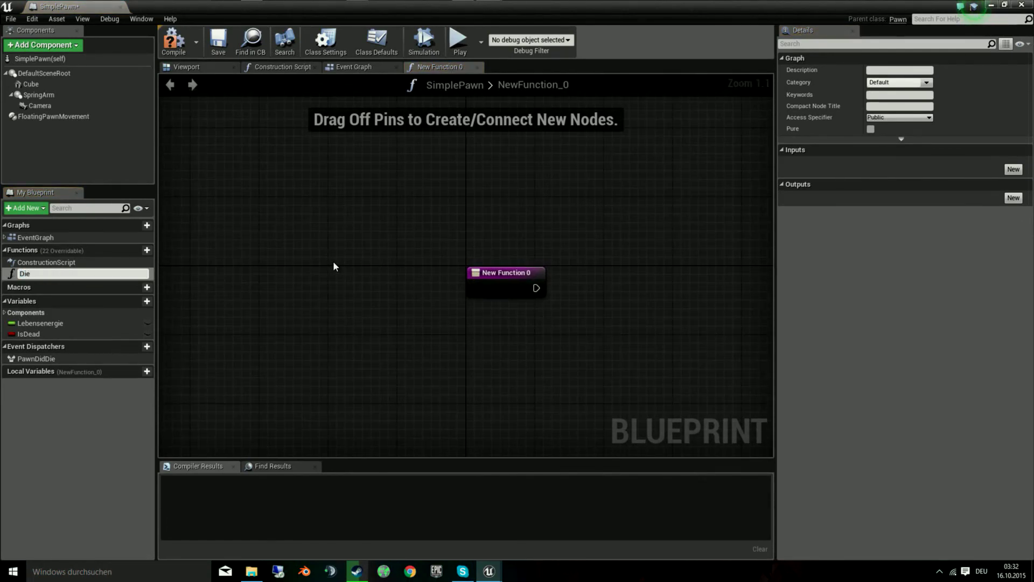
key("Return")
right_click_drag(358, 328, 217, 277)
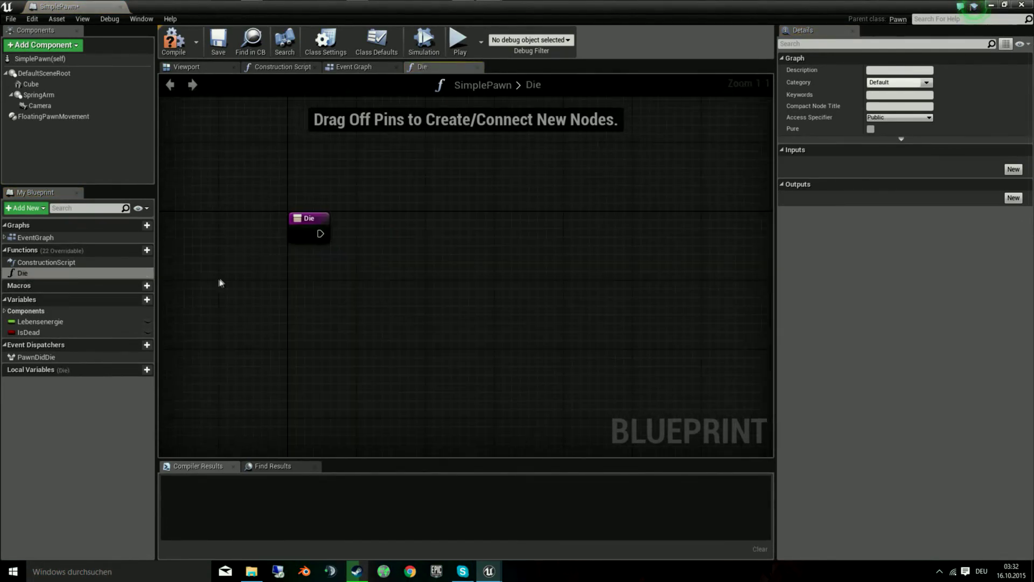
key("ctrl+v")
left_click_drag(366, 276, 326, 237)
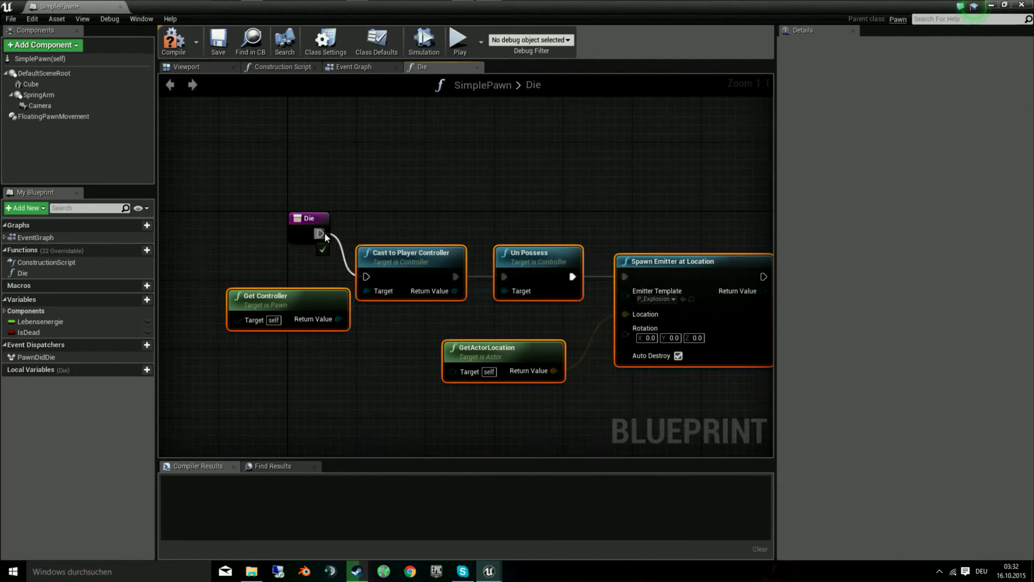
Compile and save SimplePawn, then close the Die graph.
scroll(353, 220, "down", 1)
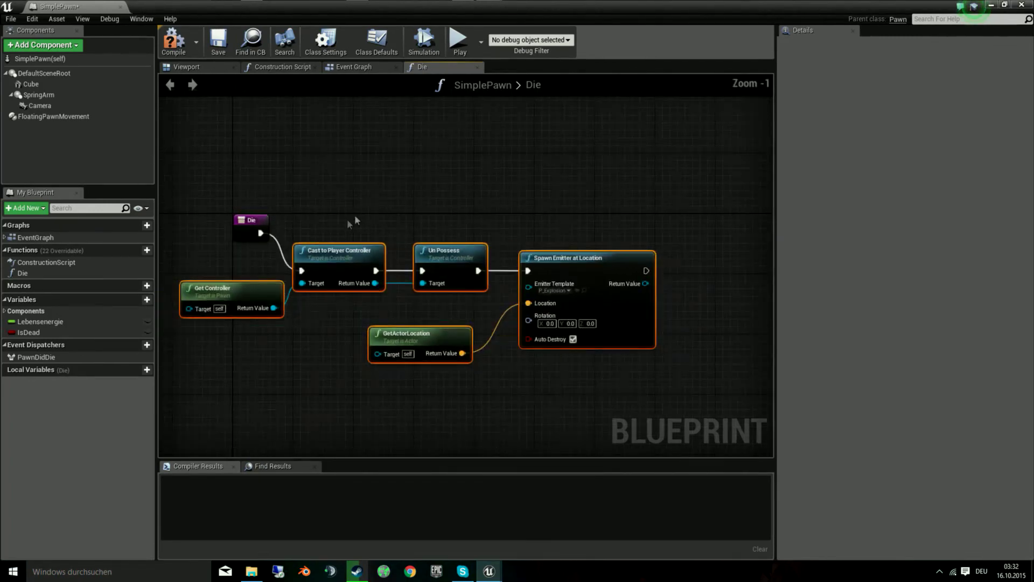
left_click(174, 40)
left_click(218, 41)
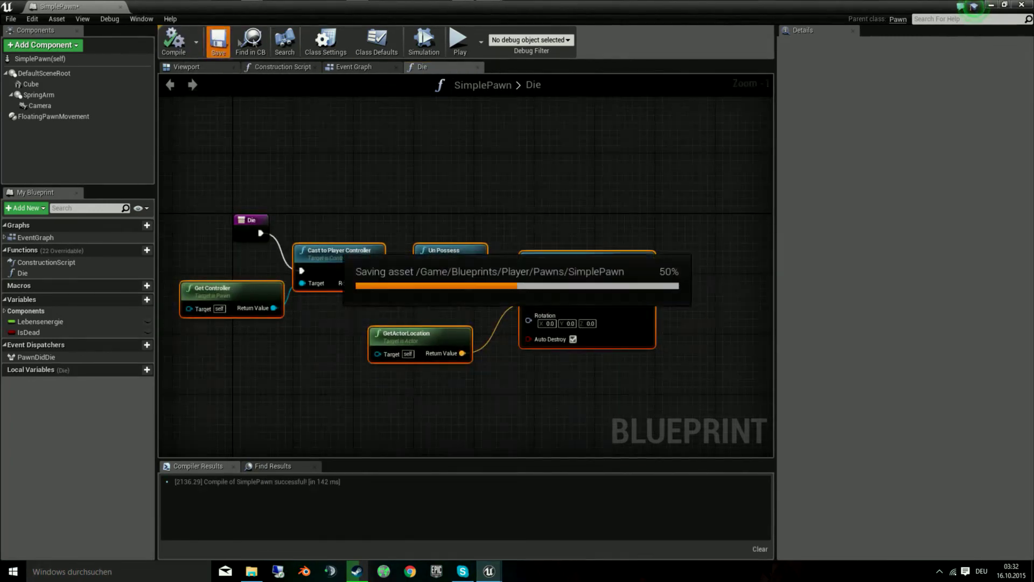
left_click(477, 67)
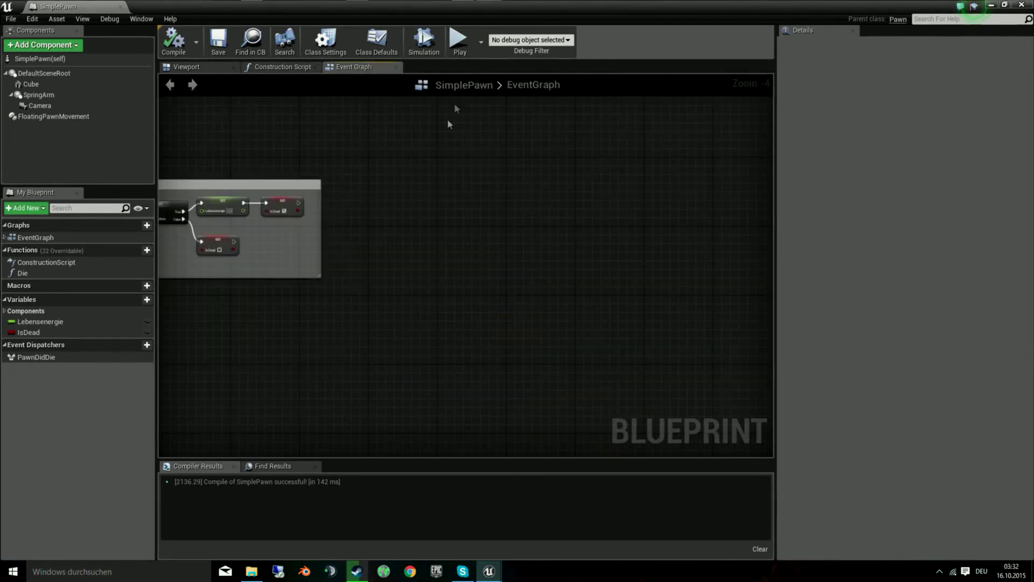
Place a Die call node in the Event Graph after the IsDead setter.
scroll(497, 243, "up", 3)
left_click_drag(450, 237, 555, 237)
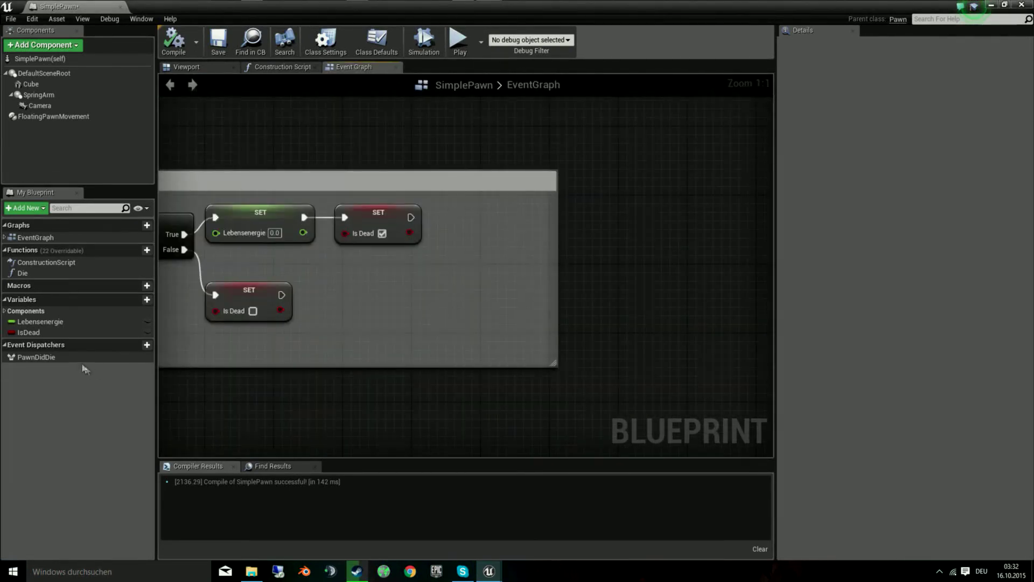
left_click(128, 273)
mouse_move(184, 279)
left_mouse_down()
mouse_move(442, 218)
mouse_move(427, 231)
mouse_move(447, 247)
mouse_move(474, 198)
left_mouse_up()
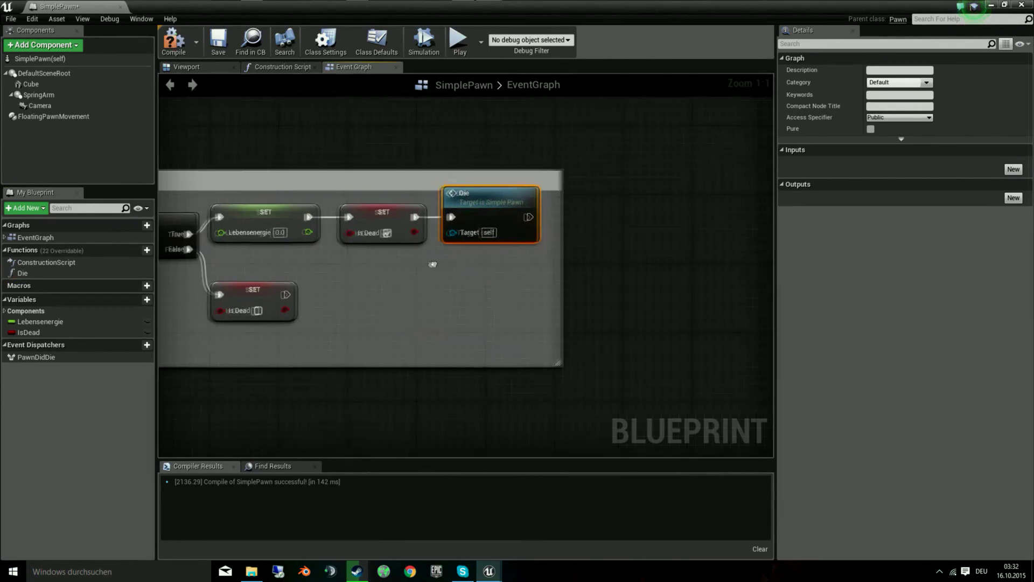
right_click_drag(377, 270, 516, 263)
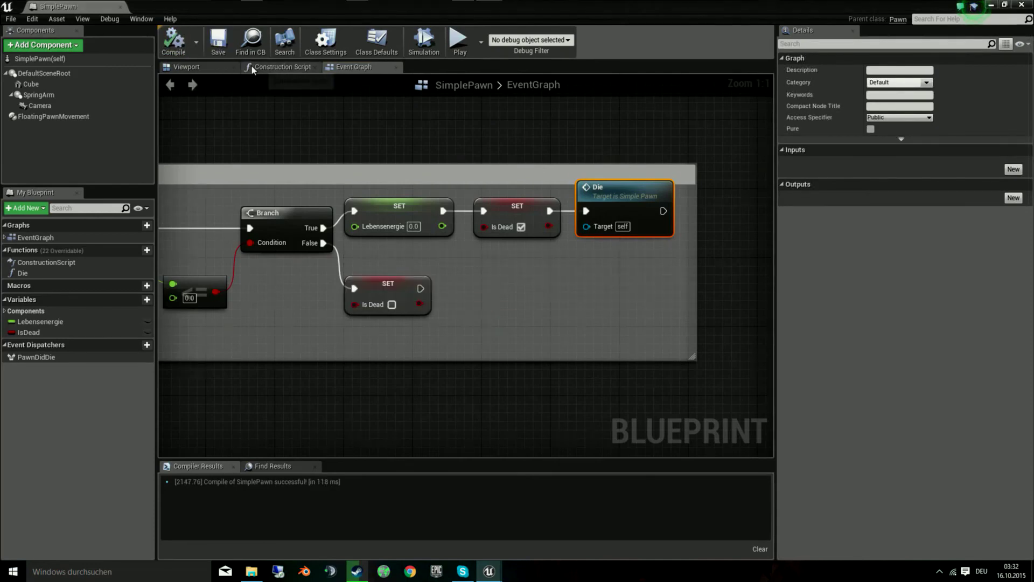
Toggle a breakpoint on the Die call, save, and return to the SimpleMap level.
right_click(608, 193)
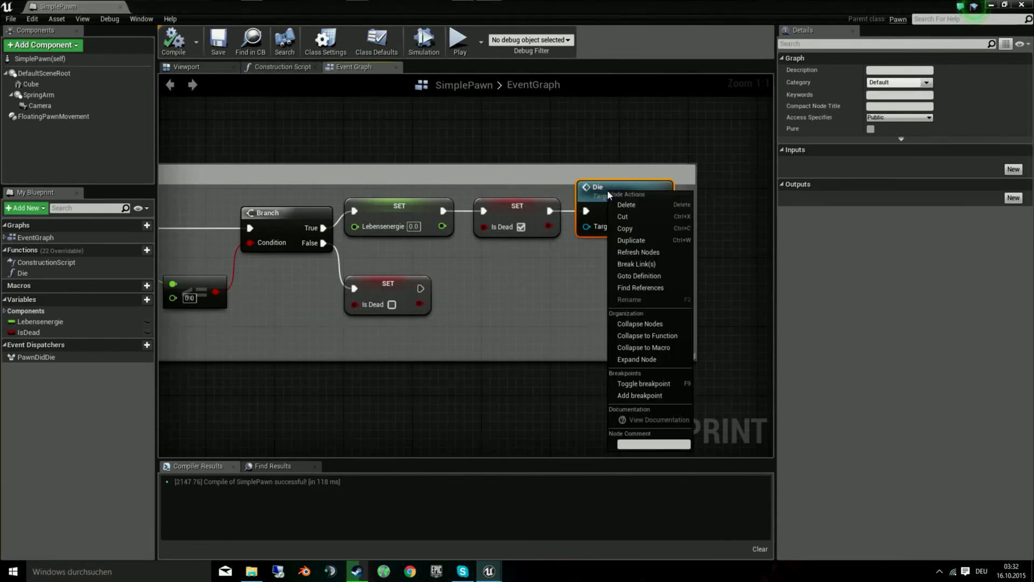
left_click(644, 383)
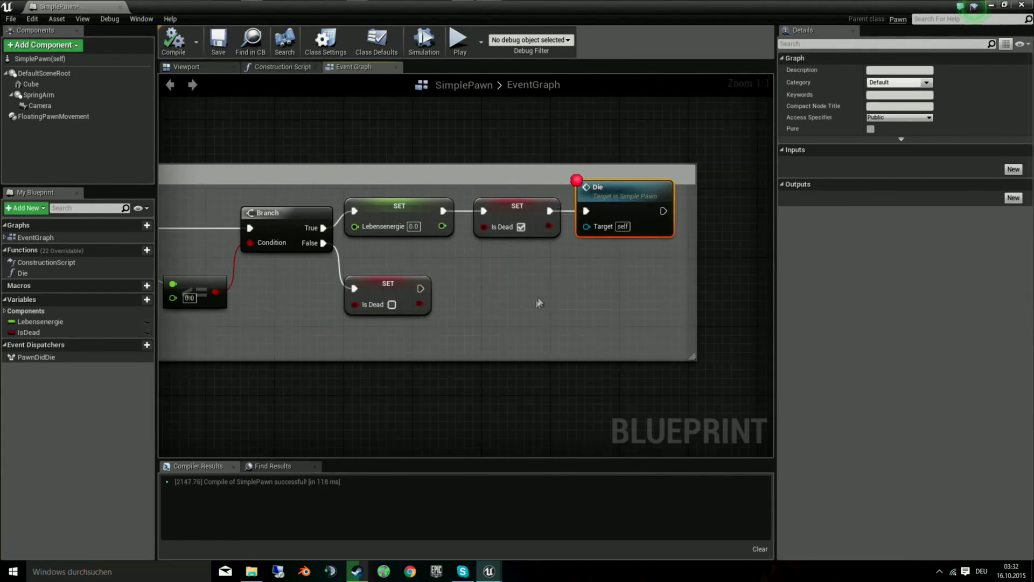
right_click(603, 187)
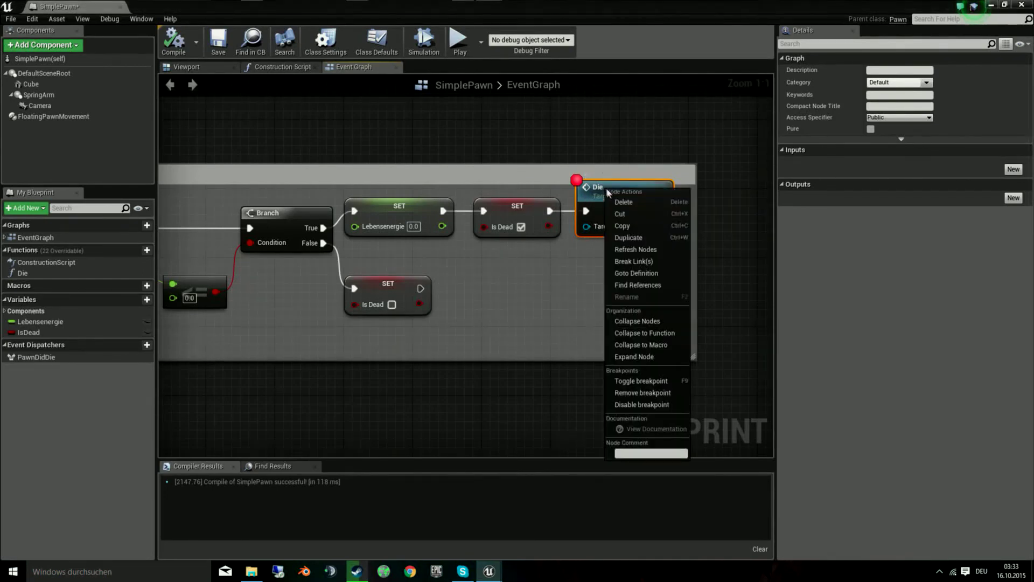
left_click(357, 339)
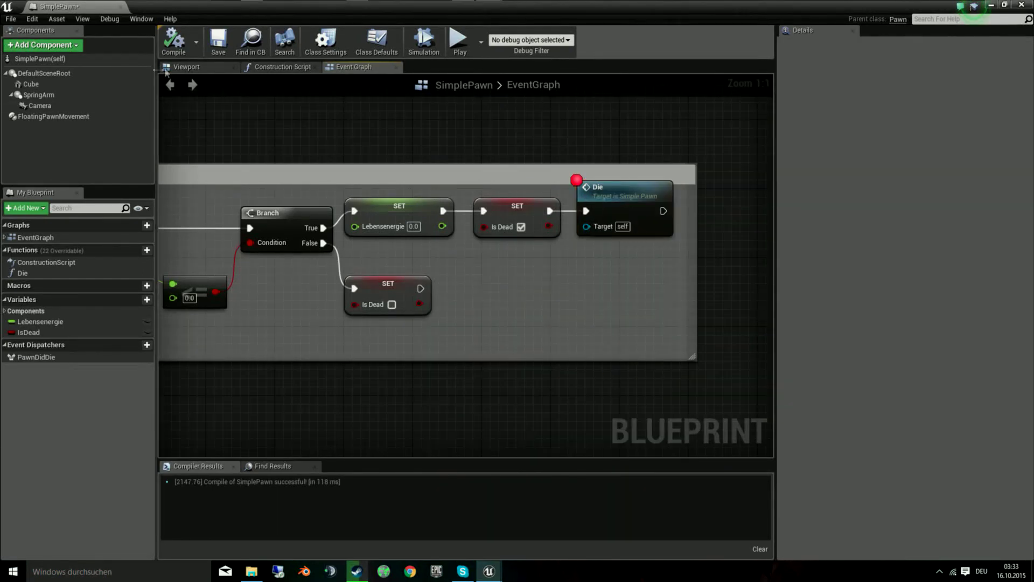
left_click(218, 41)
key("alt+Tab")
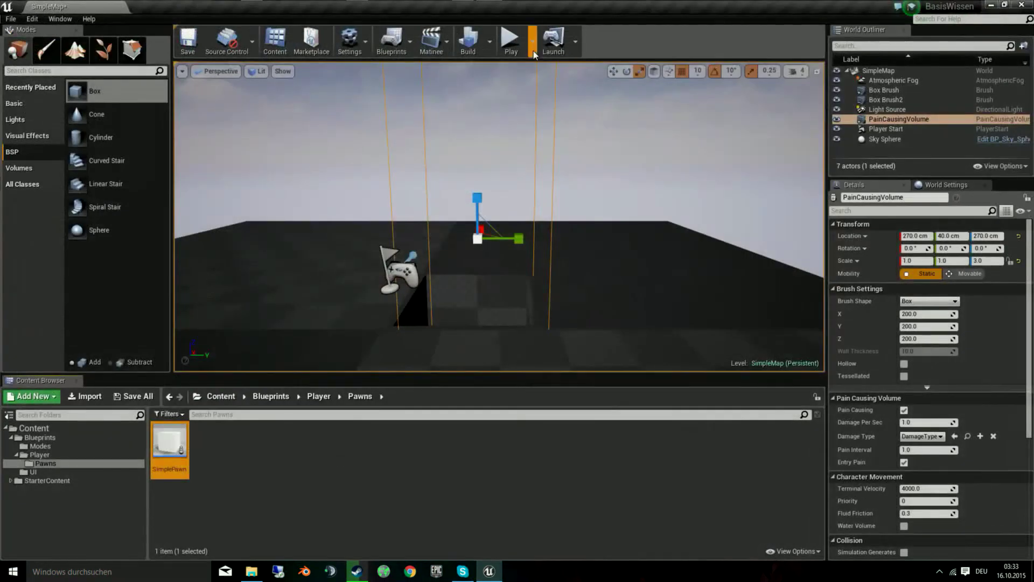
Play the level until the Die breakpoint hits, resume, then stop the session.
left_click(505, 43)
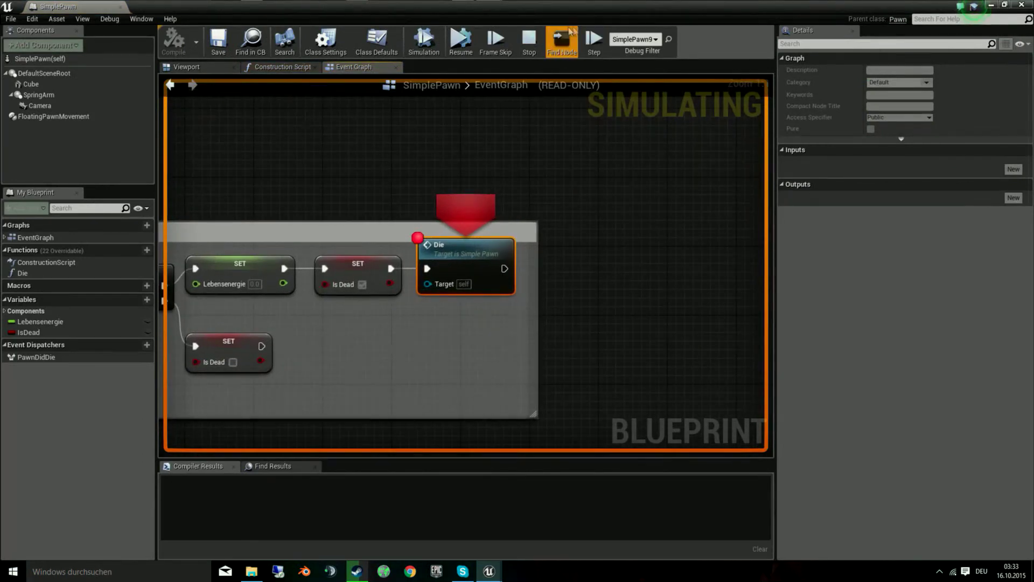
left_click(462, 44)
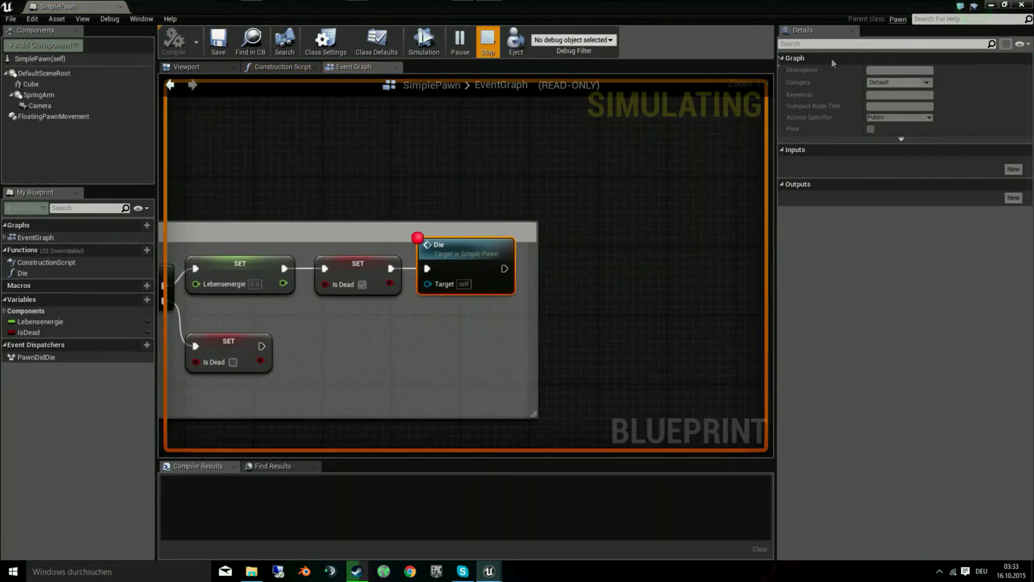
left_click(1010, 5)
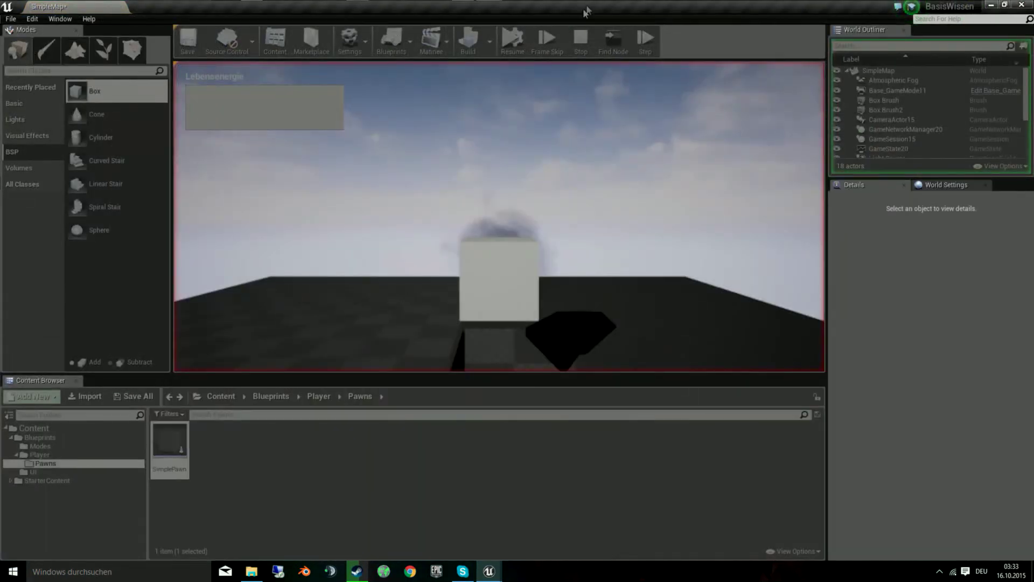
mouse_move(488, 571)
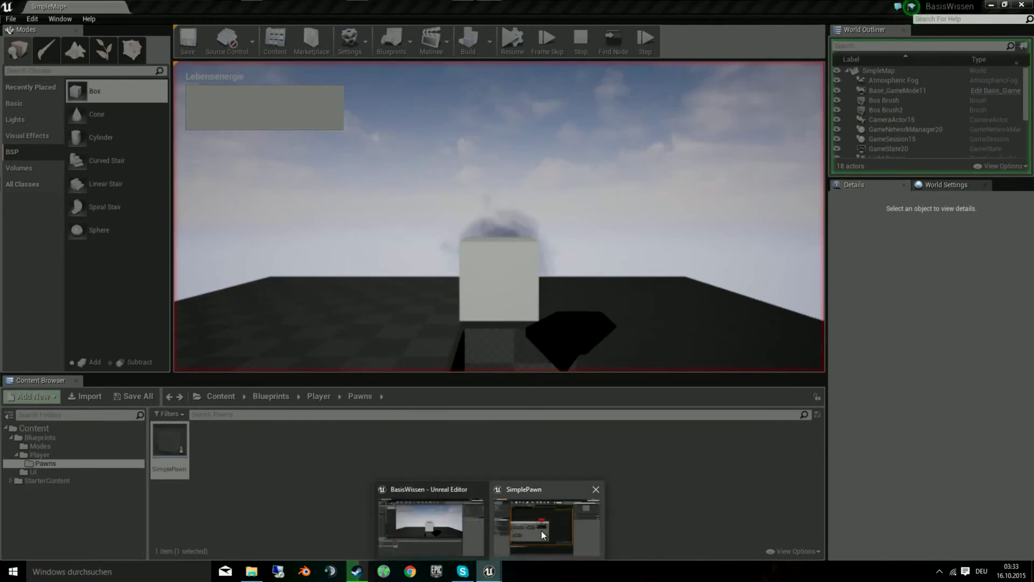
left_click(431, 525)
left_click(462, 43)
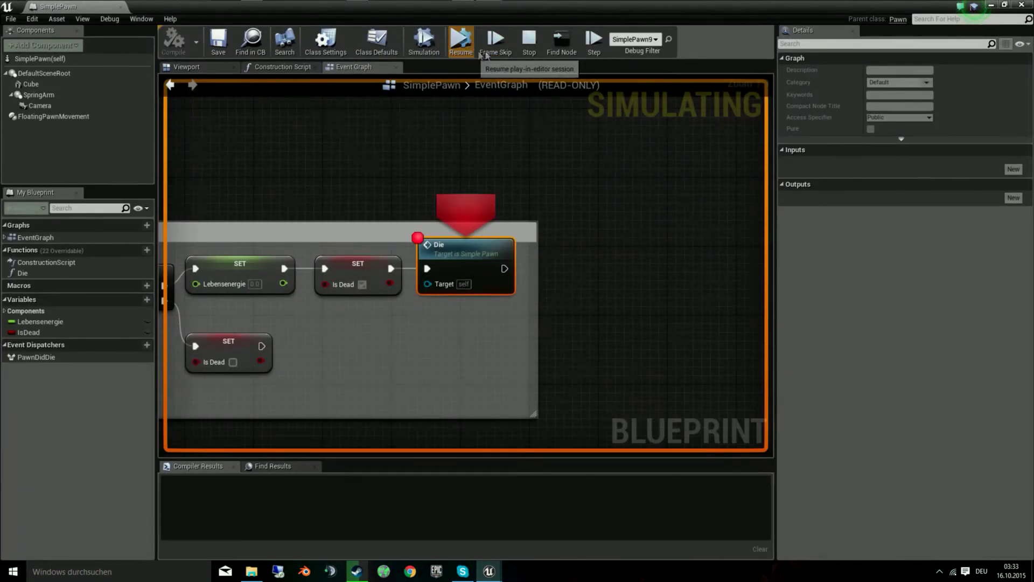
left_click(495, 43)
Remove the Die breakpoint, save SimplePawn, and return to the SimpleMap level.
right_click(451, 245)
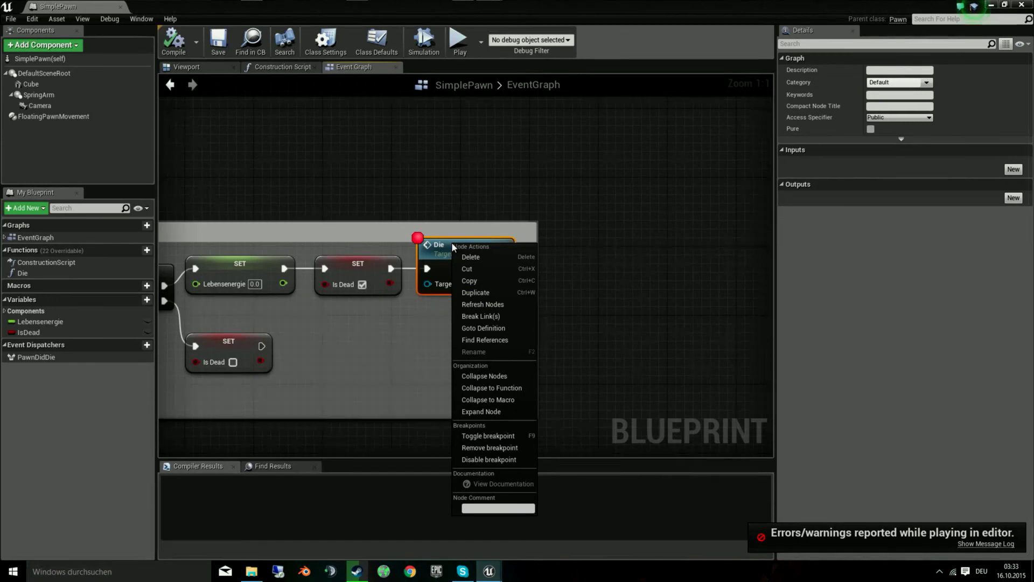
right_click(447, 252)
right_click(446, 252)
left_click(517, 448)
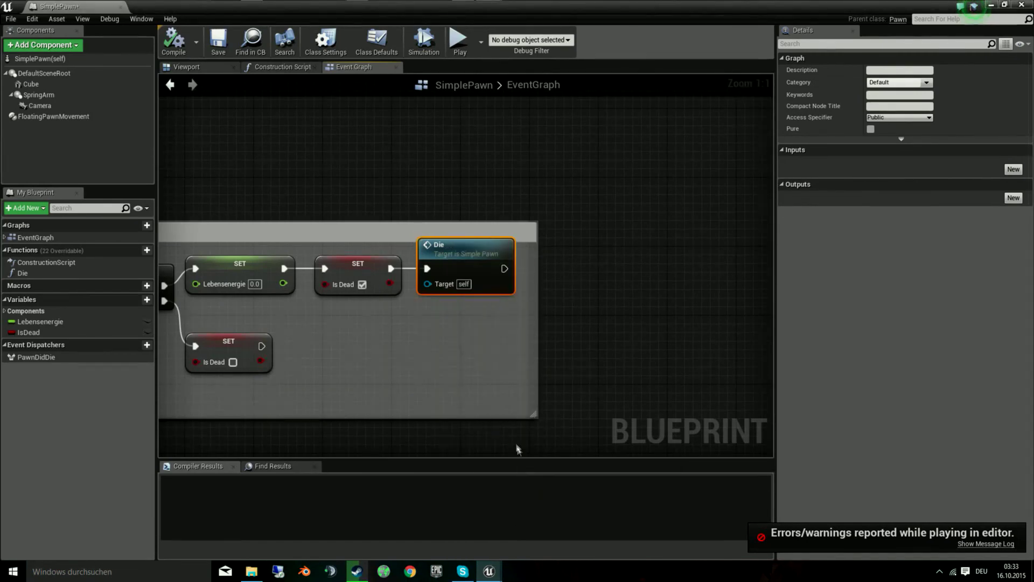
left_click(218, 41)
key("alt+Tab")
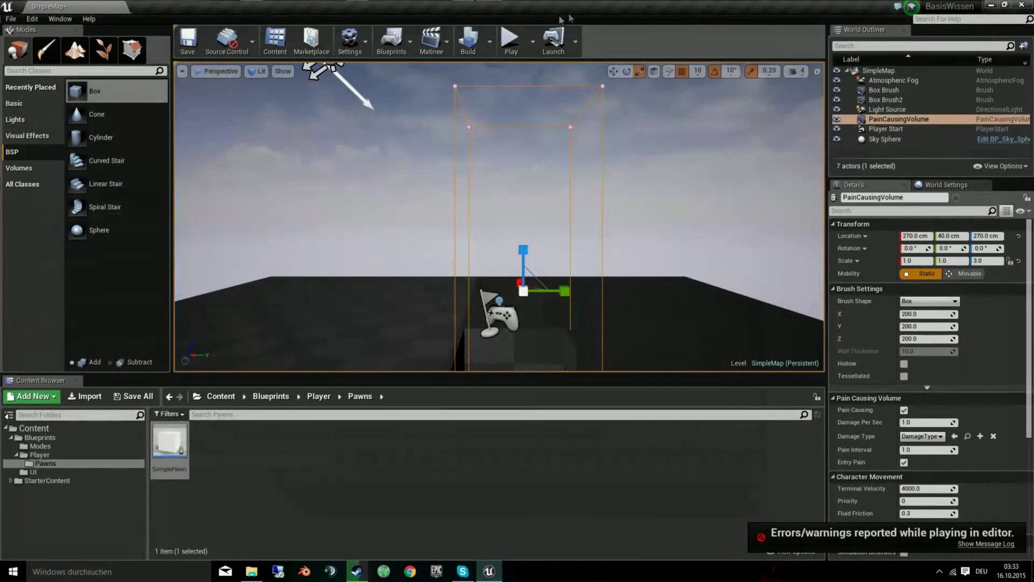
Play and stop the level, then follow an Accessed None error in the Message Log to Die.
left_click(500, 42)
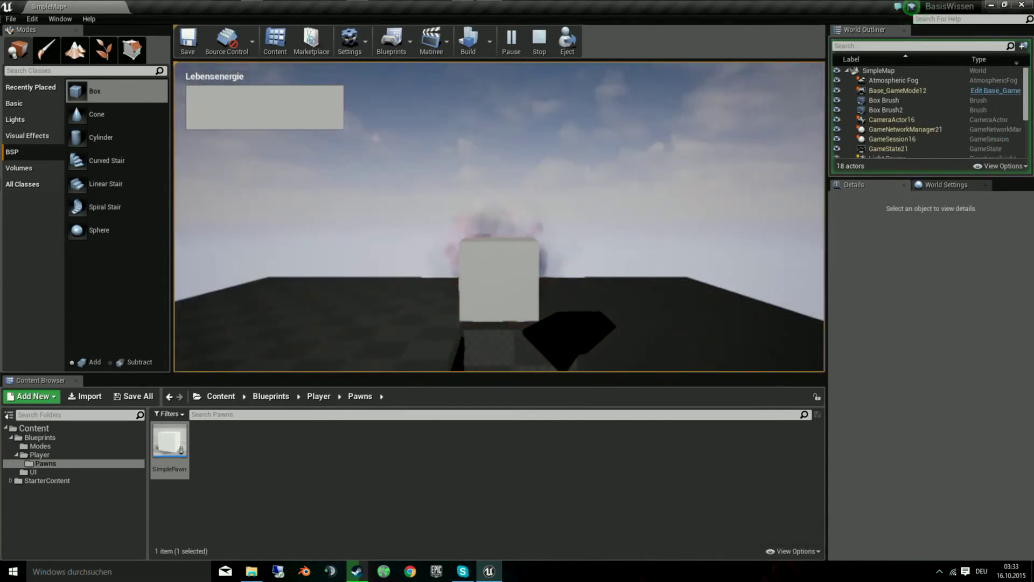
key("Escape")
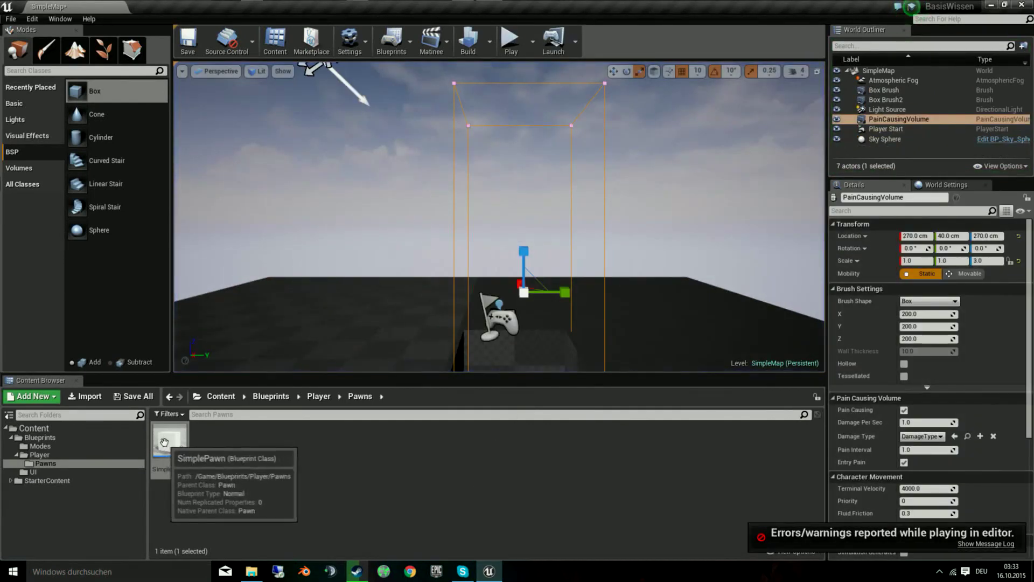
left_click(985, 543)
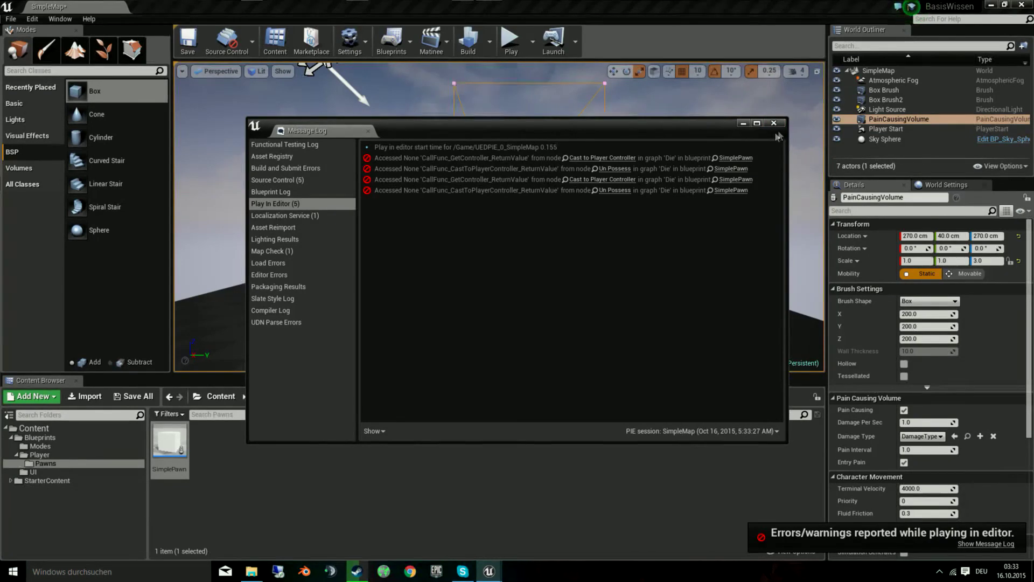
left_click(603, 157)
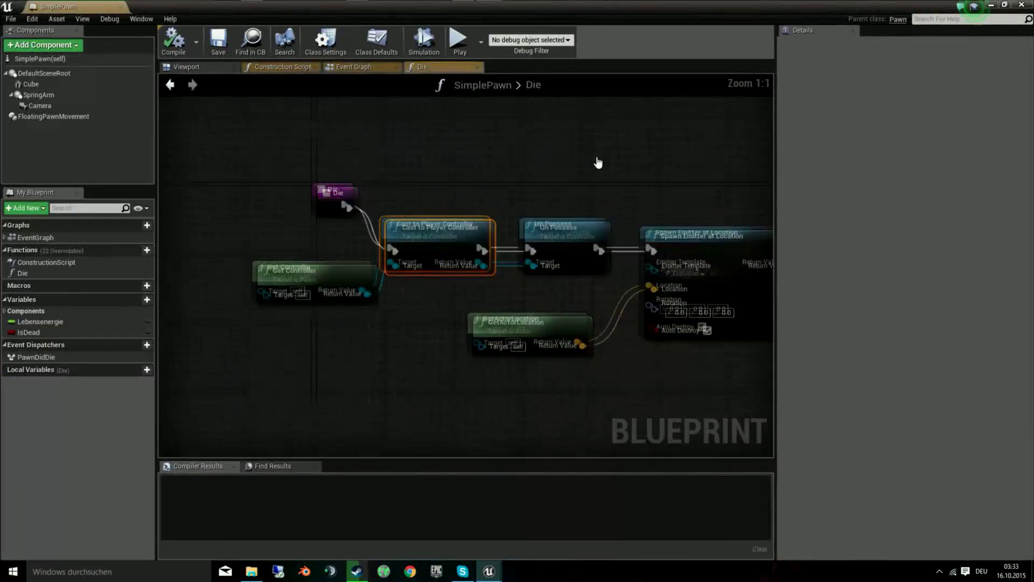
Close the Die tab and reopen the Die function graph from the Event Graph's Die node.
right_click_drag(583, 157, 477, 160)
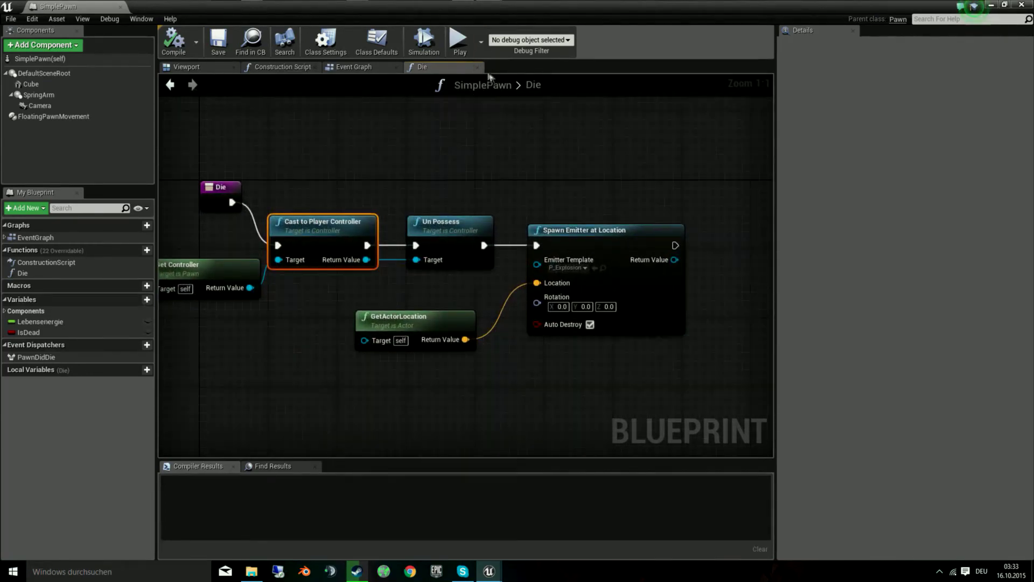
left_click(477, 66)
right_click_drag(317, 426, 472, 404)
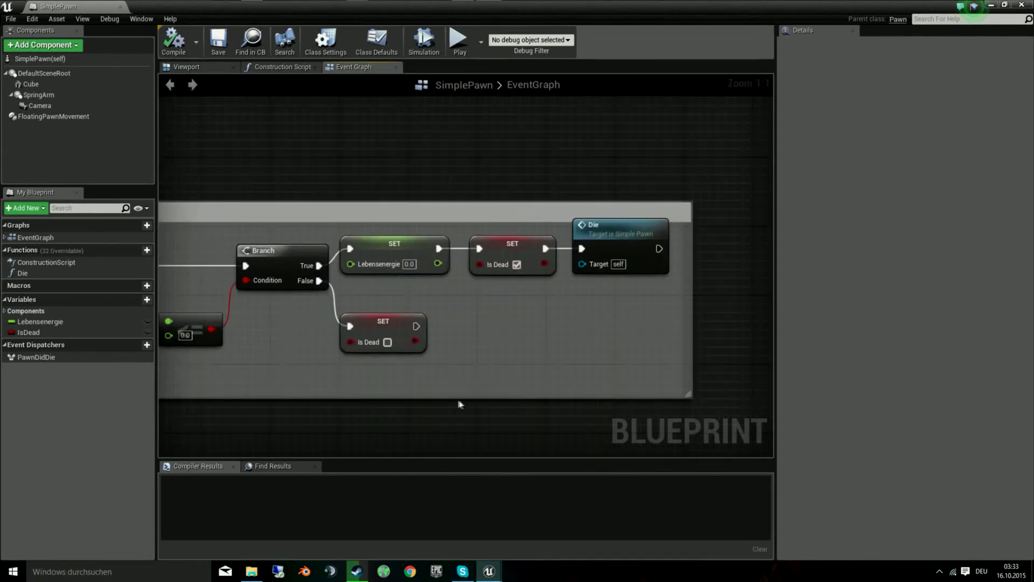
mouse_move(451, 398)
right_mouse_down()
mouse_move(586, 378)
mouse_move(357, 367)
right_mouse_up()
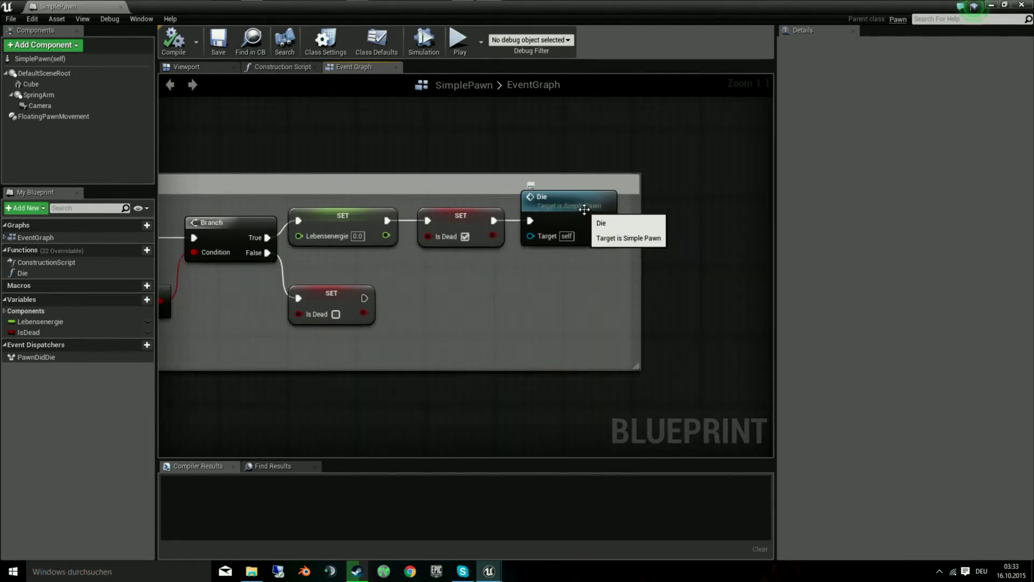
double_click(580, 239)
Shift all nodes after the Die entry to the right and drop an Is Dead getter into the gap.
scroll(245, 248, "down", 2)
scroll(245, 248, "down", 2)
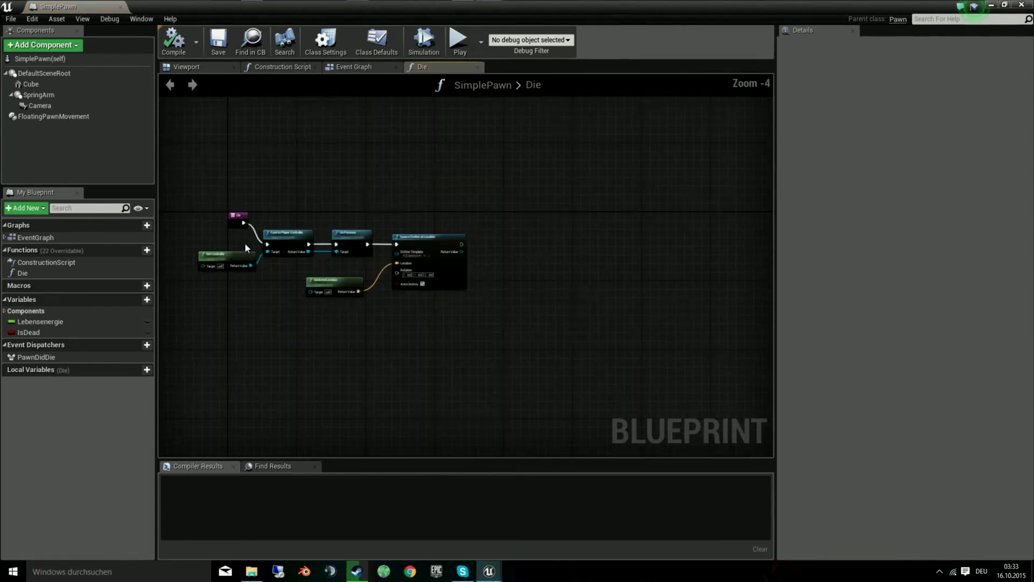
left_click_drag(223, 212, 526, 308)
left_click_drag(501, 206, 248, 331)
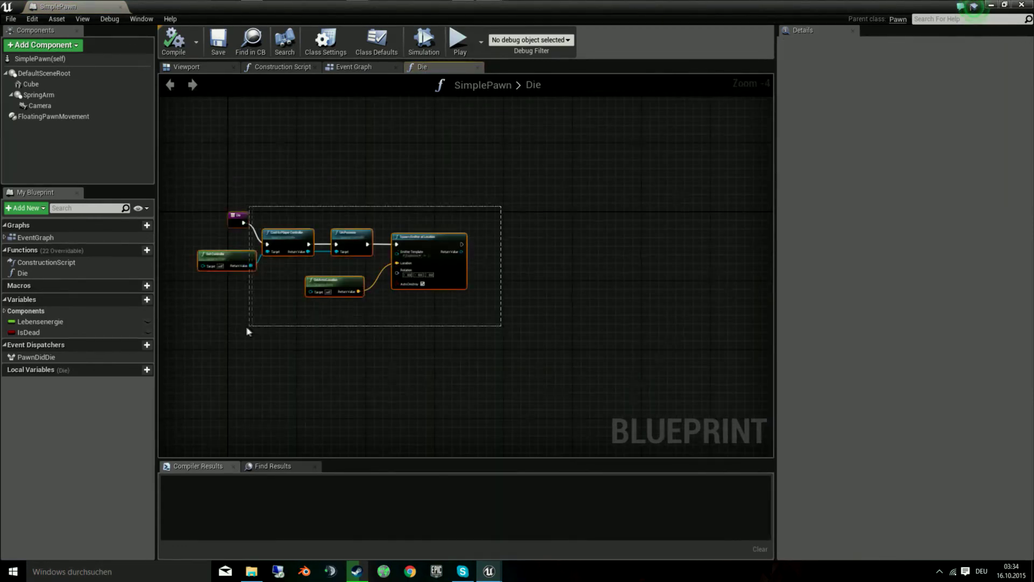
scroll(268, 259, "up", 4)
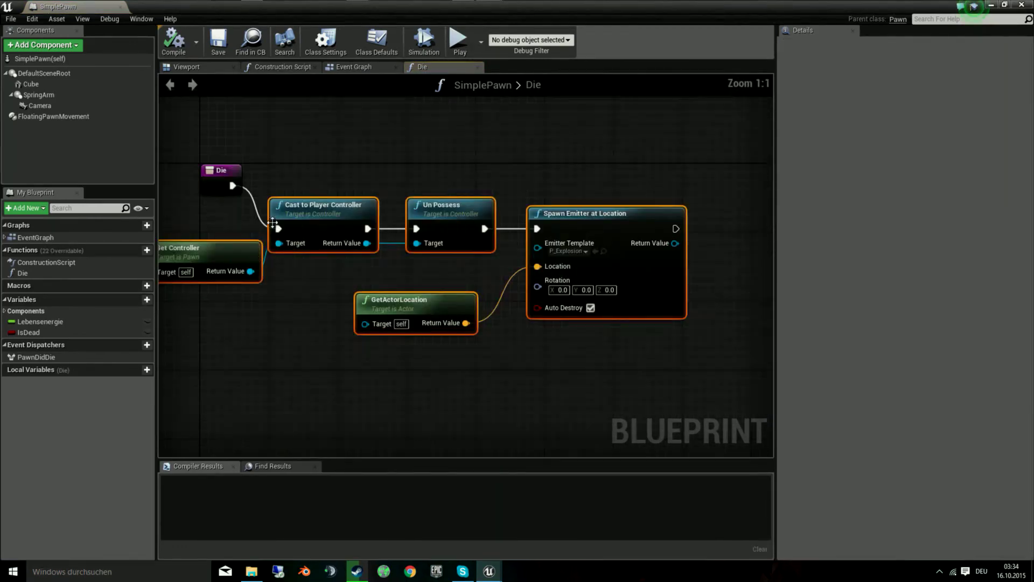
left_click_drag(312, 210, 605, 210)
mouse_move(28, 332)
left_mouse_down()
mouse_move(206, 232)
mouse_move(307, 211)
left_mouse_up()
left_click(219, 245)
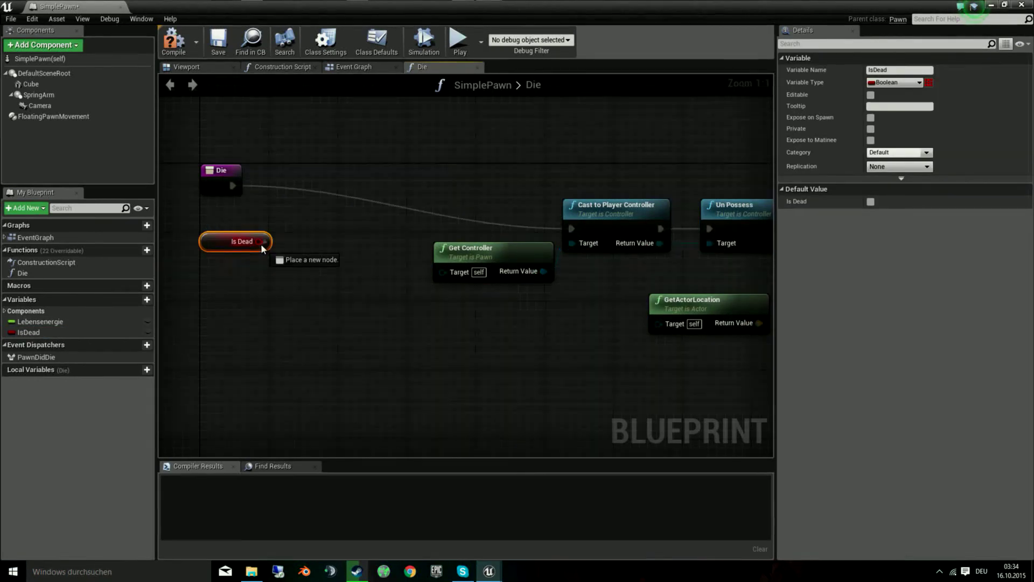
Insert a Branch driven by Is Dead right after the Die entry, then go back to the Event Graph.
type("branch")
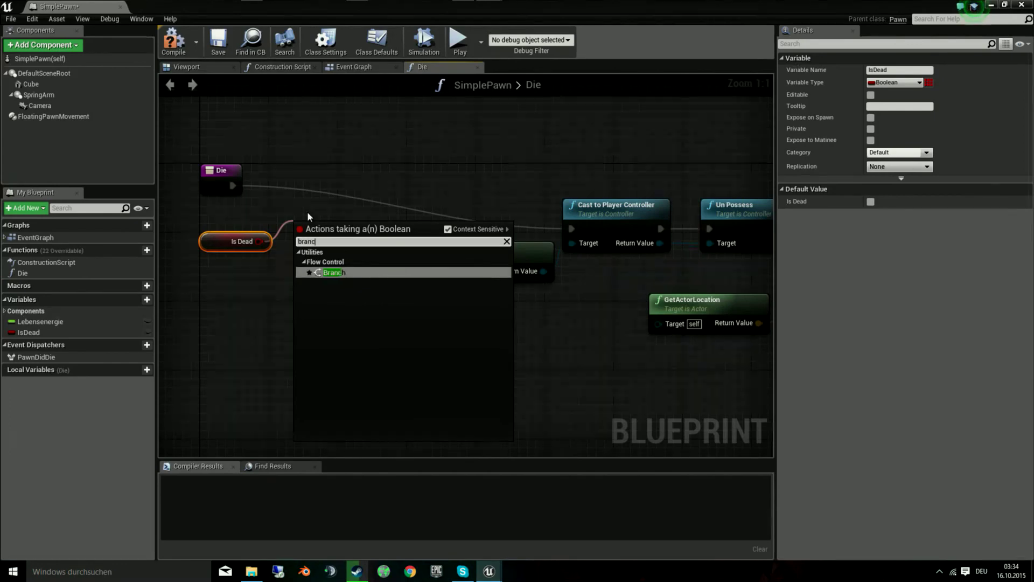
key("Return")
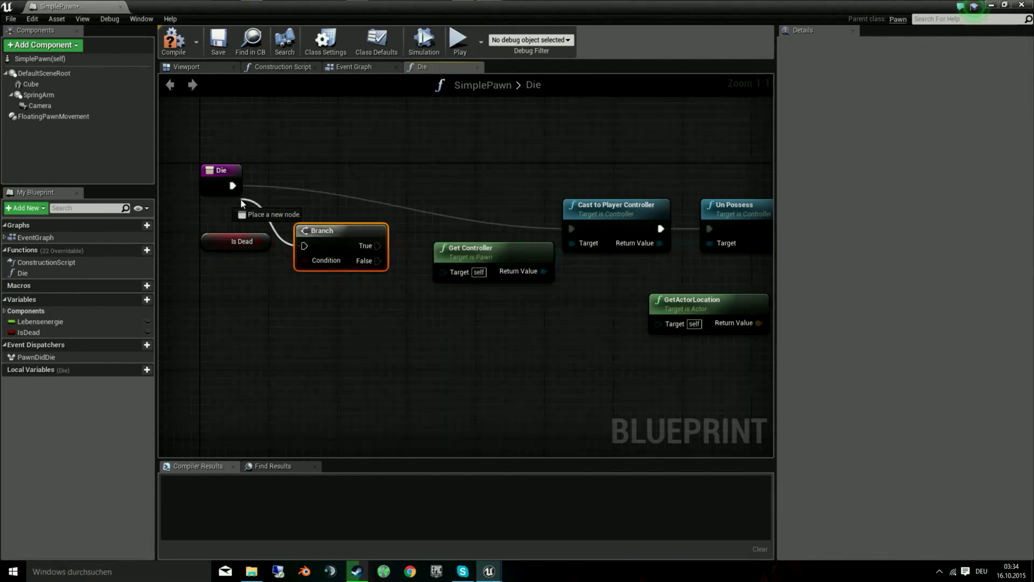
left_click_drag(304, 246, 233, 186)
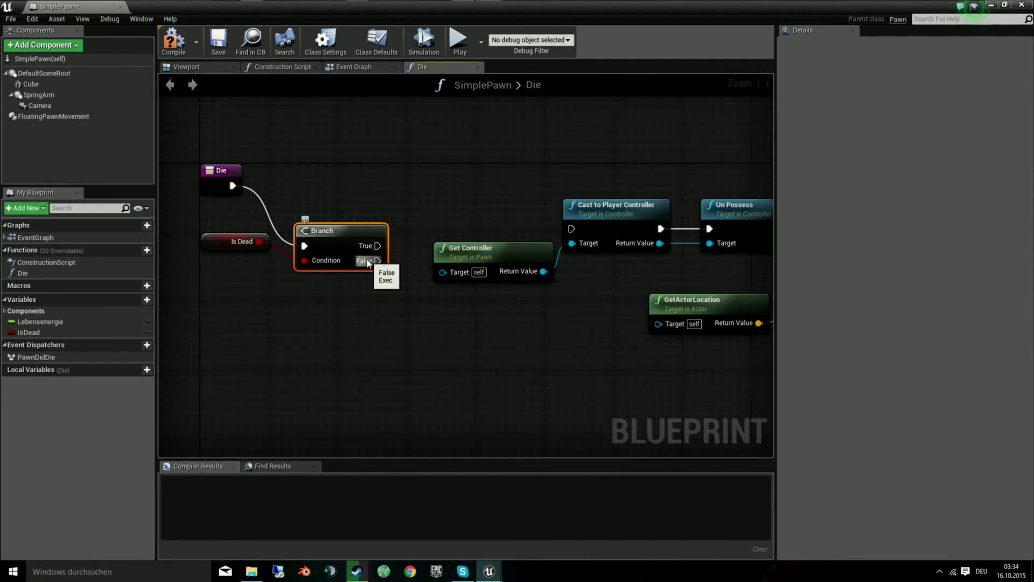
left_click_drag(339, 230, 331, 204)
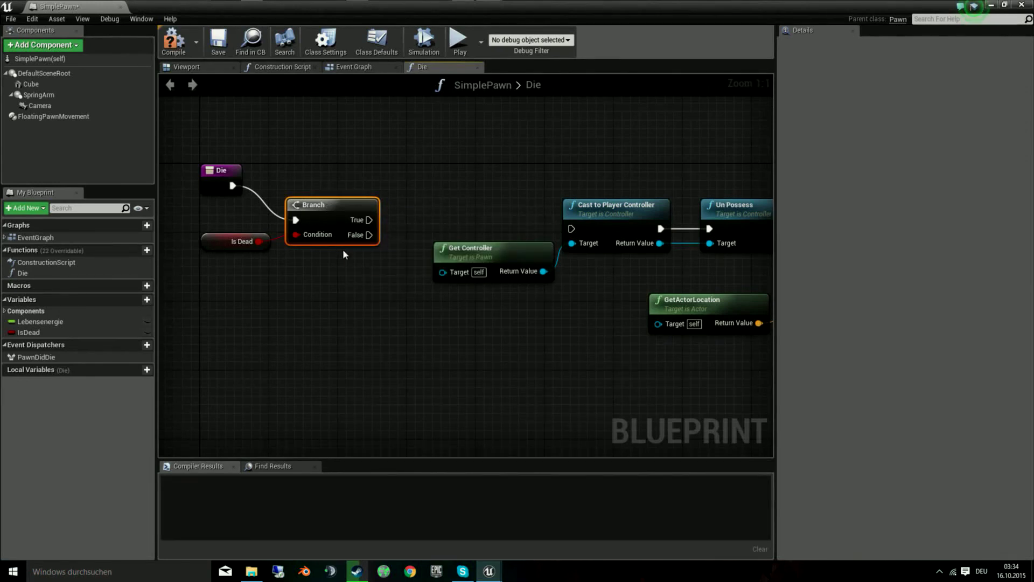
left_click(67, 330)
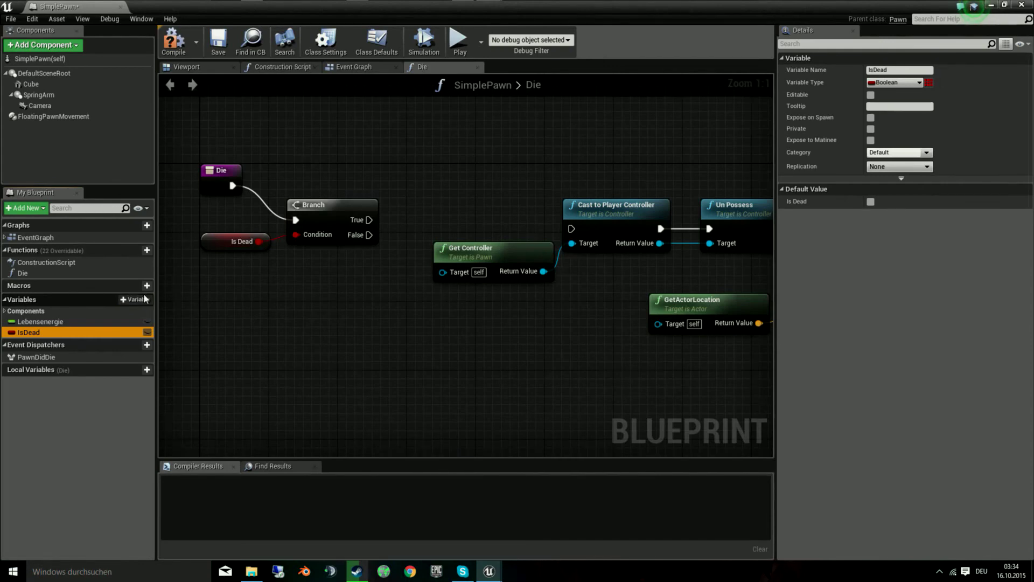
left_click(363, 70)
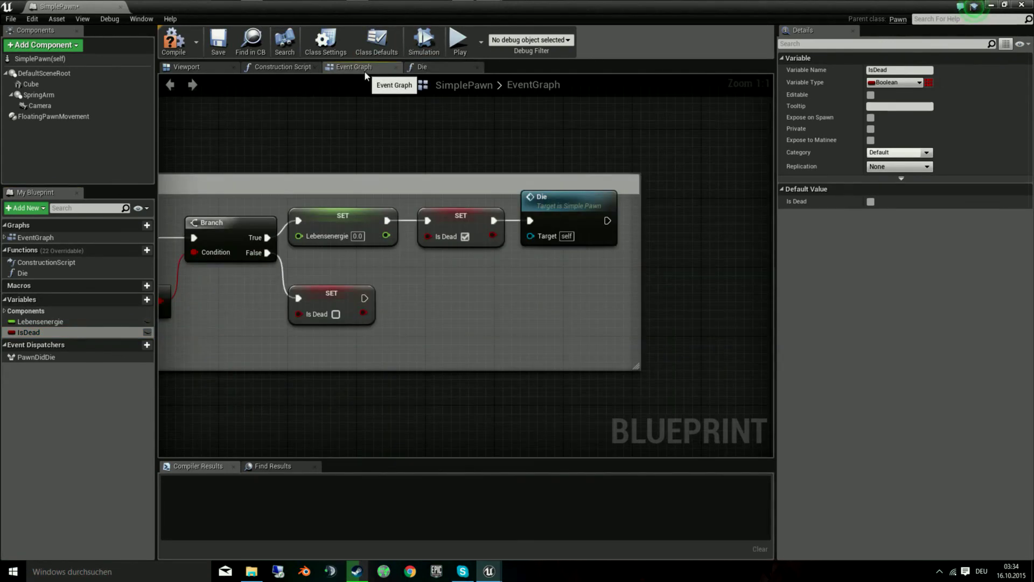
Delete the extra SET Is Dead node and call Die directly after setting Lebensenergie.
right_click_drag(428, 325, 548, 325)
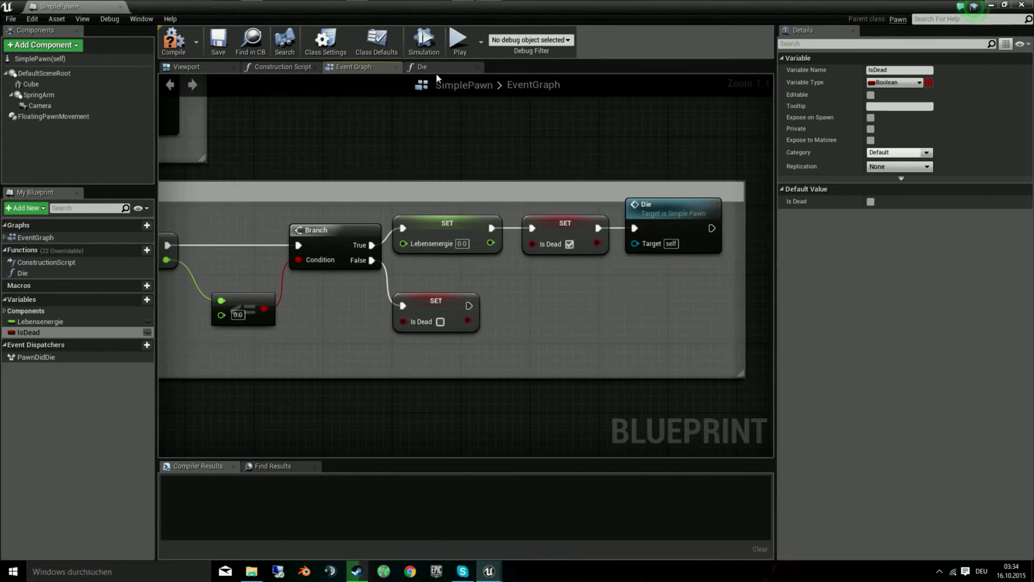
left_click(574, 229)
key("Delete")
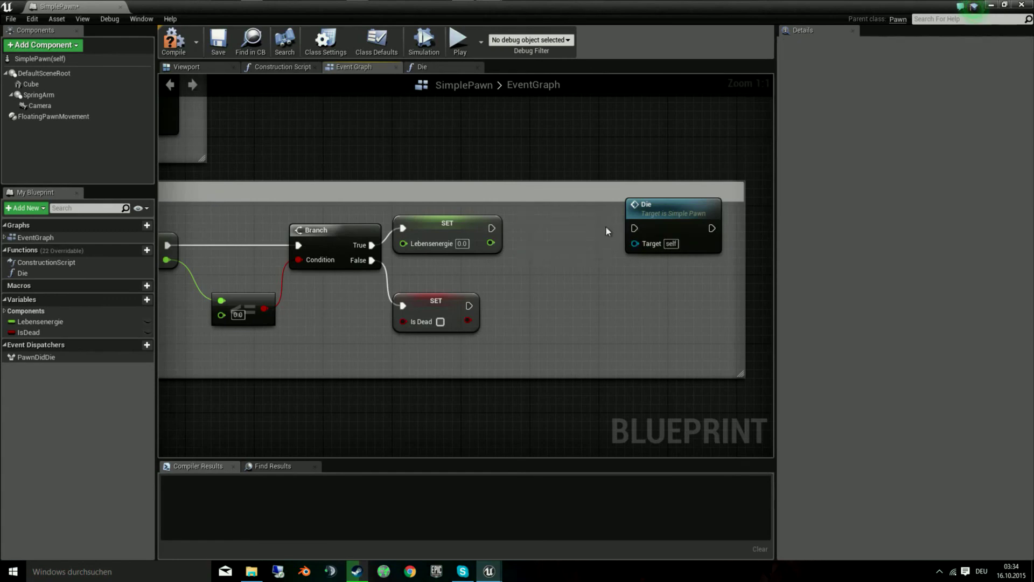
left_click_drag(634, 228, 491, 227)
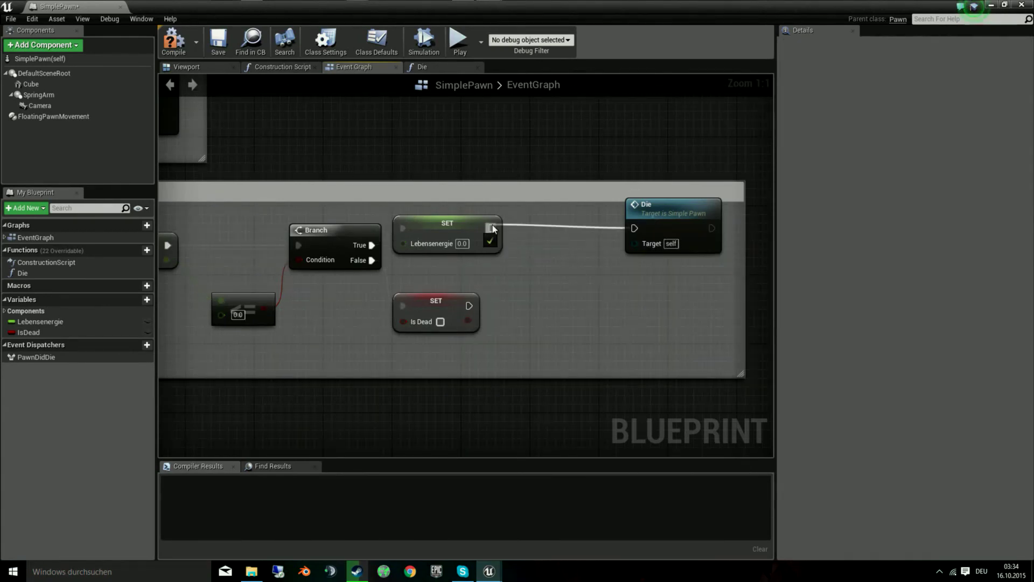
right_click(433, 305)
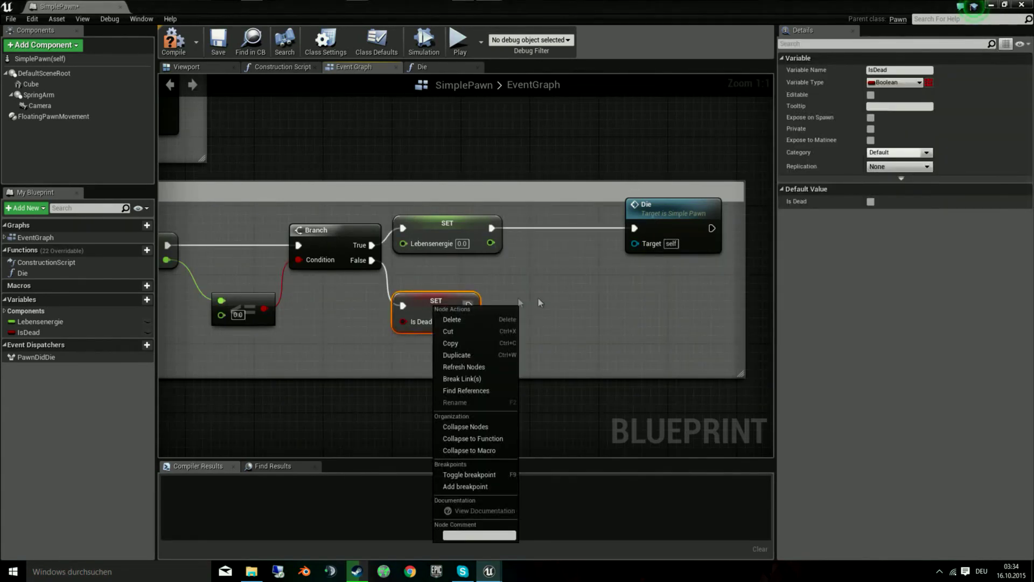
left_click(489, 305)
left_click_drag(673, 208, 570, 207)
In the Die graph, connect the Branch's False output to Cast to Player Controller.
double_click(575, 206)
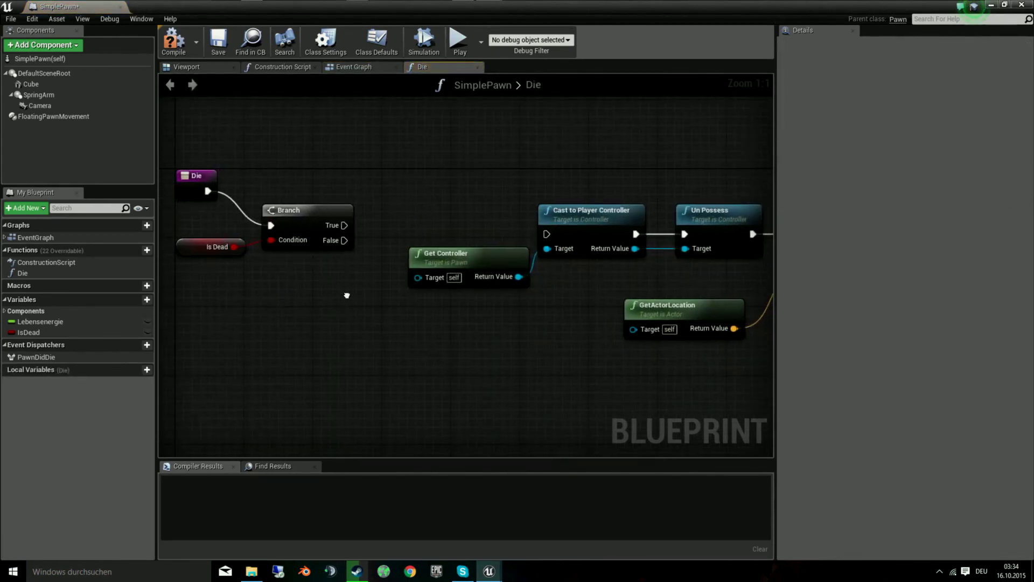
left_click_drag(318, 242, 530, 234)
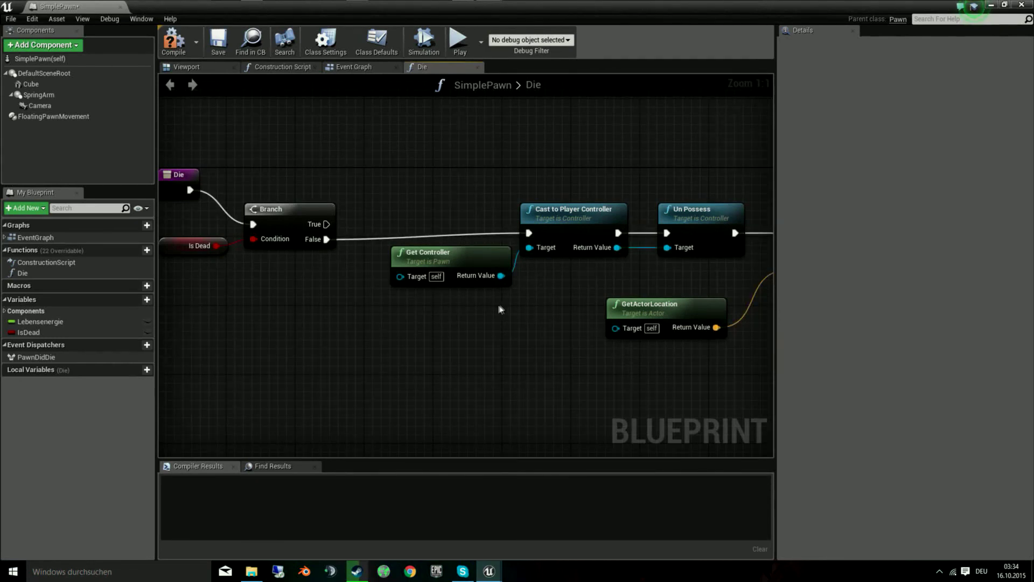
mouse_move(511, 343)
right_mouse_down()
mouse_move(264, 339)
mouse_move(275, 254)
right_mouse_up()
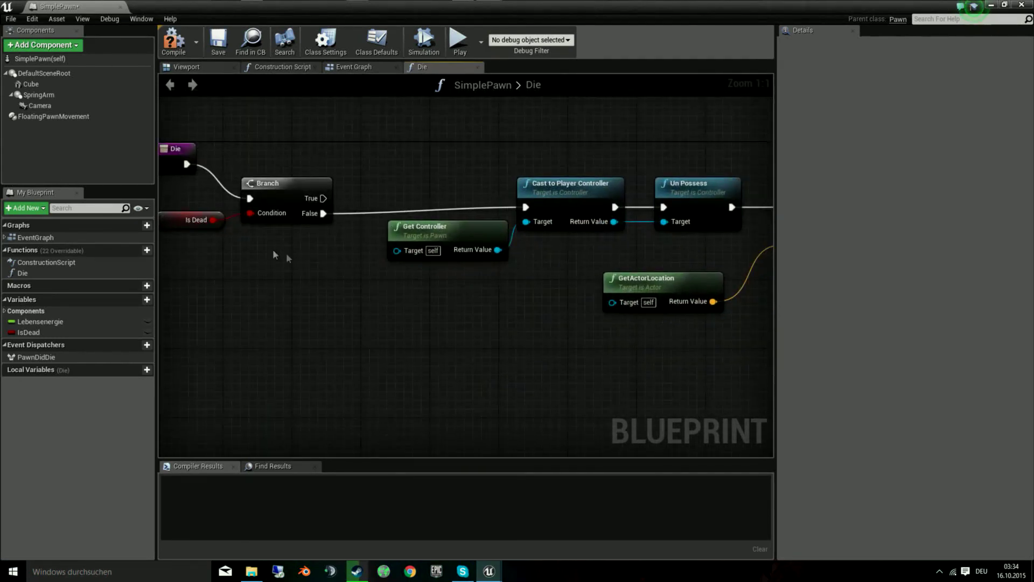
right_click_drag(503, 251, 527, 285)
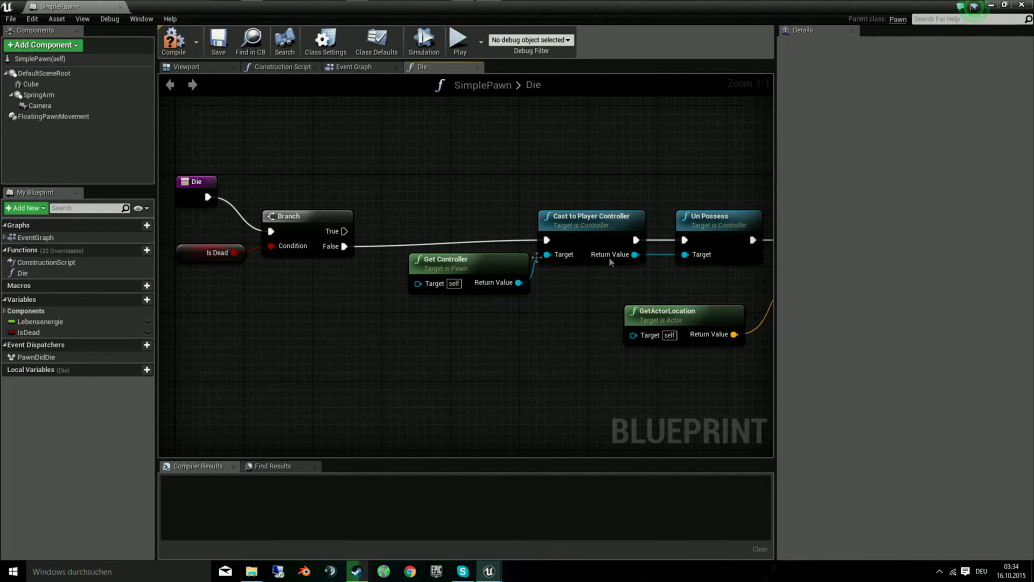
right_click_drag(611, 262, 519, 257)
scroll(462, 311, "down", 1)
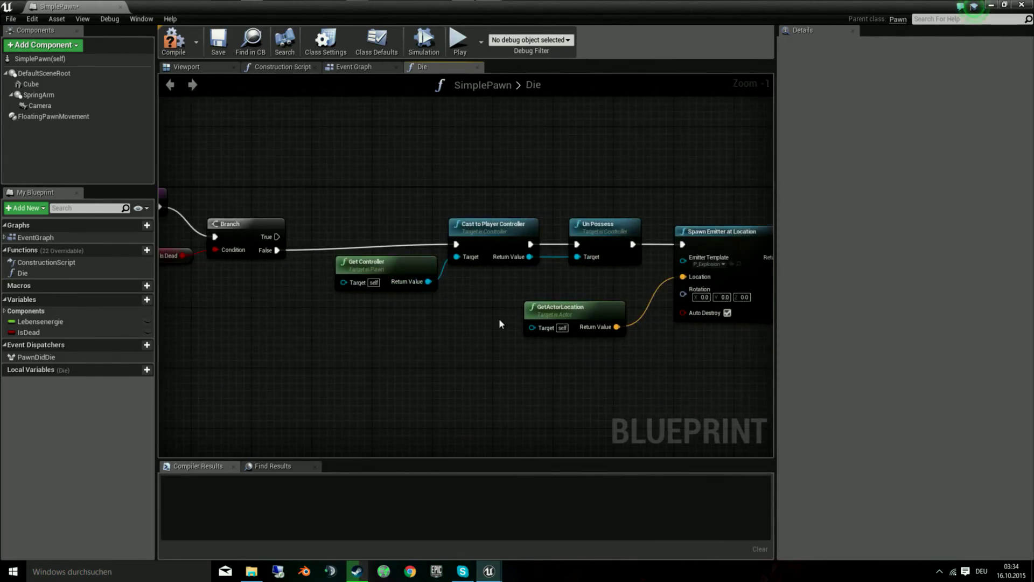
right_click_drag(500, 323, 181, 327)
left_click(535, 248)
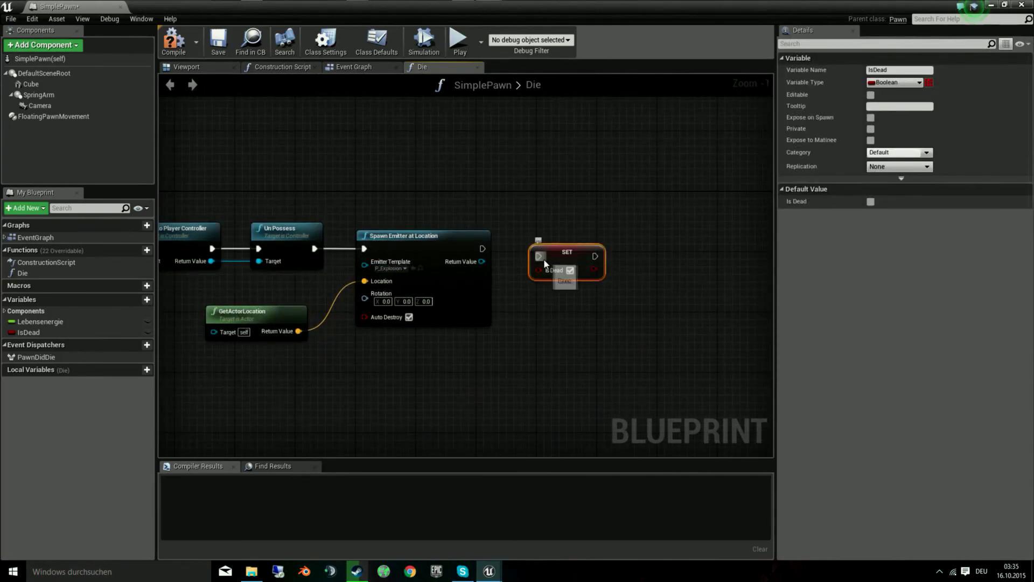
Link Spawn Emitter at Location to SET Is Dead, then compile and save SimplePawn.
right_click_drag(586, 351, 775, 361)
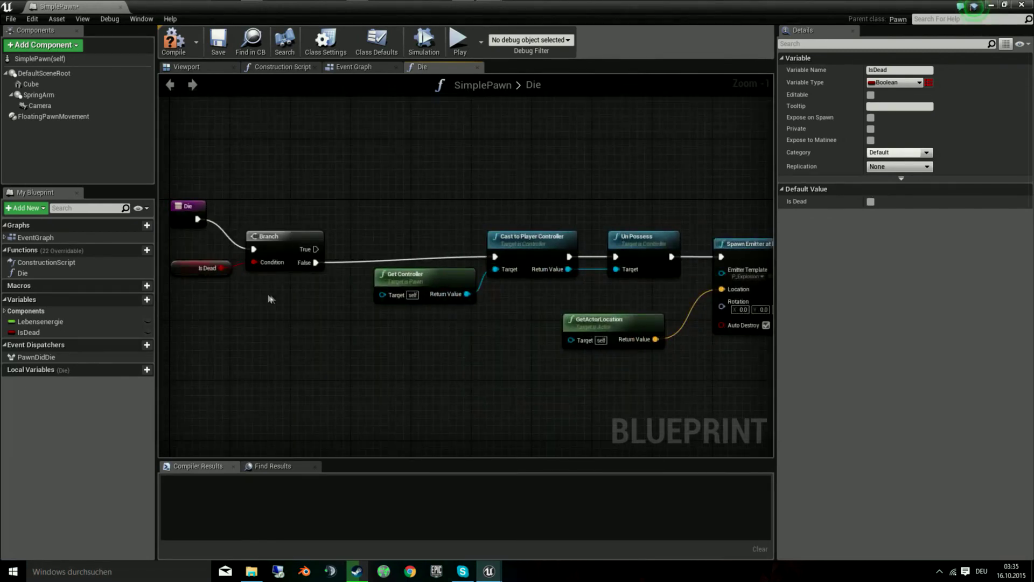
right_click_drag(465, 343, 369, 341)
right_click_drag(715, 355, 548, 357)
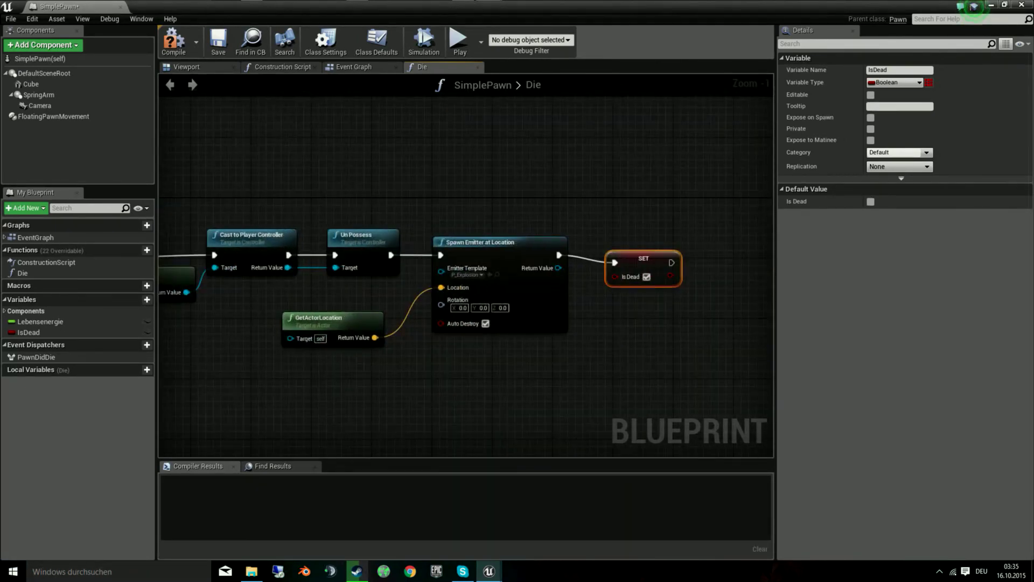
right_click_drag(323, 161, 452, 153)
right_click_drag(226, 108, 414, 94)
left_click(213, 49)
left_click(1021, 6)
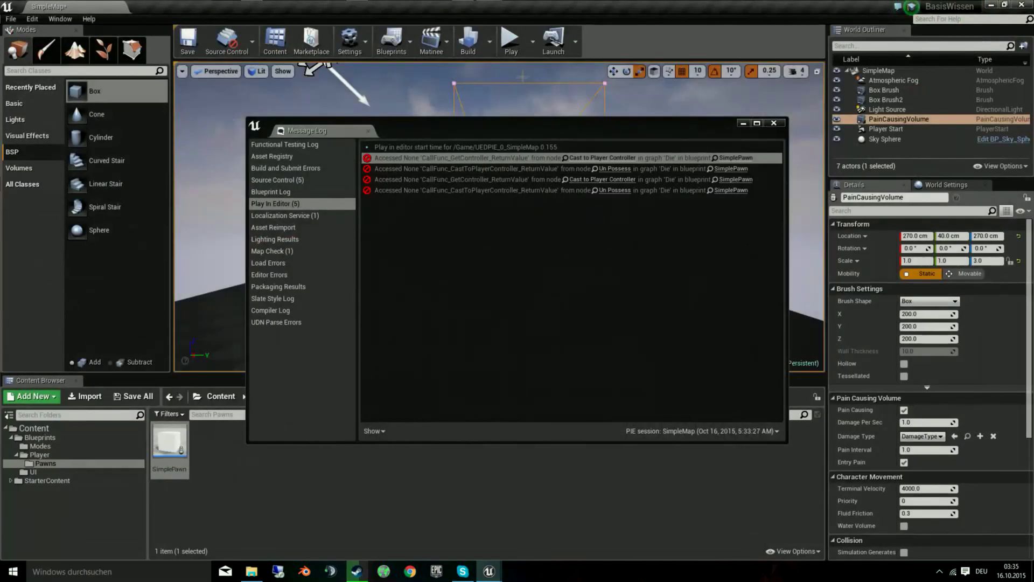
Dismiss the play-in-editor Message Log and reopen SimplePawn's Event Graph.
left_click(773, 122)
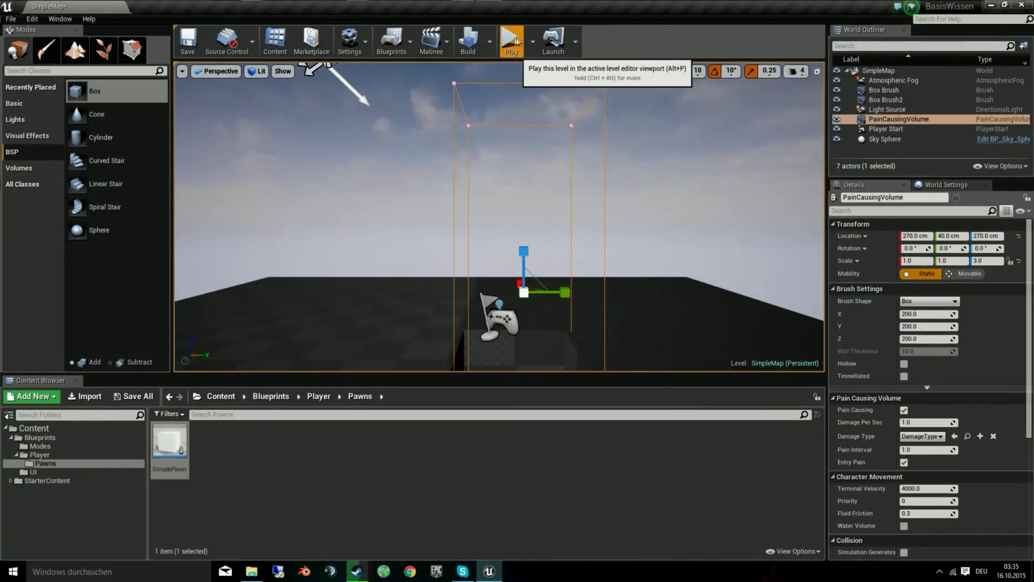
double_click(183, 438)
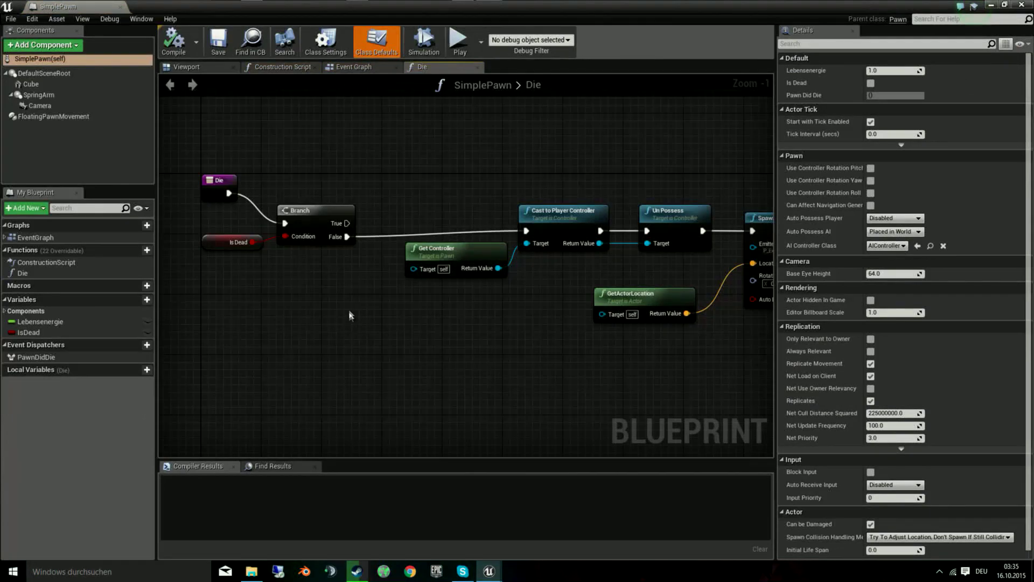
left_click(477, 67)
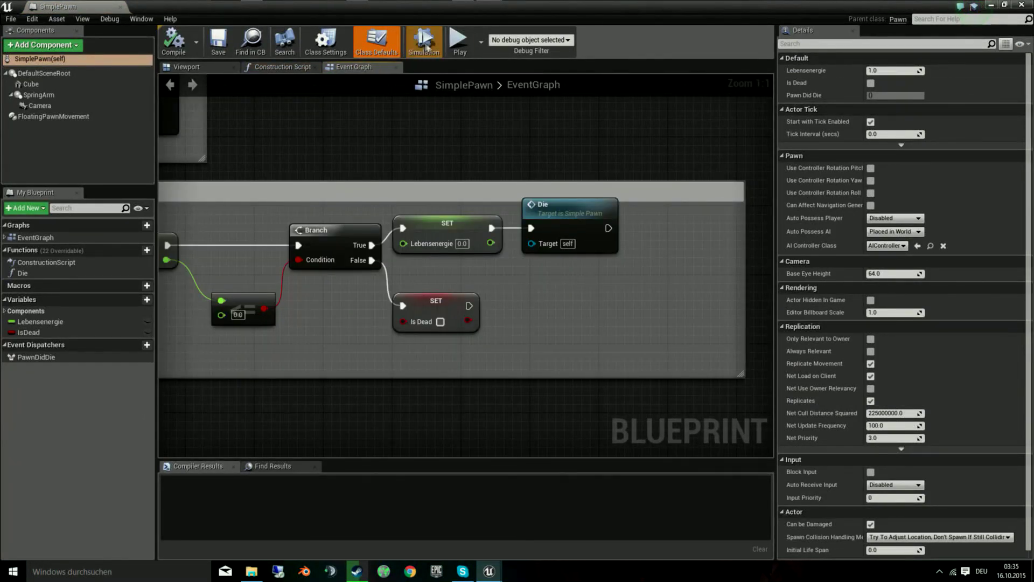
Play SimpleMap to watch the pawn explode at empty health, then stop the session.
key("alt+Tab")
left_click(550, 42)
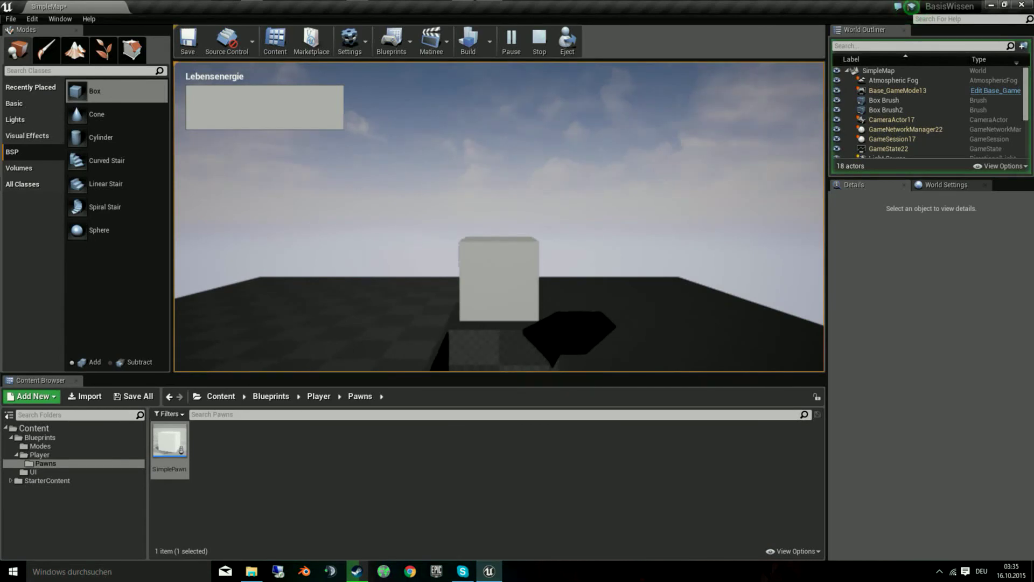
key("Escape")
Browse the UI folder holding PlayerHud while orbiting the viewport around the pain-causing volume.
right_click_drag(498, 215, 499, 216)
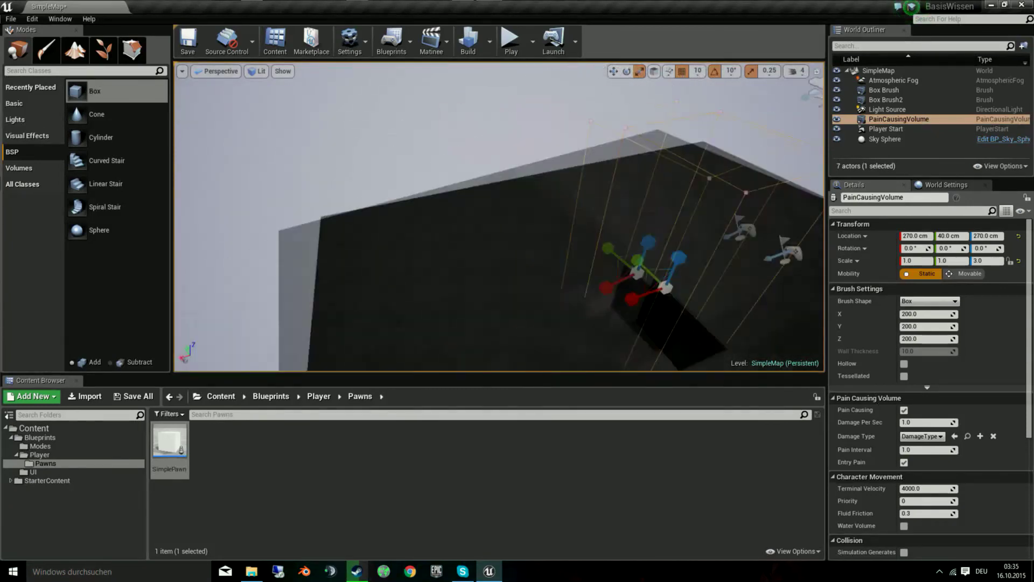
right_click_drag(499, 216, 498, 215)
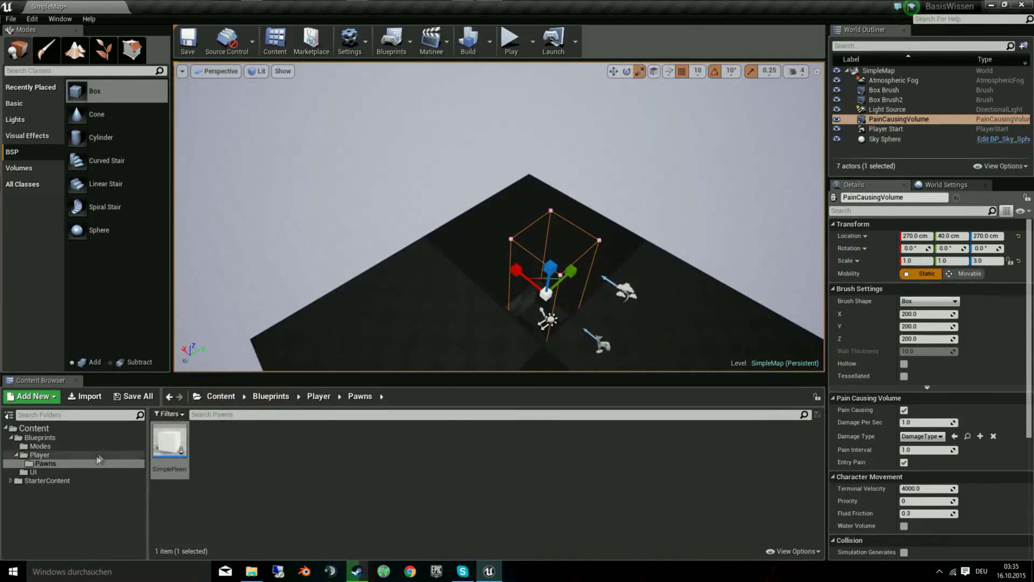
left_click(53, 472)
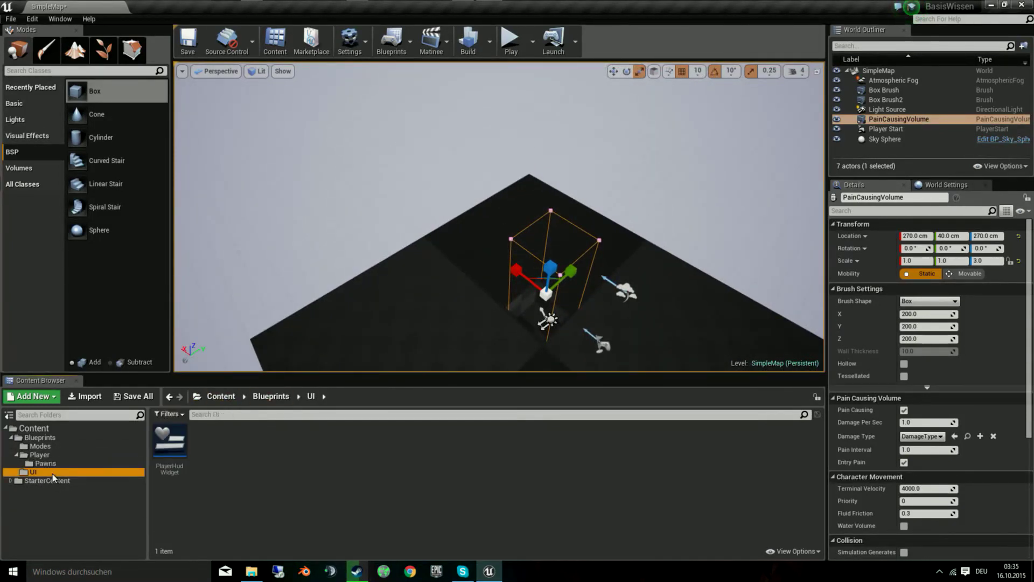
right_click_drag(394, 268, 394, 268)
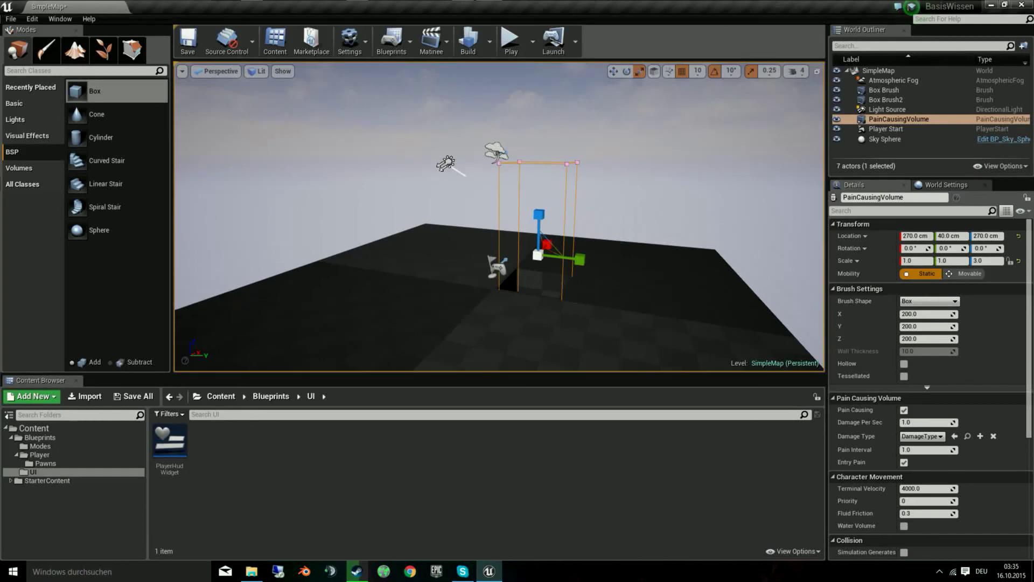
right_click_drag(394, 268, 395, 267)
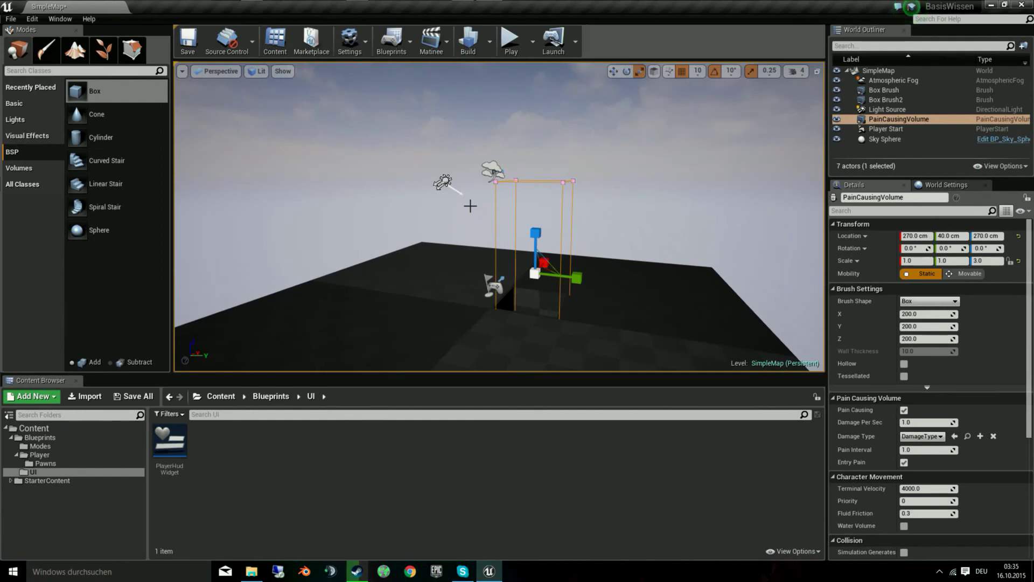
right_click_drag(394, 267, 395, 267)
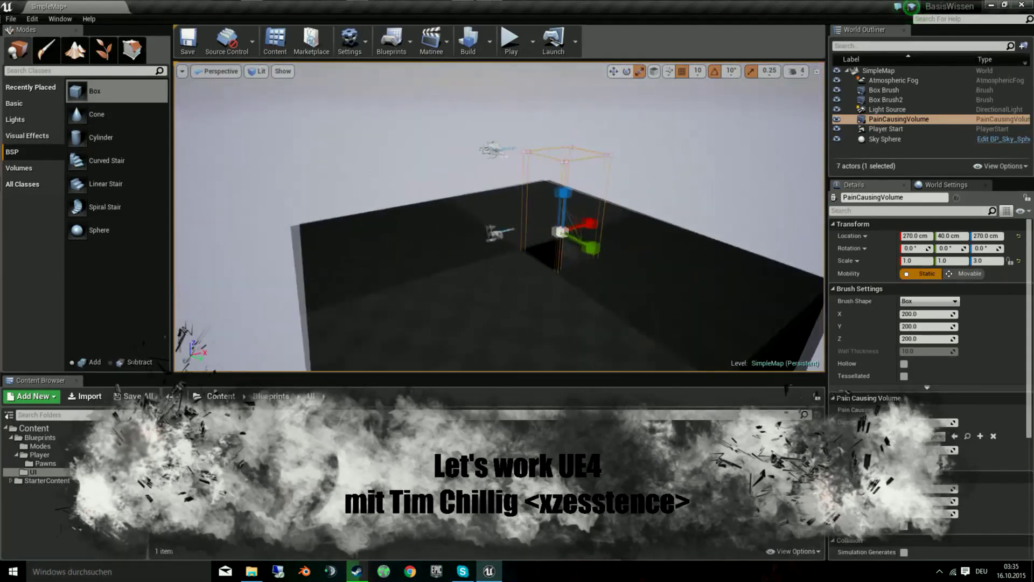
right_click_drag(546, 193, 546, 193)
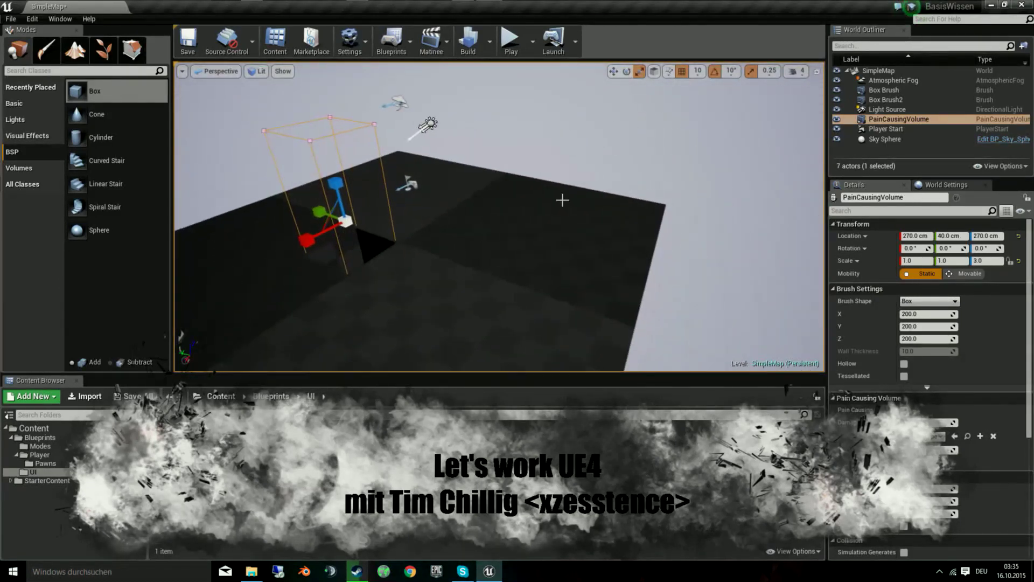